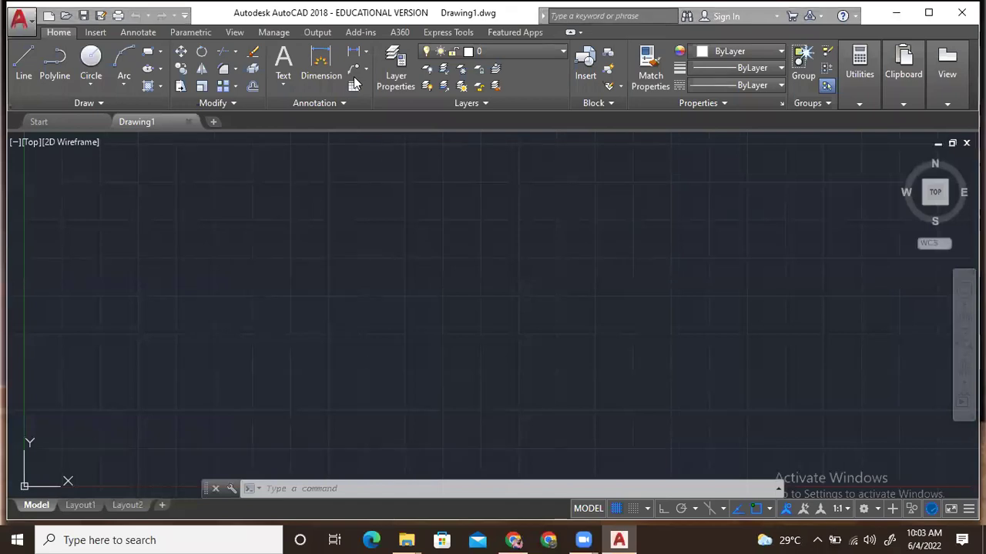
Open the Drawing Units settings with the UNITS command
left_click(546, 327)
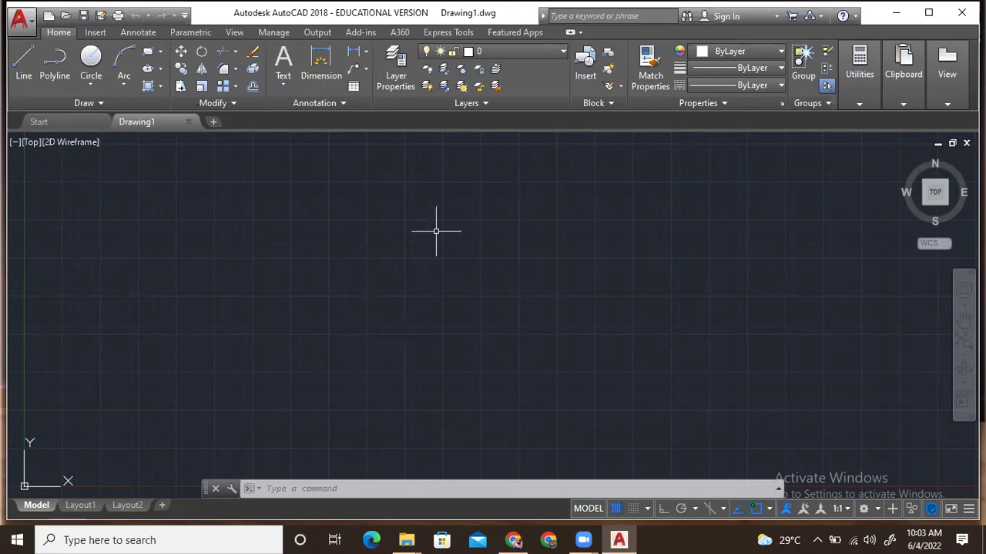
type("un")
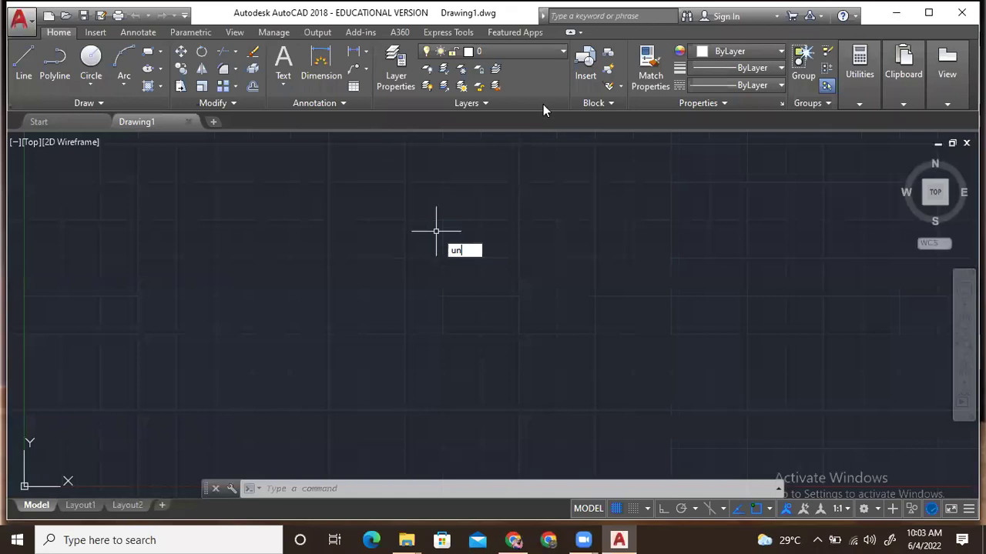
type("i")
key("BackSpace")
key("BackSpace")
key("BackSpace")
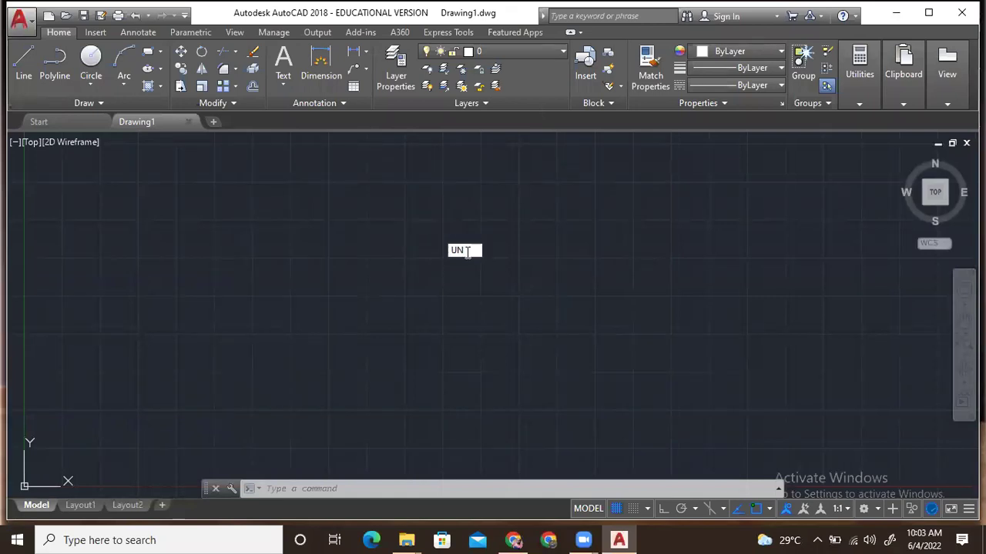
type("un")
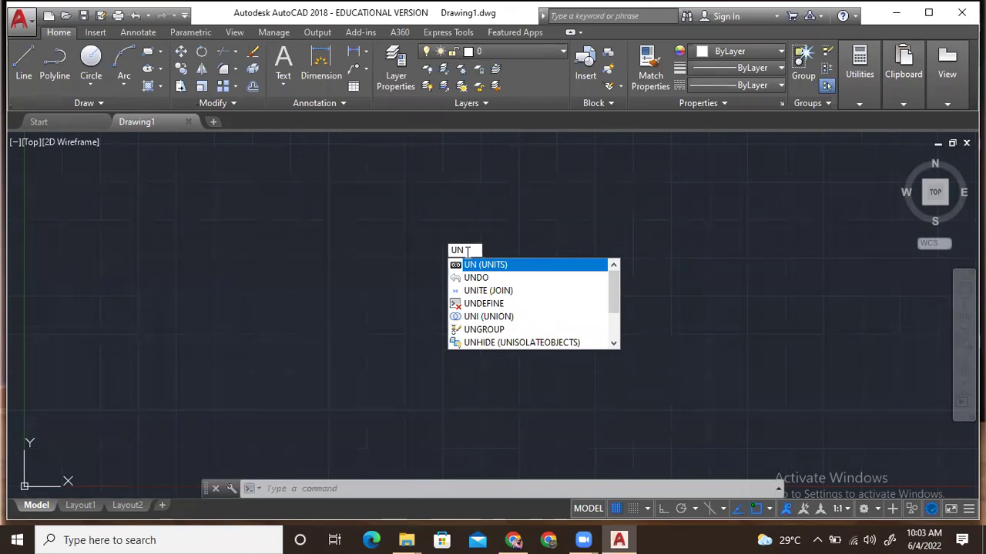
key("Return")
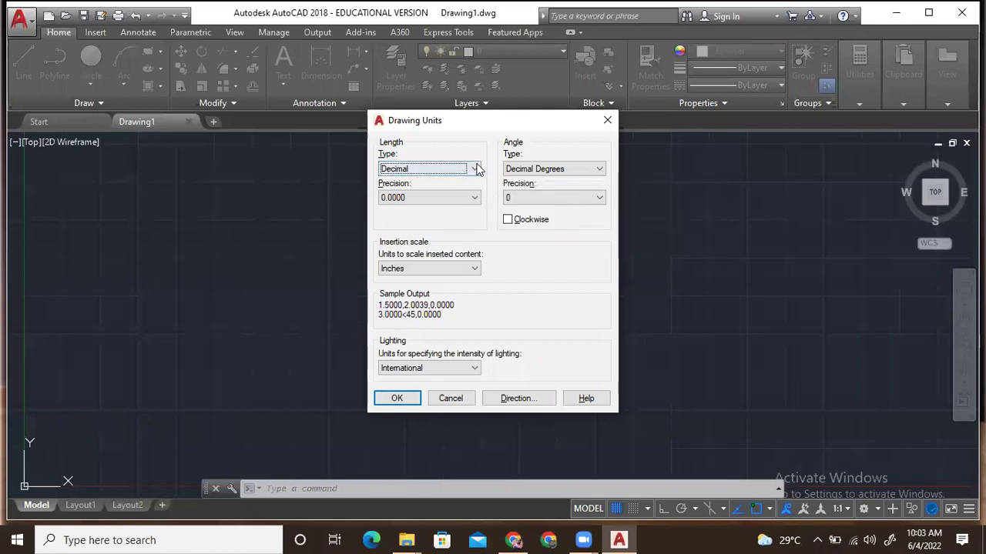
Set the length type to Architectural with precision 0'-0 1/16" and review the other precision options
left_click(475, 170)
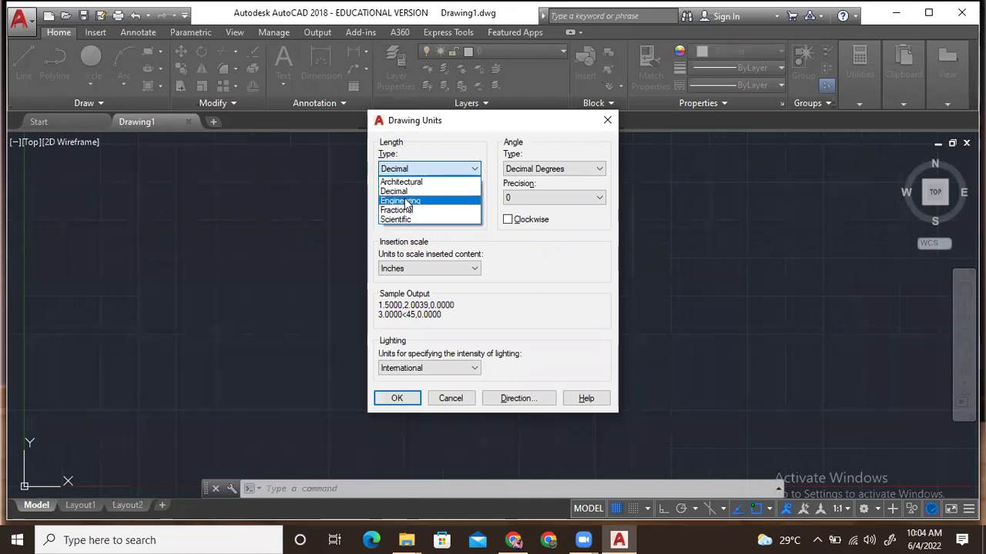
left_click(444, 183)
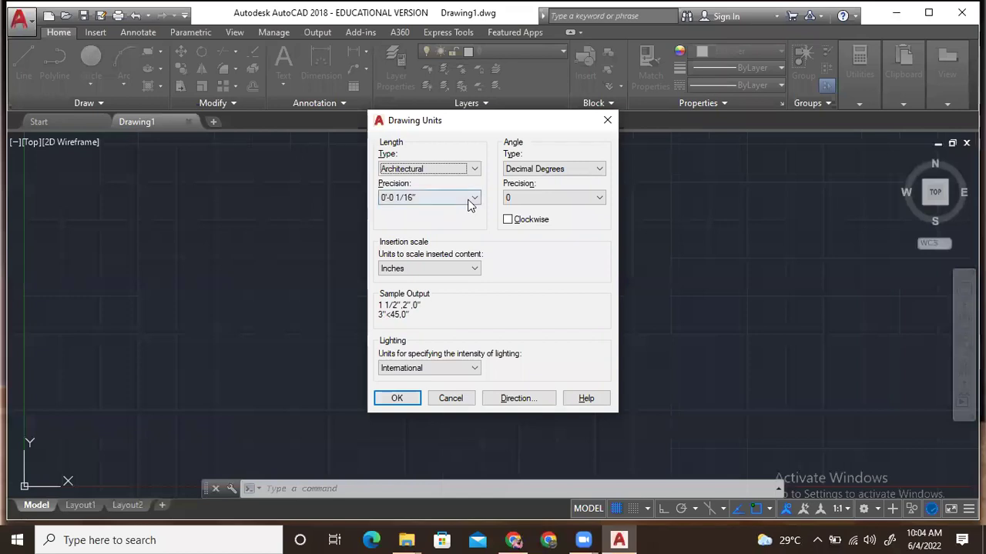
left_click(467, 197)
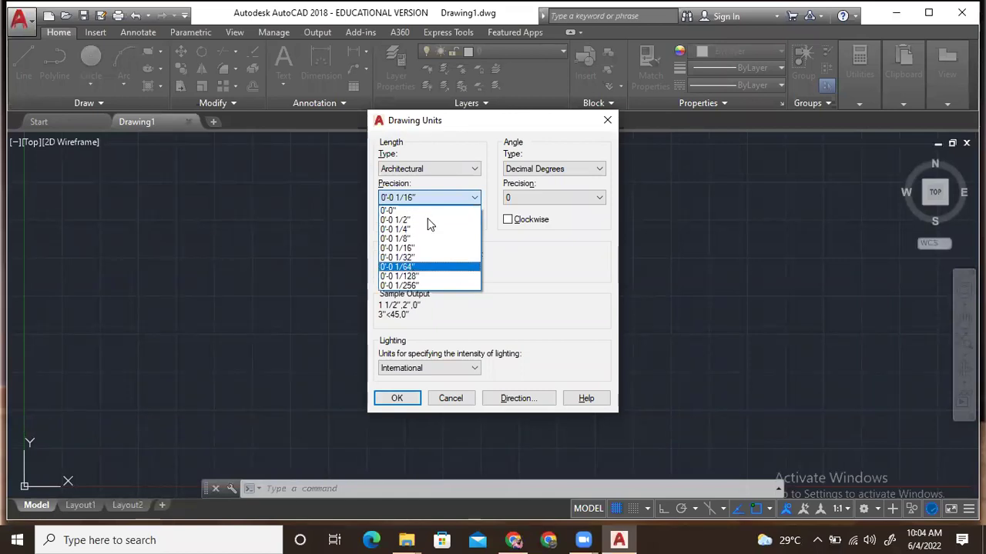
left_click(462, 248)
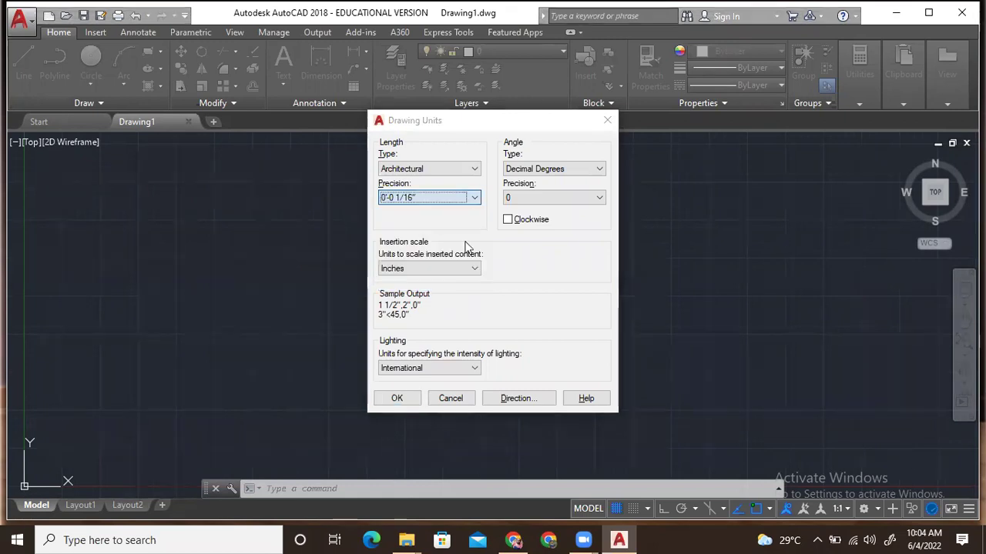
left_click(464, 199)
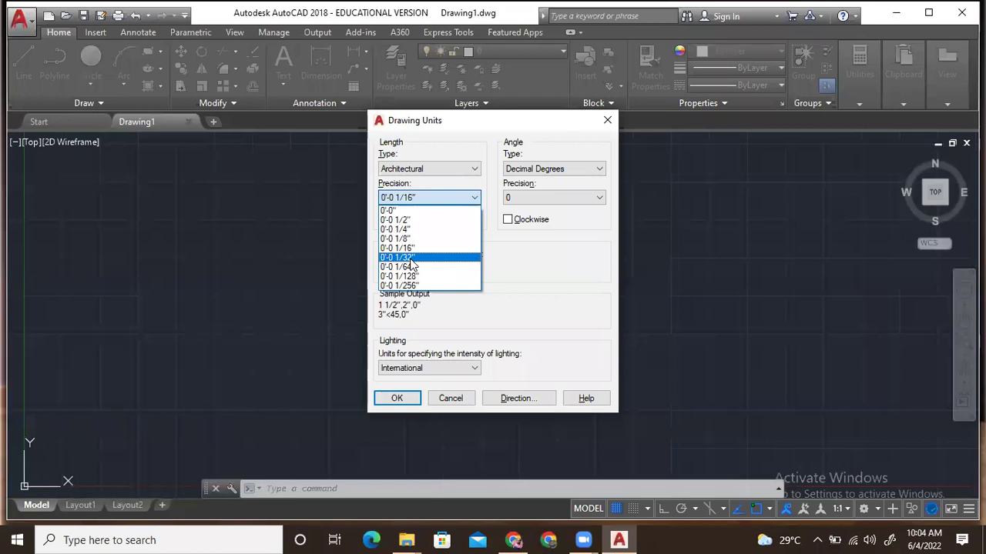
left_click(426, 169)
Set the length type to Decimal and look through its precision options
left_click(425, 168)
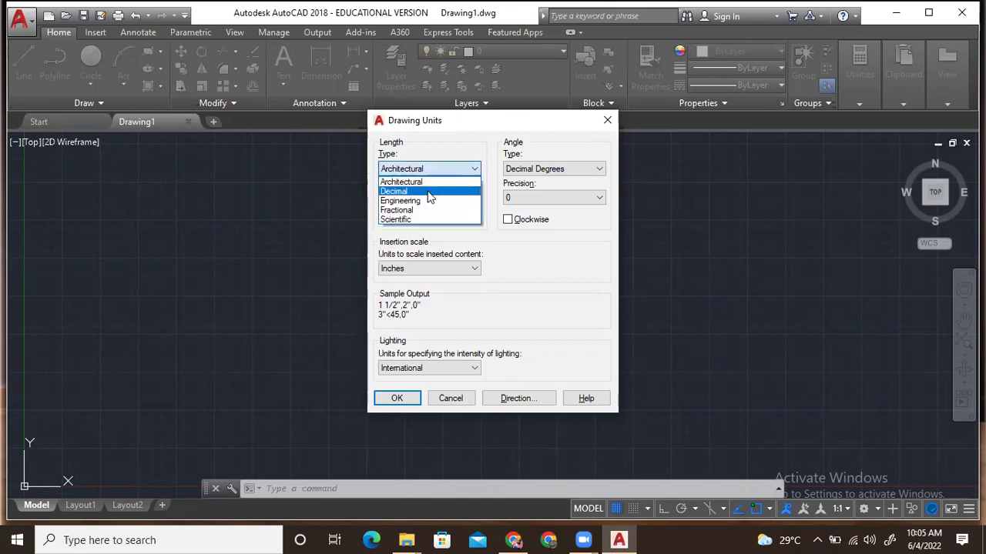
left_click(429, 191)
left_click(434, 197)
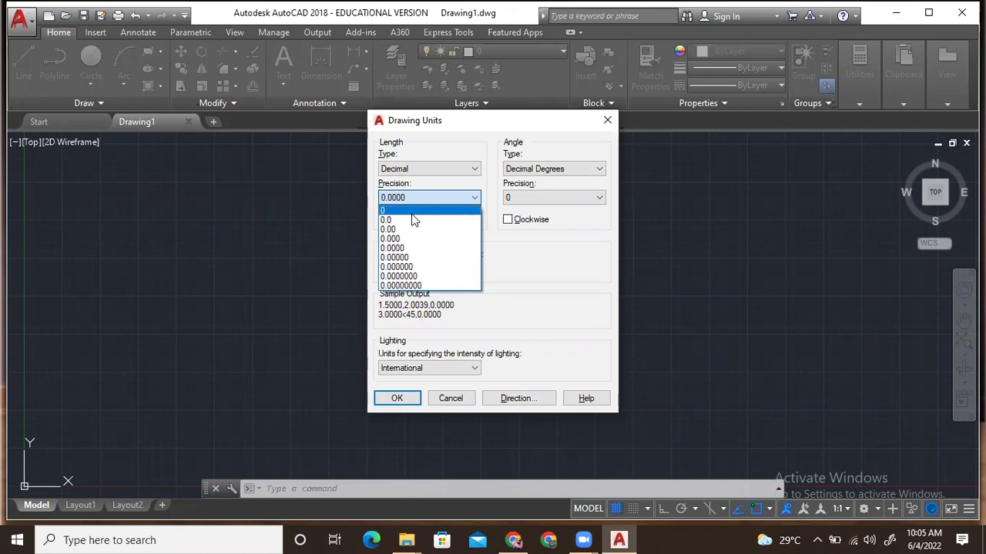
left_click(434, 176)
left_click(431, 173)
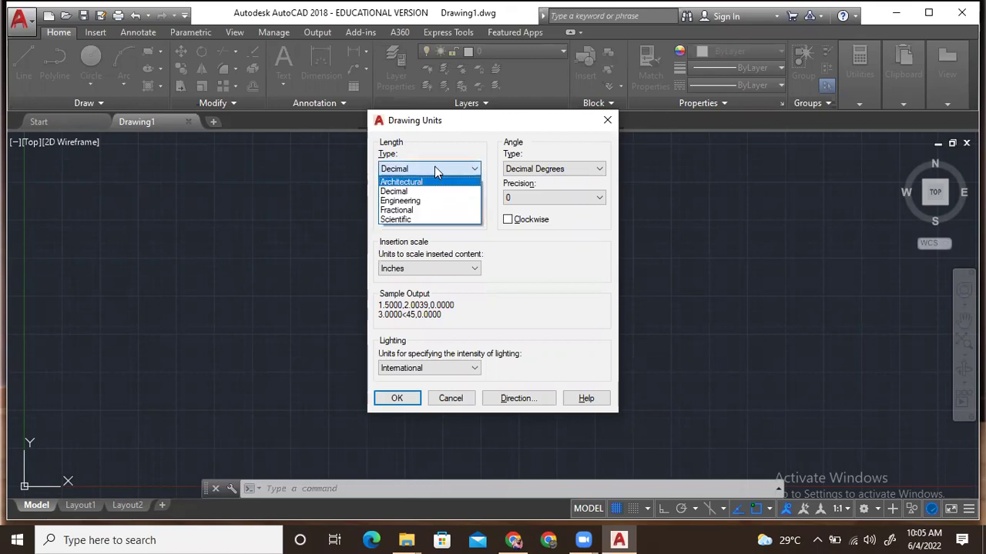
left_click(426, 192)
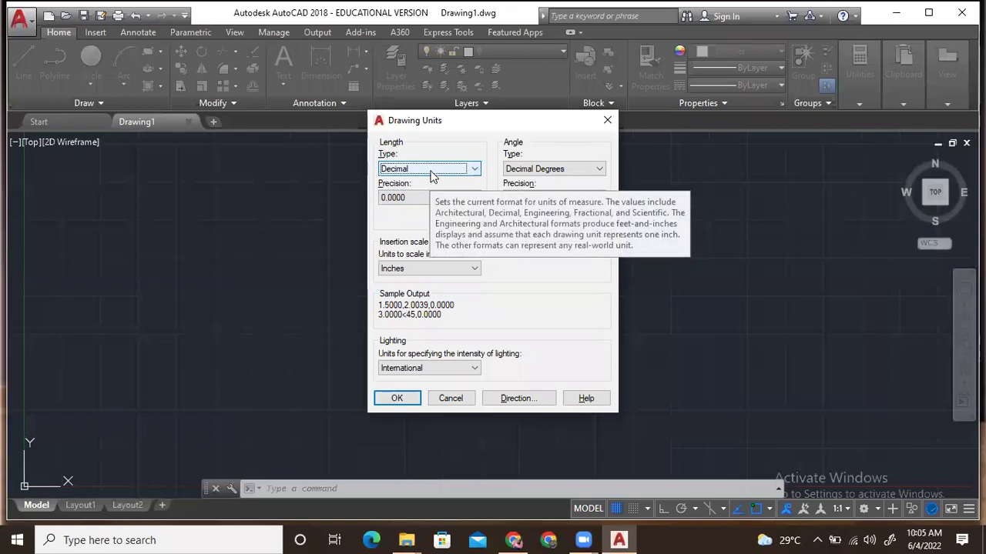
Set the length type to Engineering and look through its precision options
left_click(432, 176)
left_click(426, 200)
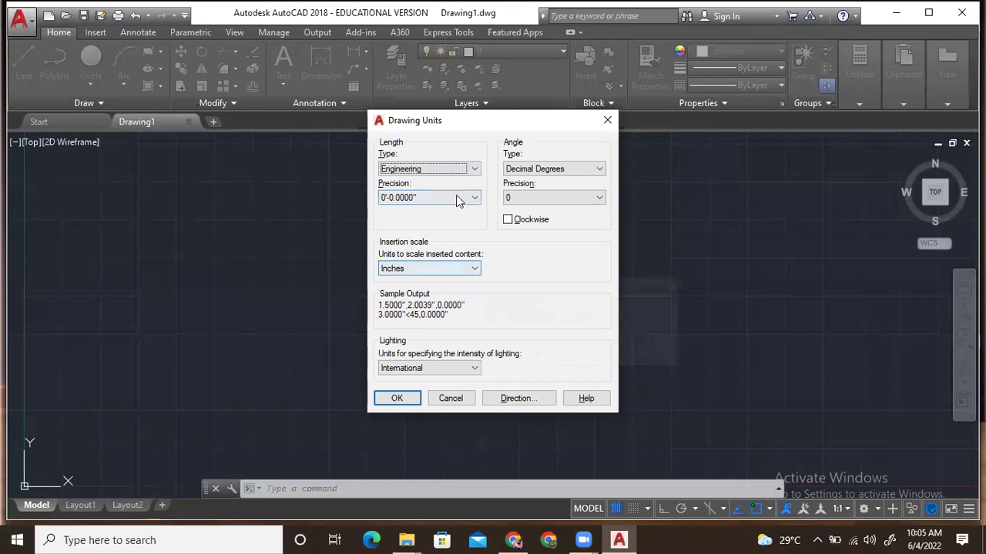
left_click(455, 197)
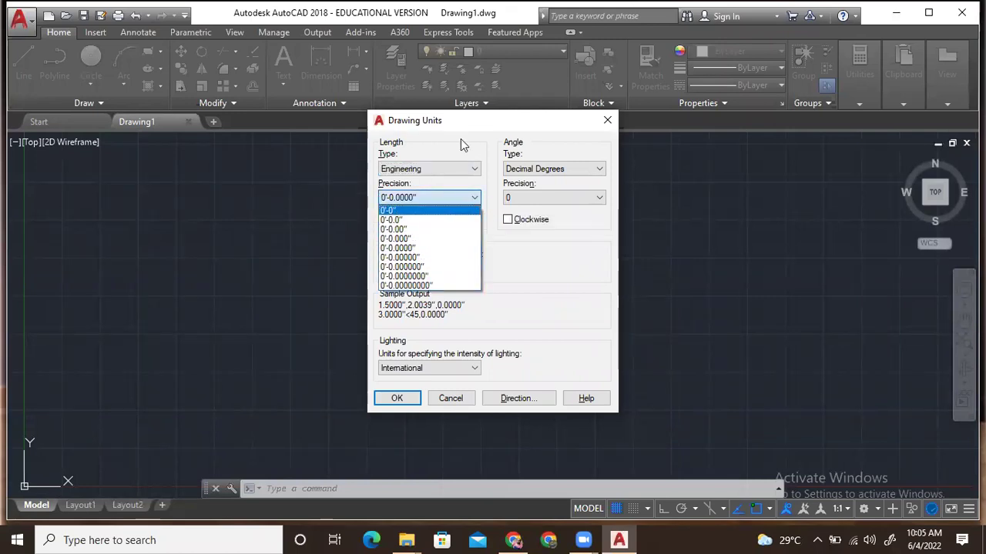
left_click(462, 198)
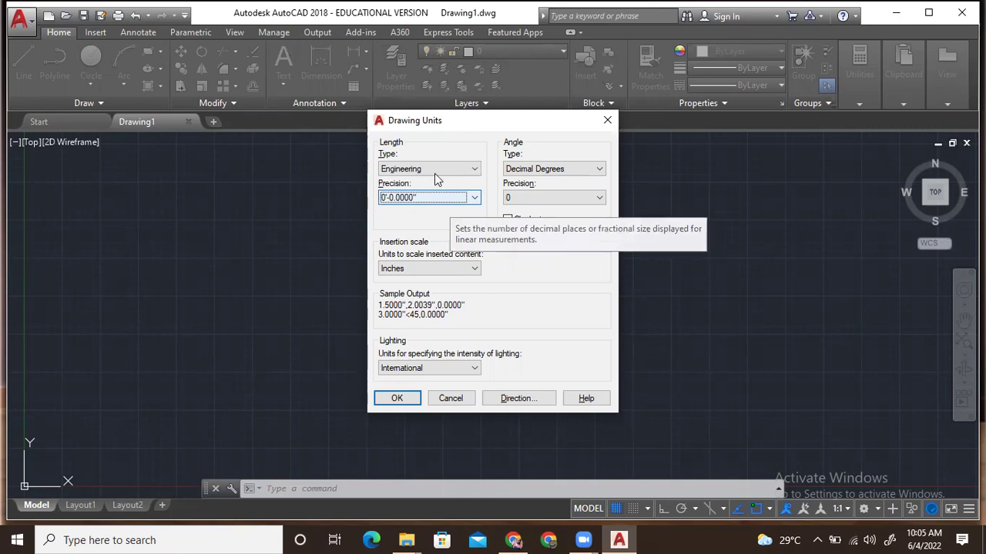
Set the length type to Fractional and look through its precision options
left_click(434, 171)
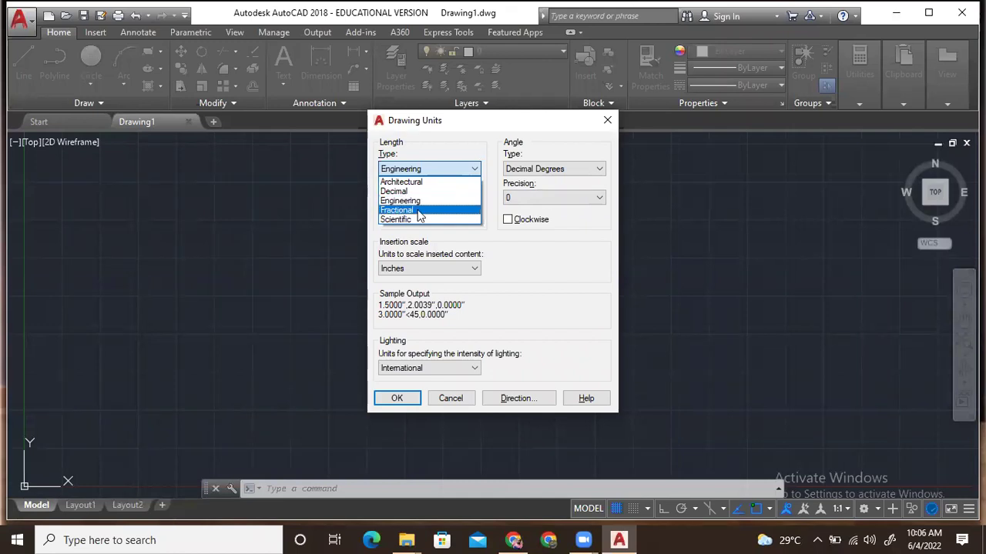
left_click(524, 117)
left_click(462, 168)
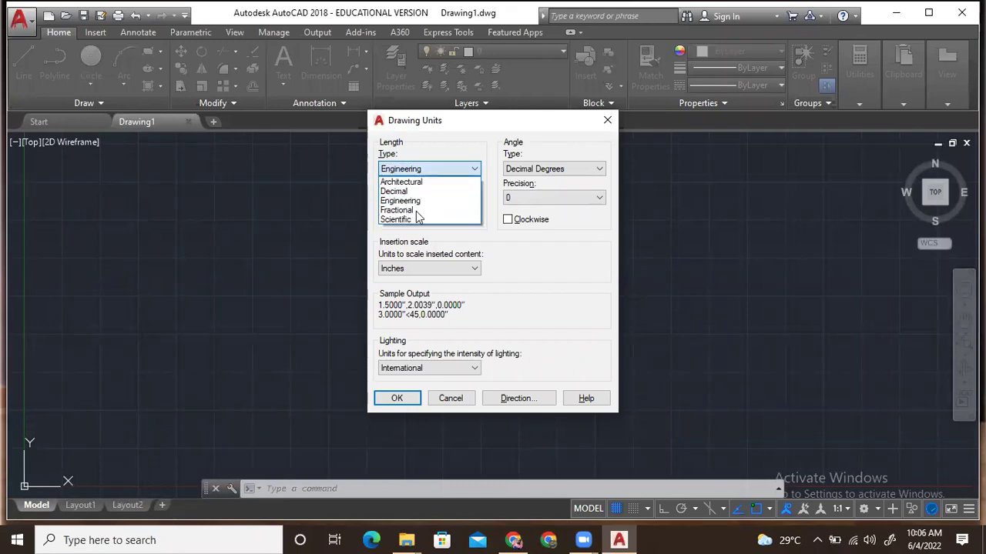
left_click(416, 210)
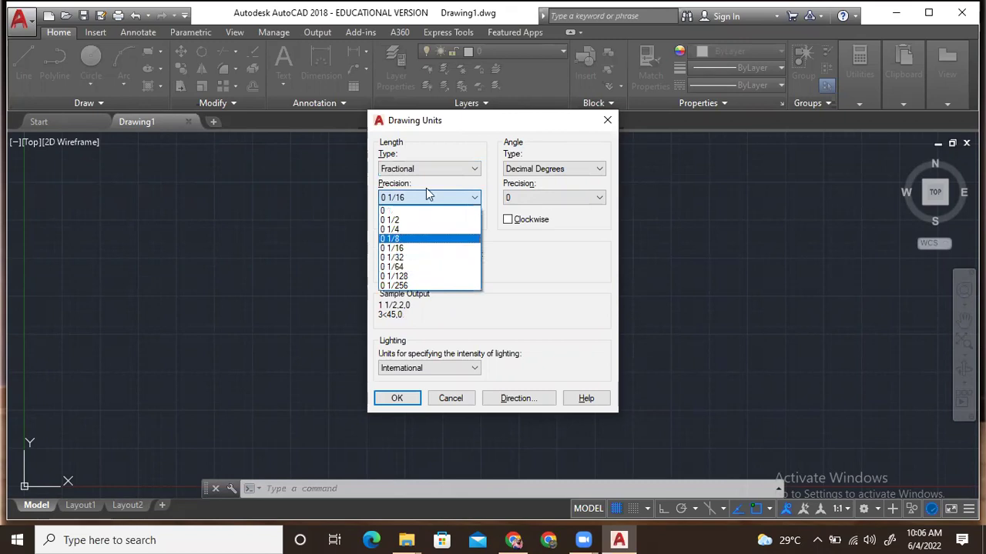
left_click(454, 169)
Set the length type to Scientific and look through its precision options
left_click(451, 168)
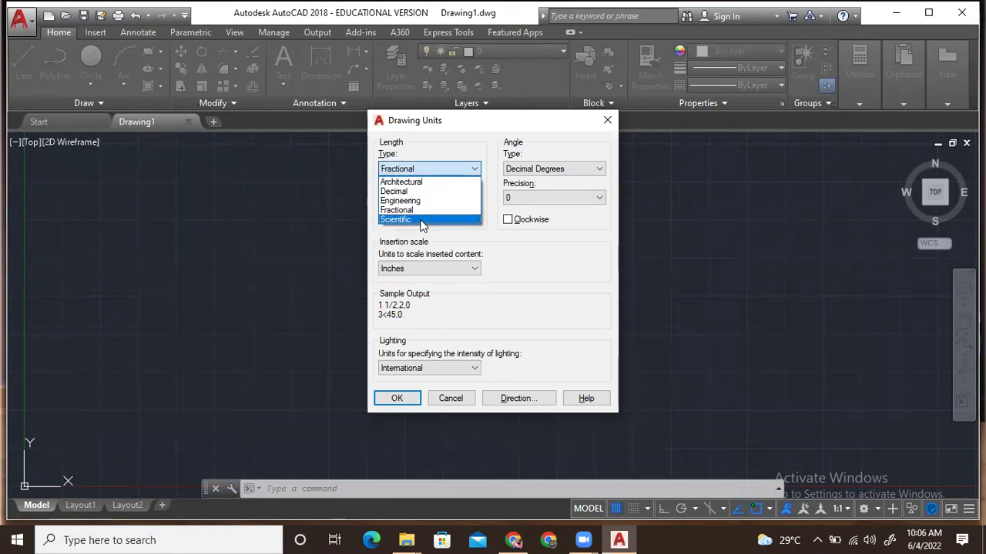
left_click(426, 219)
left_click(436, 198)
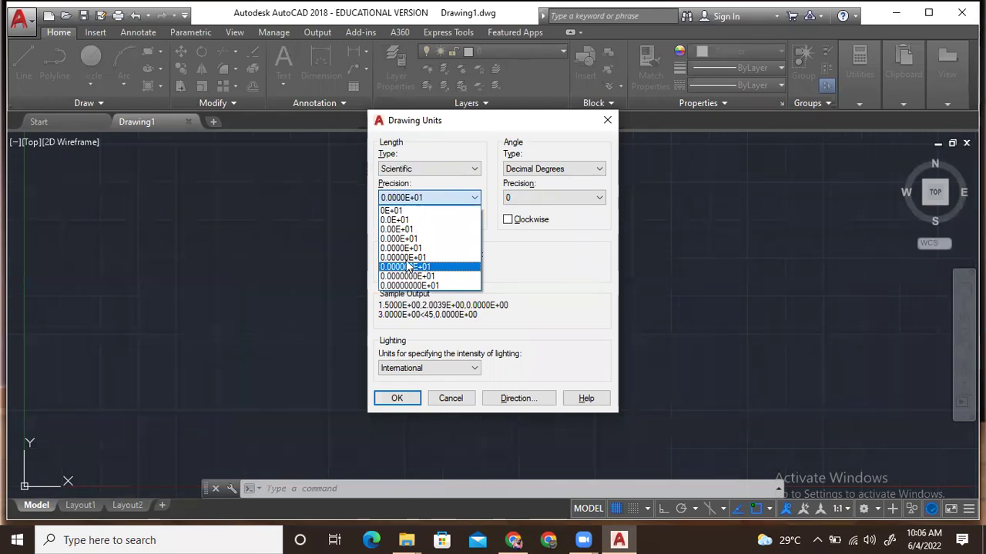
left_click(451, 167)
Set the length type to Decimal and the angle type to Decimal Degrees with precision 0
left_click(450, 167)
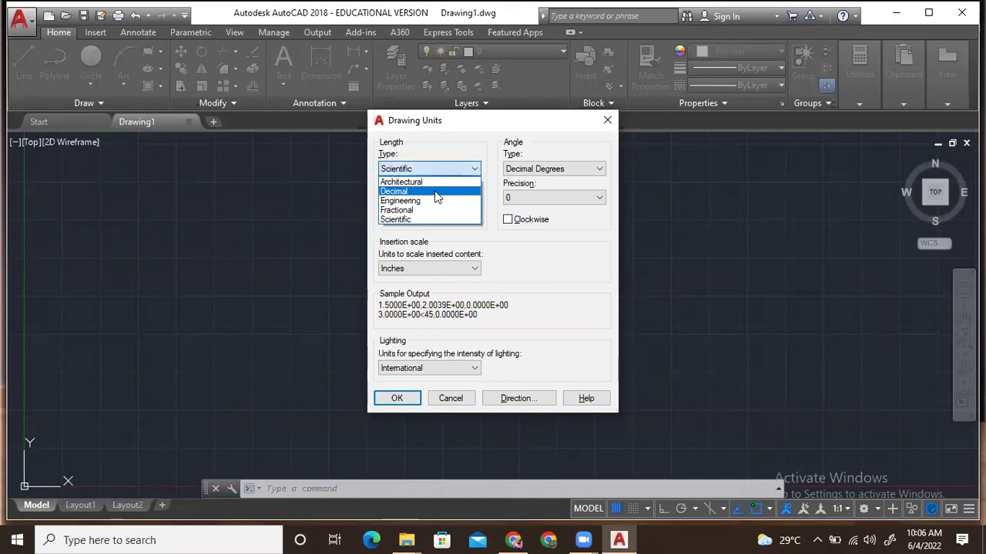
left_click(434, 192)
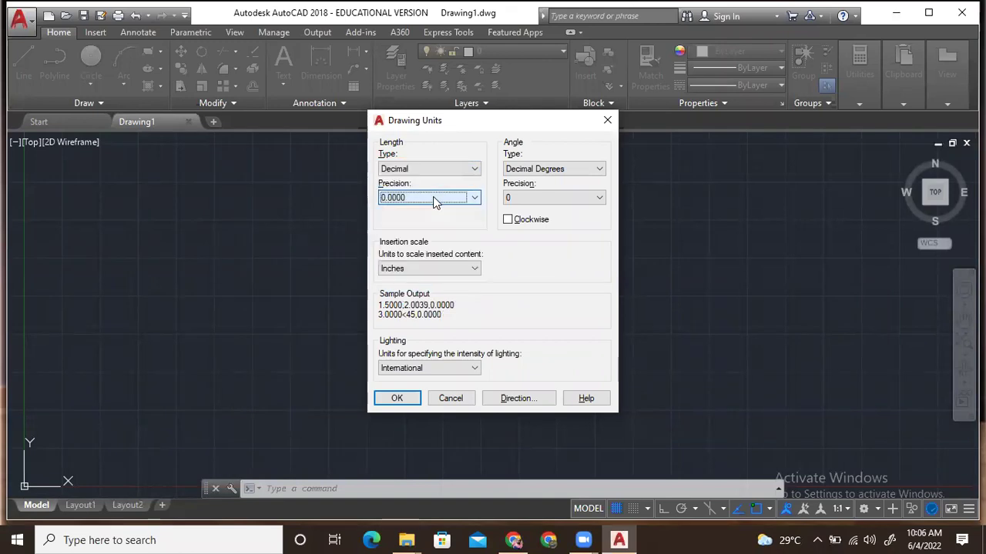
left_click(533, 169)
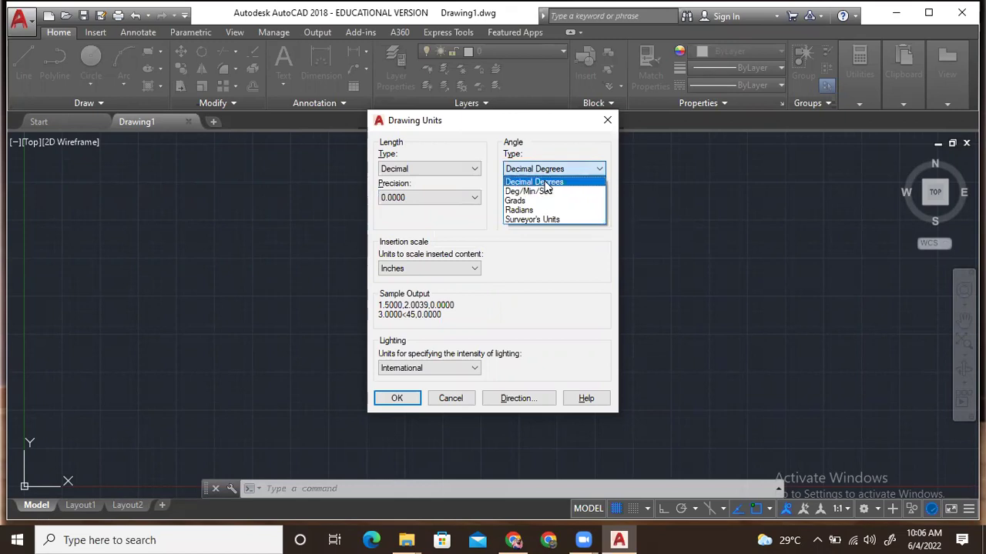
left_click(546, 183)
left_click(536, 199)
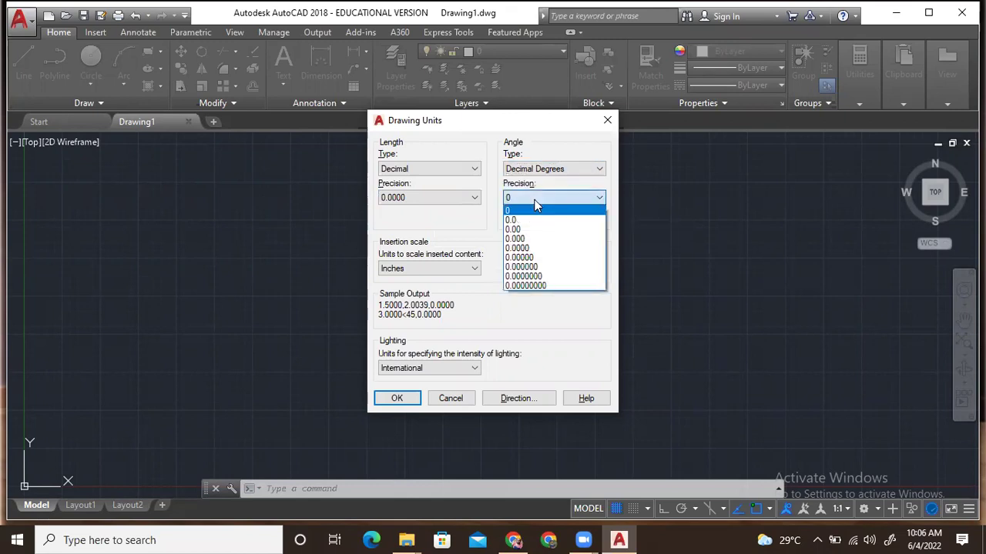
left_click(536, 208)
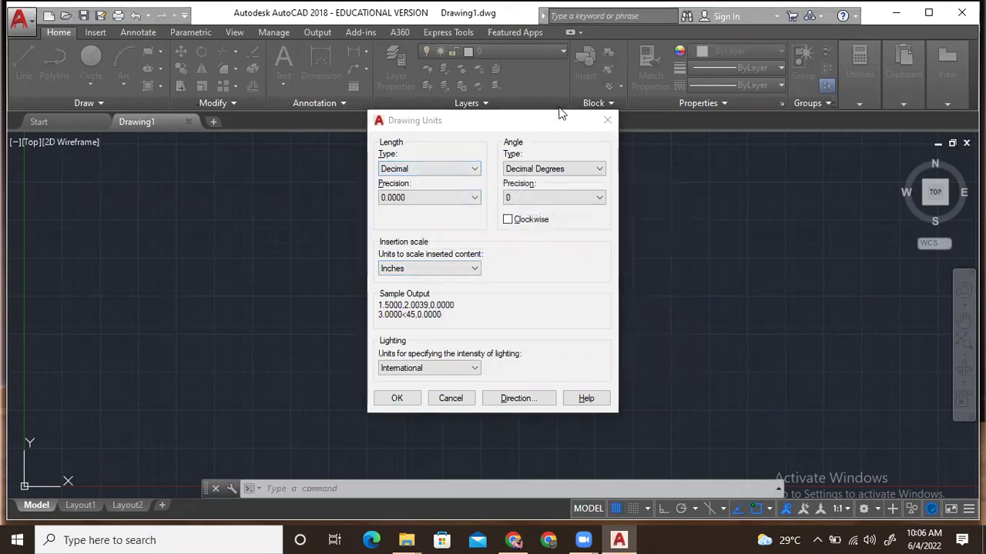
Try Meters as the insertion scale unit, and settle on Millimeters
left_click(406, 268)
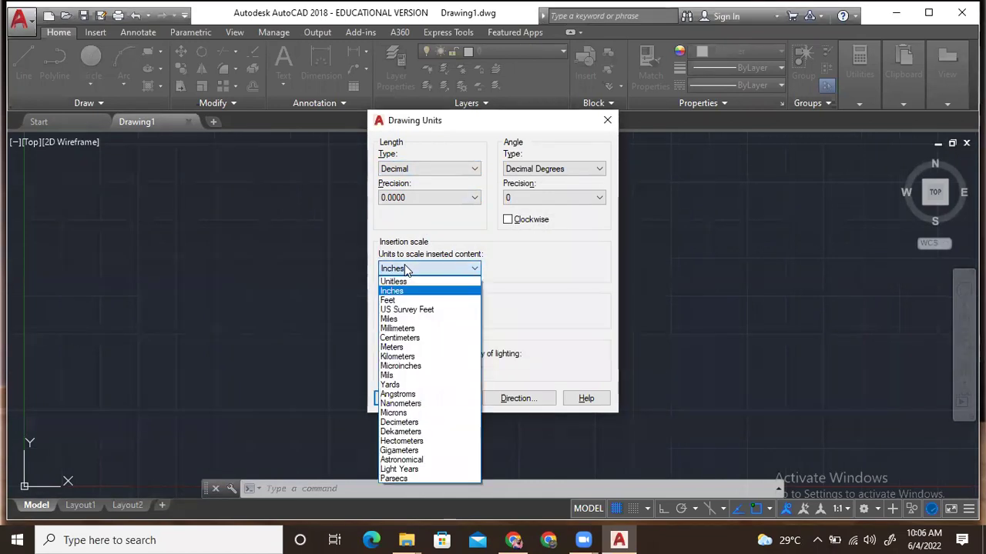
left_click(397, 347)
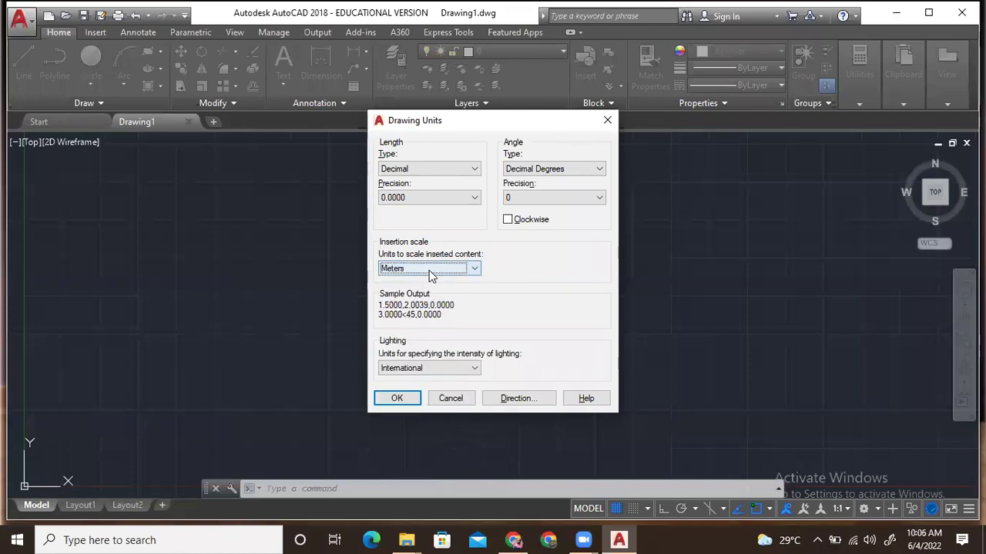
left_click(431, 271)
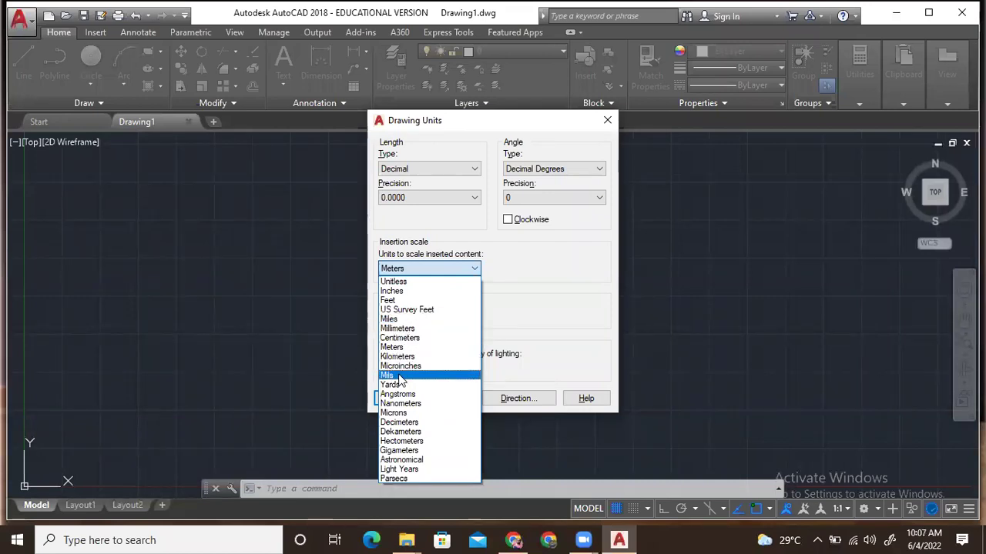
left_click(402, 328)
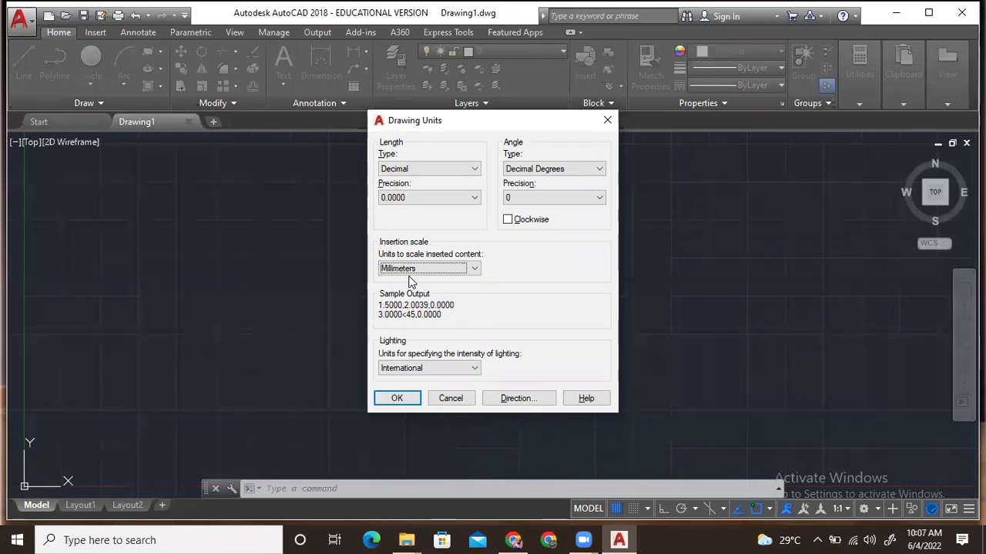
left_click(543, 106)
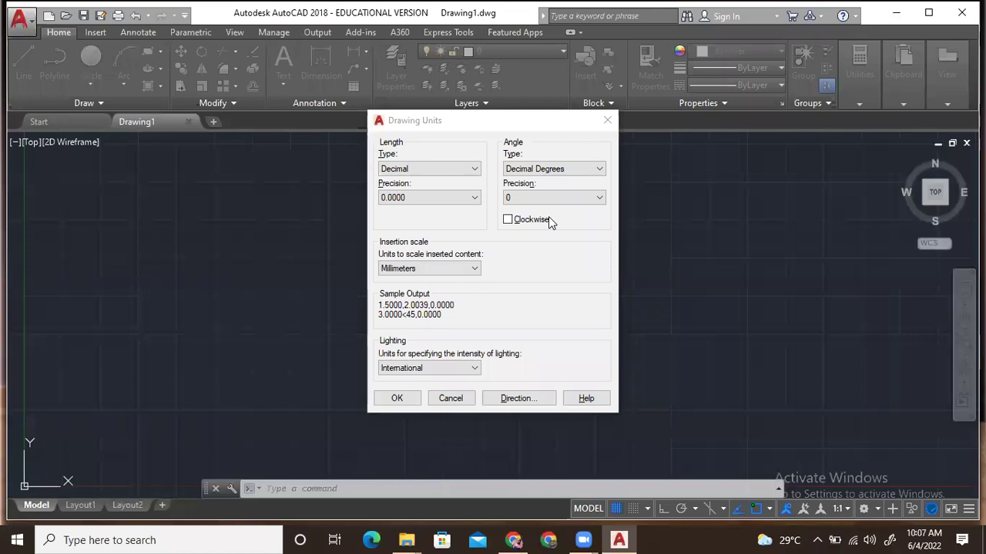
Try the Engineering length type with Inches as the insertion scale unit
left_click(458, 267)
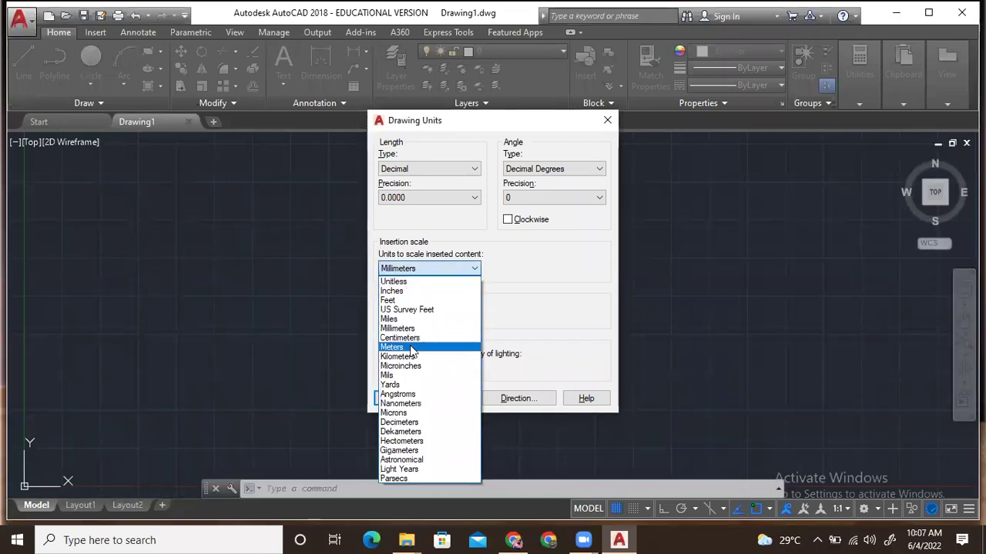
left_click(531, 268)
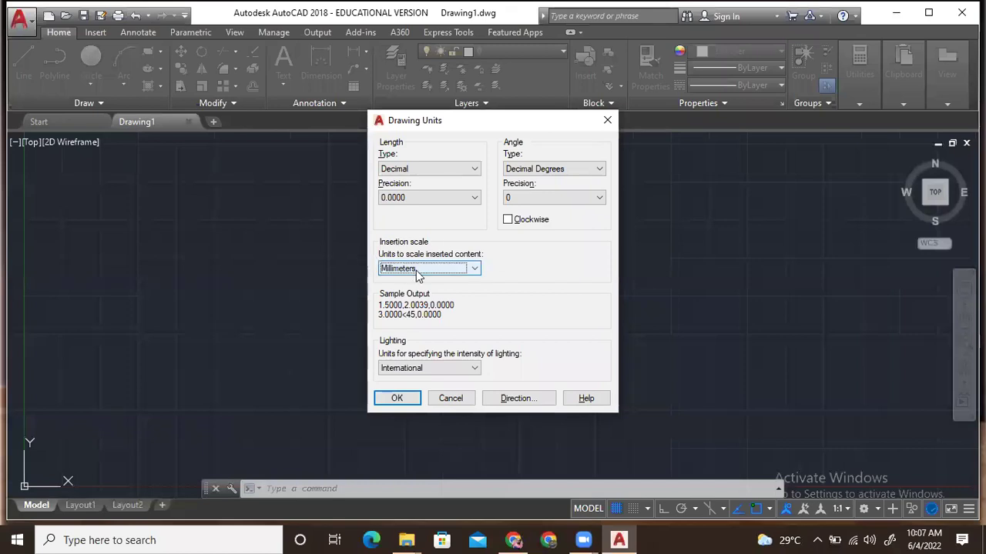
left_click(441, 172)
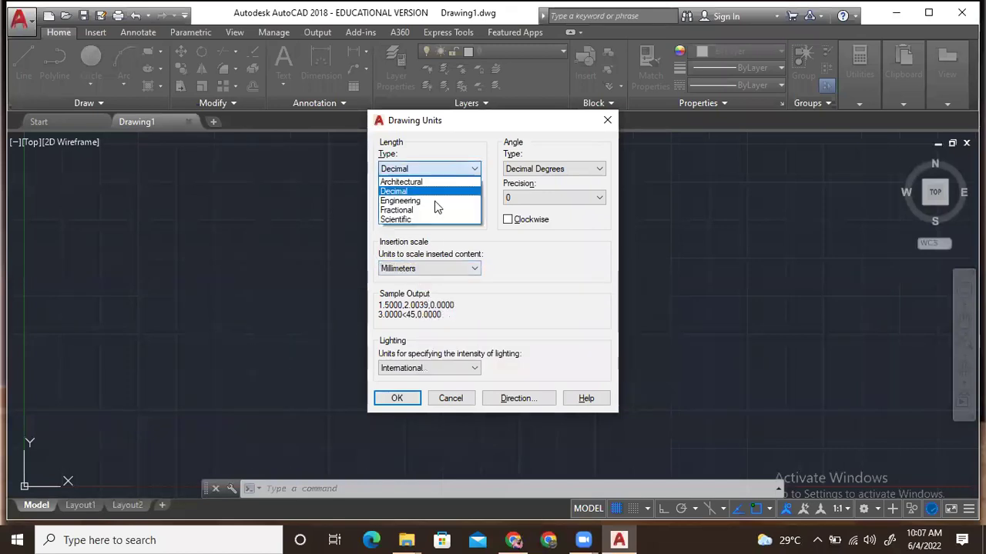
left_click(435, 201)
left_click(433, 268)
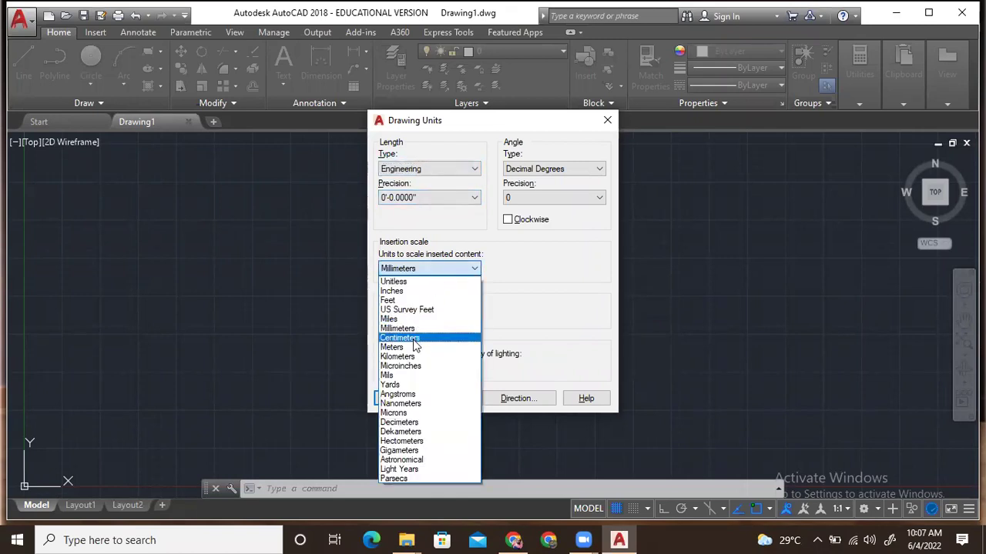
left_click(392, 291)
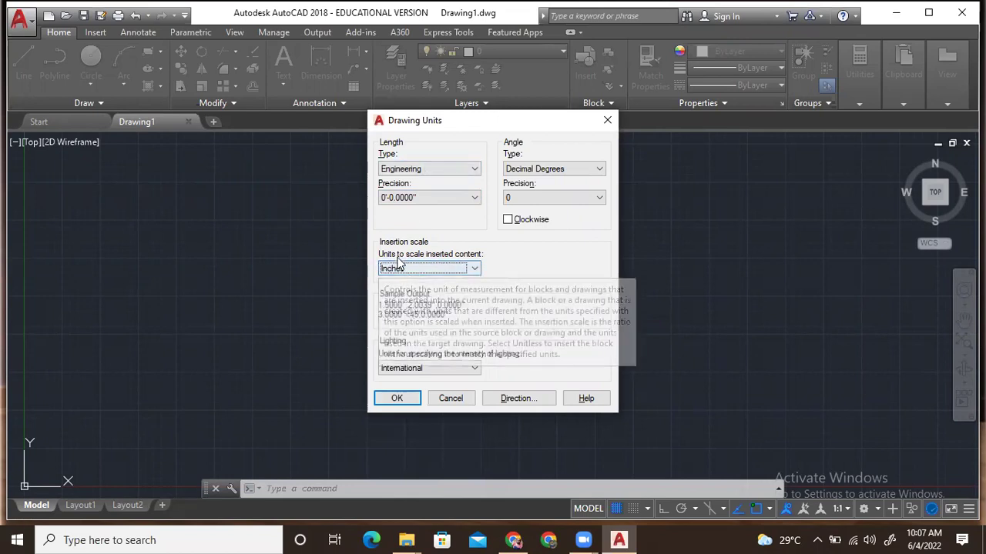
Set the length type to Decimal and the insertion scale unit to Millimeters, and apply the drawing units
left_click(434, 169)
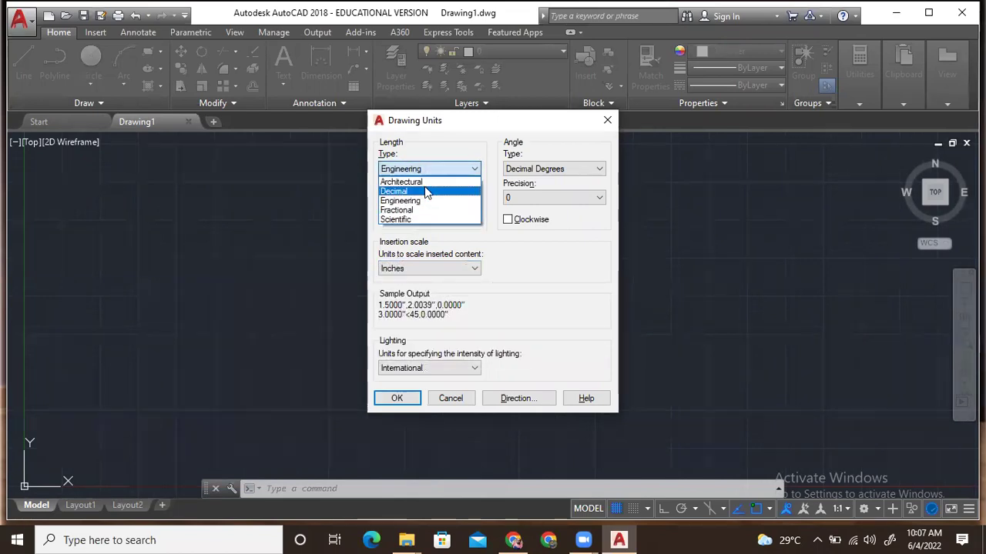
left_click(424, 189)
left_click(424, 268)
left_click(424, 291)
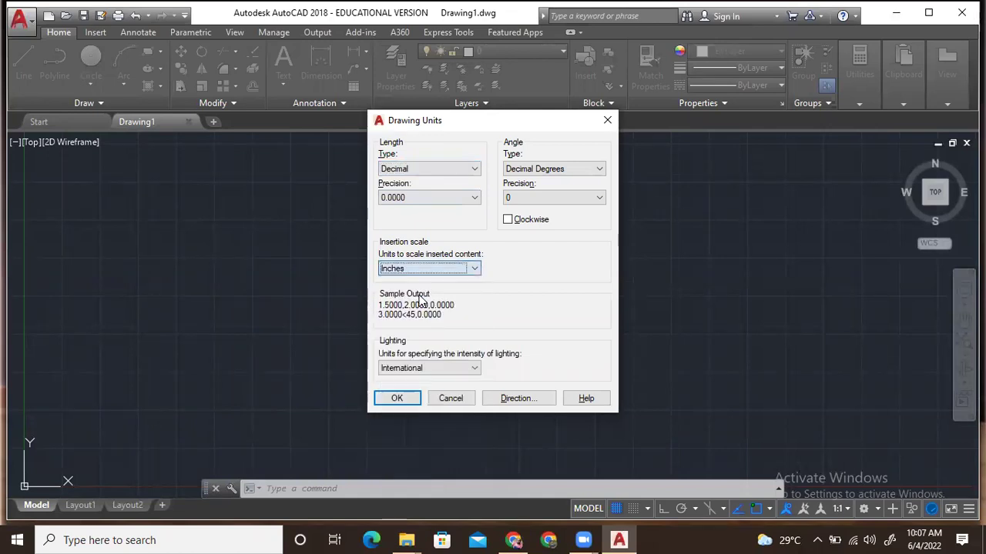
left_click(424, 271)
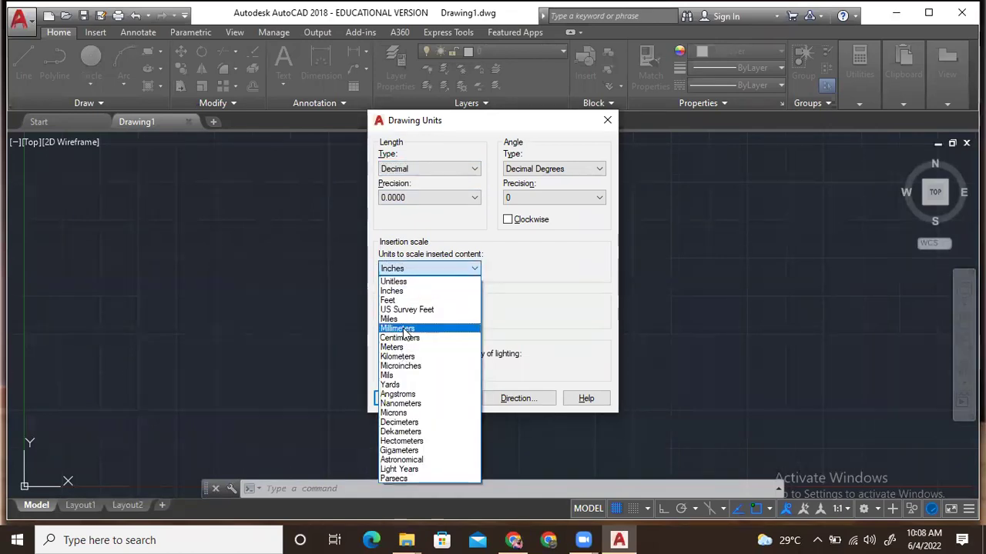
left_click(397, 328)
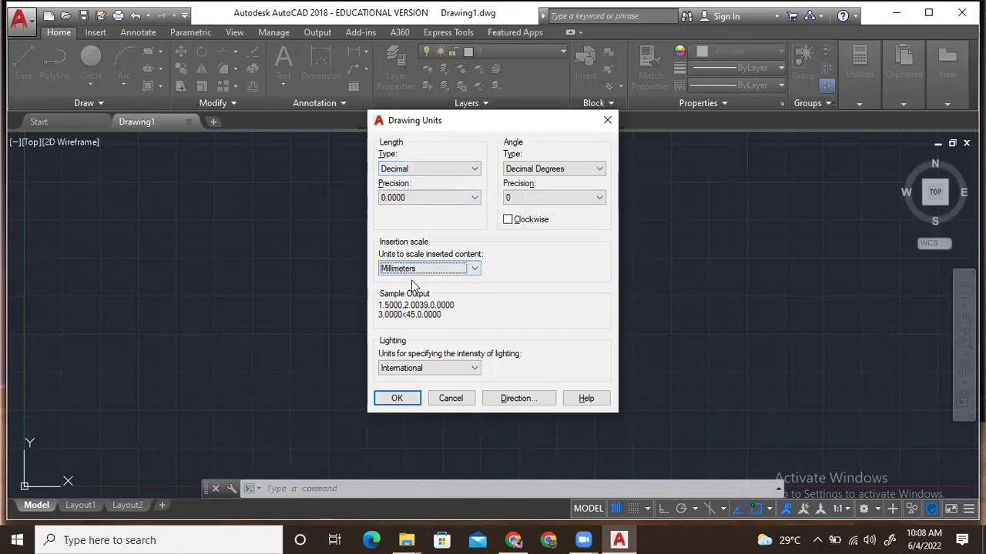
left_click(391, 399)
Draw a single, nearly horizontal line 100 mm long in the empty drawing
type("l")
key("Return")
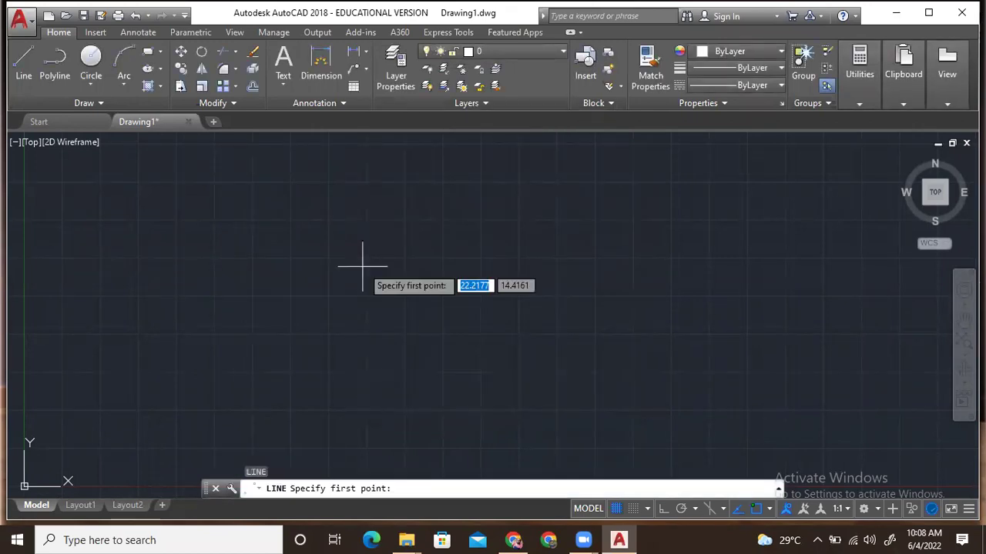
left_click(280, 281)
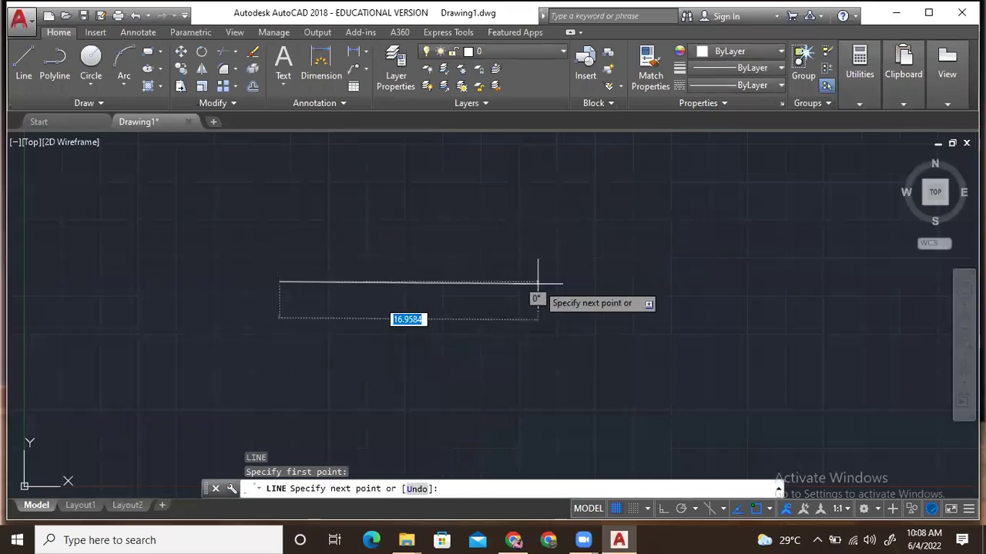
type("1")
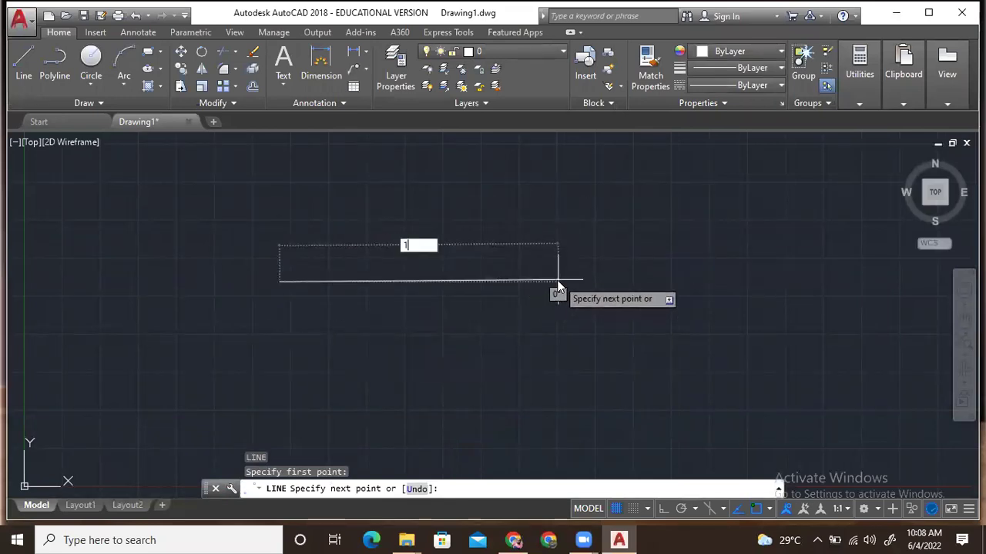
type("00")
key("Return")
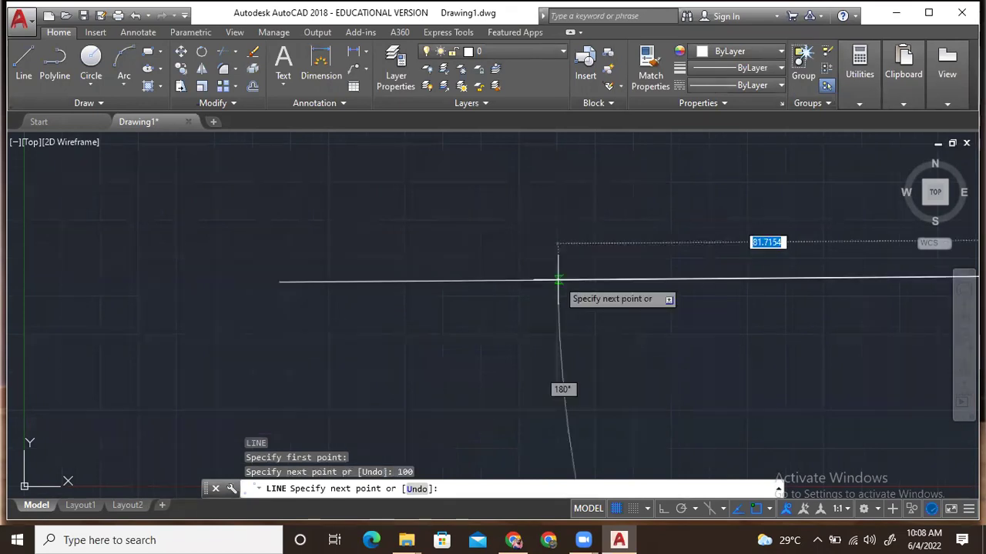
key("Escape")
Dimension the length of the line between its two endpoints, with the dimension line placed above it
scroll(578, 291, "down", 4)
mouse_move(578, 292)
middle_mouse_down()
mouse_move(293, 340)
mouse_move(304, 351)
middle_mouse_up()
scroll(298, 334, "up", 5)
scroll(304, 337, "down", 3)
scroll(311, 334, "up", 2)
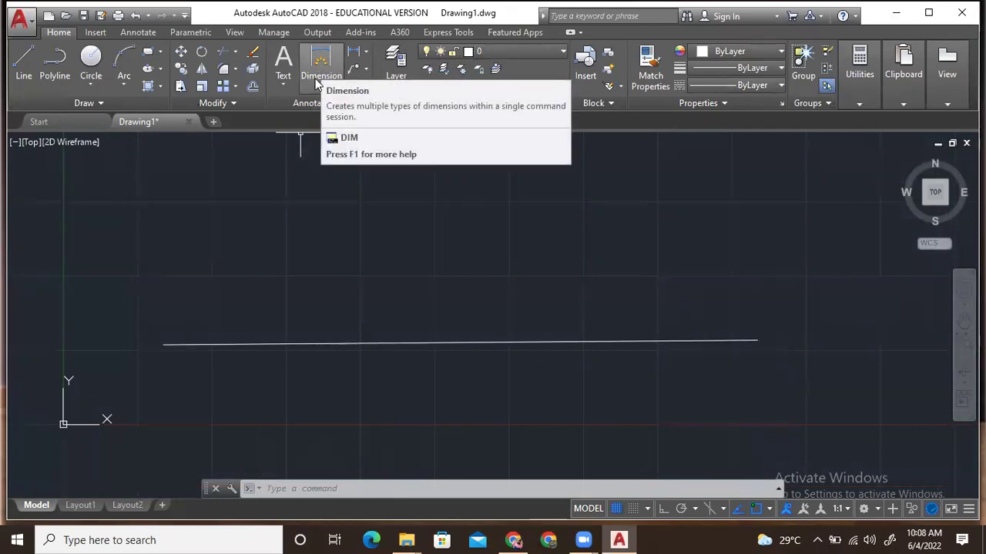
left_click(365, 54)
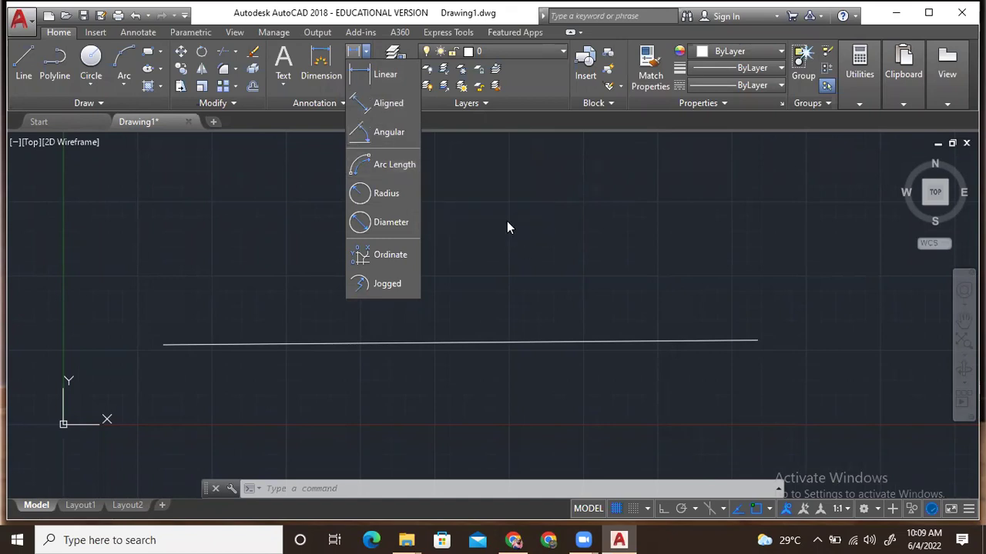
left_click(608, 255)
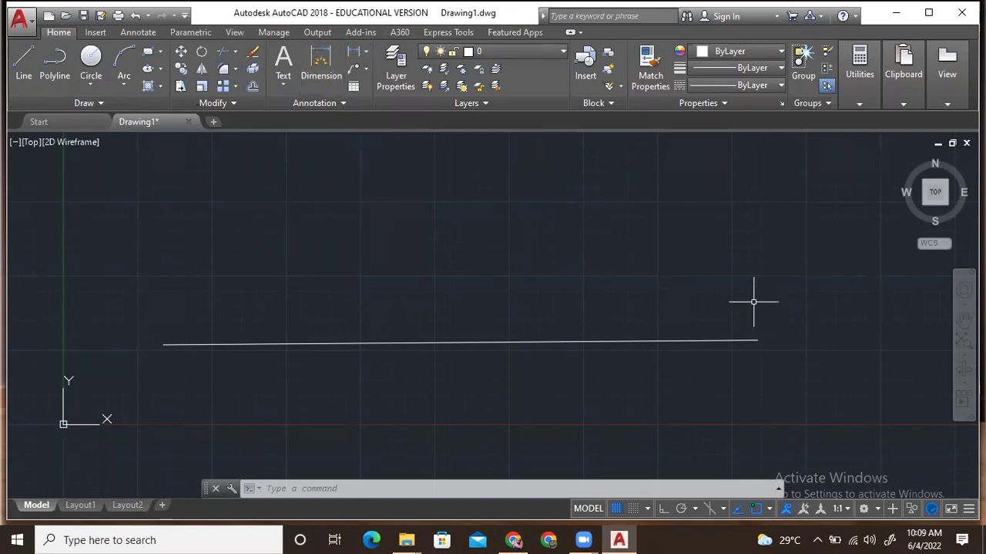
left_click(365, 54)
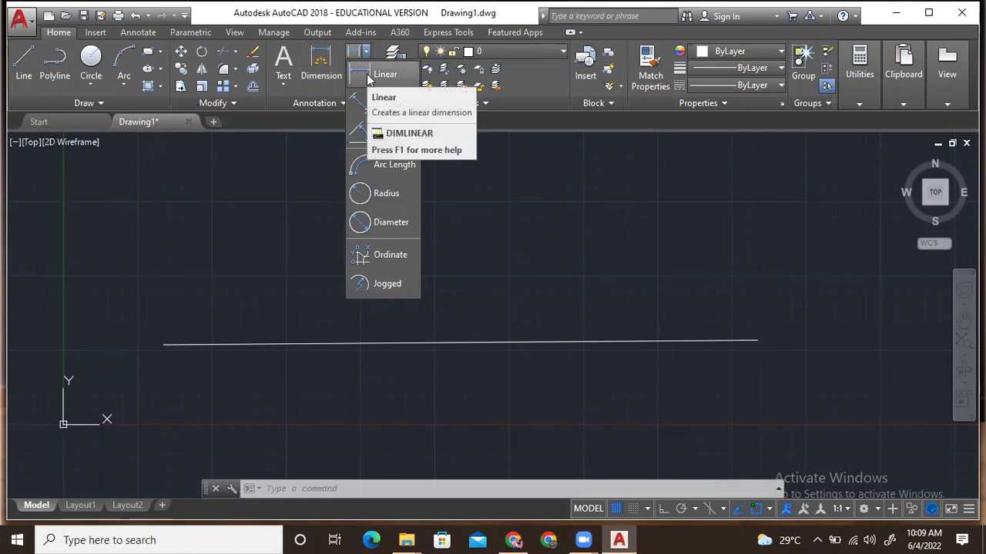
left_click(312, 77)
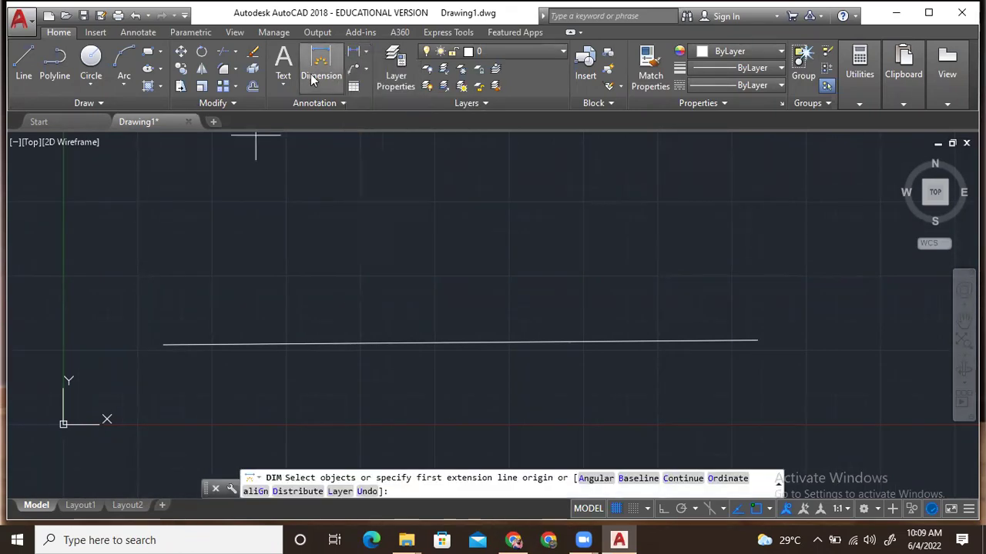
left_click(164, 344)
left_click(757, 340)
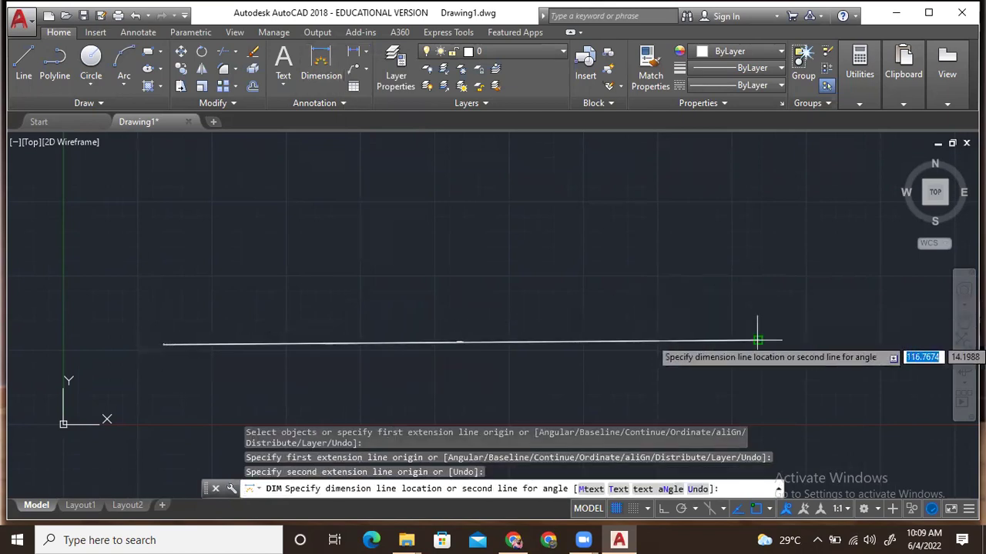
left_click(759, 303)
scroll(494, 334, "up", 8)
scroll(342, 186, "up", 2)
middle_click_drag(342, 186, 462, 269)
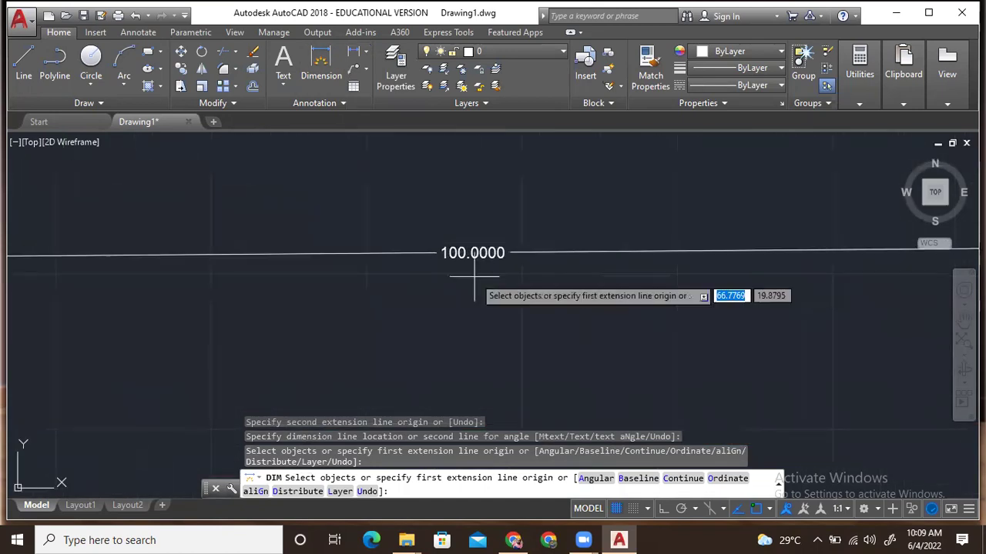
scroll(462, 260, "up", 2)
scroll(462, 260, "down", 6)
key("Escape")
Examine the size of the dimension text relative to the line at close and distant views
scroll(460, 265, "up", 5)
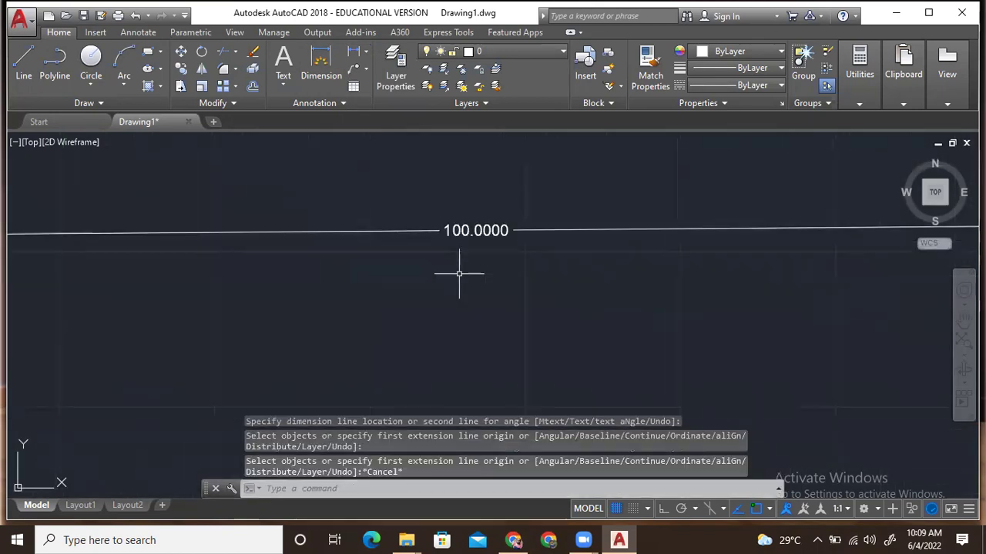
scroll(475, 198, "down", 4)
scroll(484, 180, "down", 4)
middle_click_drag(485, 181, 479, 246)
scroll(474, 243, "down", 2)
scroll(474, 244, "down", 5)
scroll(517, 264, "up", 15)
scroll(498, 211, "down", 15)
middle_click_drag(497, 211, 485, 267)
scroll(486, 265, "up", 6)
scroll(492, 265, "down", 4)
scroll(498, 262, "up", 2)
scroll(491, 262, "down", 2)
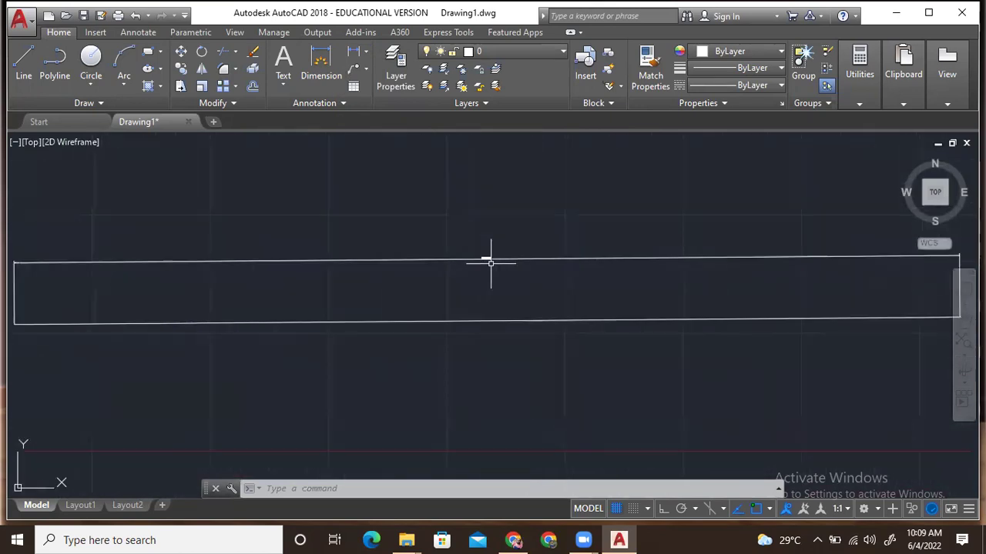
scroll(431, 300, "down", 2)
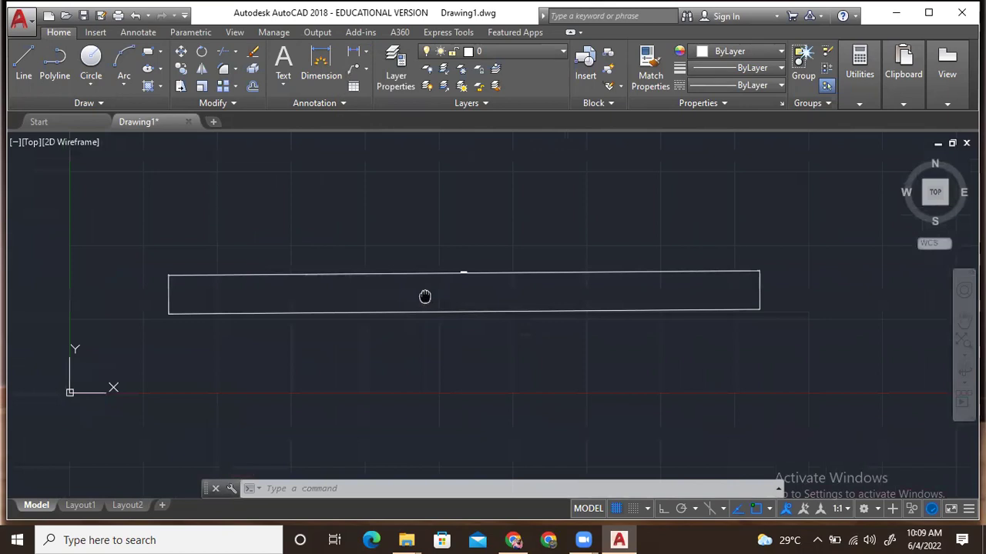
middle_click_drag(425, 296, 404, 315)
scroll(443, 292, "up", 6)
scroll(468, 190, "up", 2)
scroll(473, 214, "down", 4)
middle_click_drag(472, 213, 467, 253)
scroll(468, 253, "down", 4)
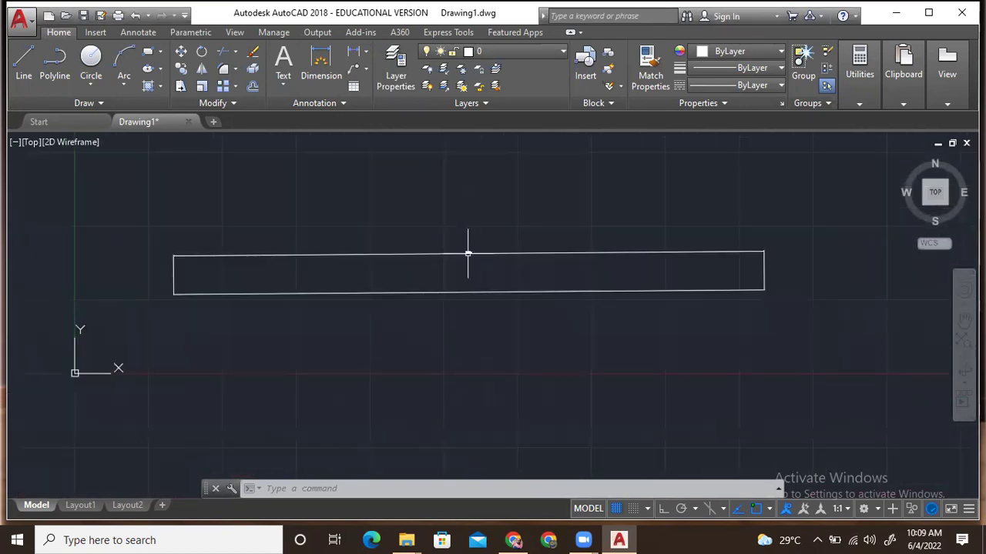
left_click(342, 107)
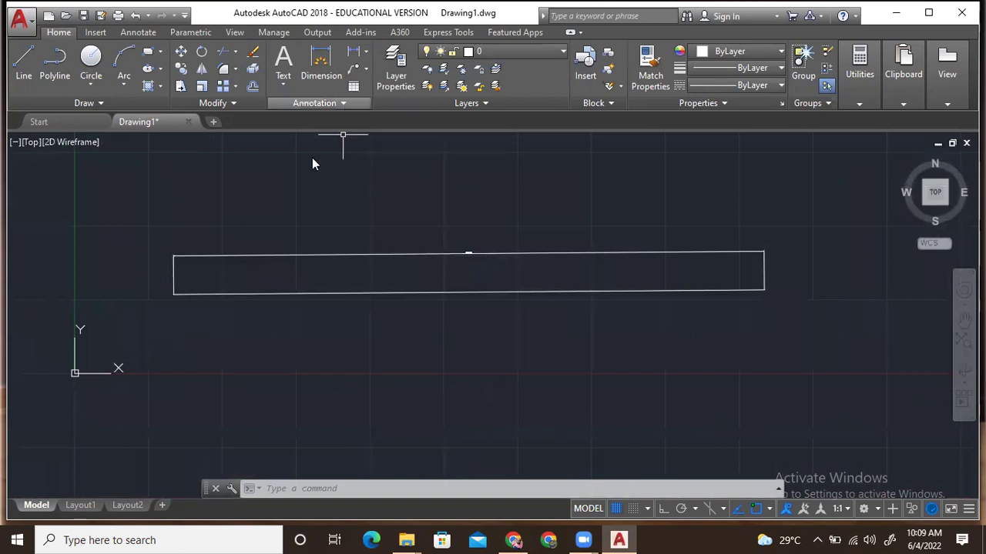
left_click(521, 145)
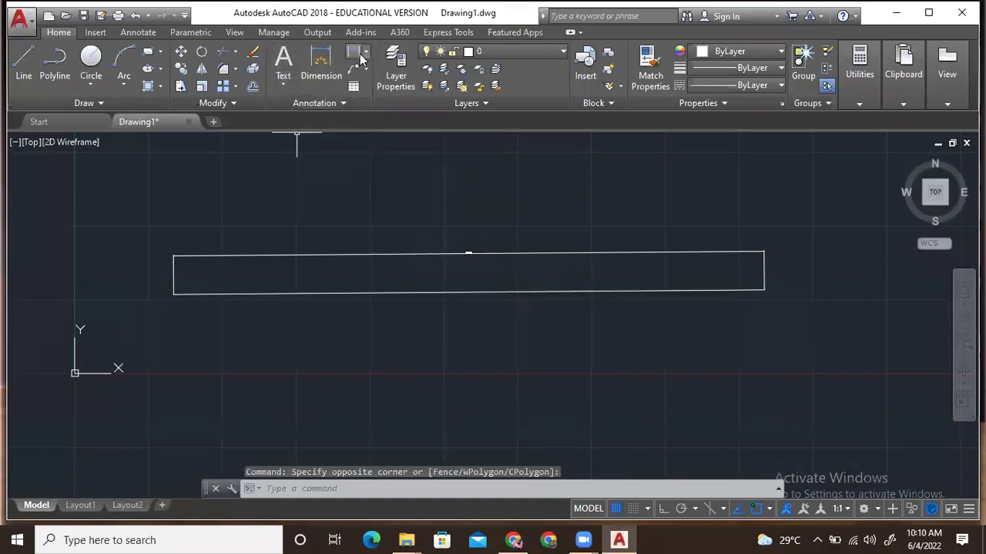
key("Escape")
Draw a horizontal line beyond the right end of the dimensioned line, and a line about 53 mm long rising diagonally from its left end
scroll(368, 148, "down", 2)
middle_click_drag(367, 147, 223, 218)
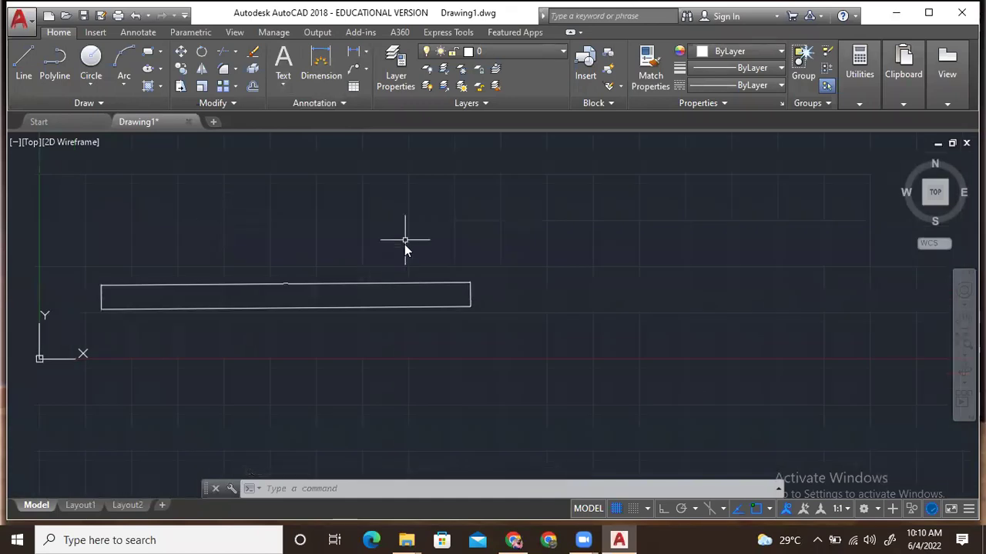
type("l")
key("Return")
left_click(723, 285)
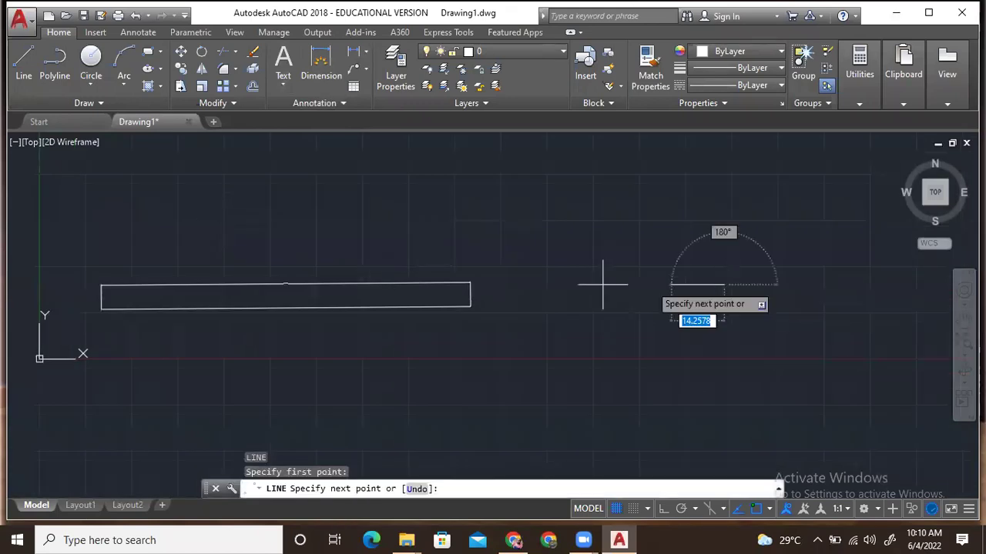
left_click(535, 285)
left_click(679, 153)
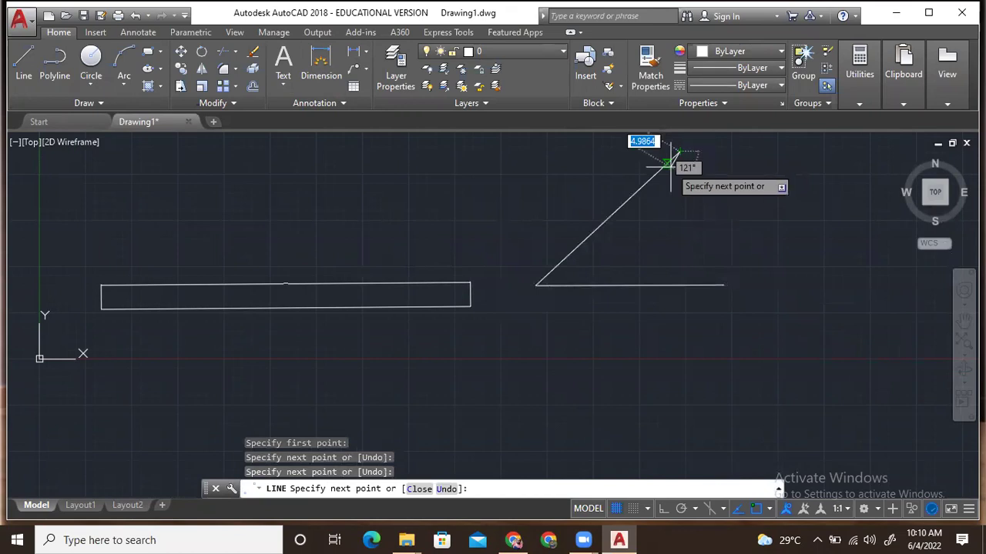
key("Escape")
Dimension the length of the sloping line between its endpoints, with the dimension line placed on its upper-left side
left_click(366, 52)
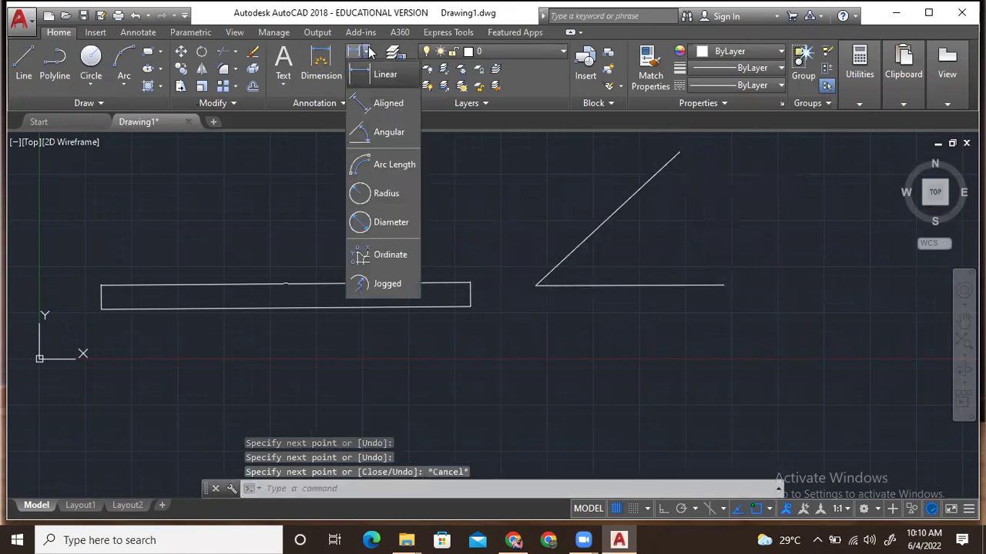
left_click(321, 65)
left_click(535, 285)
left_click(535, 285)
left_click(679, 152)
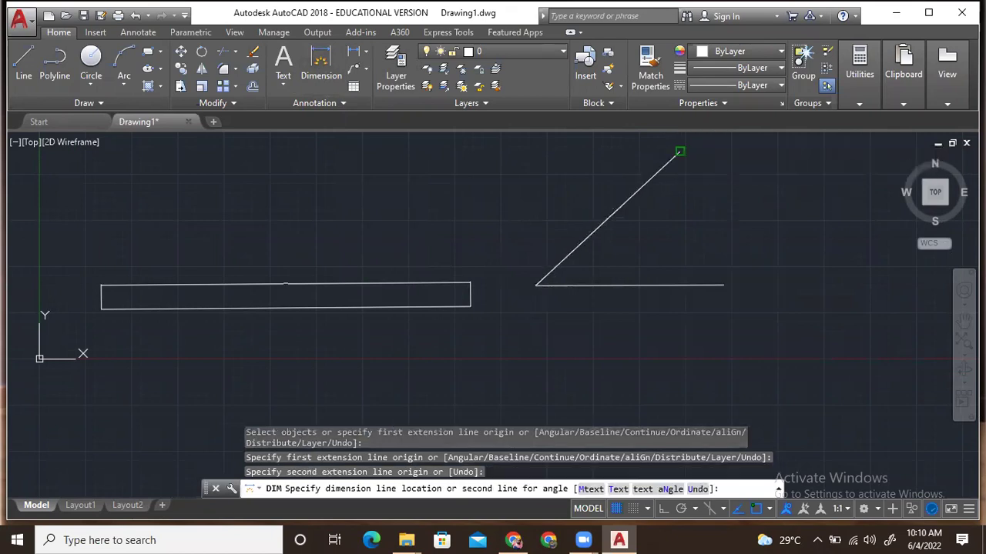
left_click(627, 150)
scroll(585, 181, "up", 2)
scroll(578, 197, "up", 2)
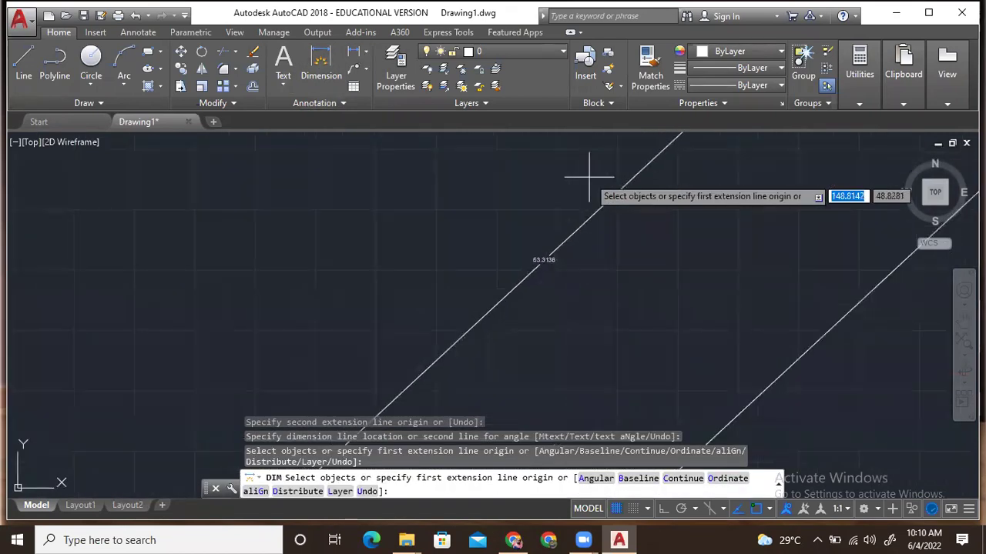
scroll(574, 204, "down", 5)
key("Escape")
scroll(569, 213, "down", 2)
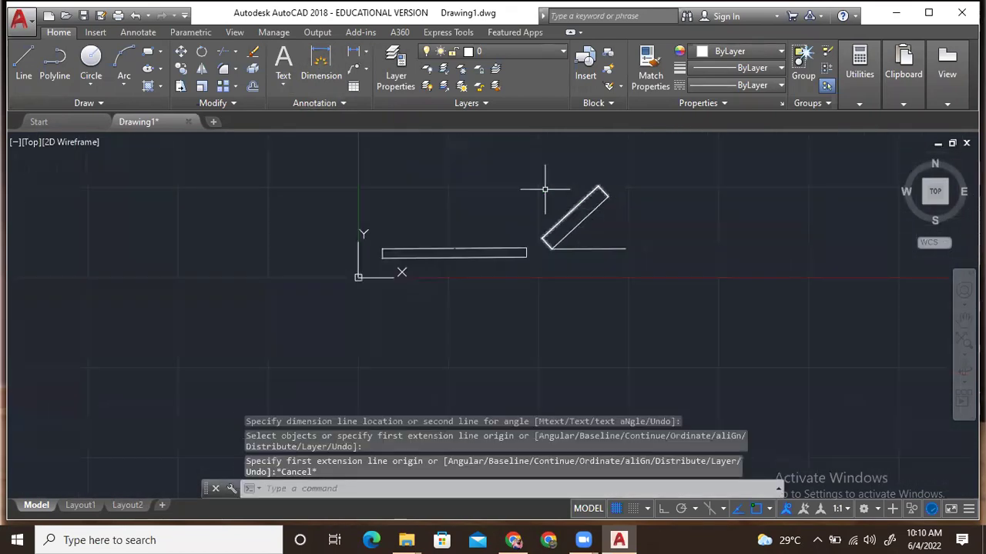
Add an angular dimension between the horizontal line and the sloping line, with its arc placed between the two lines
left_click(366, 53)
left_click(375, 131)
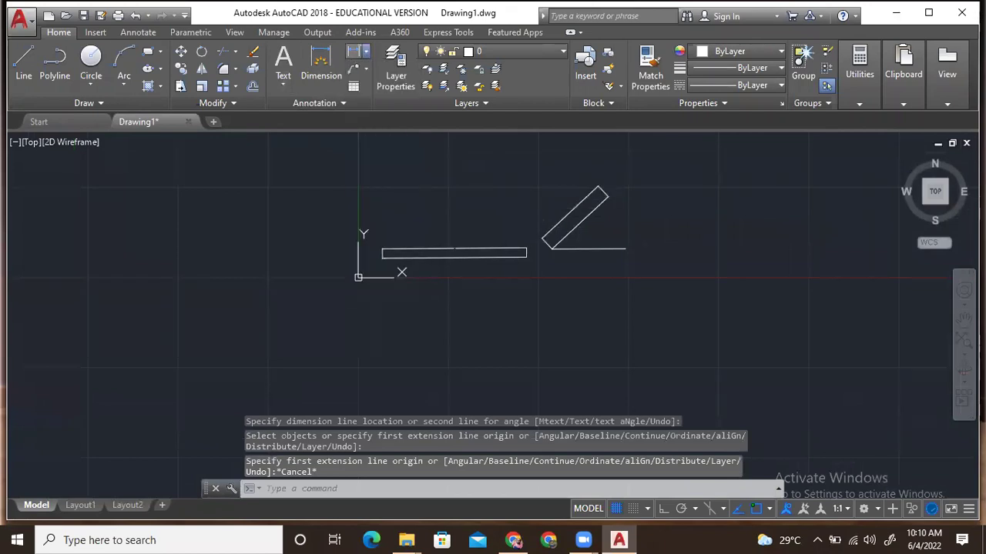
scroll(565, 240, "up", 5)
left_click(567, 229)
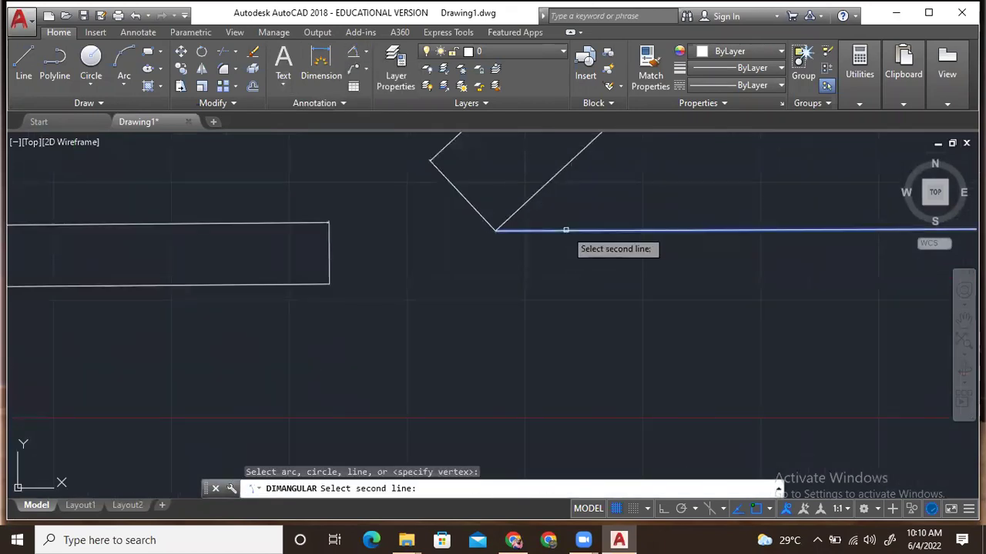
left_click(556, 174)
scroll(640, 188, "down", 2)
middle_click_drag(640, 187, 350, 290)
left_click(378, 251)
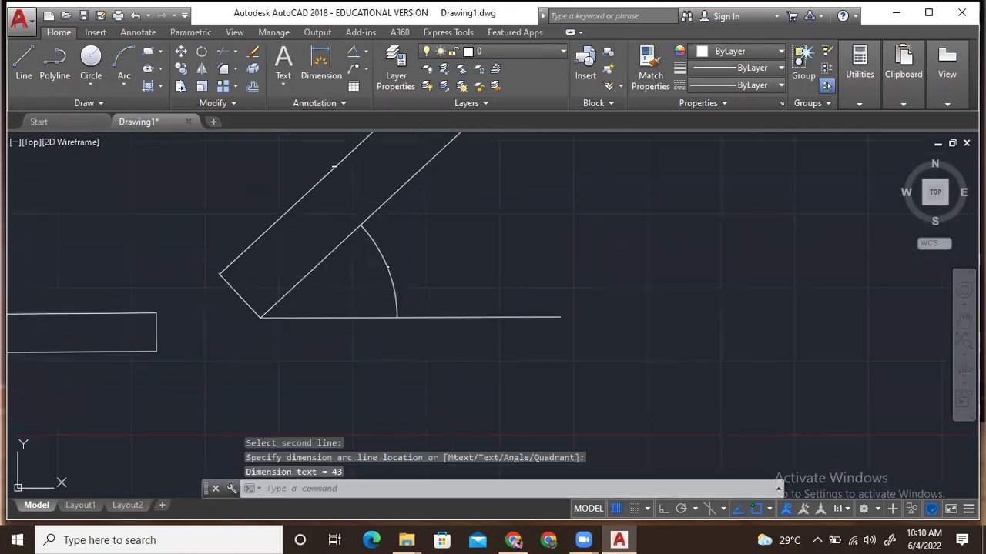
key("Escape")
scroll(381, 268, "up", 4)
scroll(385, 267, "down", 3)
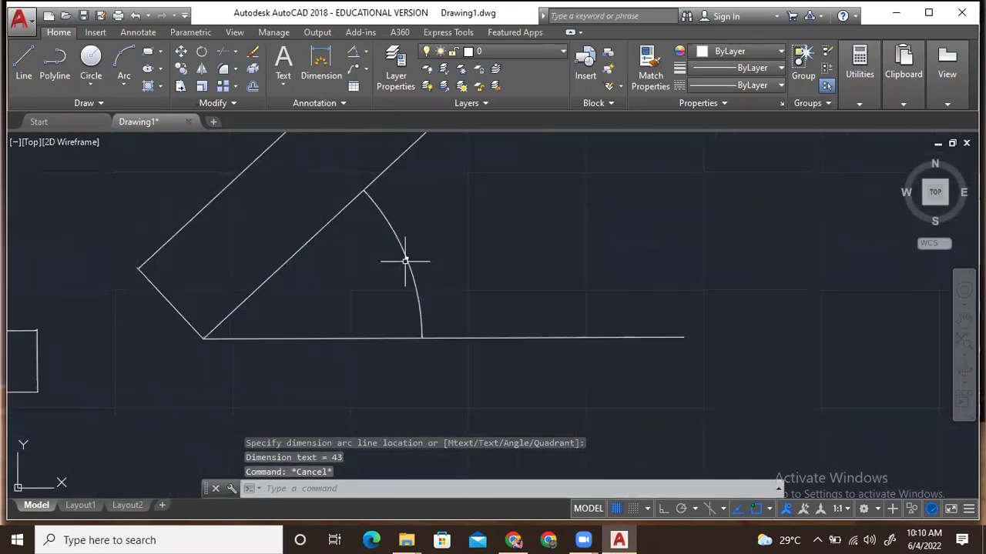
Add a second angular dimension between the sloping and horizontal lines, with its arc just inside the first one
left_click(356, 52)
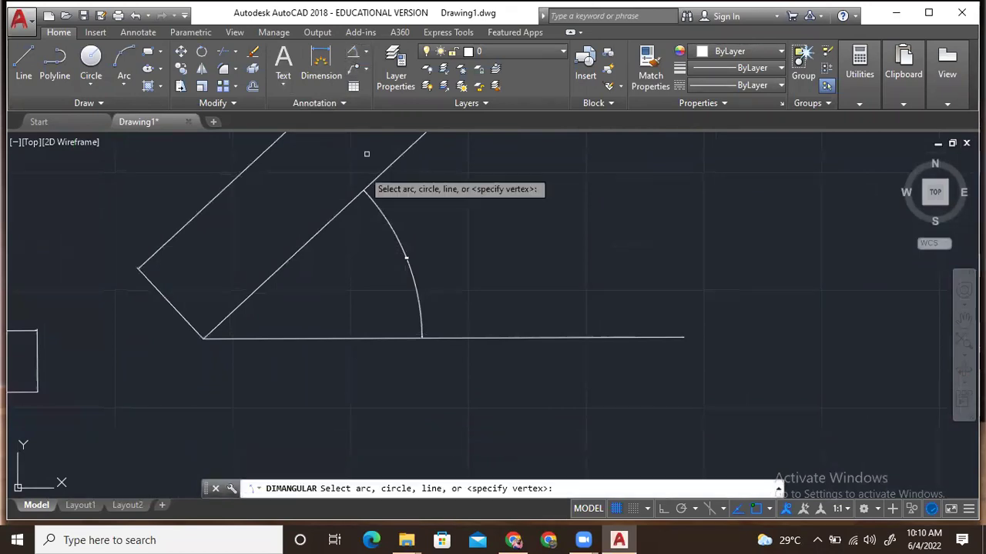
left_click(308, 241)
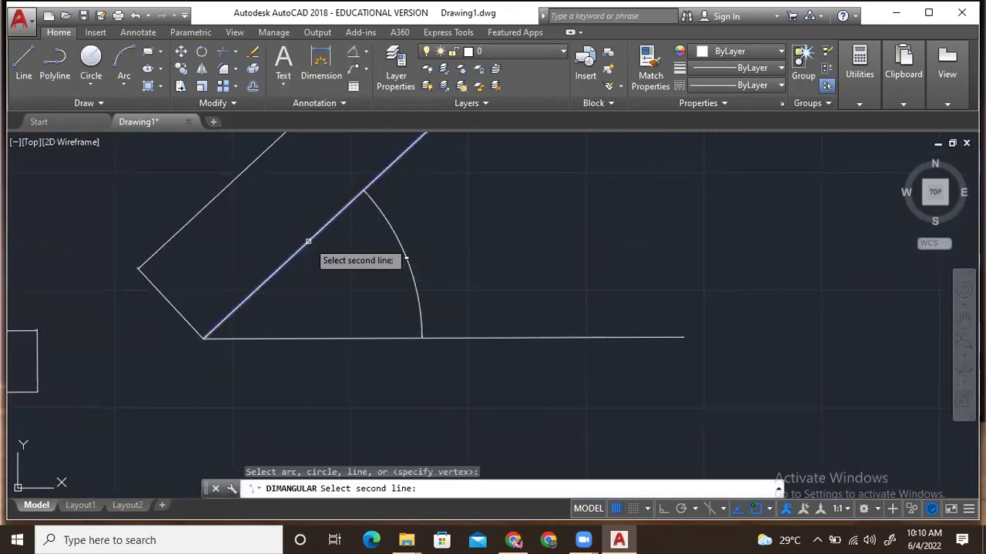
left_click(353, 338)
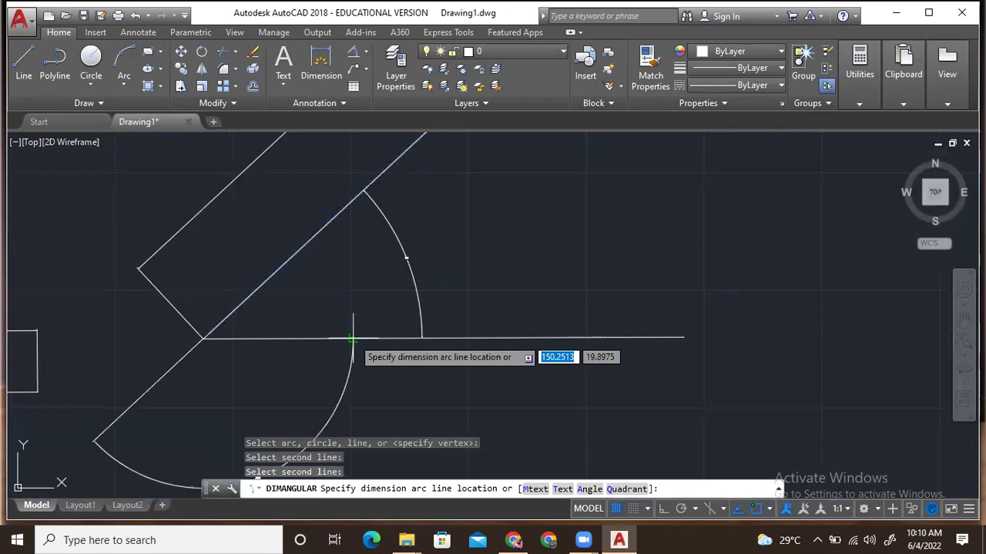
left_click(395, 310)
key("Escape")
scroll(411, 260, "up", 5)
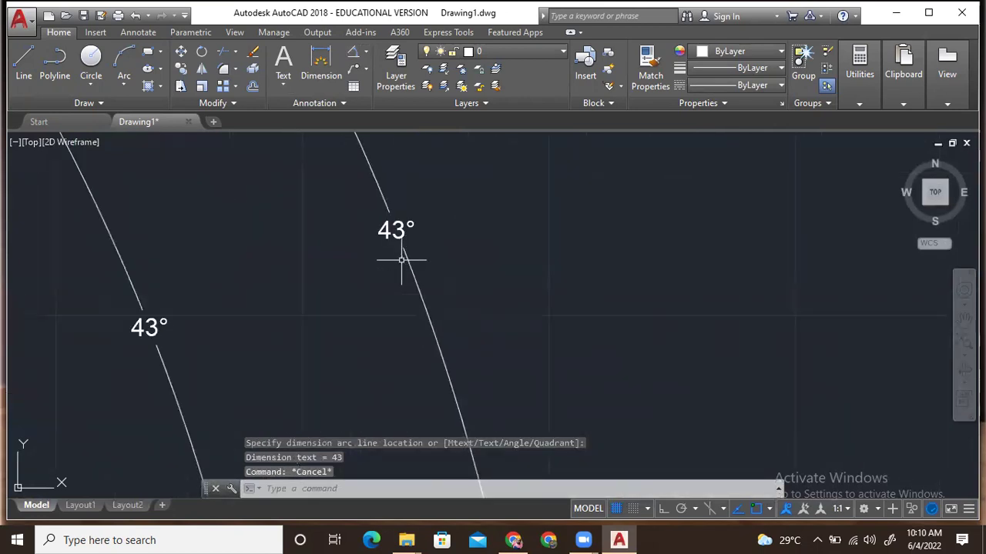
scroll(353, 276, "down", 5)
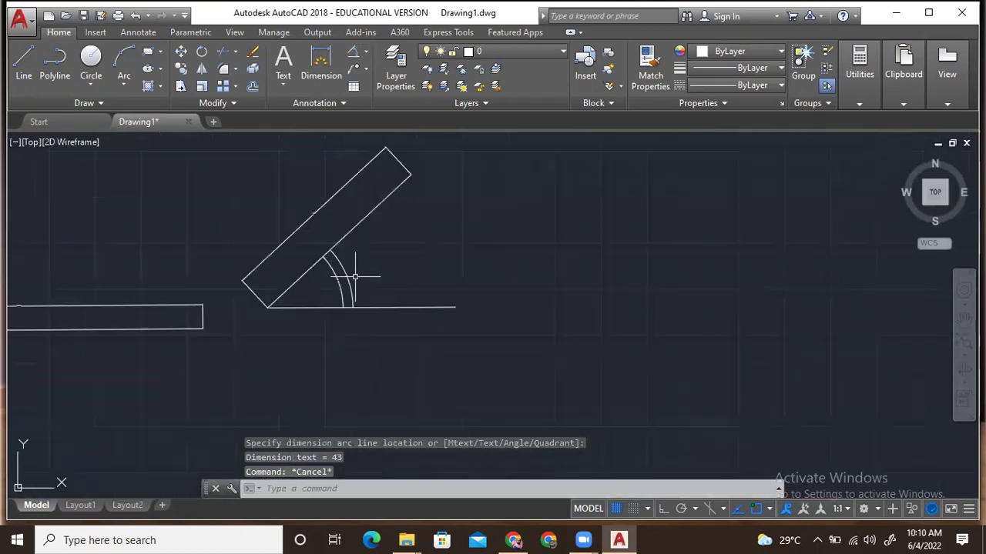
Delete the outer of the two angular dimensions
scroll(355, 276, "up", 4)
left_click(426, 270)
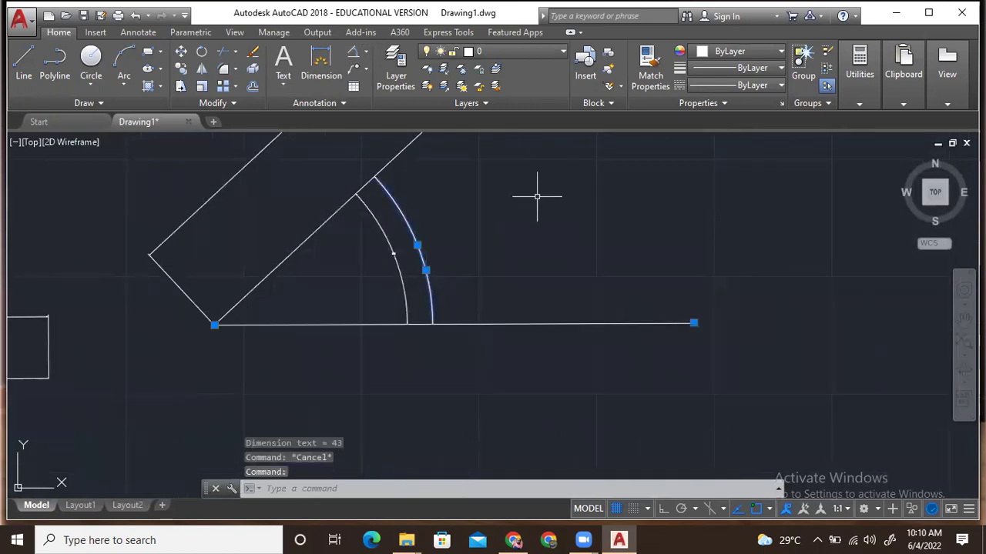
key("Delete")
scroll(539, 354, "down", 5)
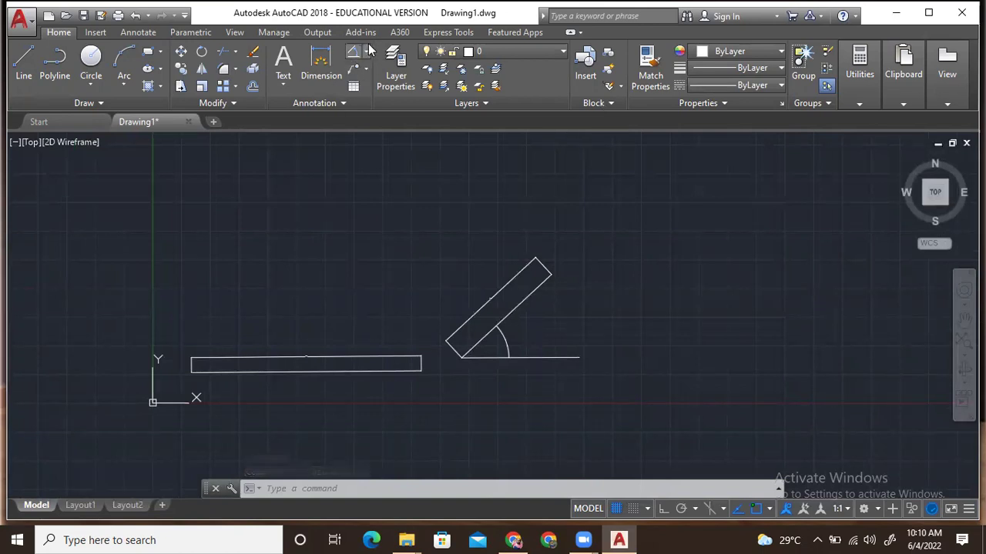
Add a linear dimension of the sloping line's vertical extent between its endpoints, with the dimension line well to its right
left_click(365, 52)
left_click(382, 75)
scroll(478, 431, "up", 2)
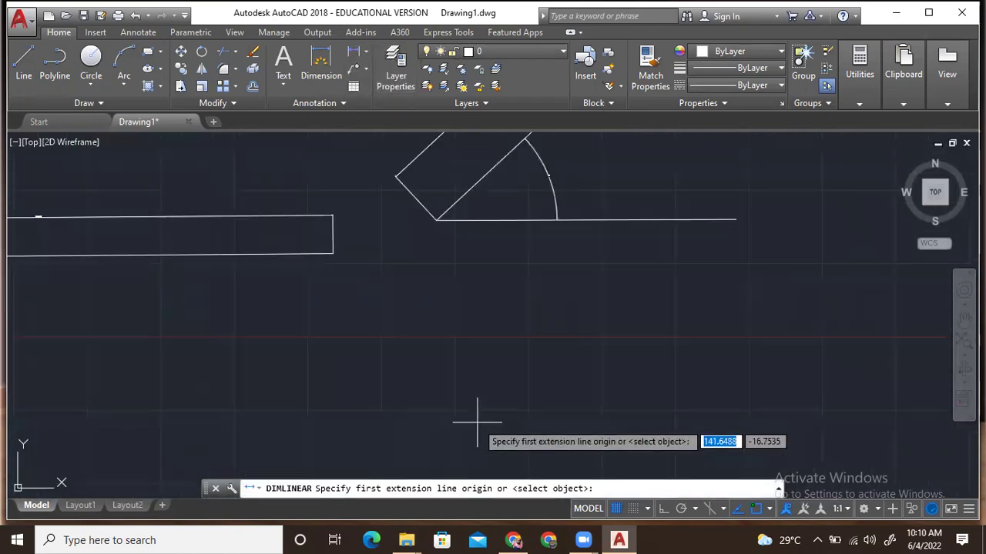
middle_click_drag(433, 257, 408, 415)
scroll(407, 416, "down", 1)
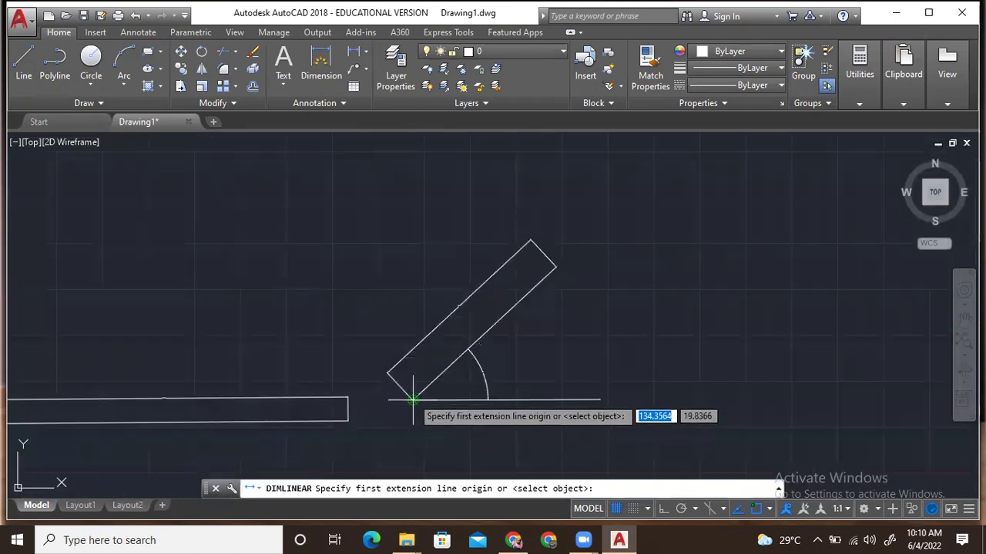
left_click(413, 399)
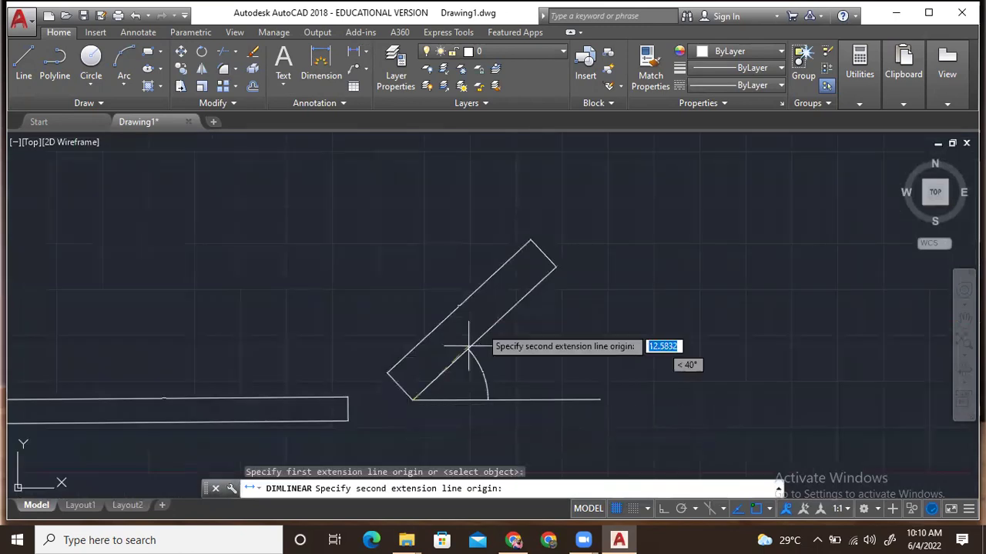
left_click(556, 262)
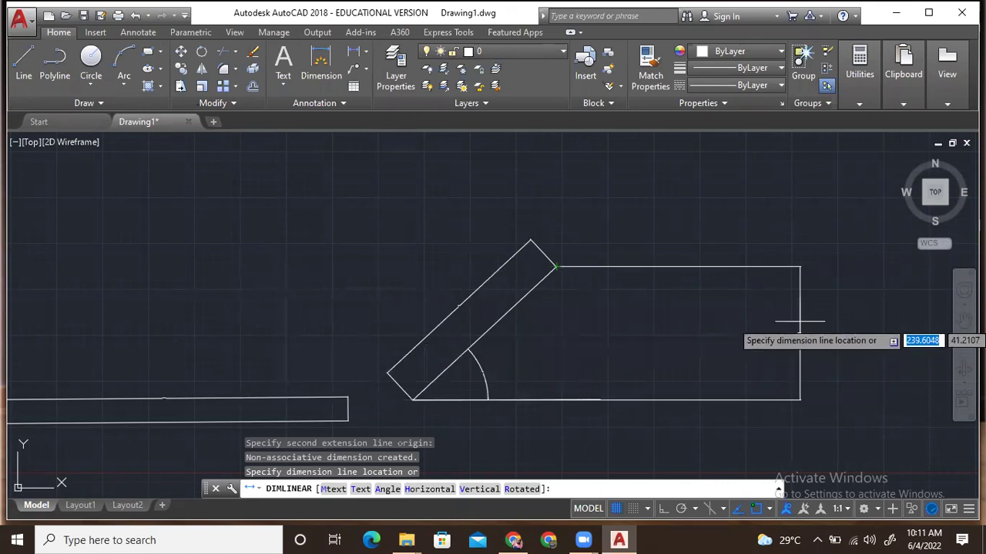
left_click(800, 324)
scroll(812, 352, "up", 5)
scroll(754, 231, "up", 2)
scroll(752, 224, "down", 5)
middle_click_drag(752, 231, 770, 330)
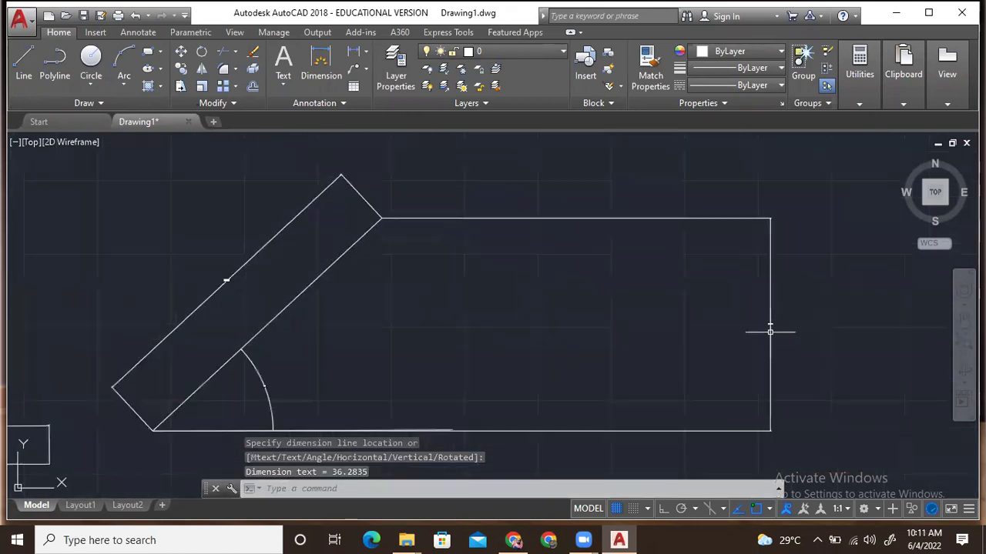
Add a linear dimension of the sloping line's horizontal extent between its endpoints, with the dimension line above it
left_click(353, 51)
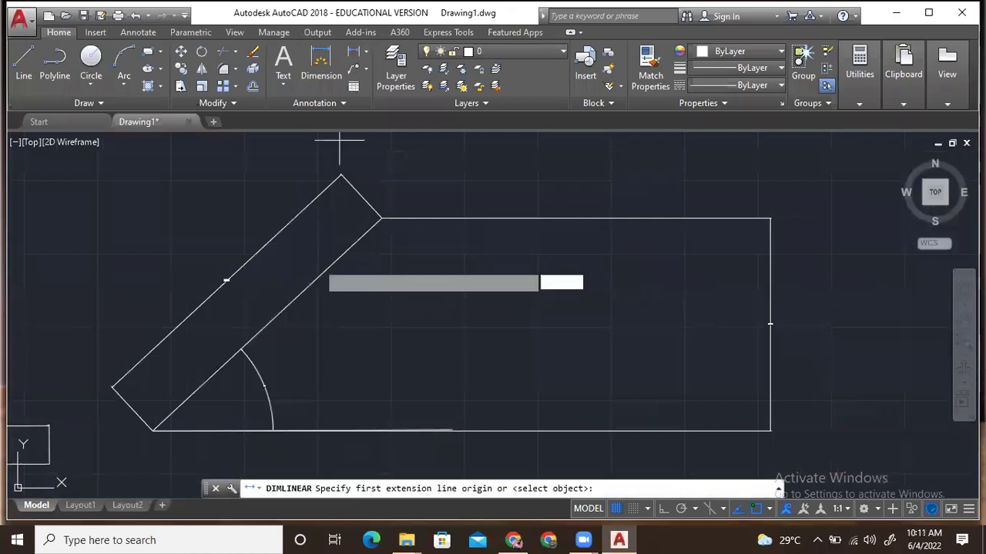
left_click(151, 428)
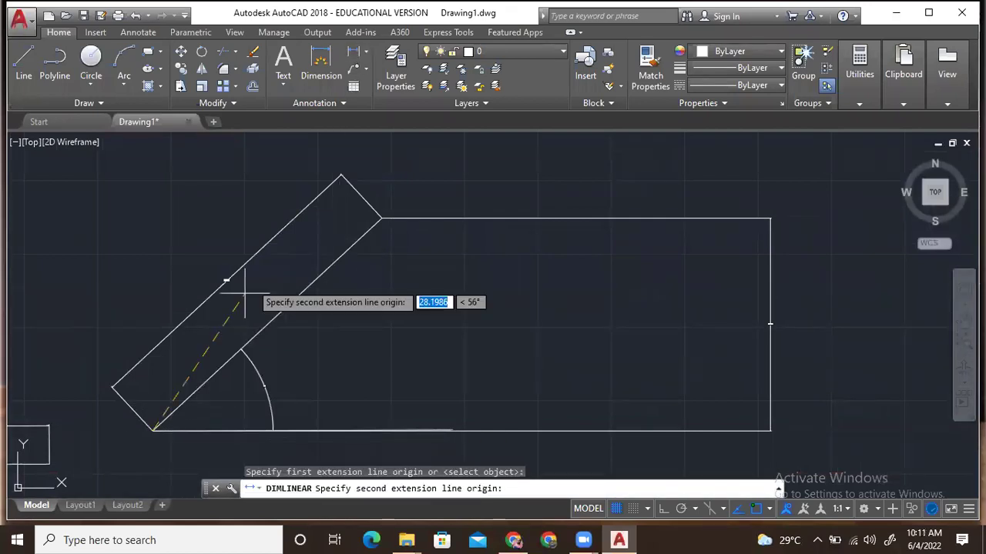
left_click(381, 218)
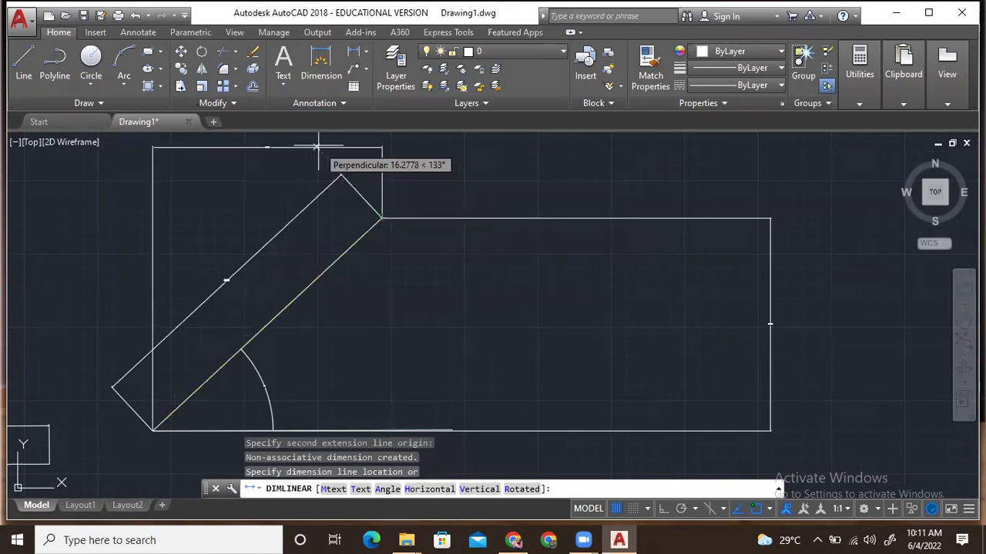
scroll(246, 163, "up", 6)
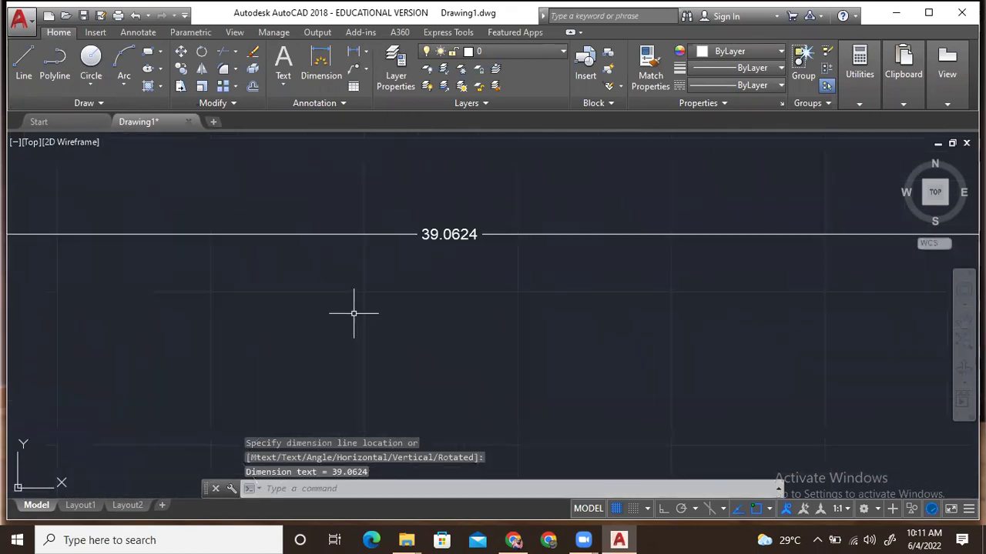
scroll(352, 313, "down", 5)
middle_click_drag(352, 313, 368, 158)
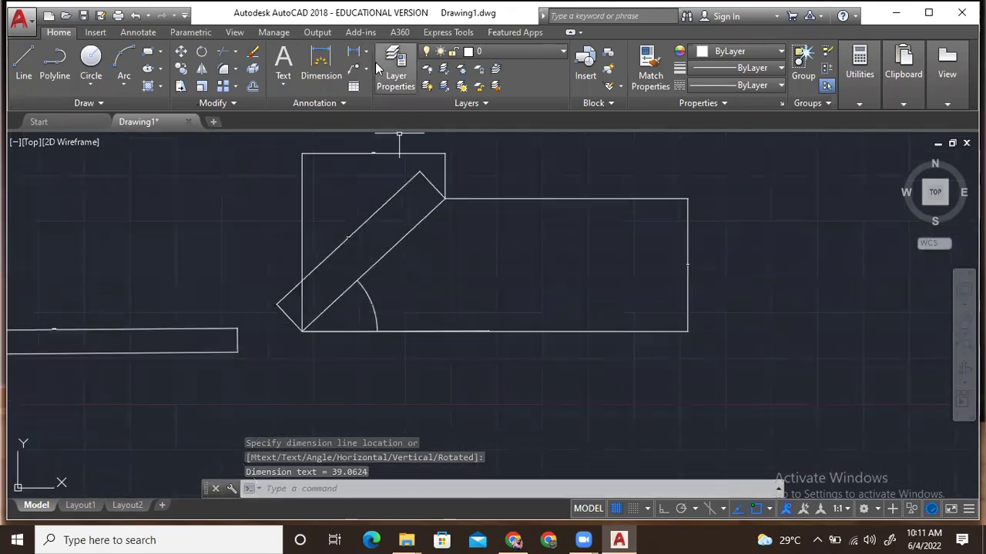
Add an aligned dimension between the sloping line's endpoints, with its dimension line outside the existing parallel one
left_click(368, 52)
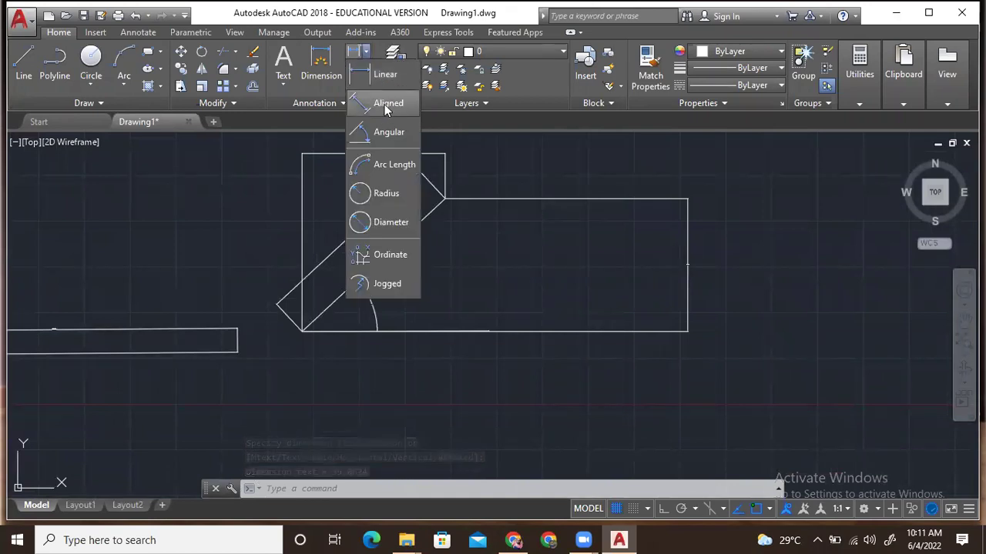
left_click(379, 103)
left_click(302, 331)
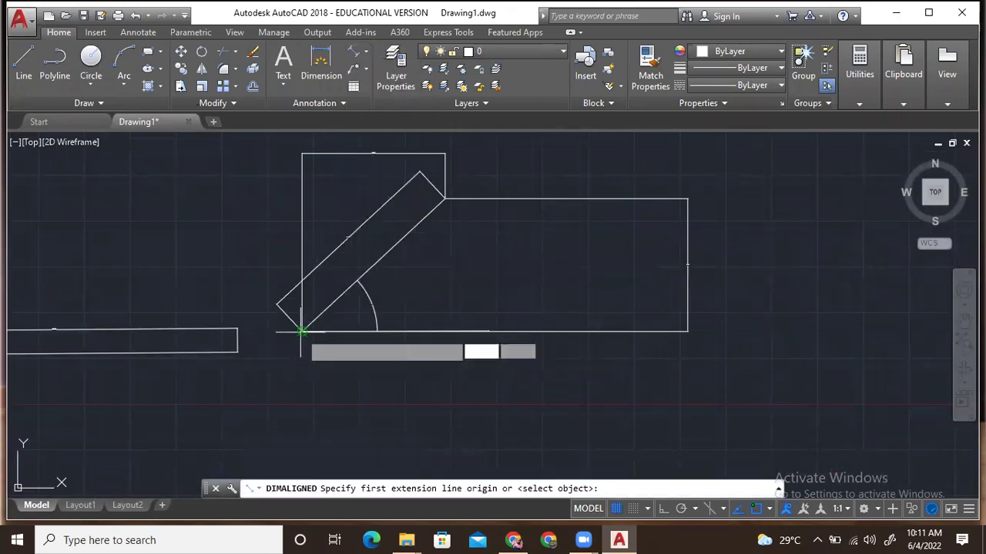
left_click(444, 199)
left_click(389, 163)
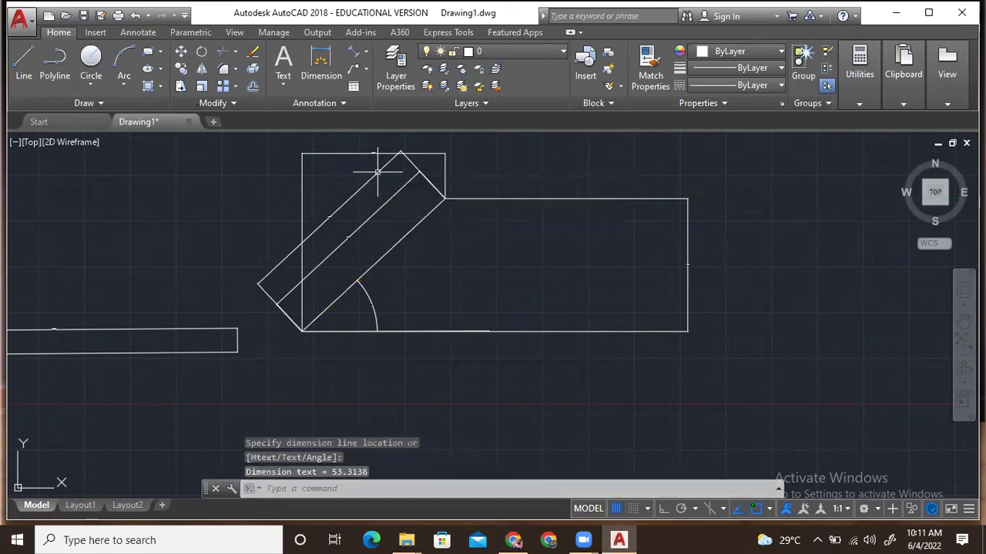
scroll(337, 244, "up", 6)
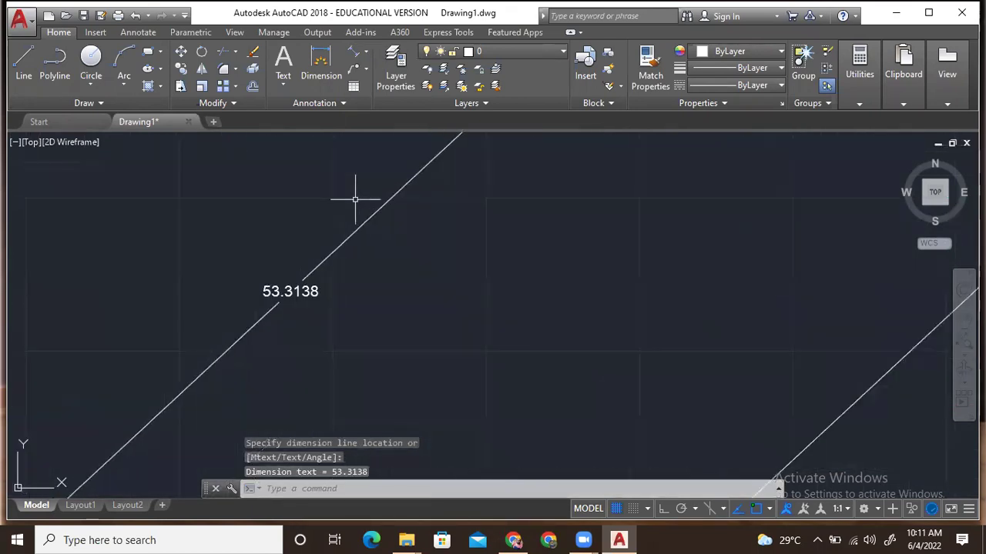
scroll(337, 216, "down", 8)
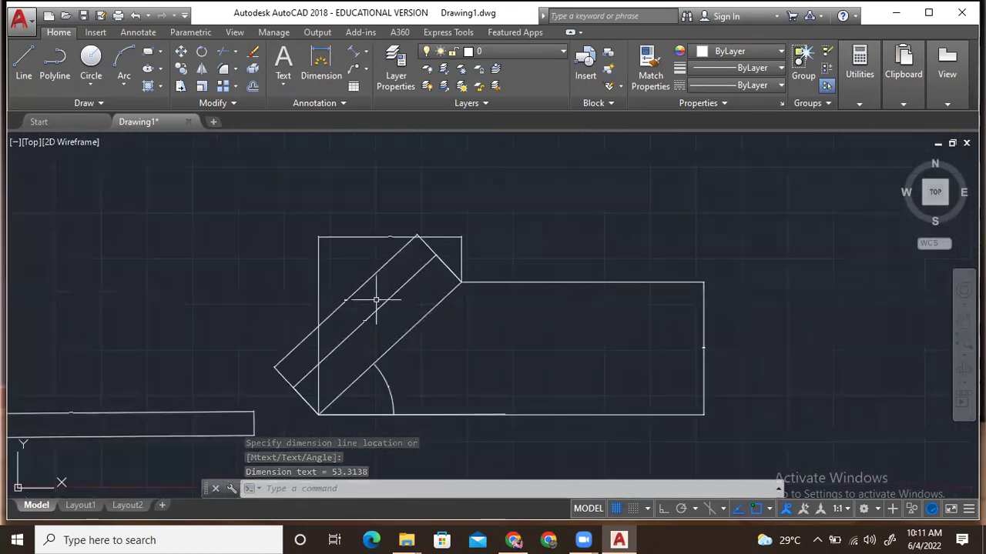
key("Escape")
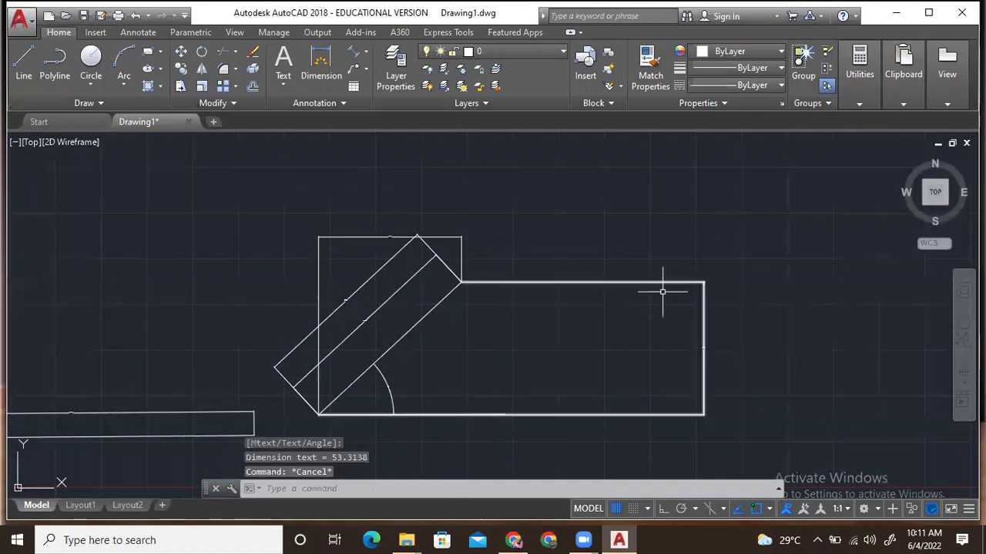
Review the available dimension types and examine the dimensioned lines at close and distant views
middle_click_drag(442, 312, 479, 308)
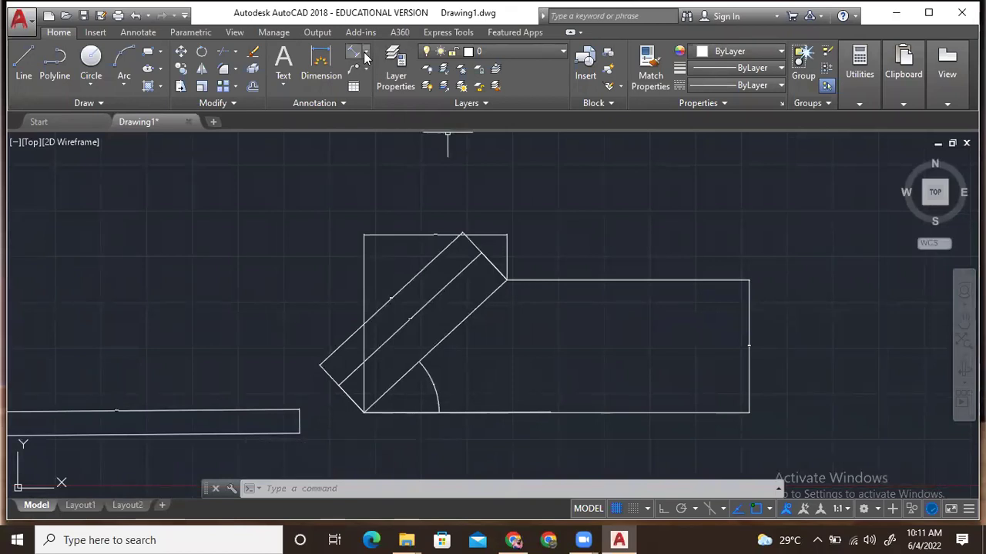
left_click(366, 54)
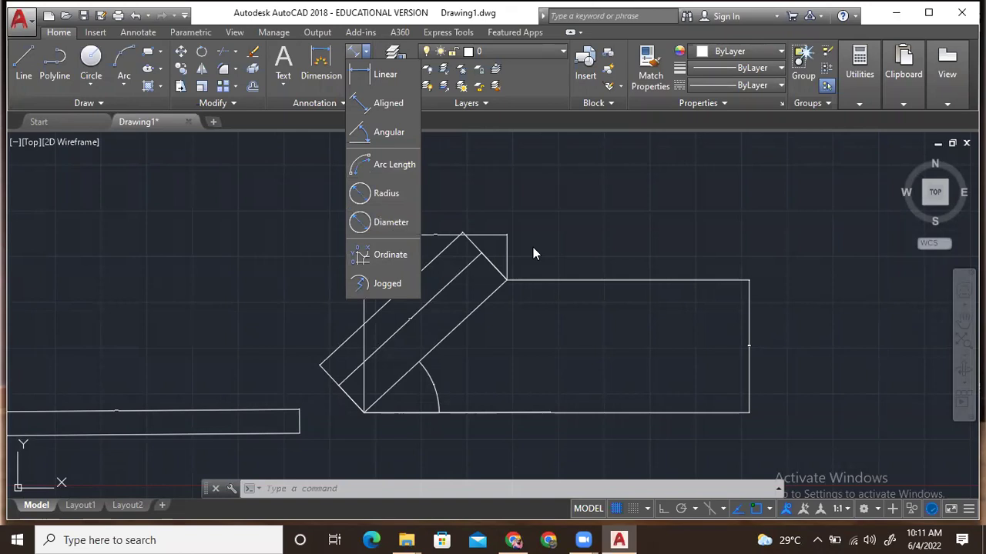
left_click(562, 268)
scroll(378, 308, "up", 8)
scroll(502, 209, "down", 8)
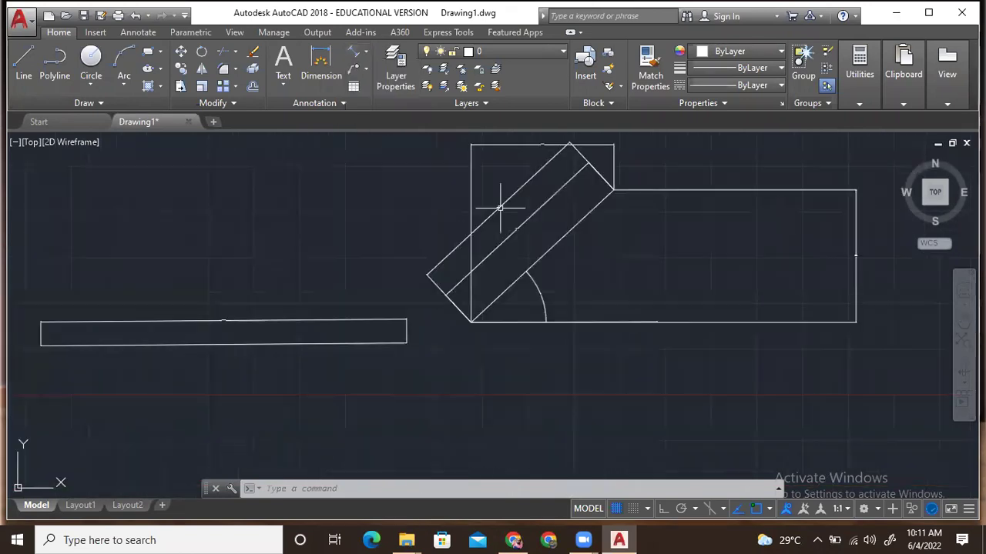
middle_click_drag(540, 288, 622, 321)
scroll(621, 321, "down", 3)
scroll(631, 322, "up", 3)
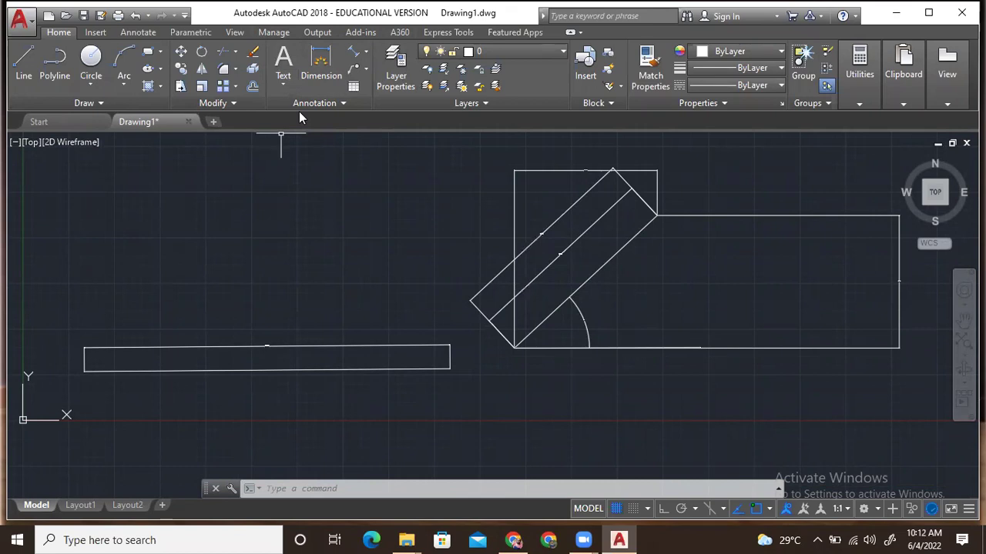
Examine the text, dimension and table style choices available in the drawing's annotation settings
left_click(339, 104)
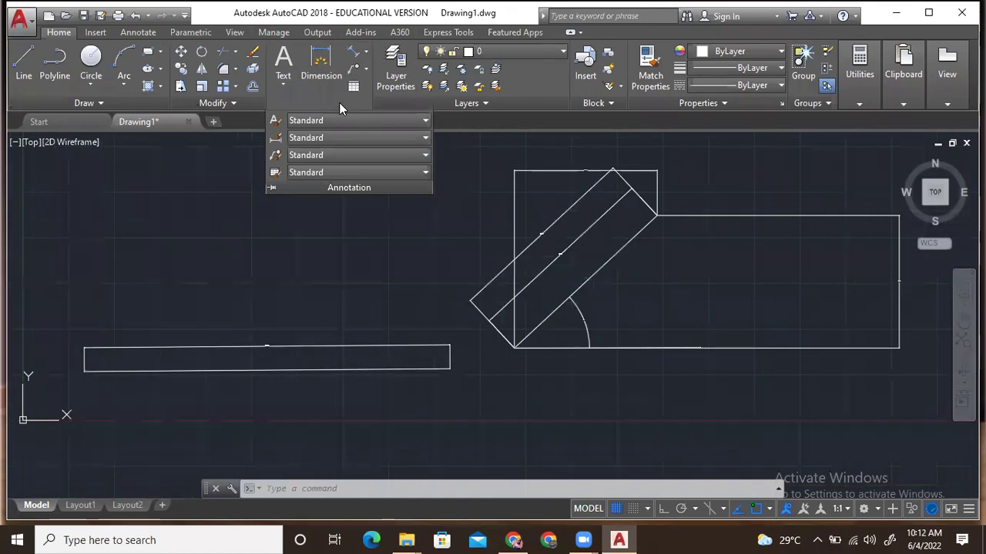
left_click(341, 104)
left_click(343, 106)
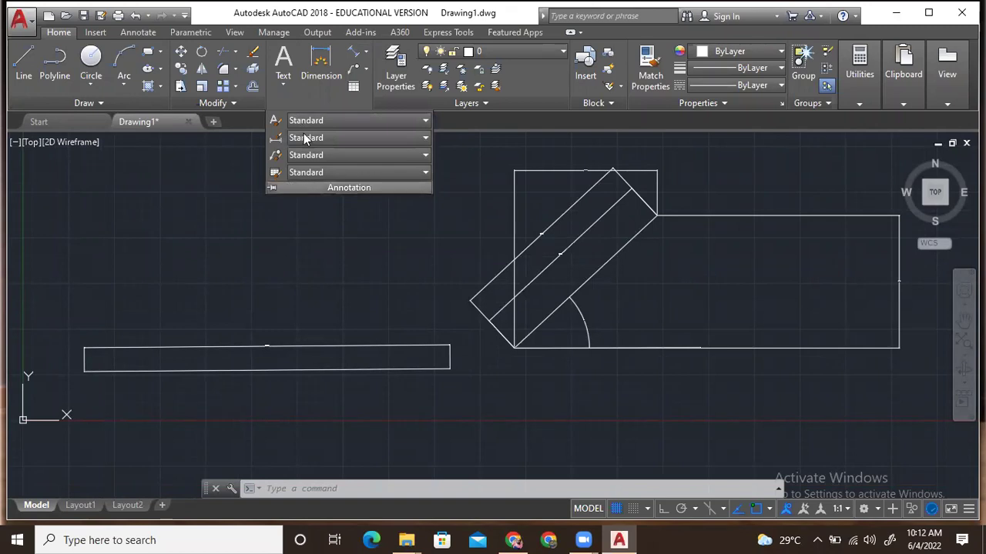
left_click(345, 122)
left_click(345, 121)
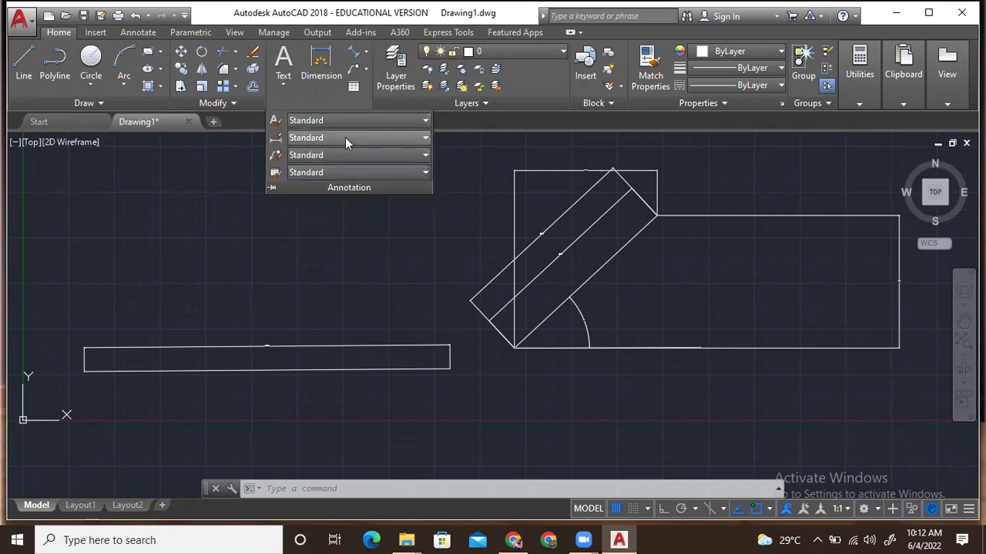
left_click(345, 137)
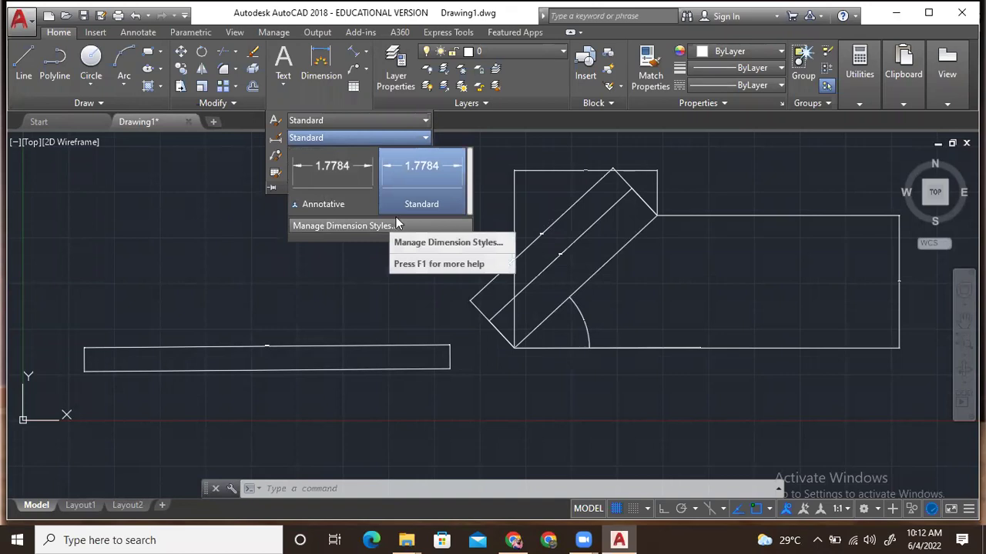
scroll(534, 214, "up", 5)
scroll(535, 214, "down", 5)
left_click(331, 102)
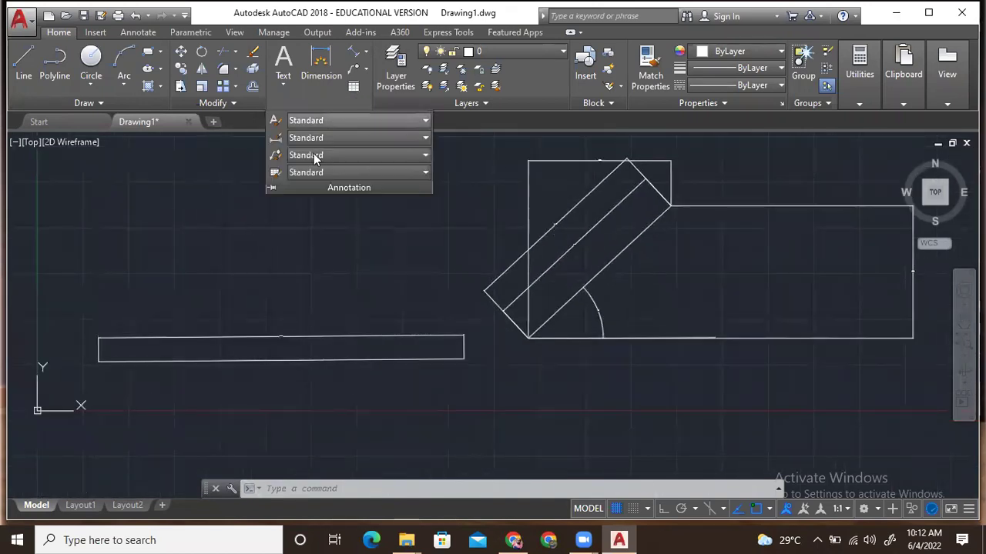
left_click(381, 135)
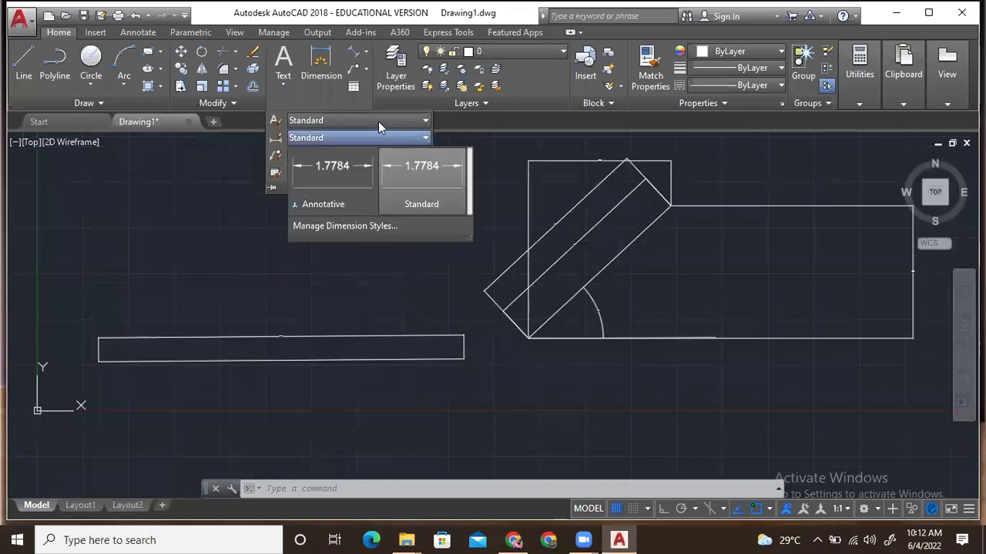
left_click(378, 121)
left_click(378, 121)
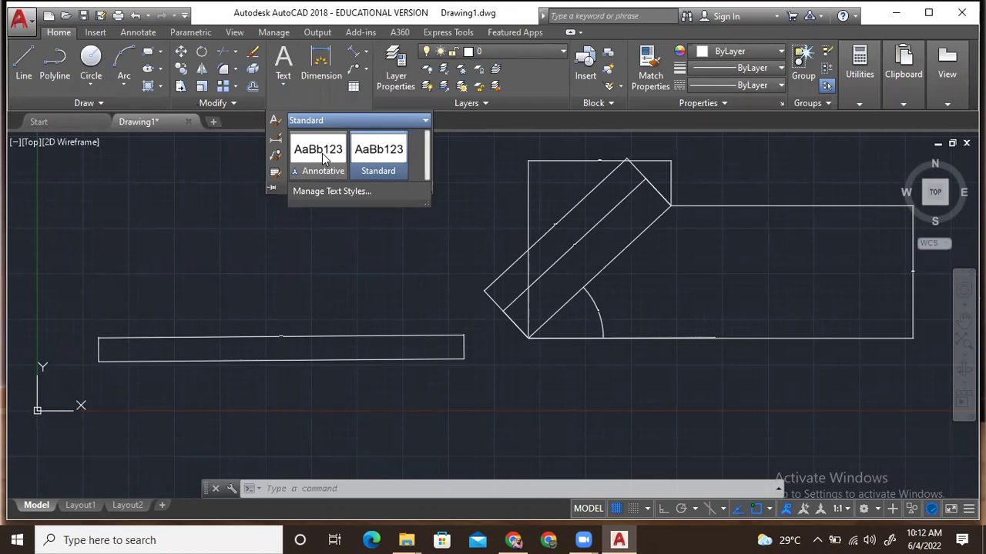
left_click(322, 233)
left_click(324, 141)
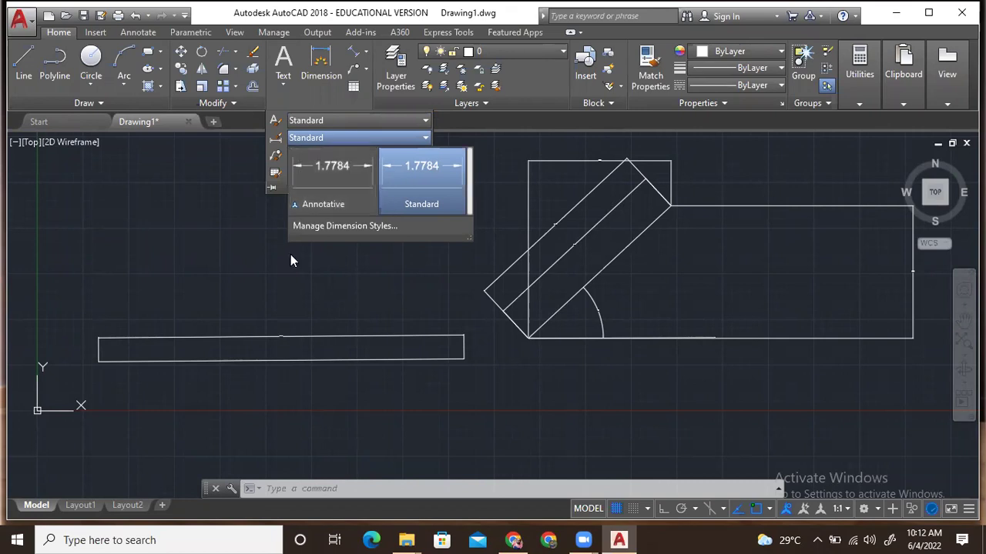
left_click(289, 252)
left_click(322, 155)
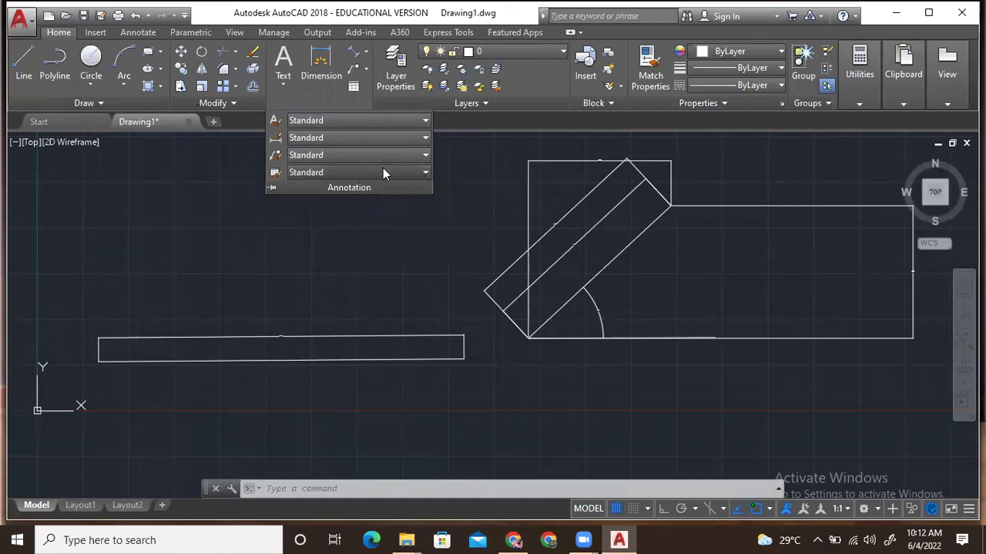
left_click(383, 171)
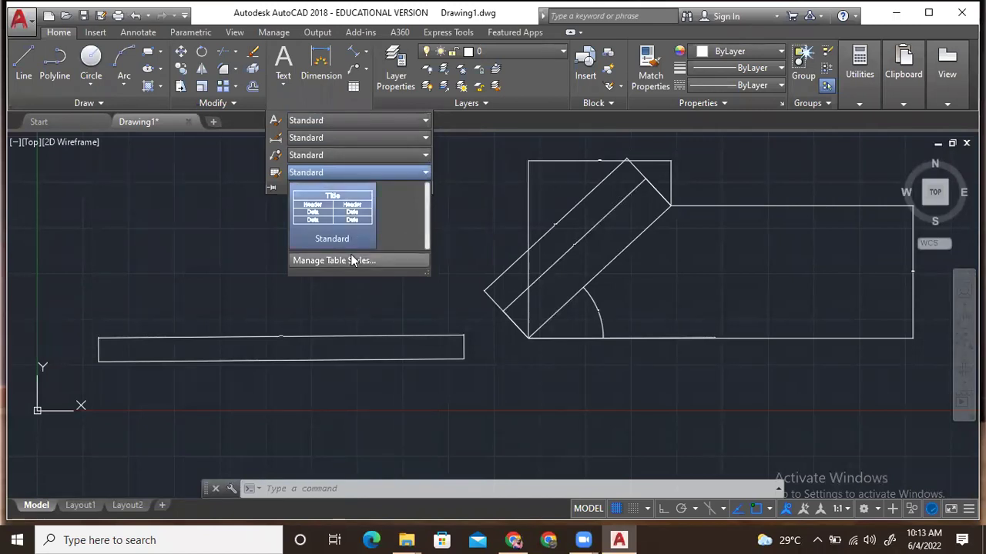
Open the Dimension Style Manager
left_click(380, 143)
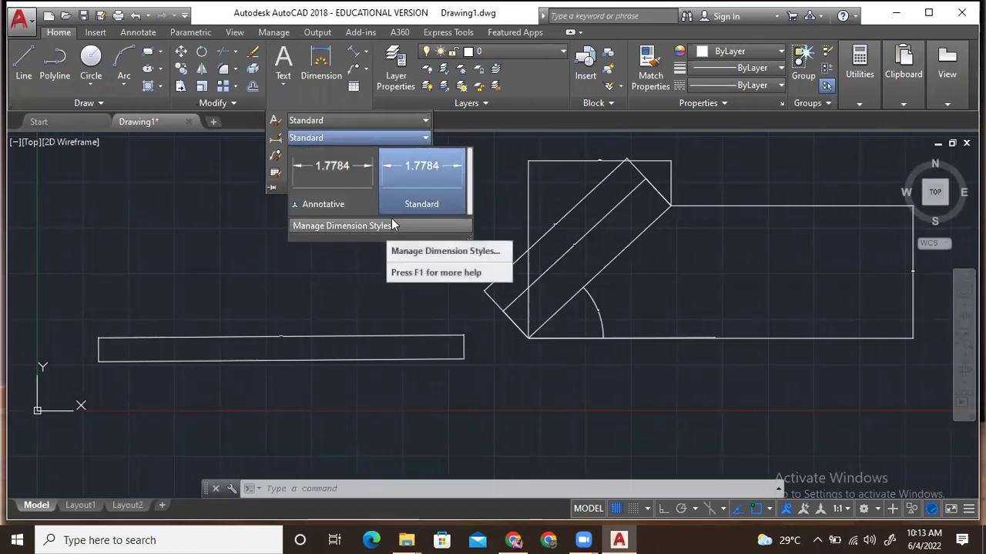
left_click(322, 226)
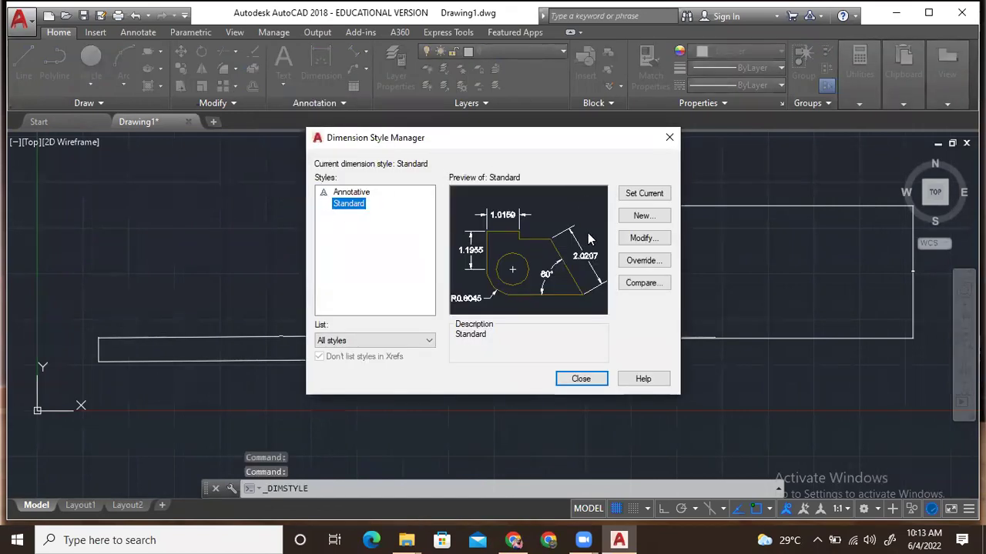
left_click(636, 221)
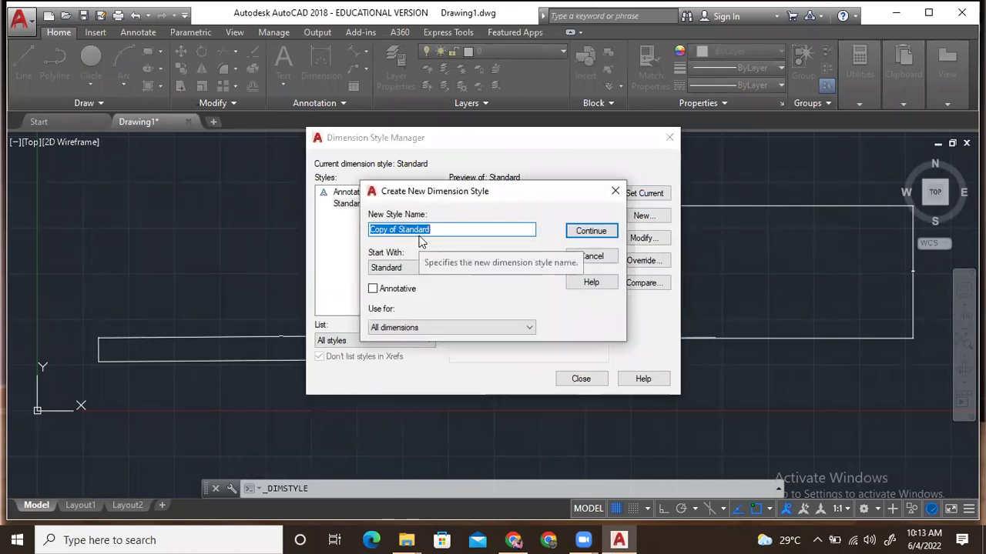
type("dec")
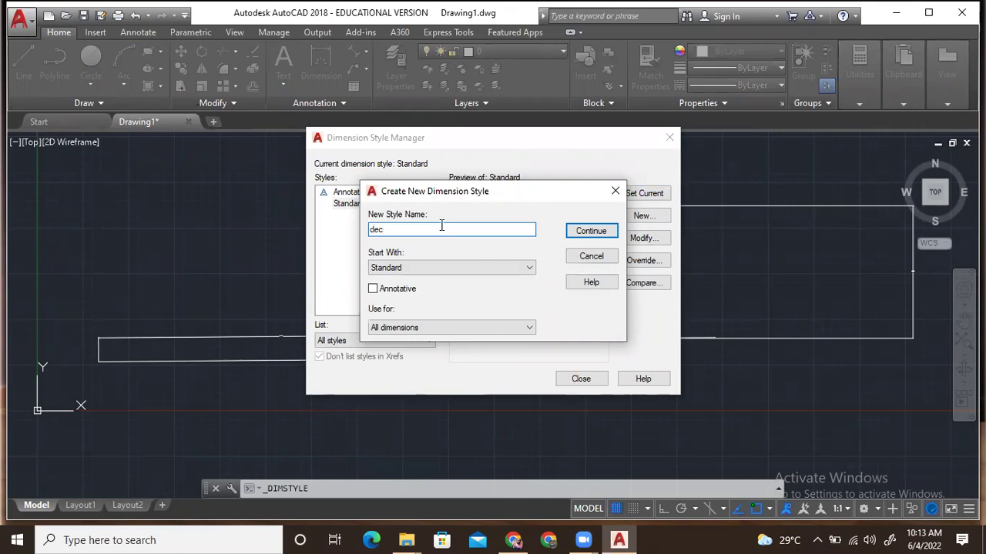
left_click(615, 192)
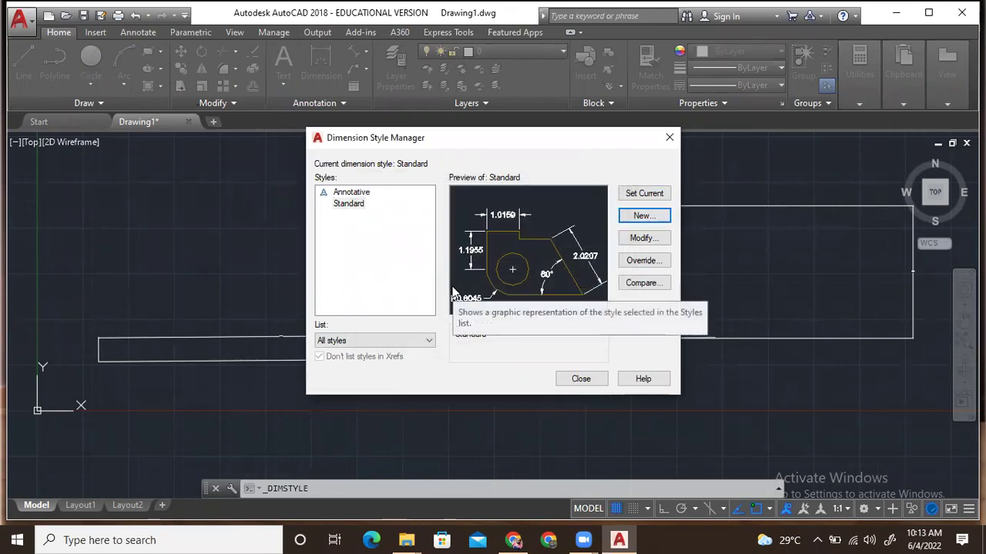
Set the arrow size of the Standard dimension style to 5 and apply it to the drawing
left_click(634, 240)
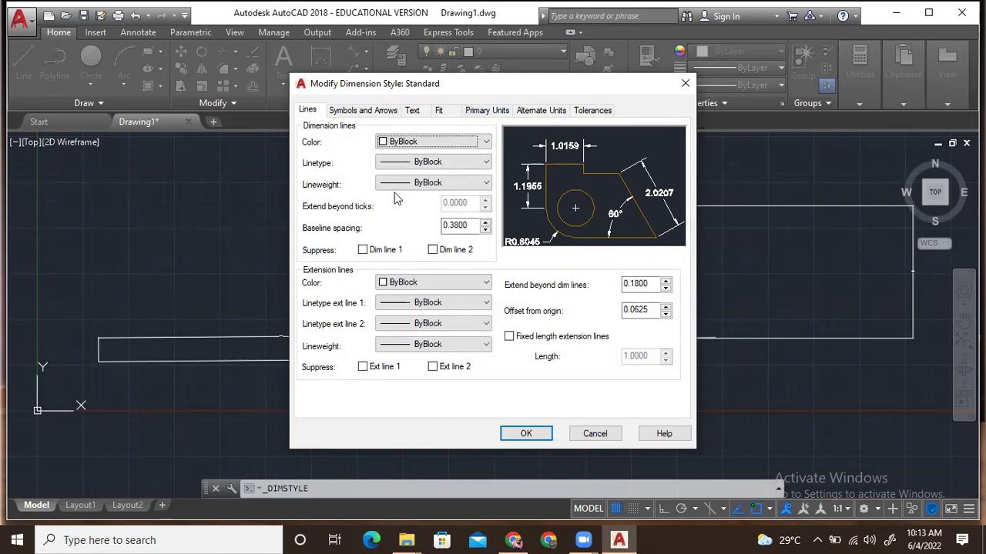
left_click(363, 113)
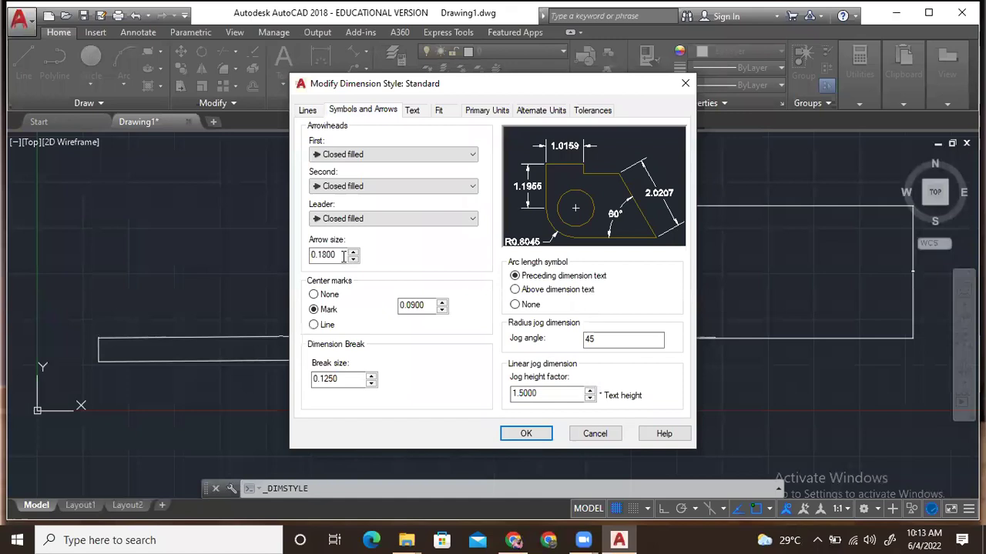
double_click(315, 255)
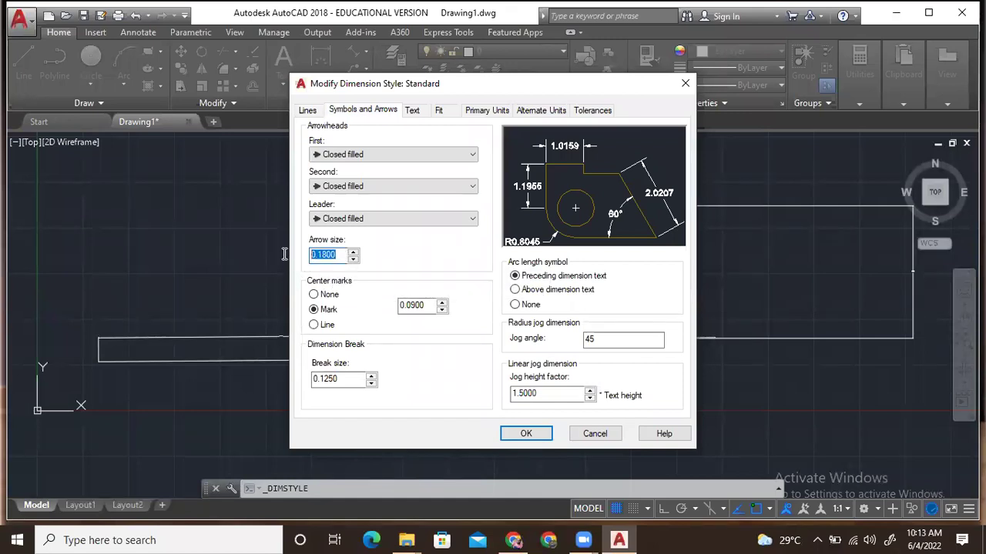
type("5")
left_click(526, 434)
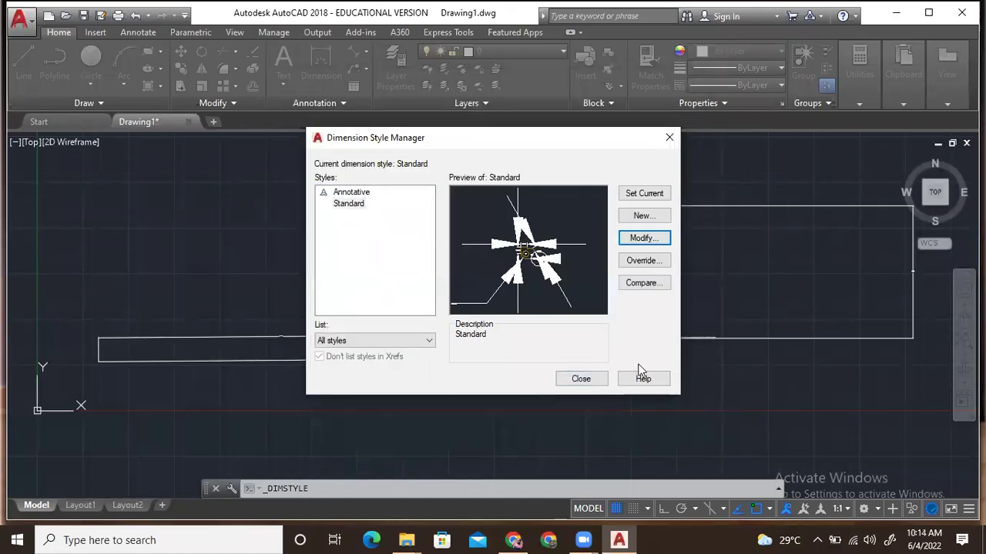
left_click(584, 378)
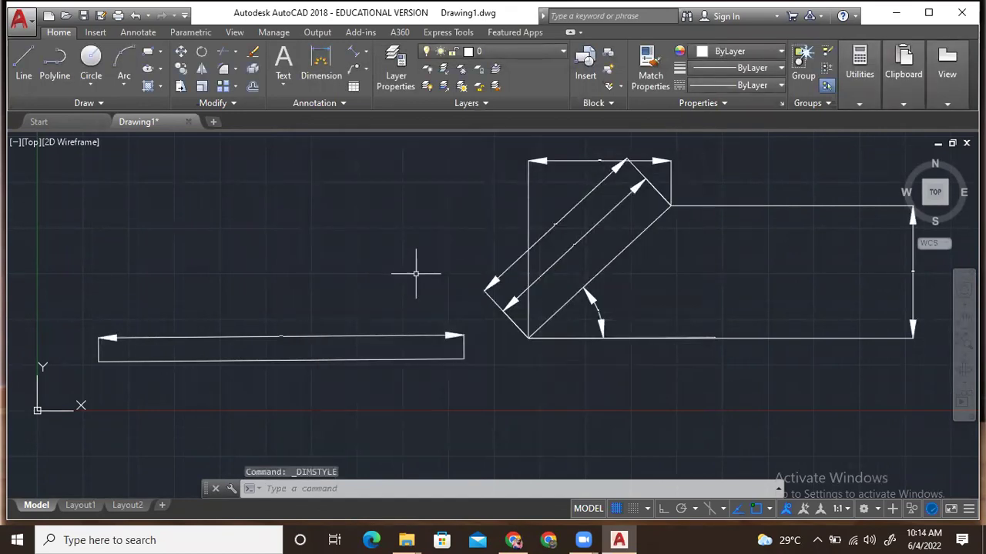
Set the text height of the Standard dimension style to 5 and apply it to the drawing
left_click(315, 102)
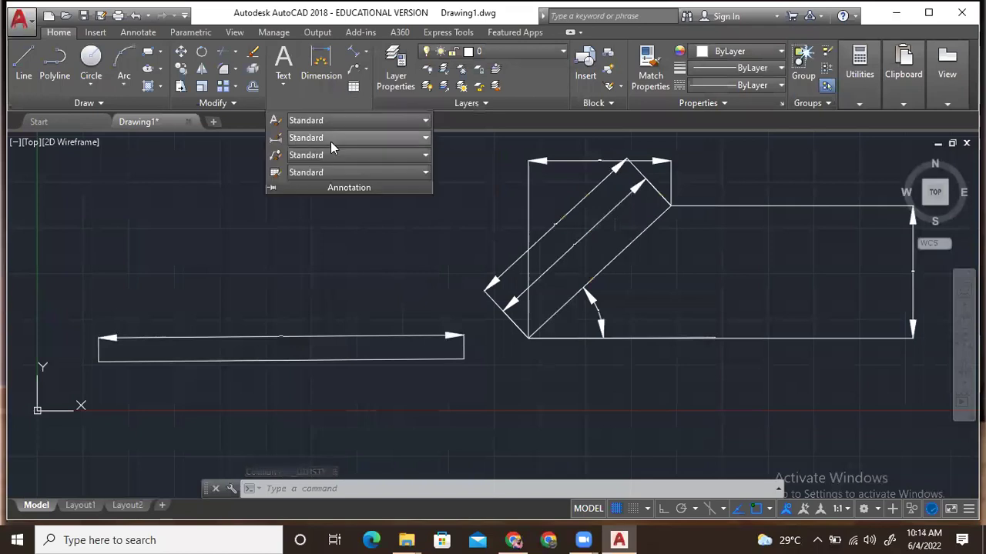
left_click(332, 144)
left_click(371, 228)
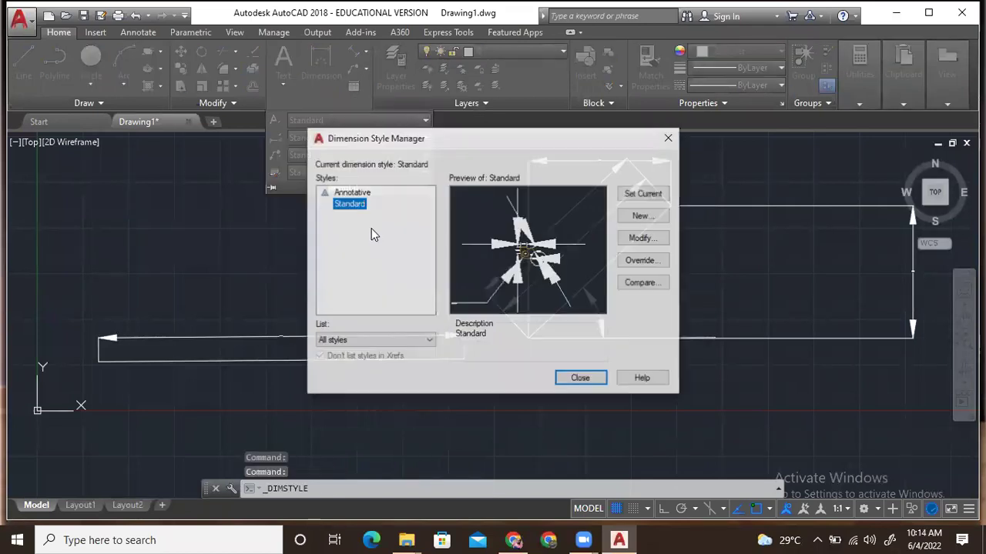
left_click(636, 239)
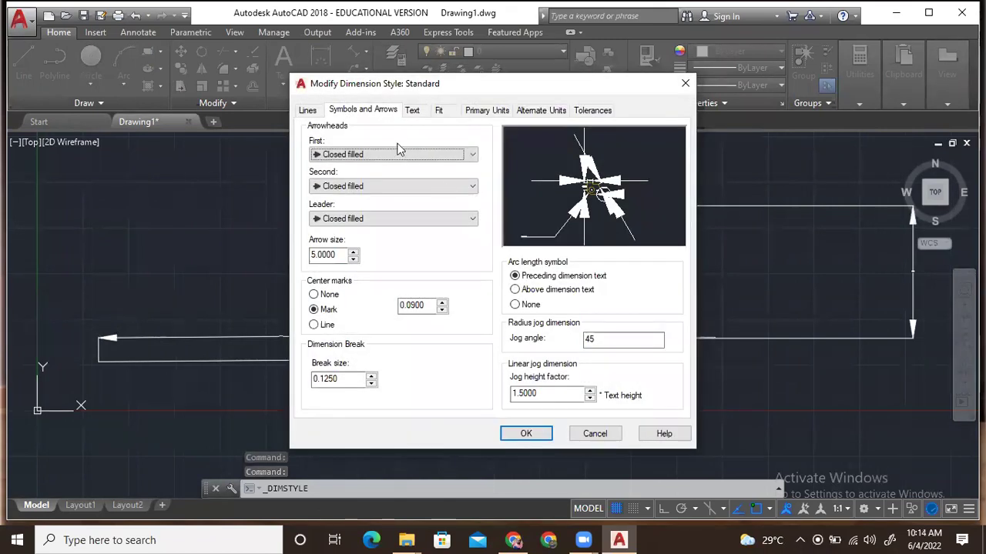
left_click(413, 111)
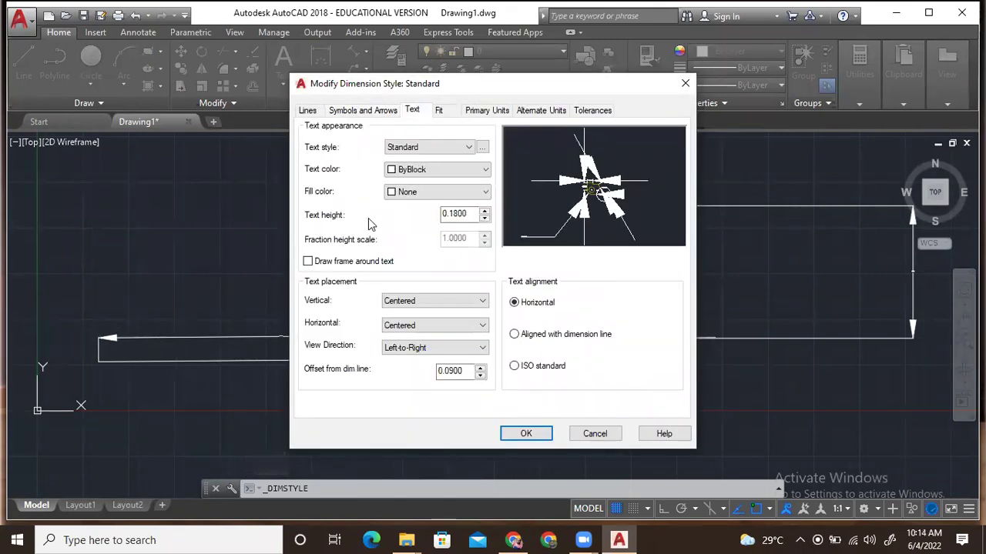
left_click_drag(414, 214, 389, 215)
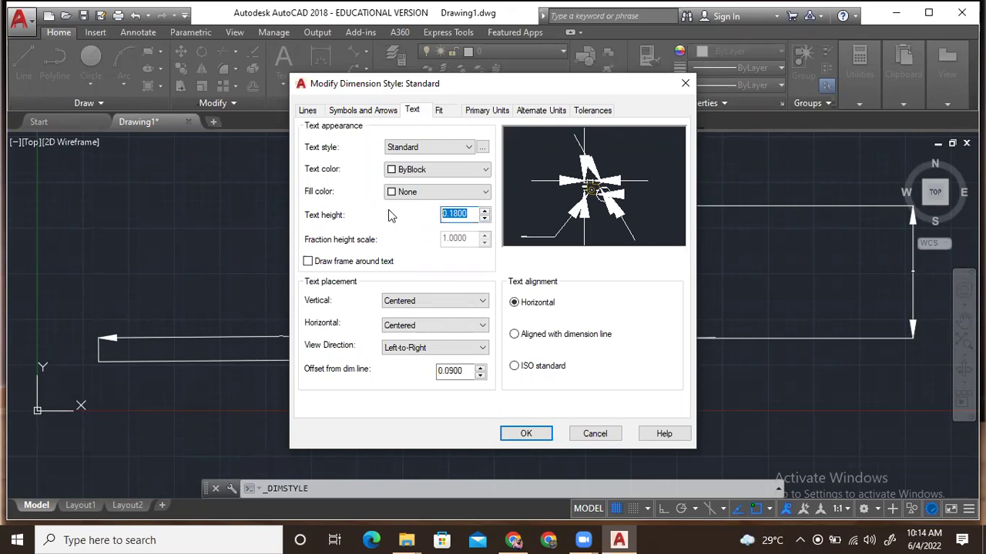
type("5")
left_click(526, 433)
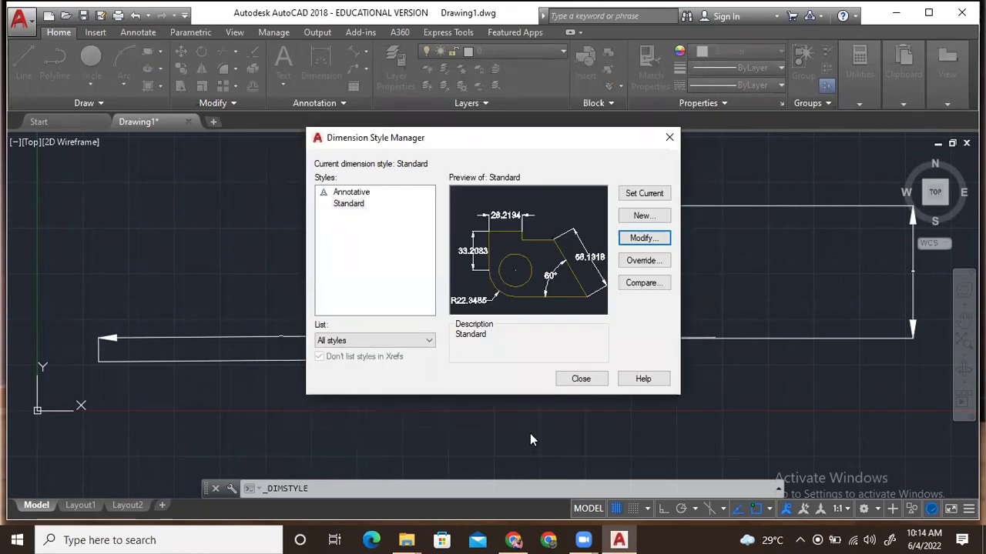
left_click(582, 379)
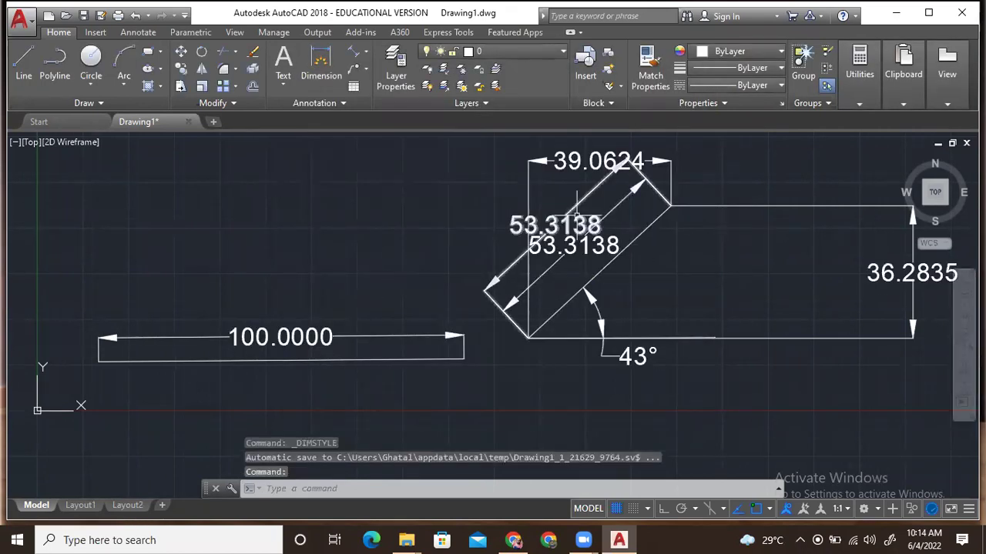
Delete the outer of the two parallel aligned dimensions on the sloping line
left_click(576, 206)
key("Delete")
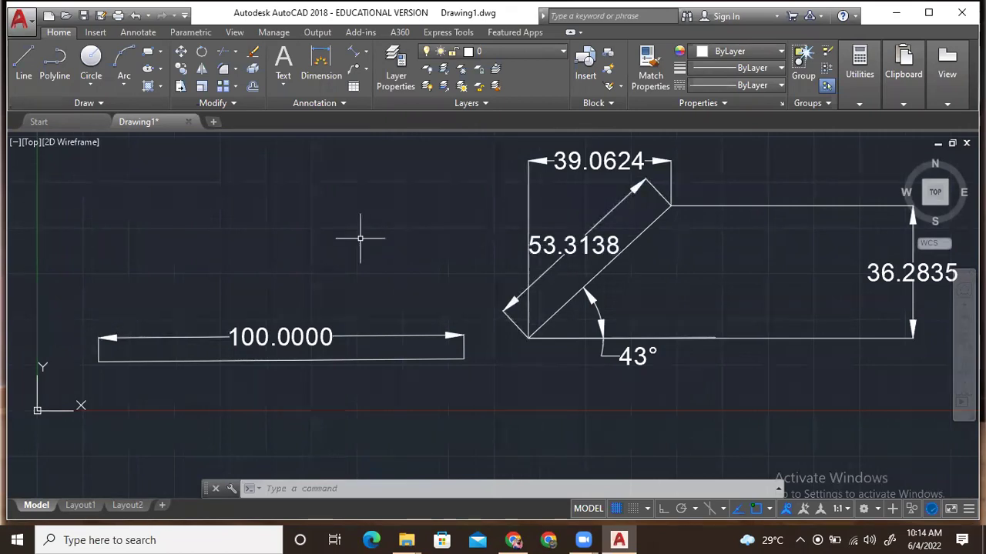
left_click(316, 102)
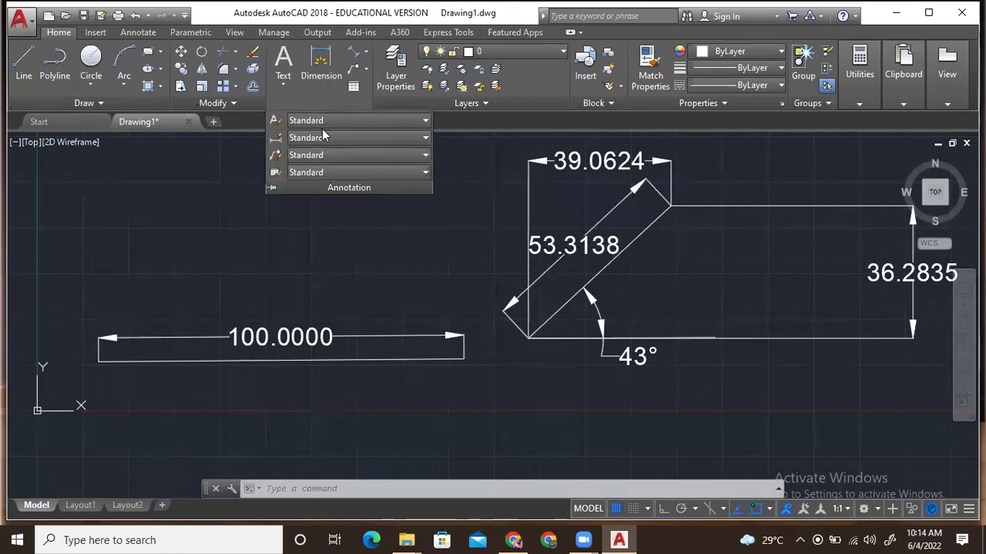
left_click(325, 136)
left_click(335, 223)
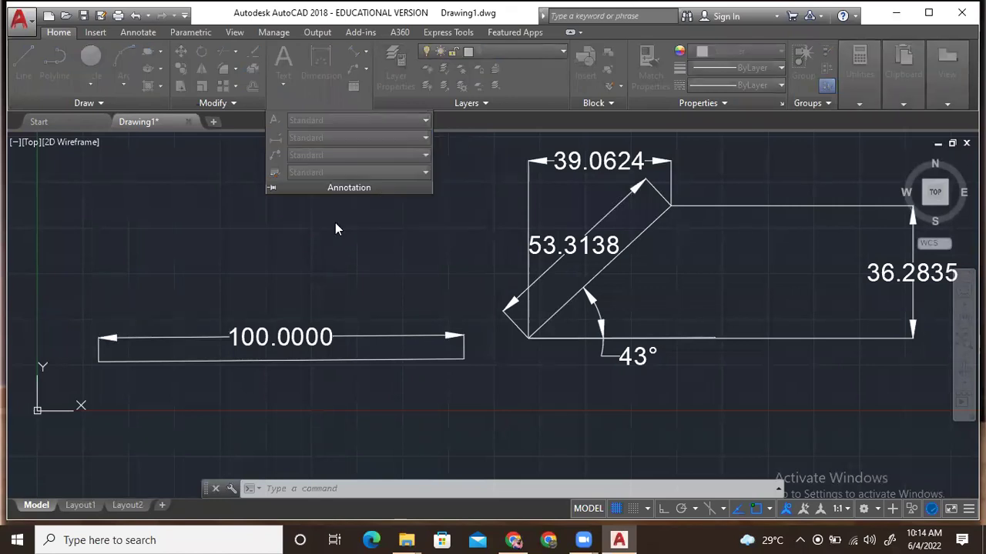
left_click(643, 238)
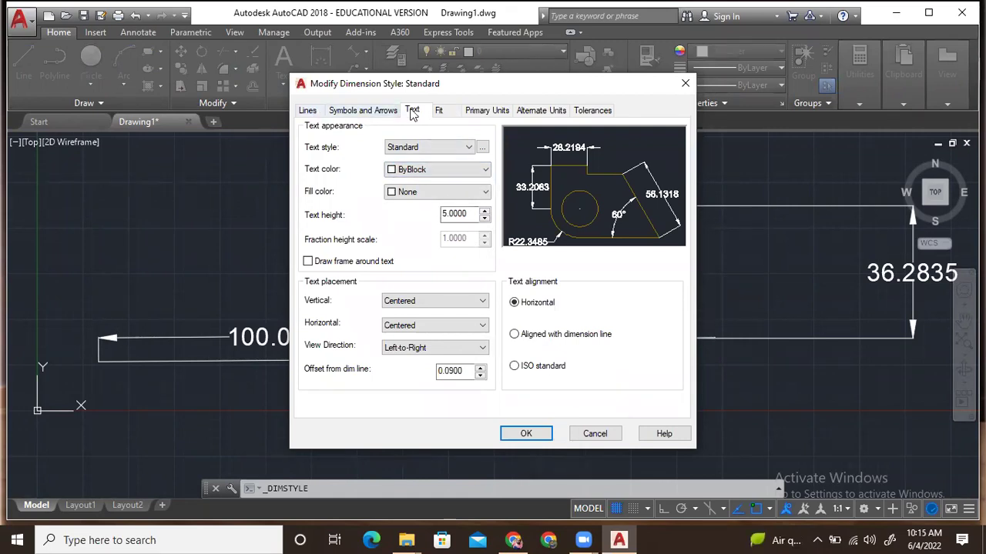
left_click(484, 113)
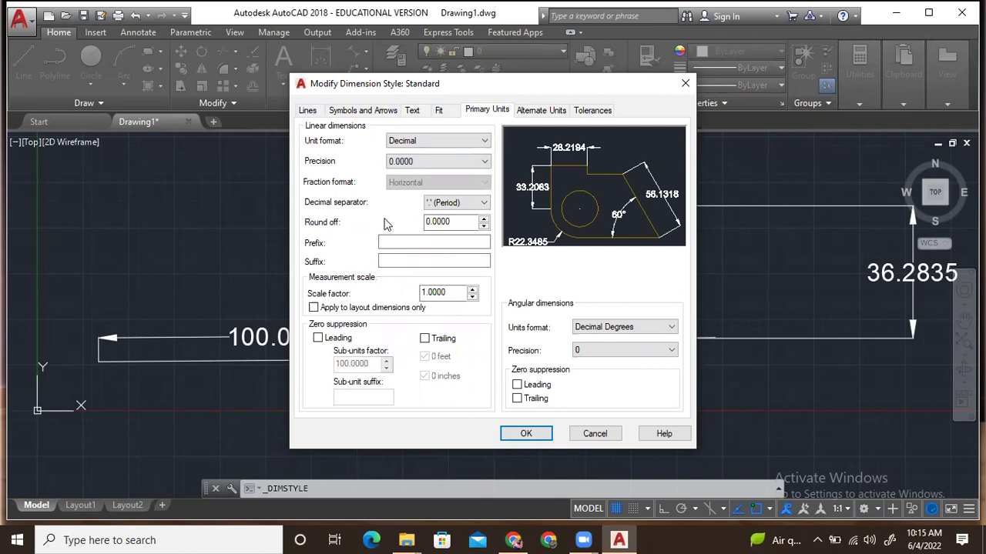
left_click(483, 218)
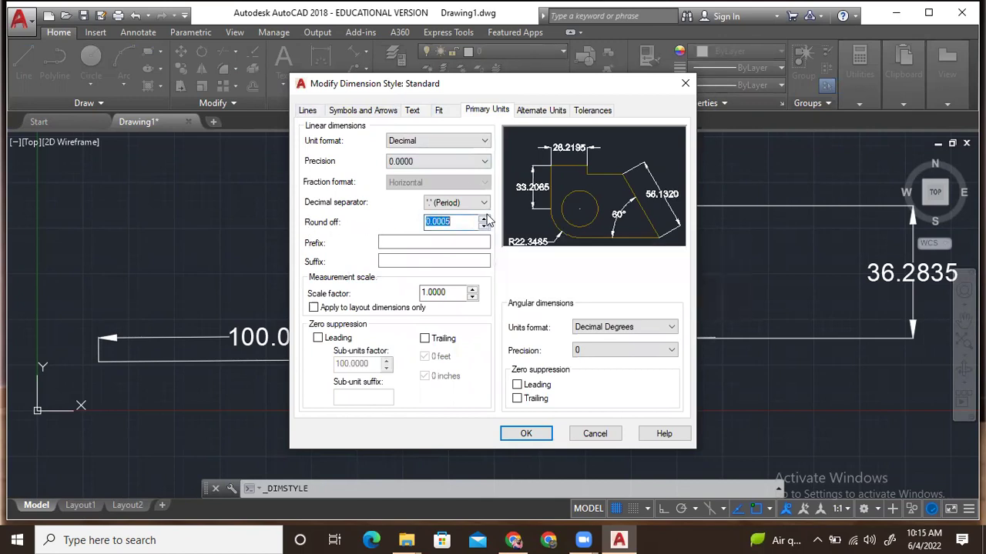
left_click(483, 225)
left_click(466, 162)
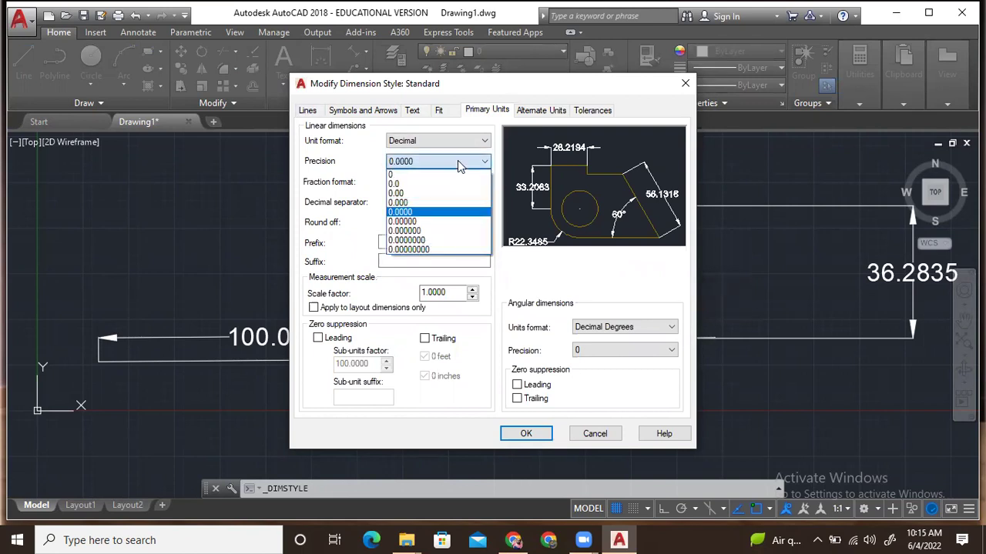
left_click(404, 175)
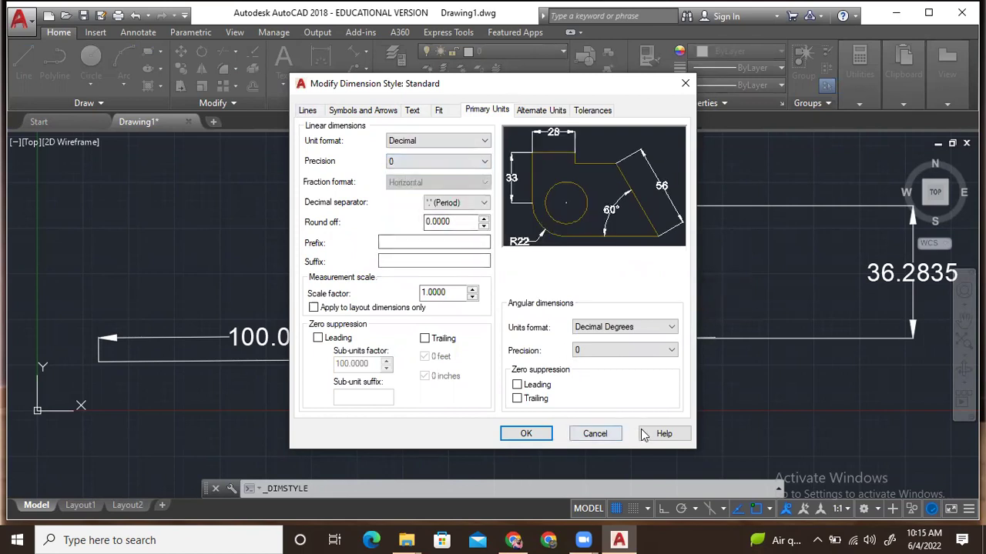
left_click(594, 434)
left_click(577, 382)
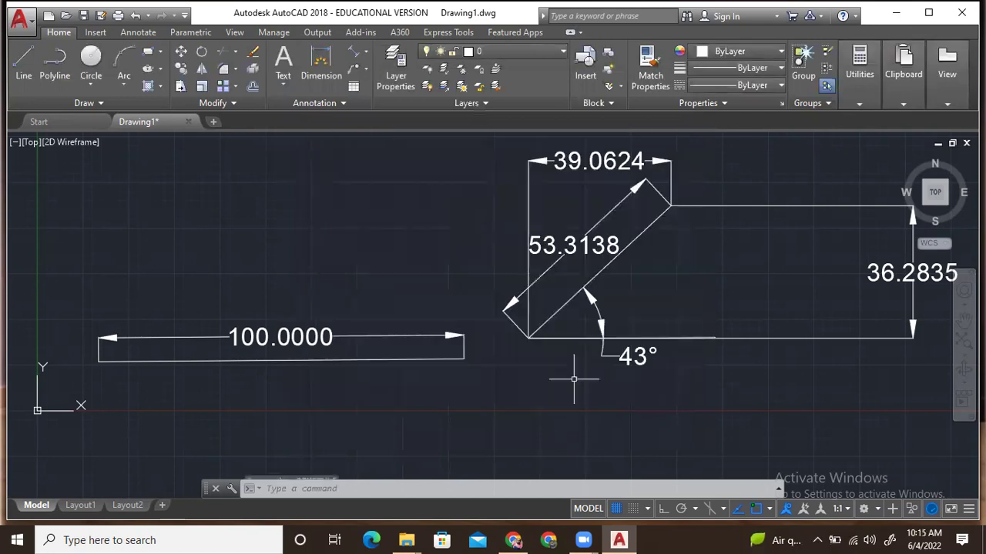
Set the linear dimension precision of the Standard dimension style to 0 and apply it to the drawing
scroll(407, 263, "down", 3)
scroll(407, 263, "up", 4)
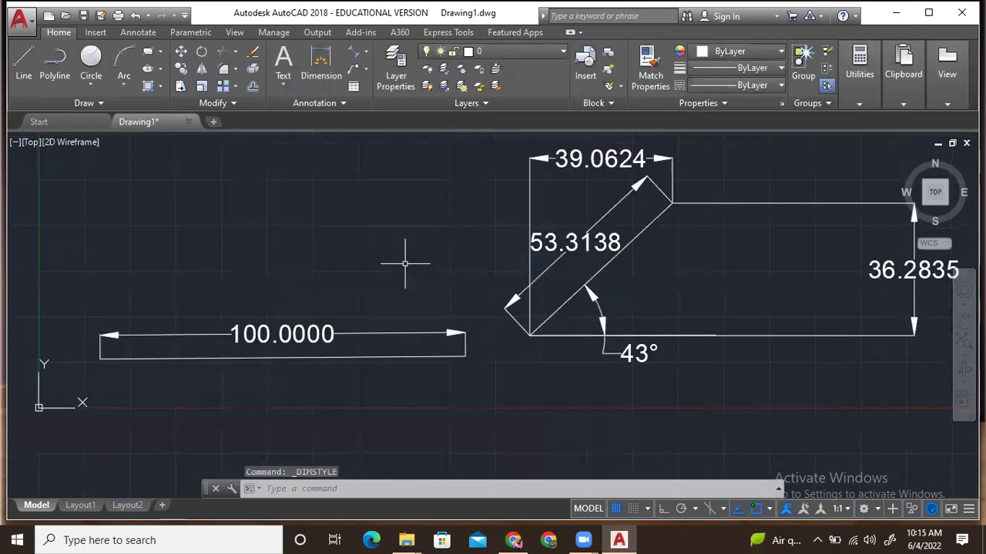
middle_click_drag(326, 154, 334, 162)
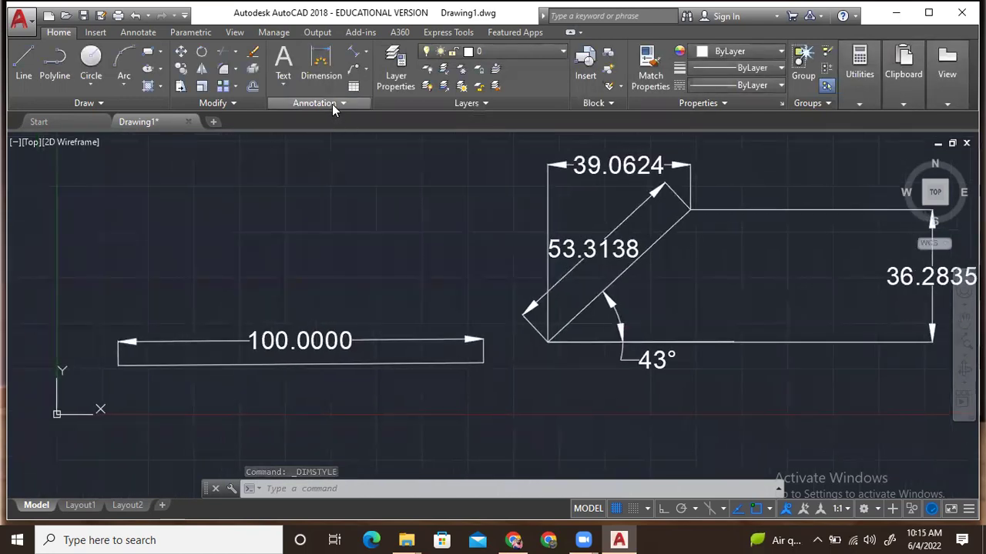
left_click(332, 104)
left_click(354, 137)
left_click(354, 221)
left_click(642, 238)
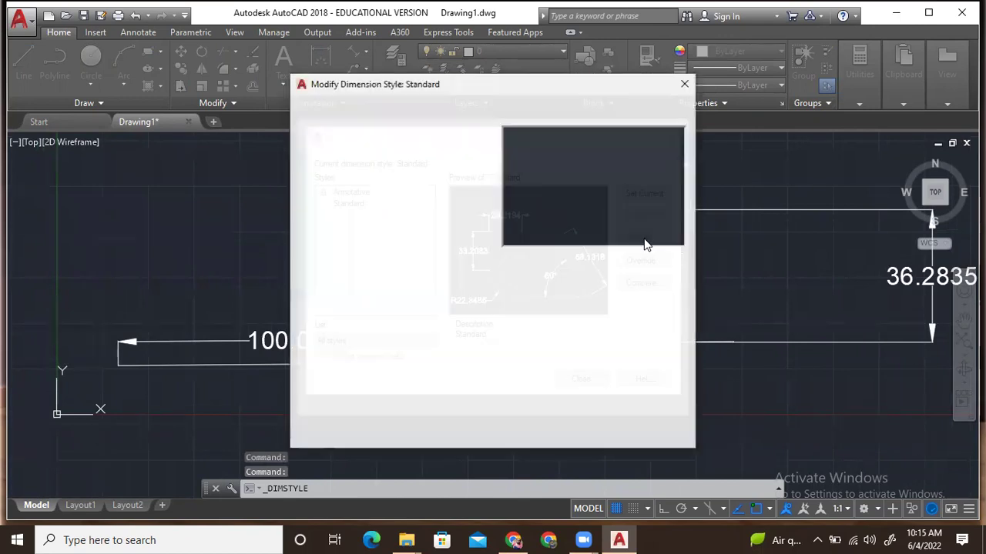
left_click(484, 112)
left_click(442, 161)
left_click(444, 175)
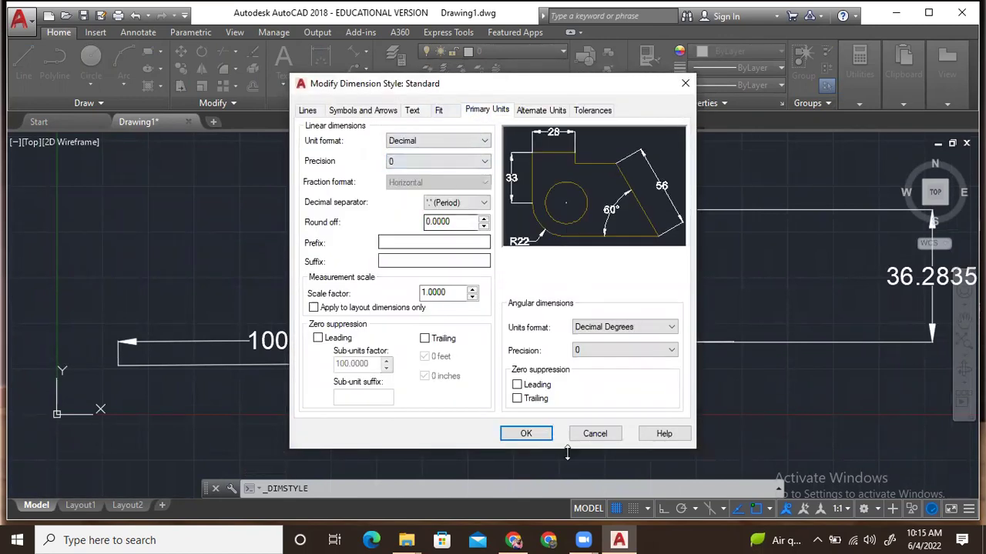
left_click(529, 432)
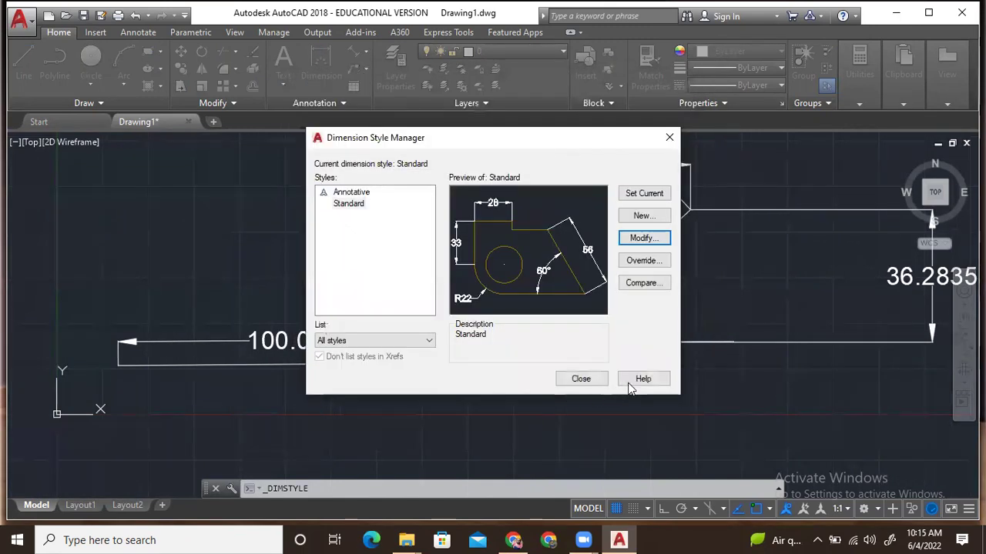
left_click(581, 378)
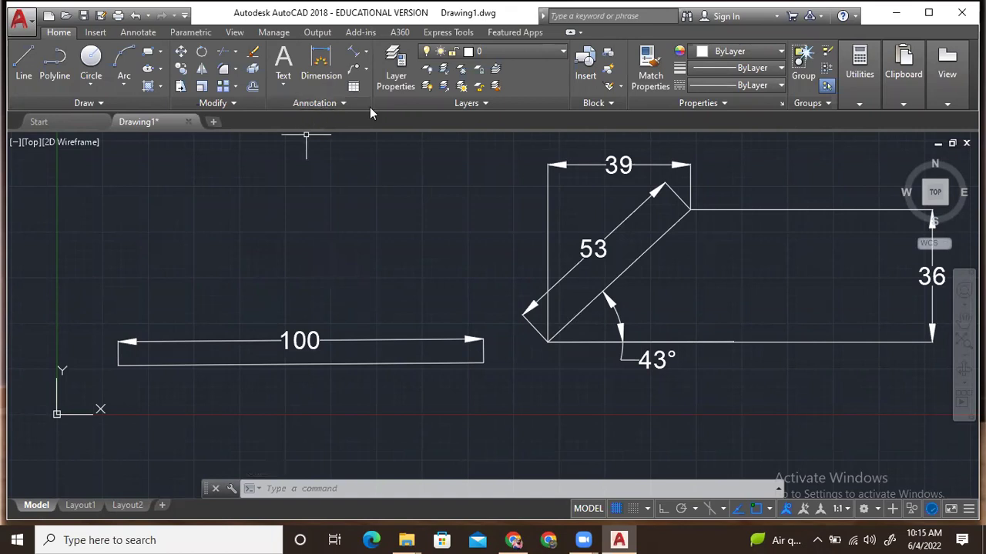
Set the linear dimension precision of the Standard dimension style to 0.00 and apply it to the drawing
left_click(335, 104)
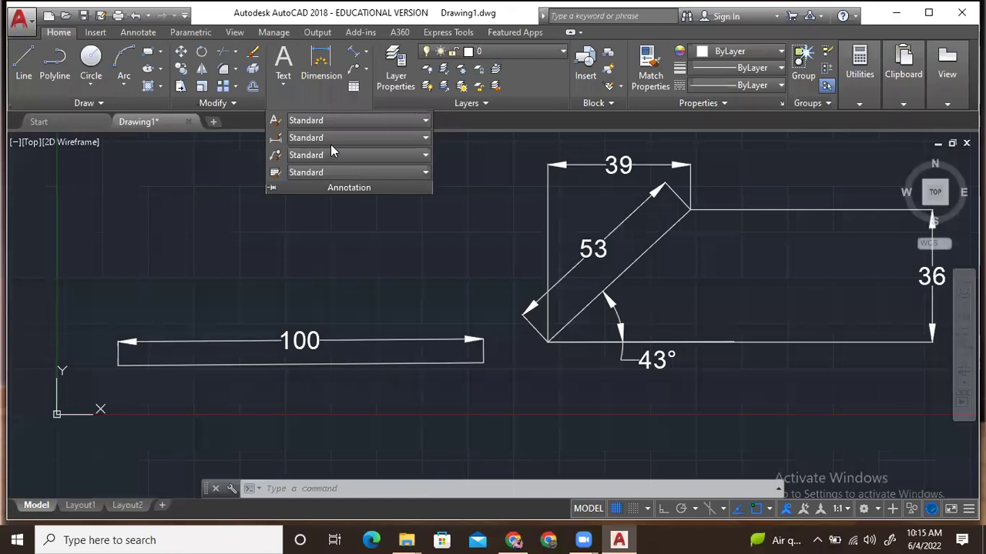
left_click(343, 138)
left_click(361, 226)
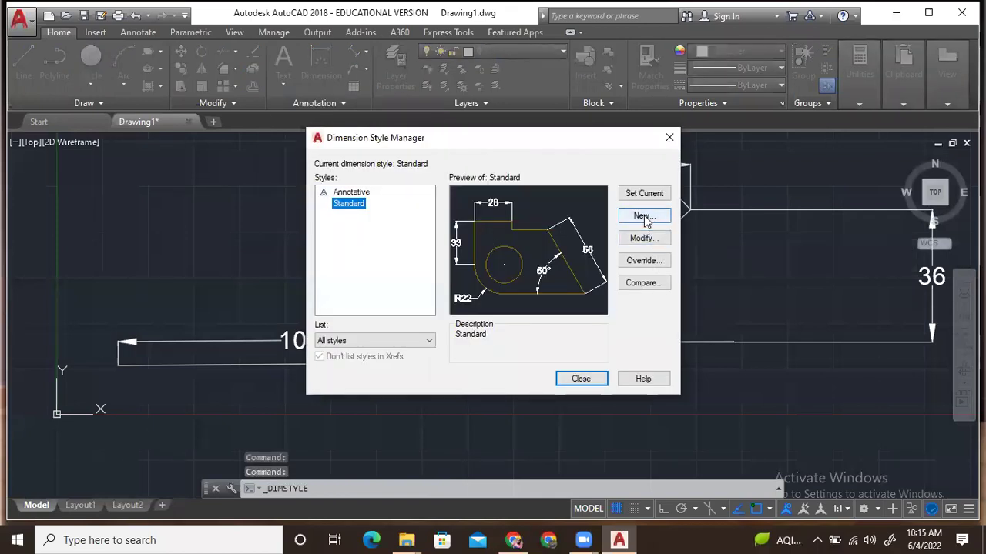
left_click(645, 239)
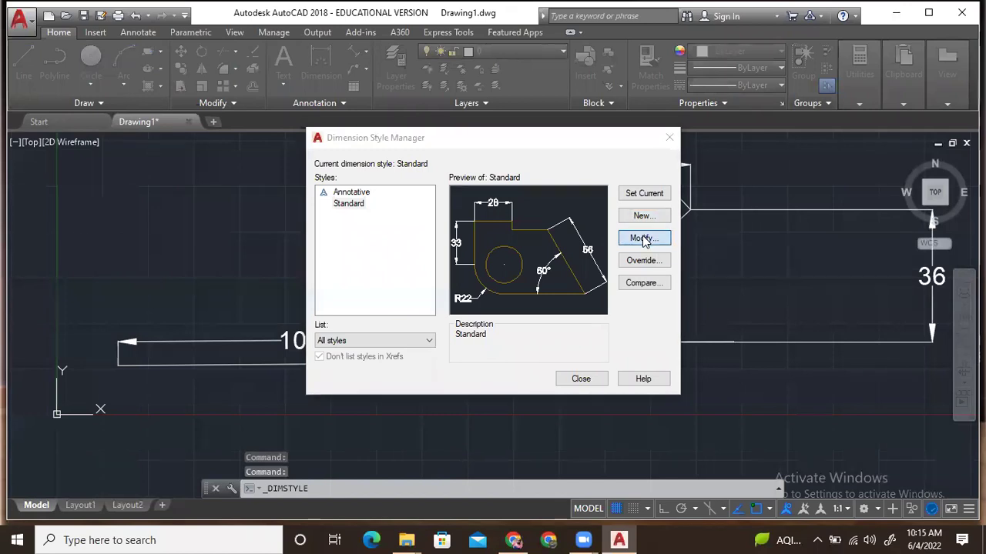
left_click(435, 162)
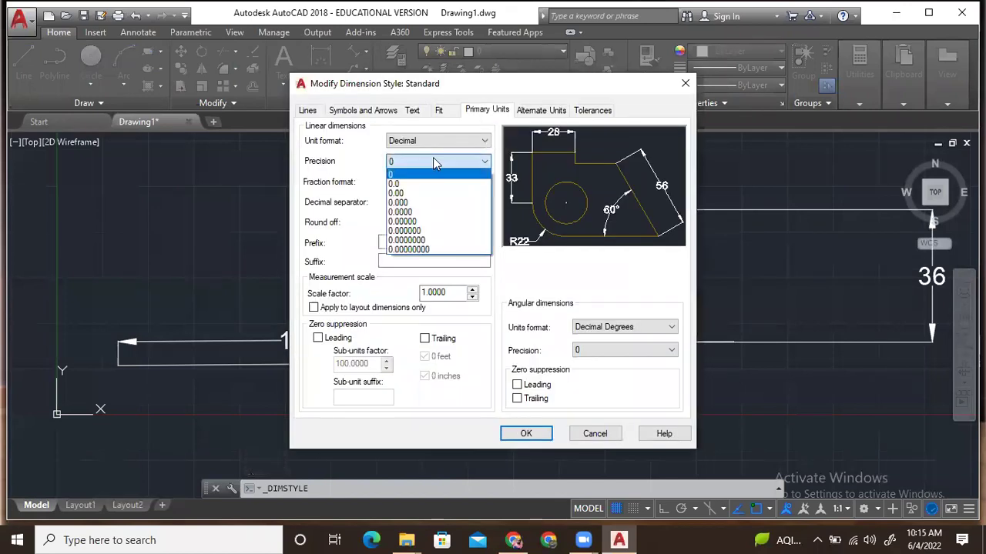
left_click(435, 84)
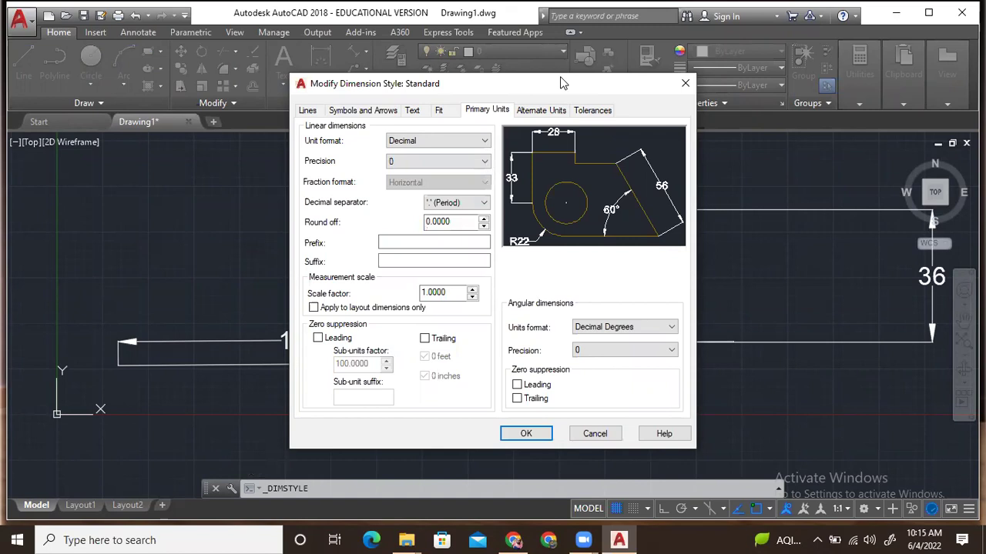
left_click_drag(562, 82, 751, 41)
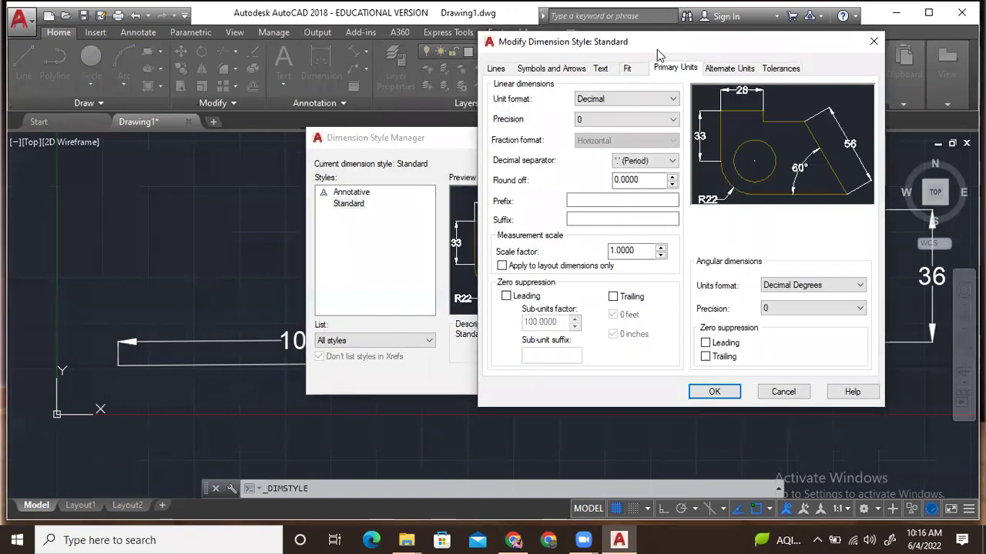
left_click_drag(656, 49, 302, 86)
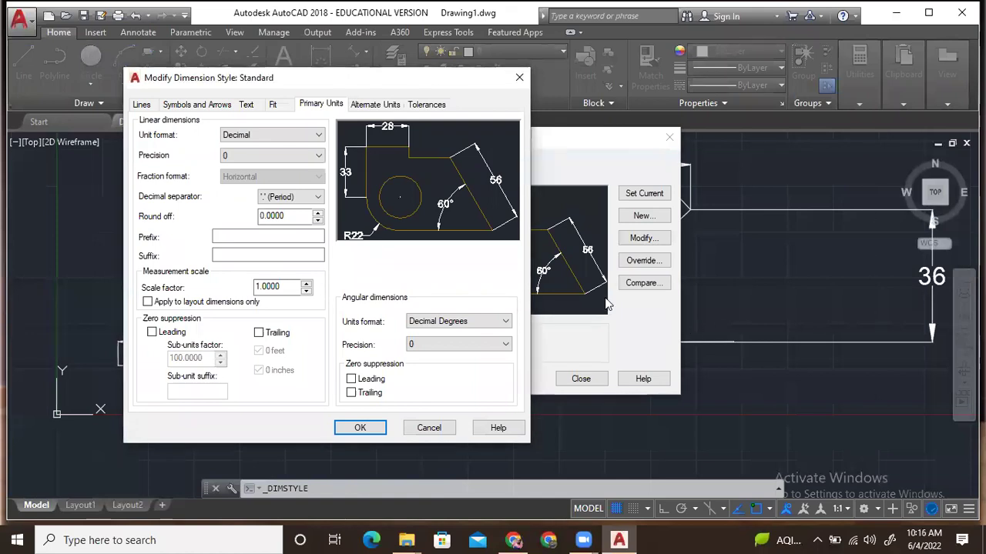
left_click(277, 155)
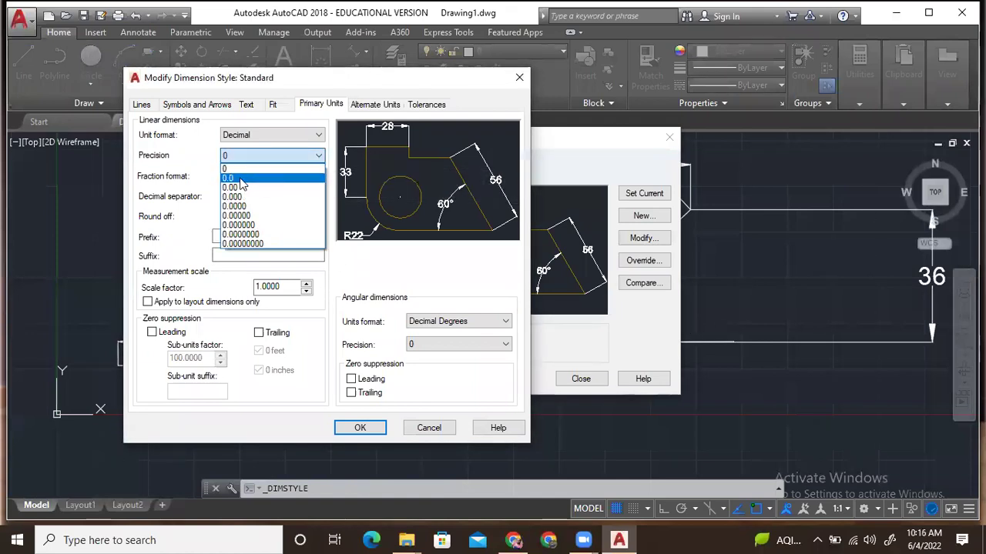
left_click(231, 187)
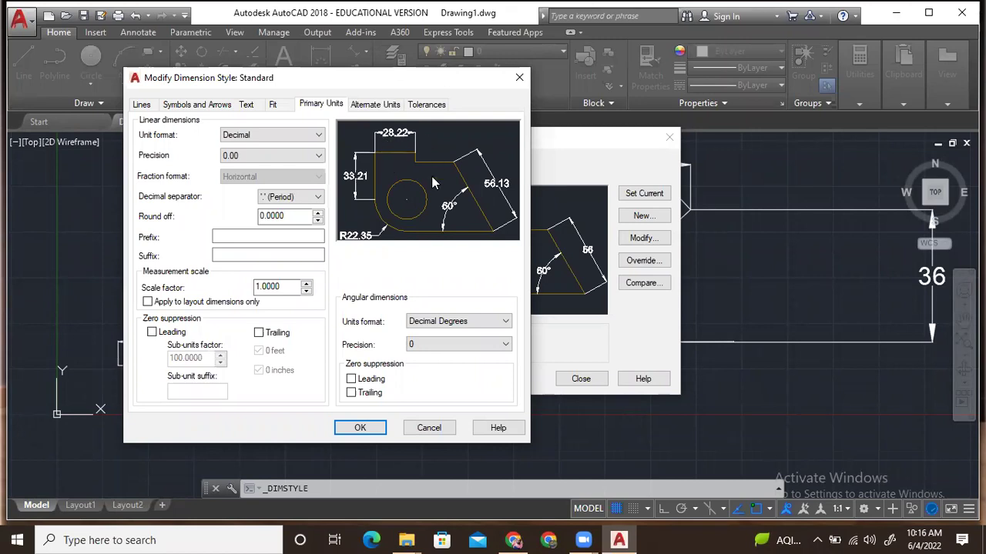
left_click(359, 428)
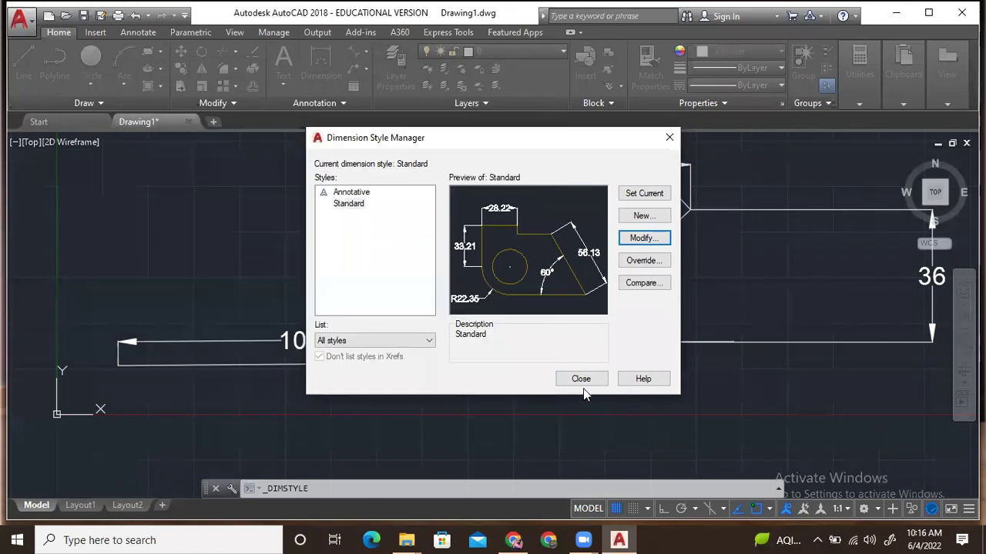
left_click(581, 379)
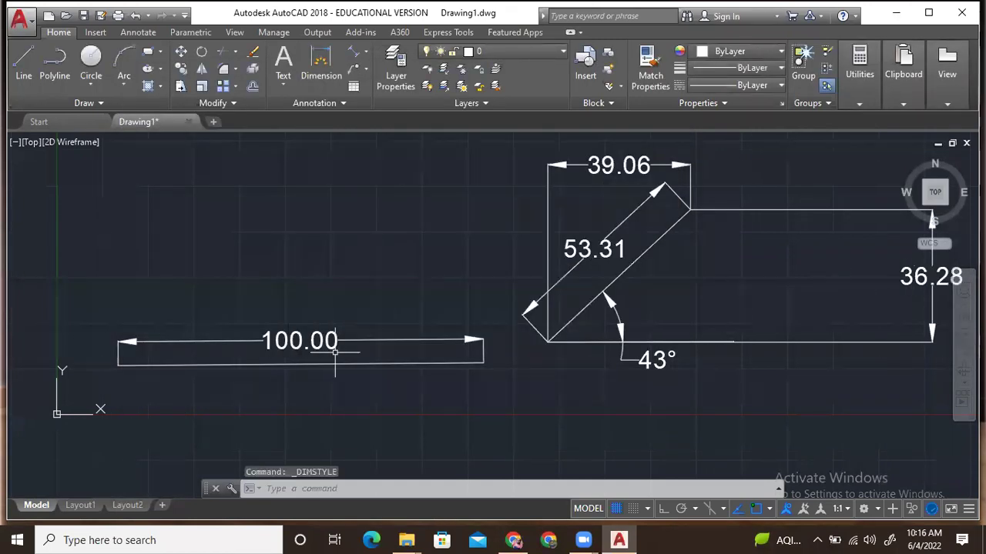
Open the Standard dimension style for modification and set its text color to Red
left_click(325, 104)
left_click(333, 138)
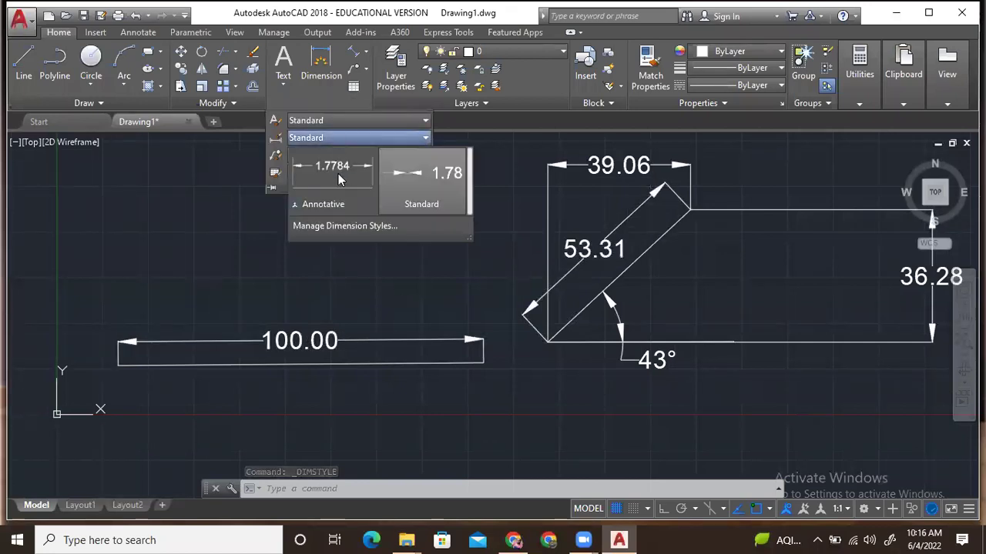
left_click(356, 228)
left_click(636, 242)
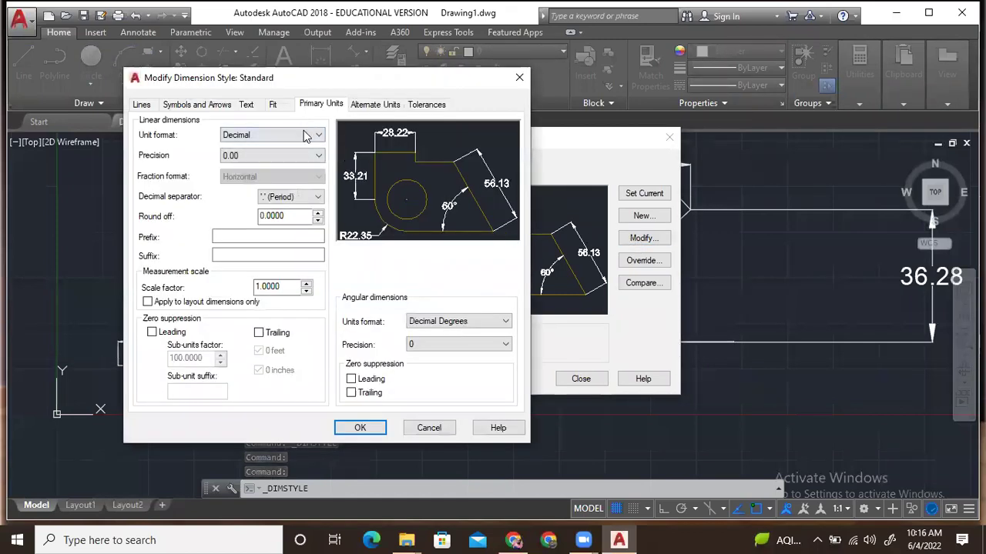
left_click(247, 104)
left_click(314, 163)
left_click(262, 202)
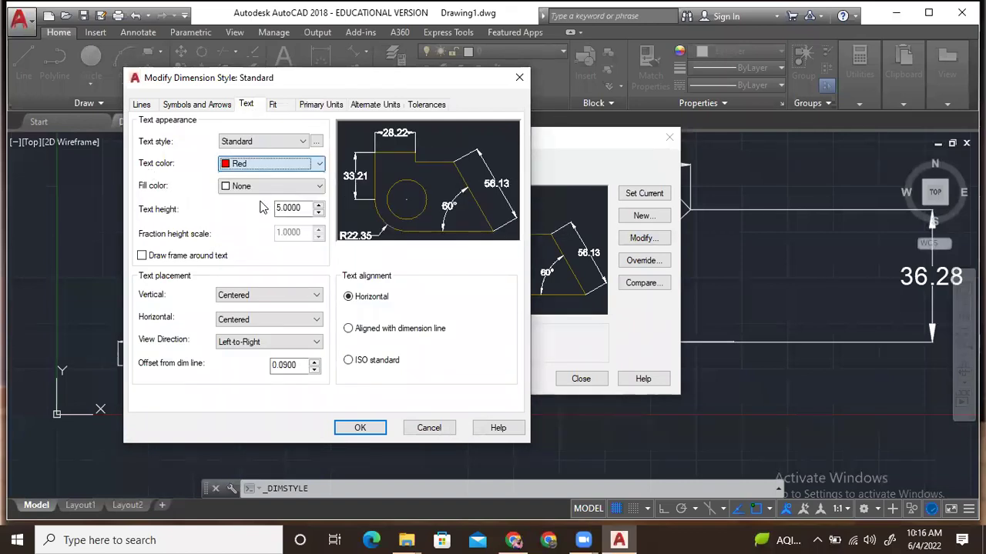
Set the dimension line color of the Standard dimension style to Green
left_click(188, 105)
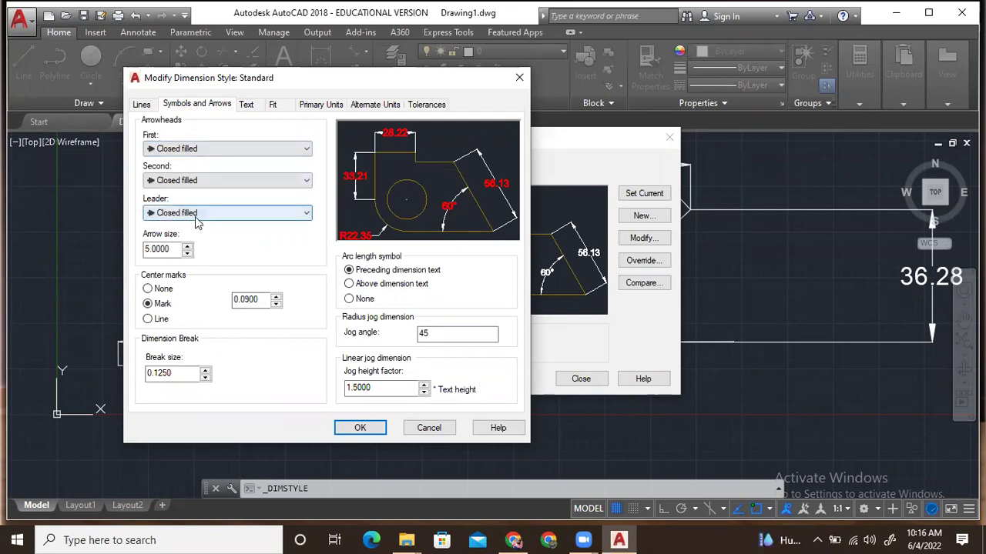
left_click(141, 105)
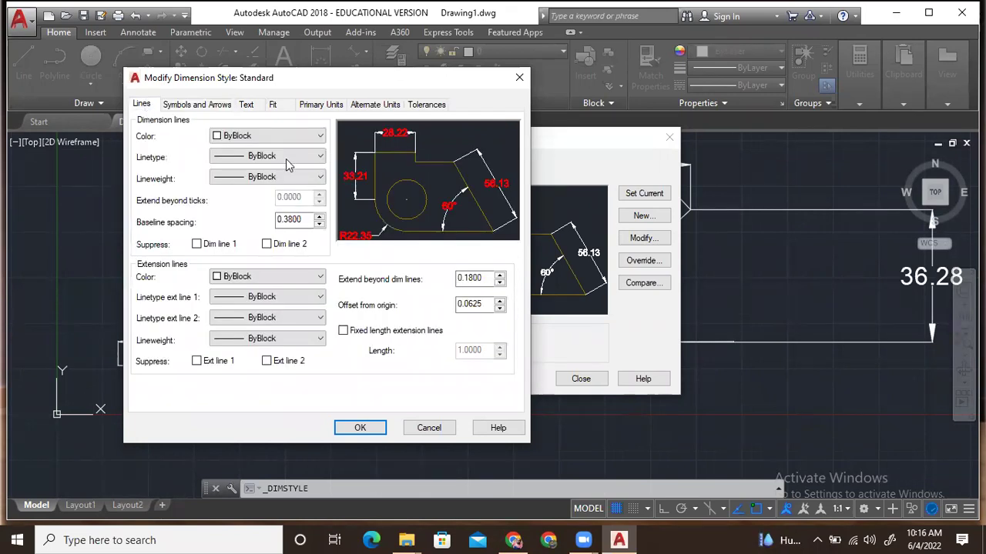
left_click(284, 136)
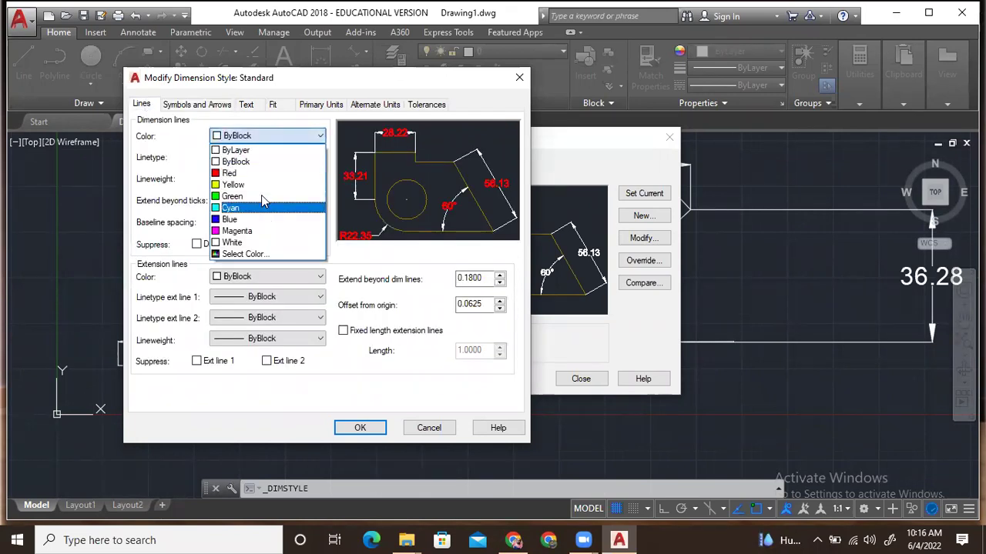
left_click(262, 196)
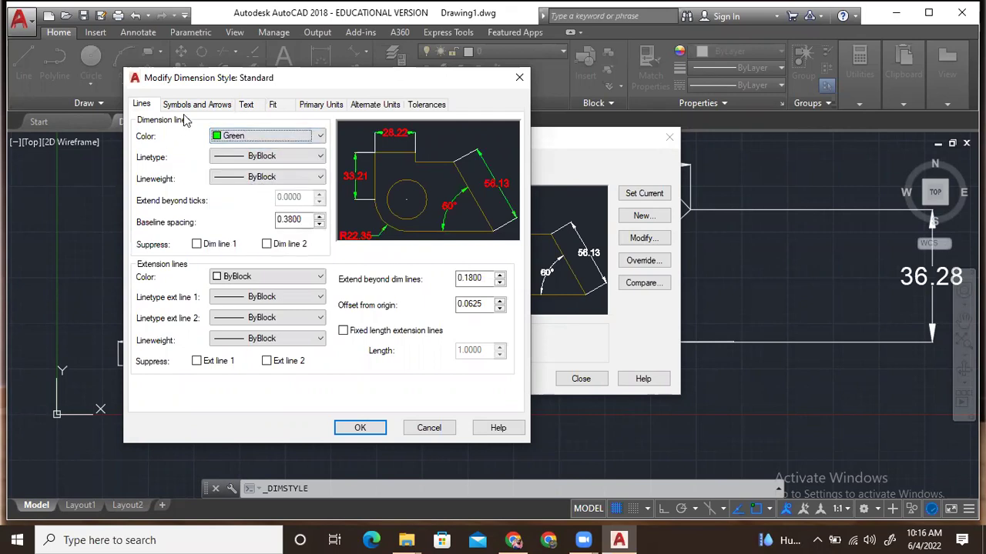
Look through the arrowhead shapes offered for the leader and second arrowhead of the Standard dimension style
left_click(220, 105)
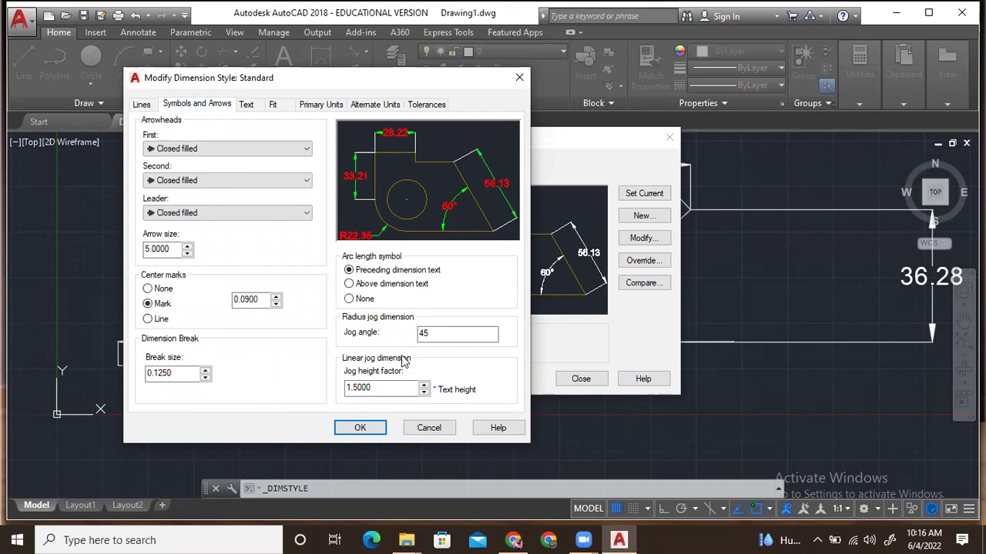
left_click(232, 211)
left_click(232, 209)
left_click(234, 214)
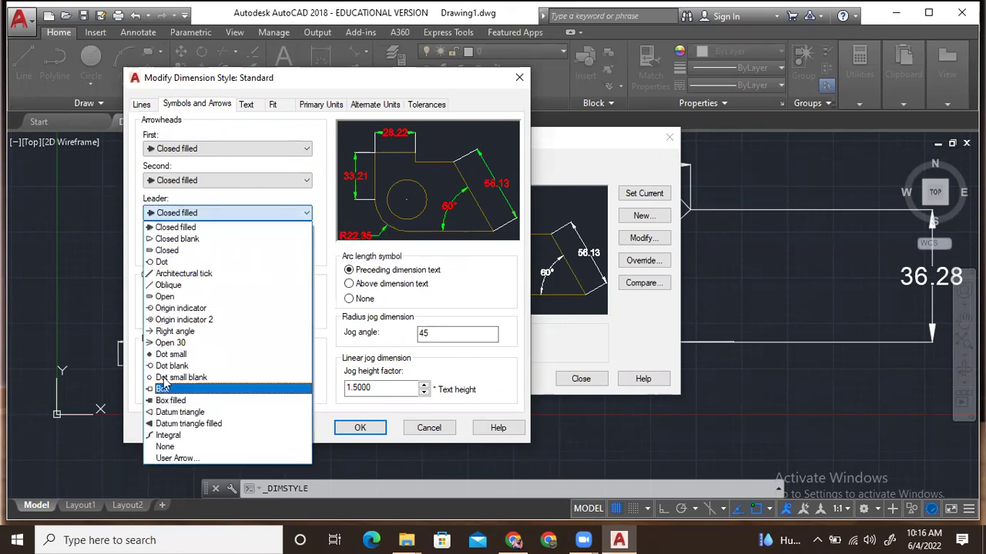
left_click(182, 198)
left_click(191, 180)
left_click(192, 180)
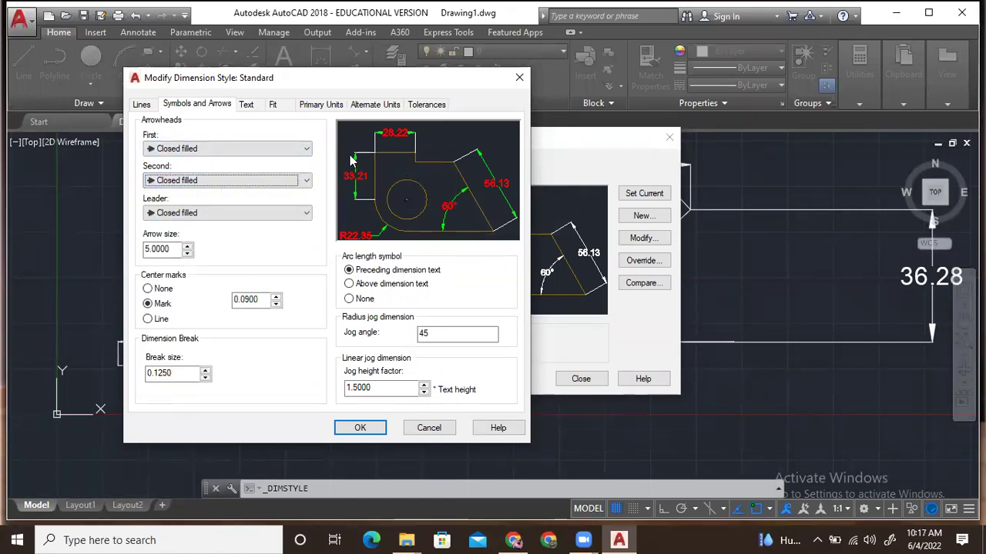
Set the Standard dimension style's second arrowhead to Closed blank and its leader arrowhead to Dot
left_click(234, 182)
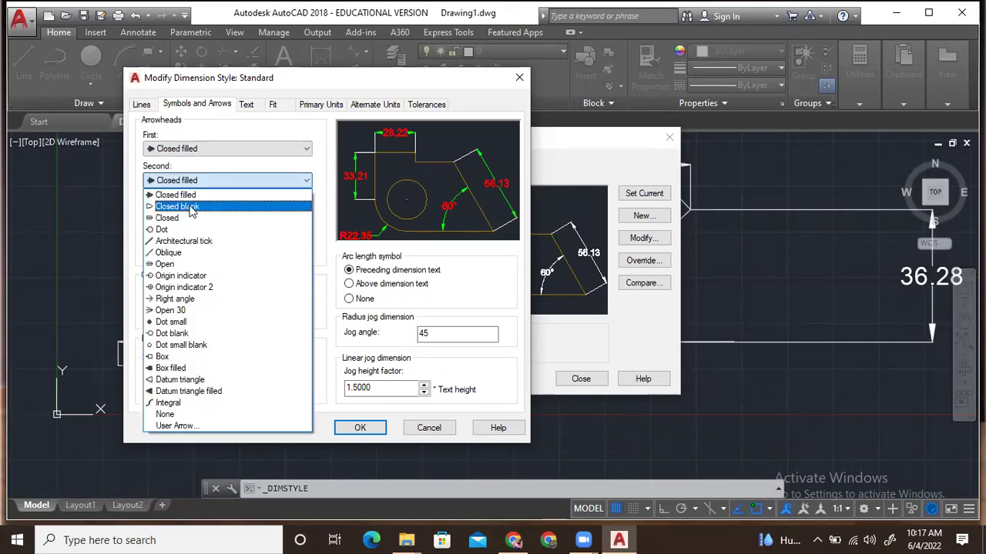
left_click(231, 200)
left_click(269, 212)
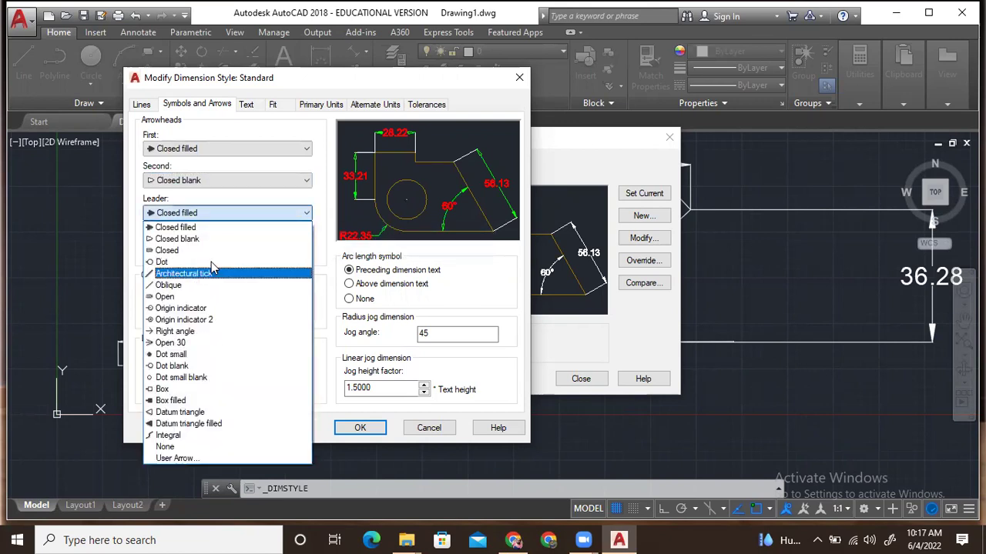
left_click(213, 263)
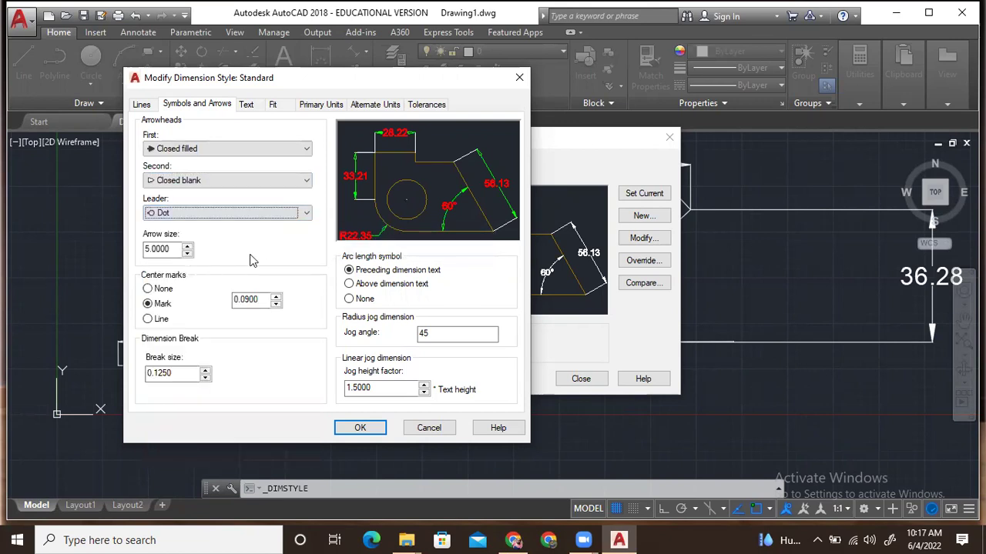
left_click(208, 149)
left_click(208, 149)
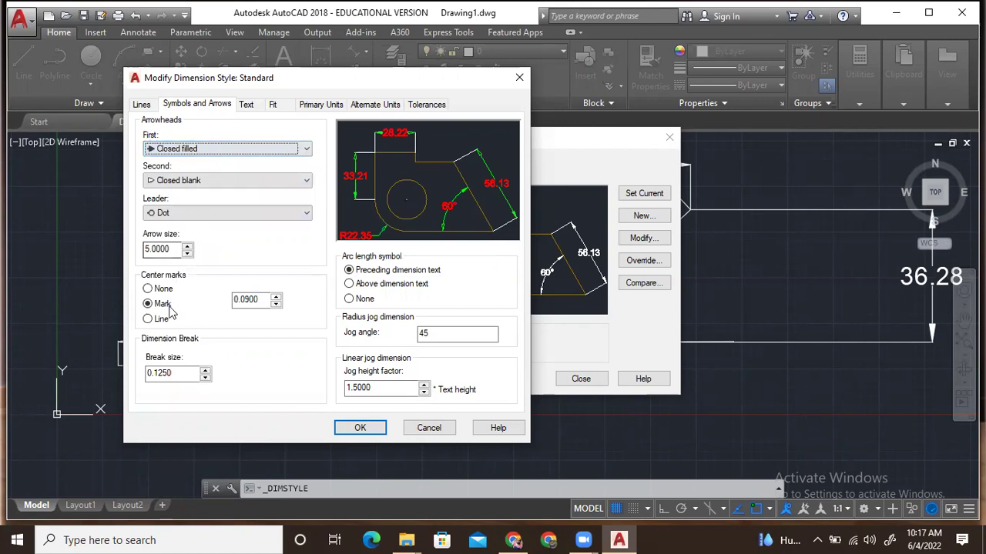
Set the dimension text fill color of the Standard dimension style to Yellow, keeping the Standard text style
left_click(248, 105)
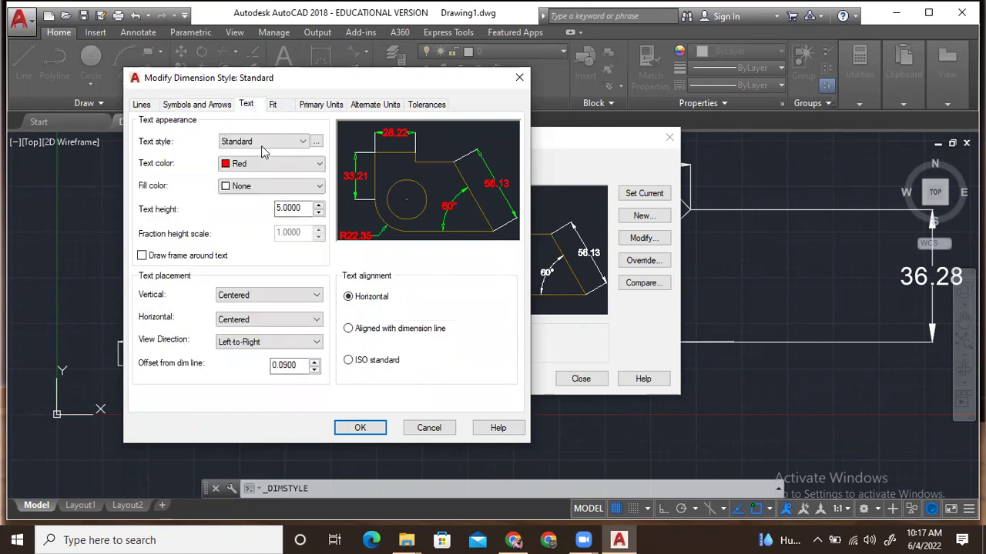
left_click(290, 143)
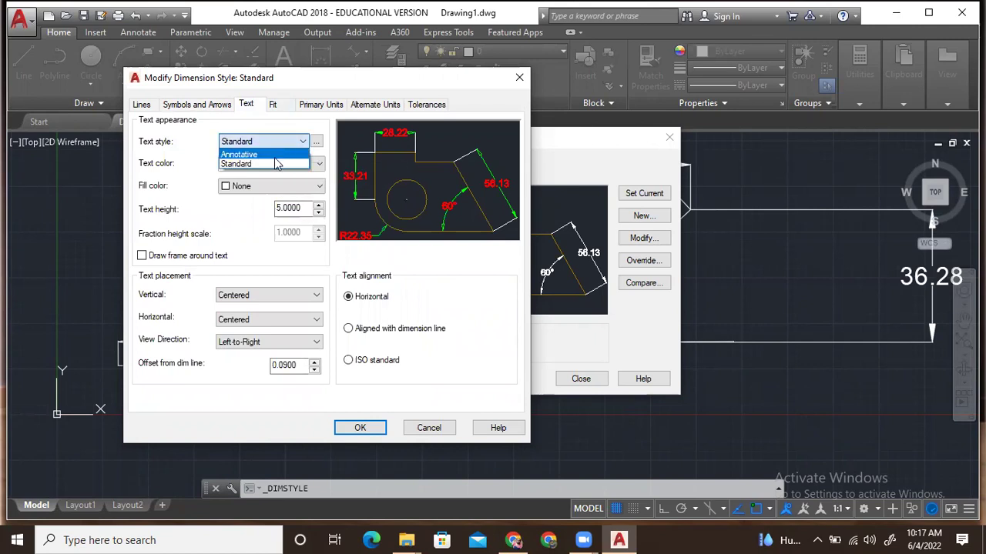
left_click(279, 144)
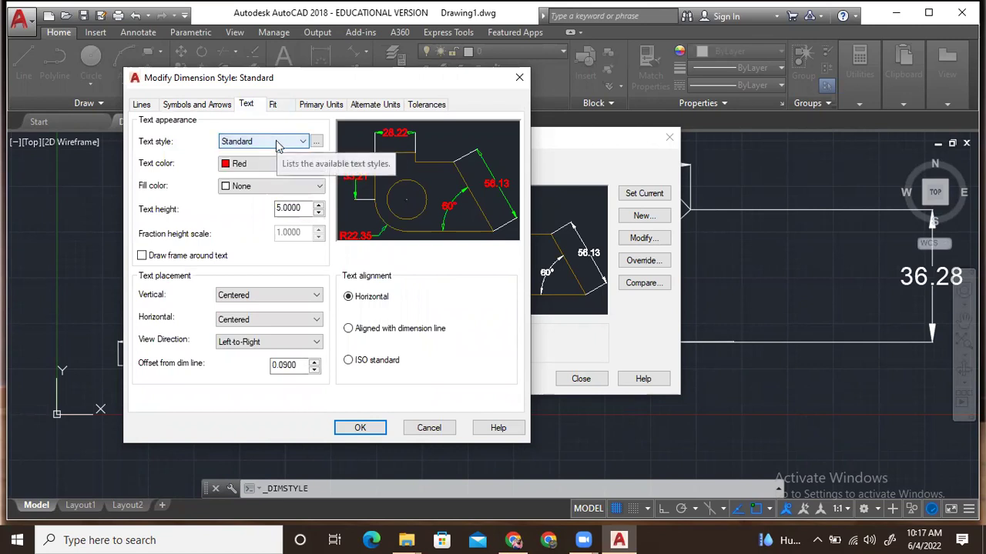
left_click(254, 190)
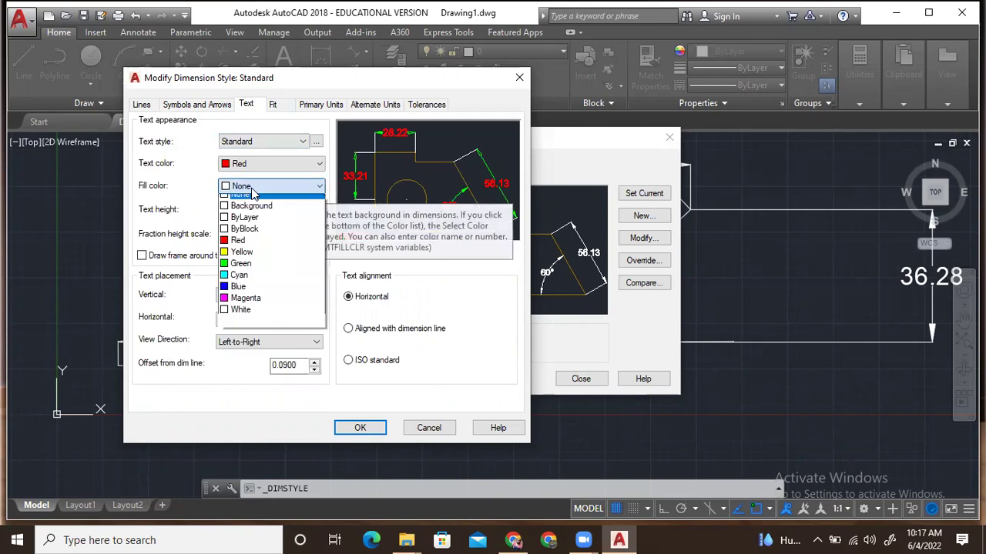
left_click(244, 261)
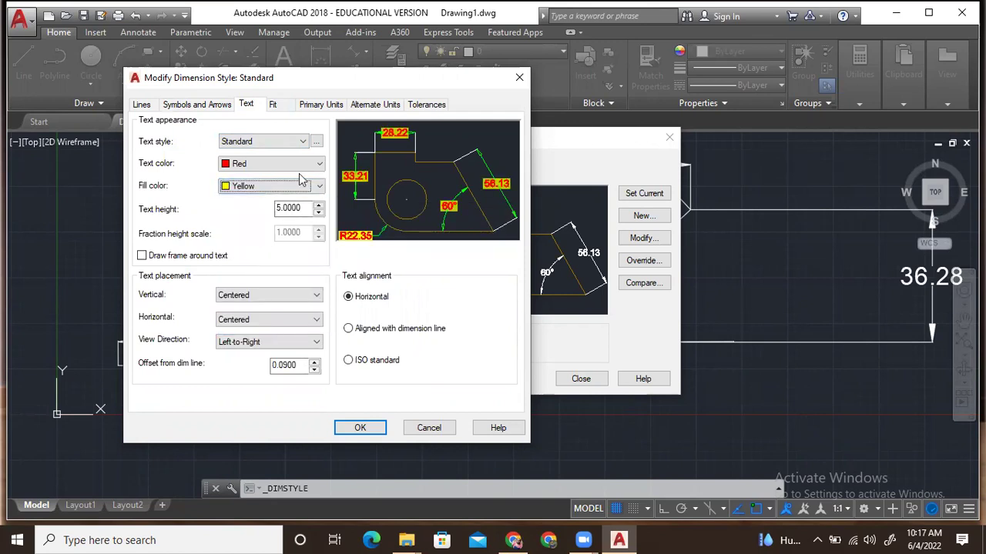
left_click(318, 185)
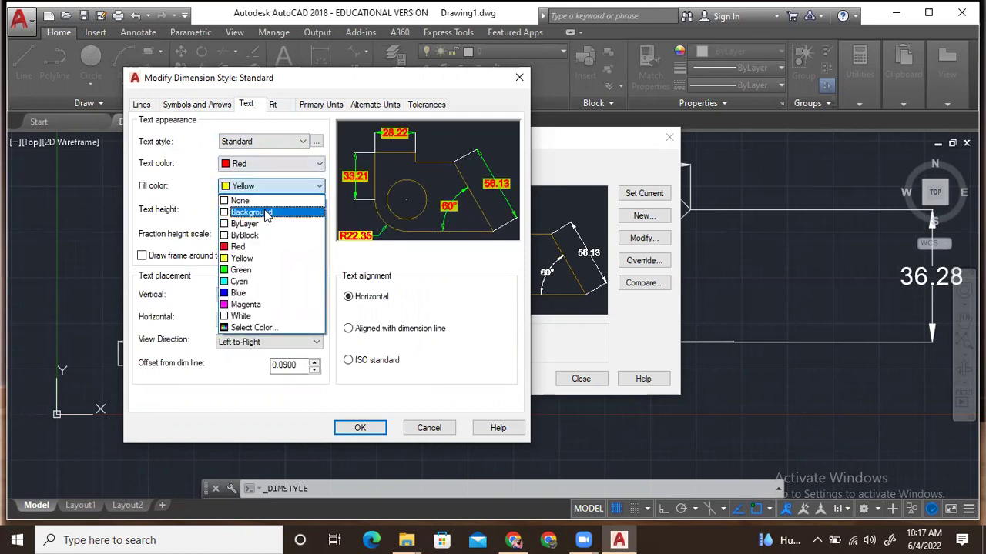
left_click(290, 107)
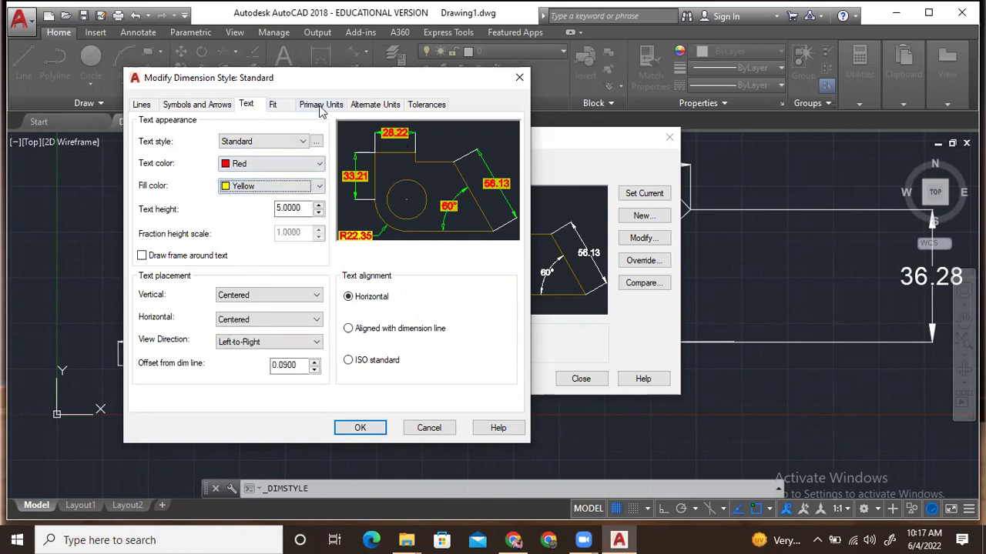
Set the extension line color of the Standard dimension style to Magenta and apply the modified style to the drawing
left_click(320, 109)
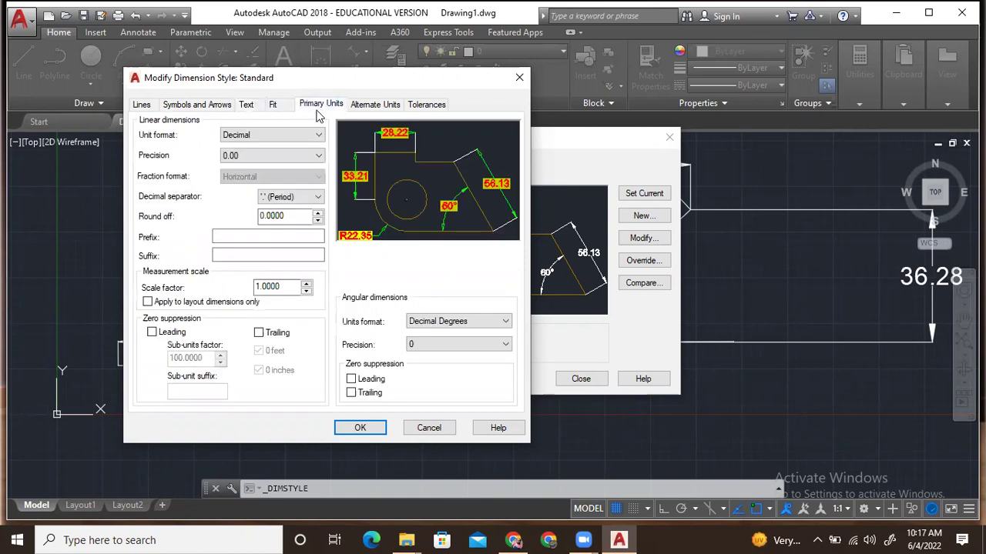
left_click(370, 108)
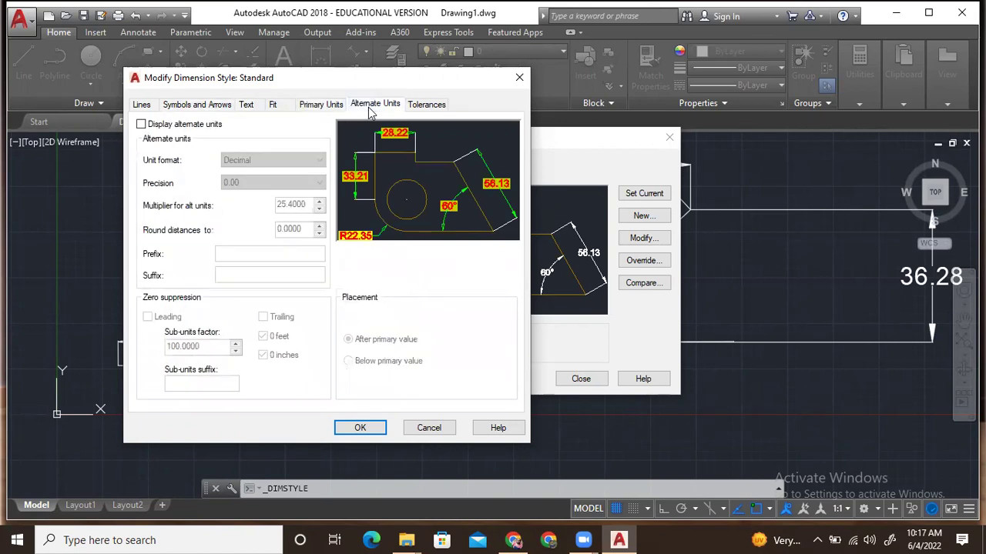
left_click(428, 108)
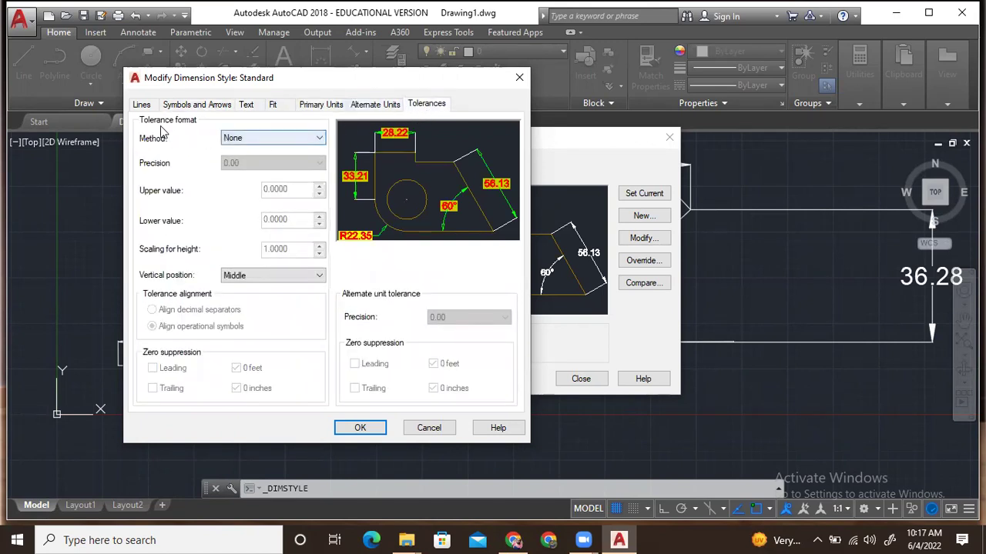
left_click(143, 106)
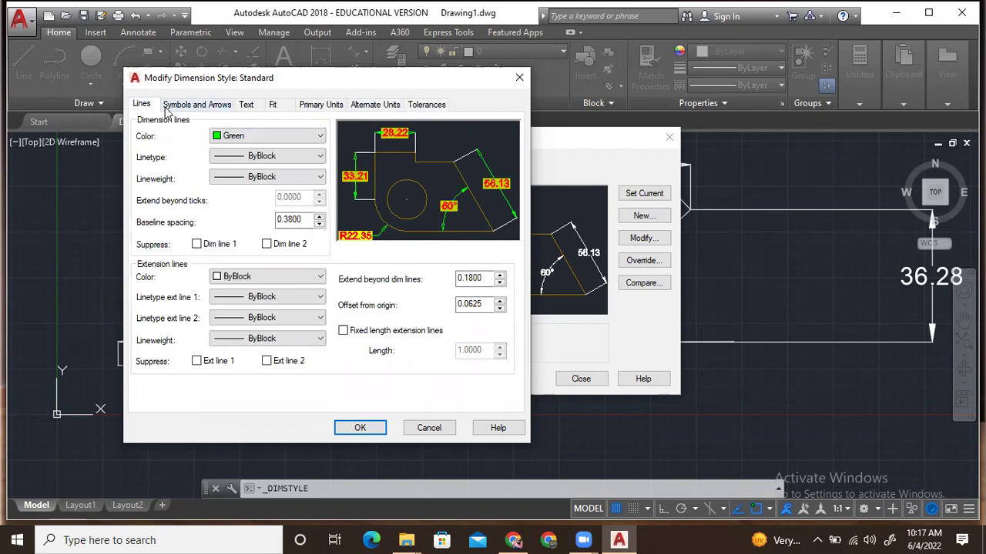
left_click(225, 277)
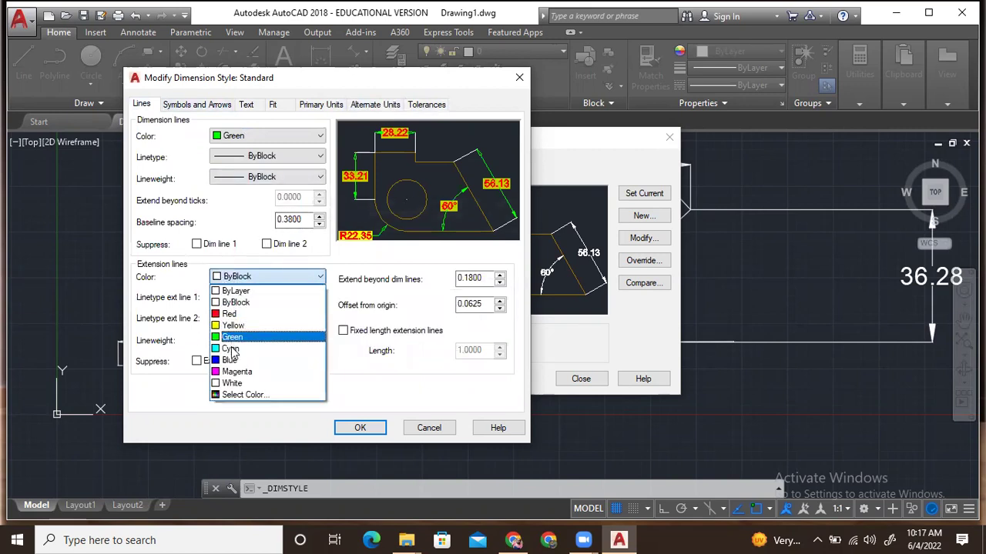
left_click(232, 371)
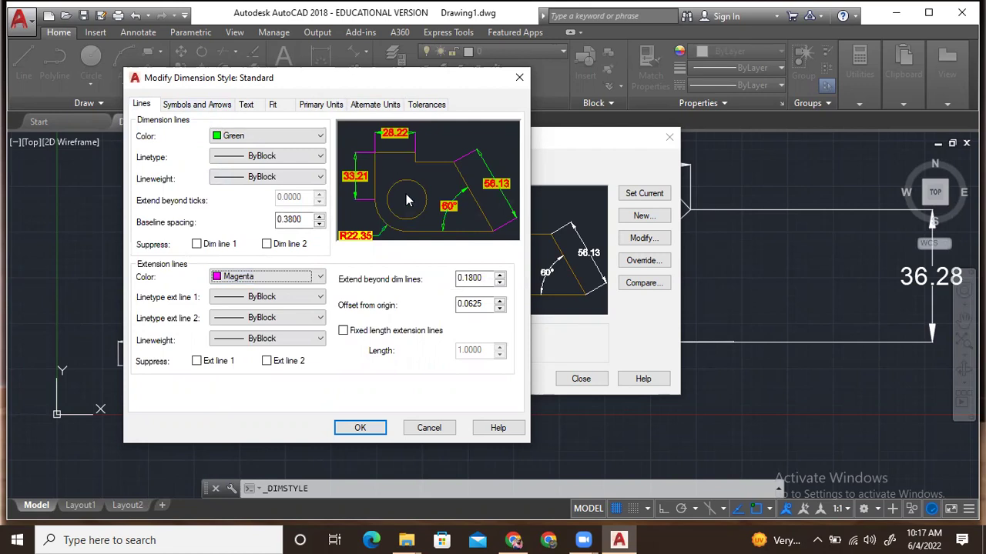
left_click(360, 429)
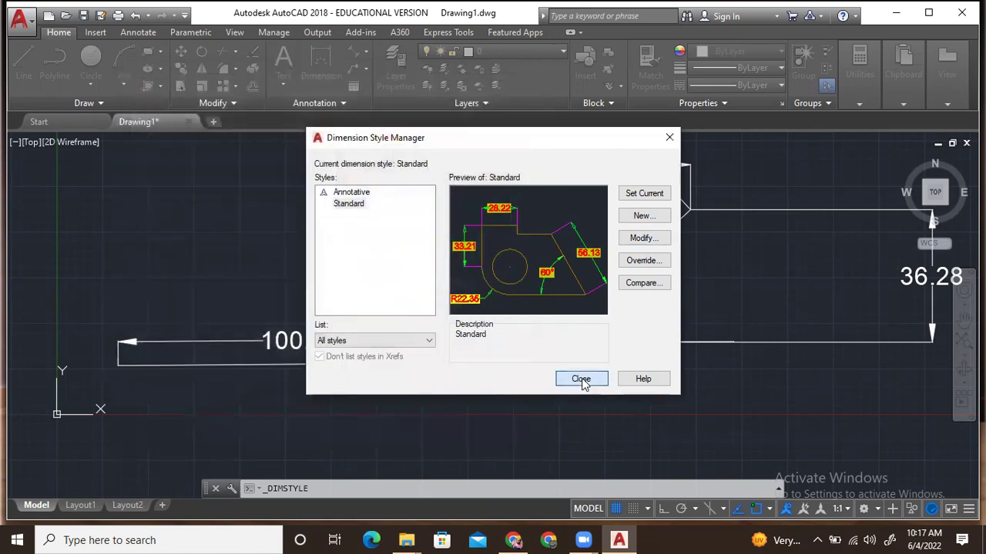
left_click(580, 378)
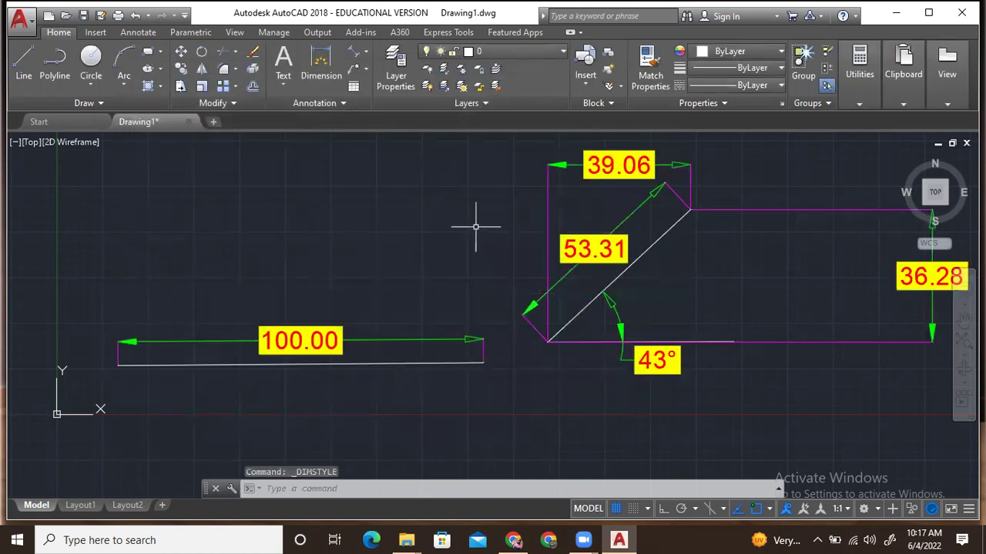
Examine the colors, text fill and arrowheads of the long line's dimension and the dimensions around the inclined line
scroll(249, 339, "up", 3)
scroll(249, 338, "down", 3)
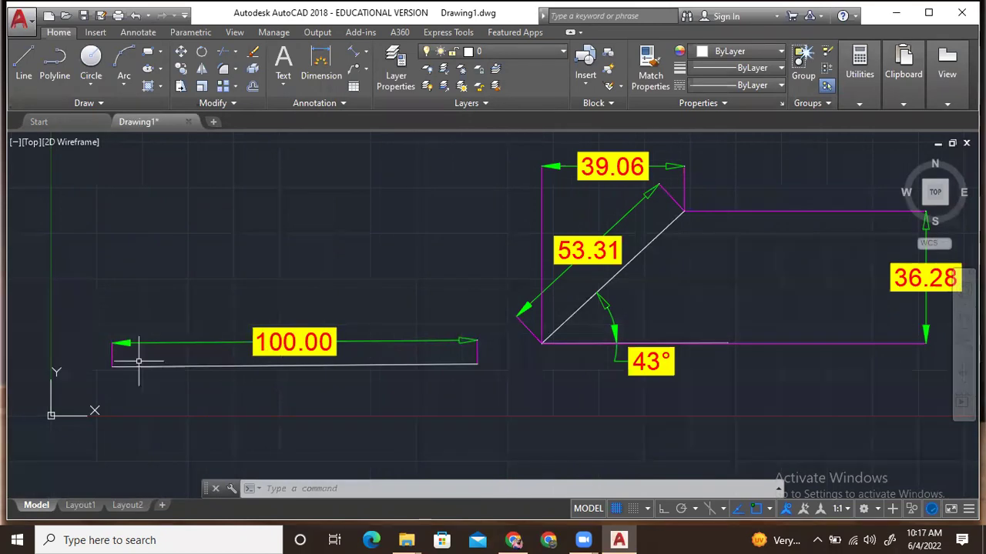
scroll(132, 327, "up", 3)
scroll(236, 347, "down", 2)
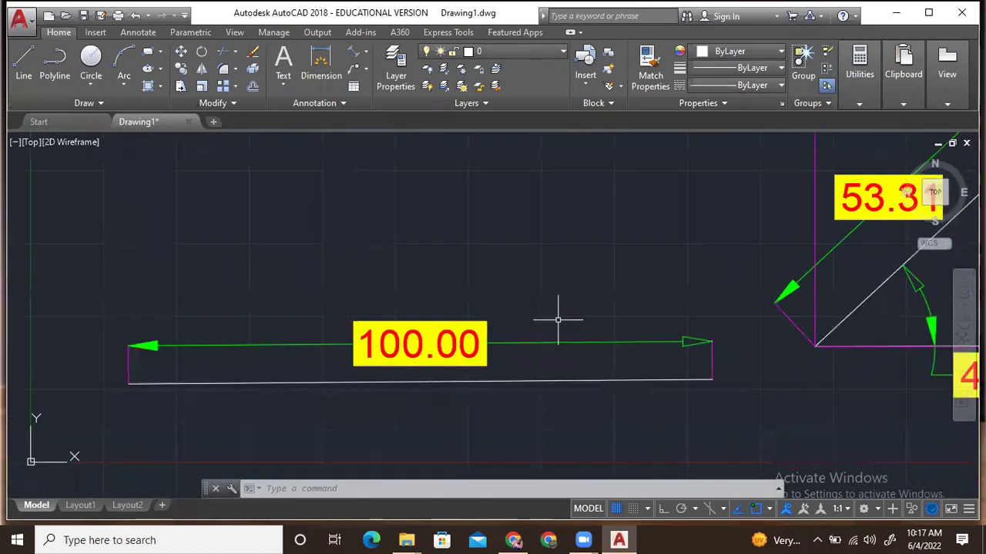
scroll(558, 320, "down", 2)
scroll(485, 347, "up", 2)
scroll(484, 341, "down", 2)
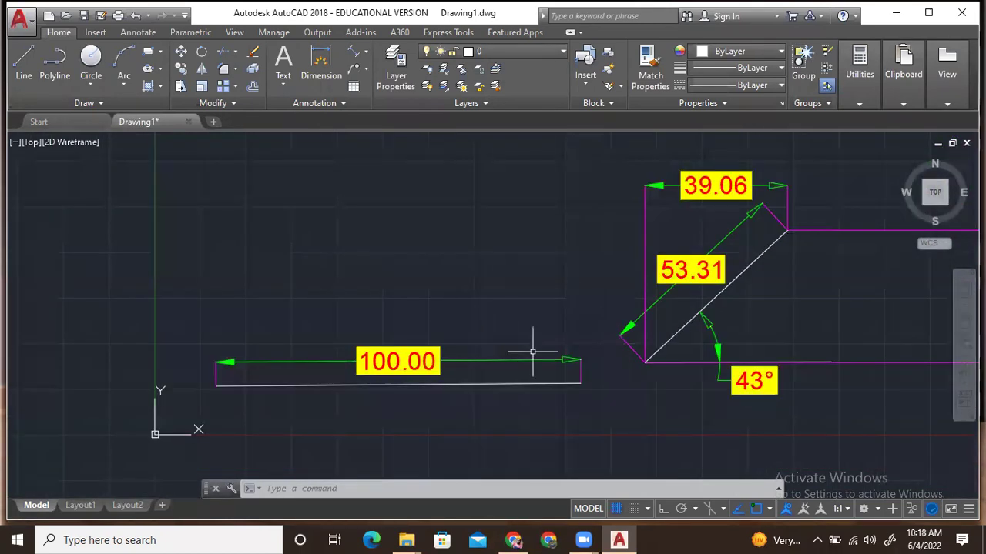
scroll(214, 378, "up", 2)
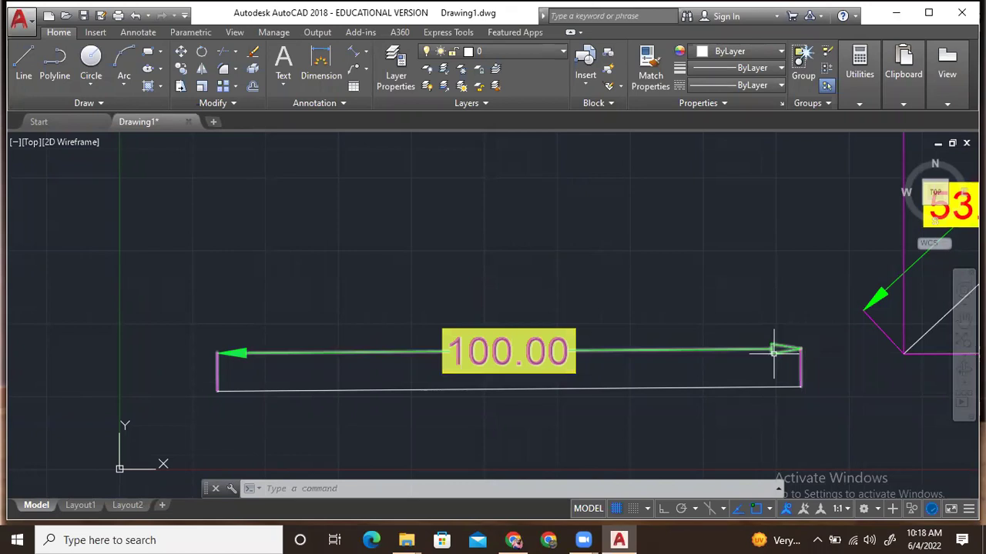
scroll(773, 352, "up", 1)
scroll(774, 348, "down", 1)
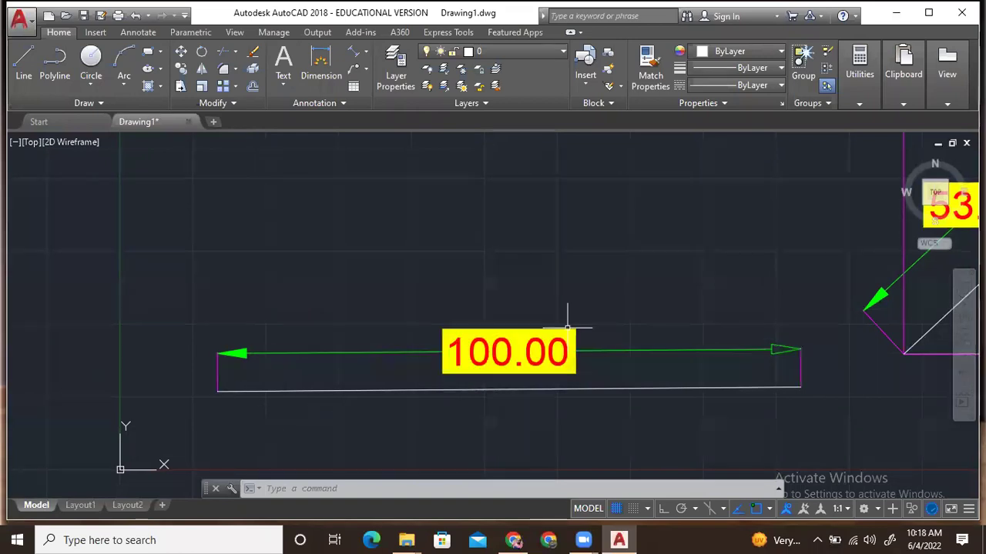
scroll(820, 374, "down", 5)
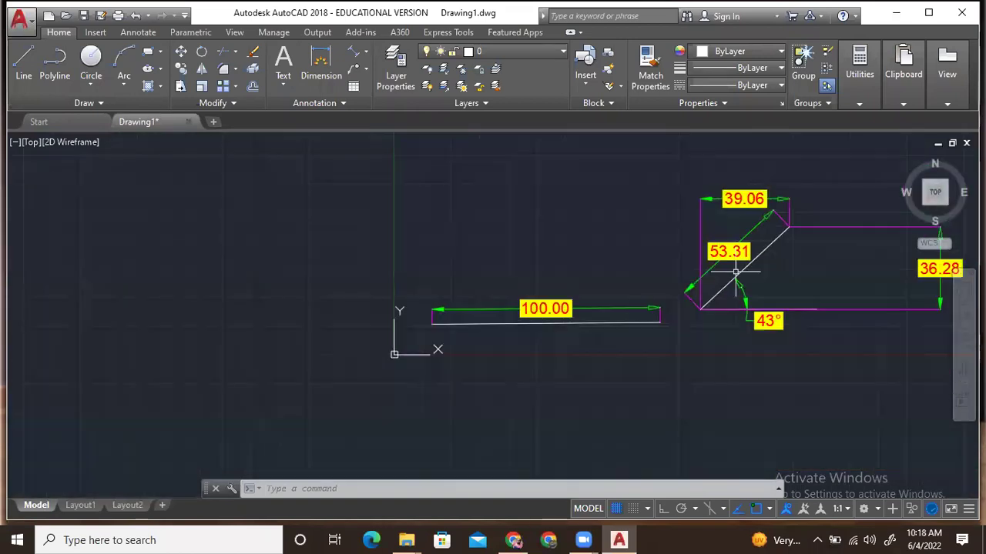
scroll(746, 295, "up", 4)
scroll(548, 329, "down", 2)
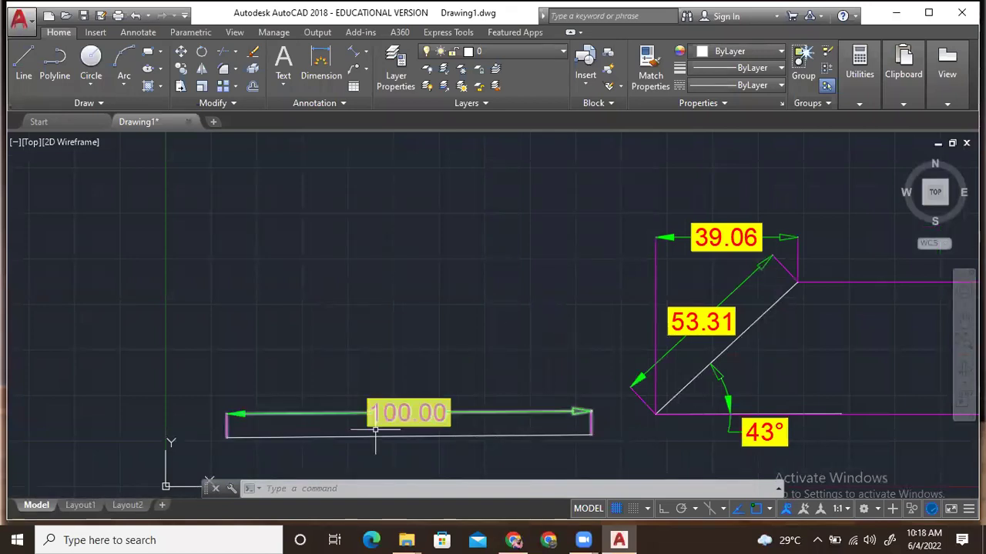
scroll(370, 438, "up", 3)
scroll(431, 389, "down", 1)
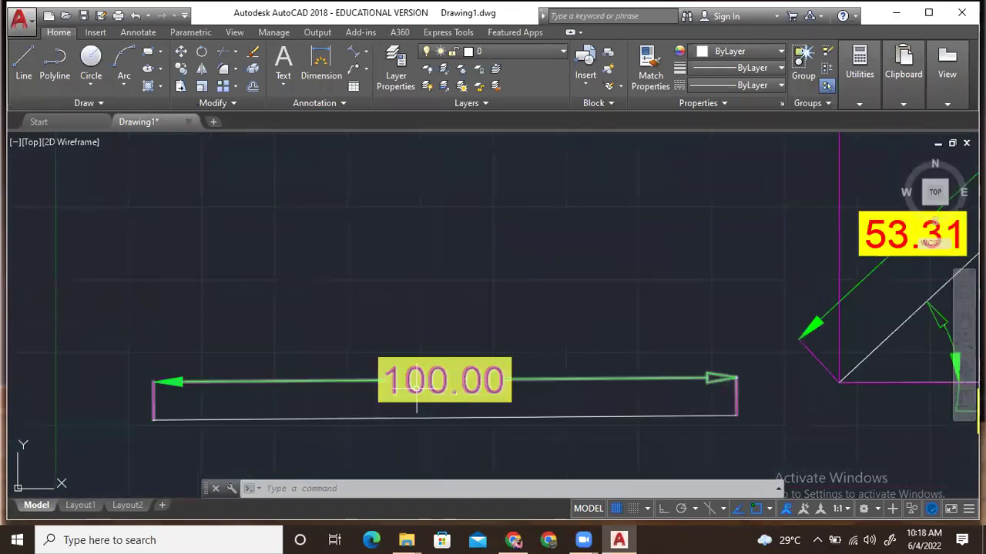
scroll(521, 352, "down", 2)
middle_click_drag(521, 352, 411, 277)
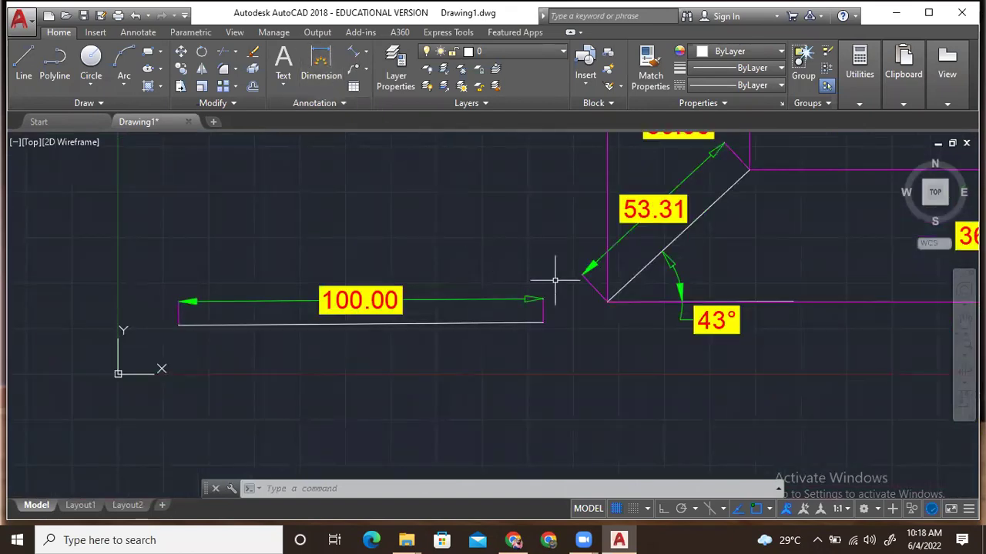
scroll(562, 281, "down", 2)
mouse_move(552, 298)
middle_mouse_down()
mouse_move(563, 331)
mouse_move(563, 301)
middle_mouse_up()
scroll(379, 325, "up", 2)
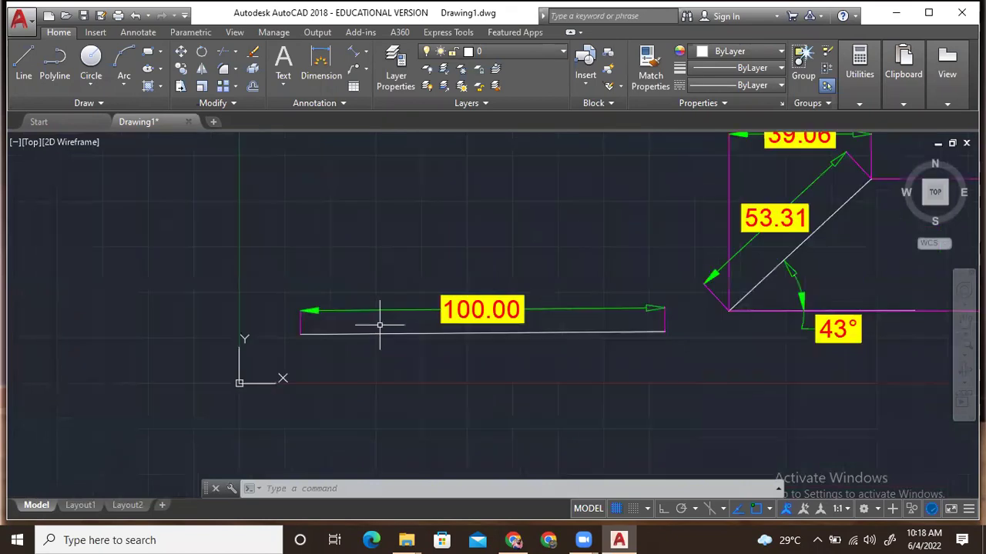
Erase the 100.00 dimension above the long line, undo the erasure and redo it
mouse_move(442, 307)
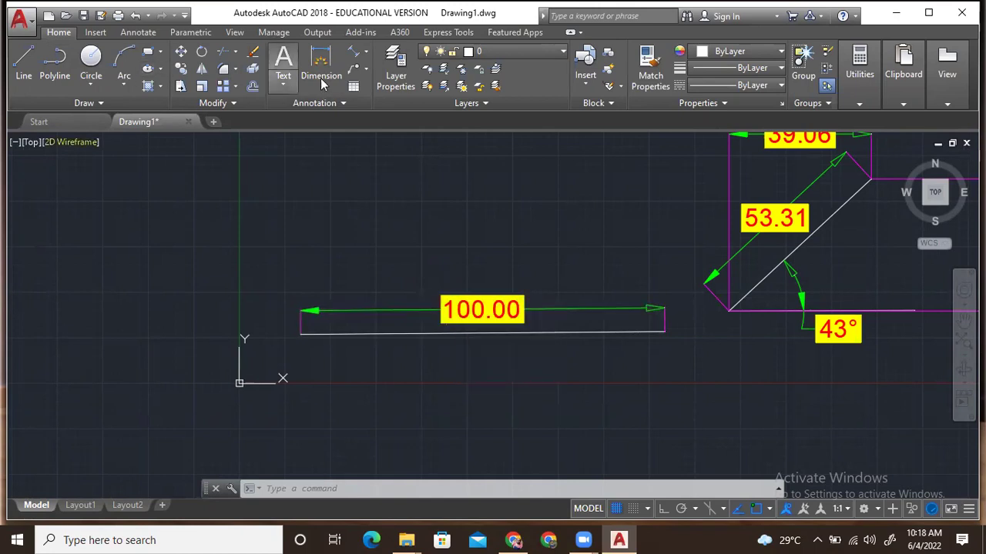
left_click(405, 310)
key("Delete")
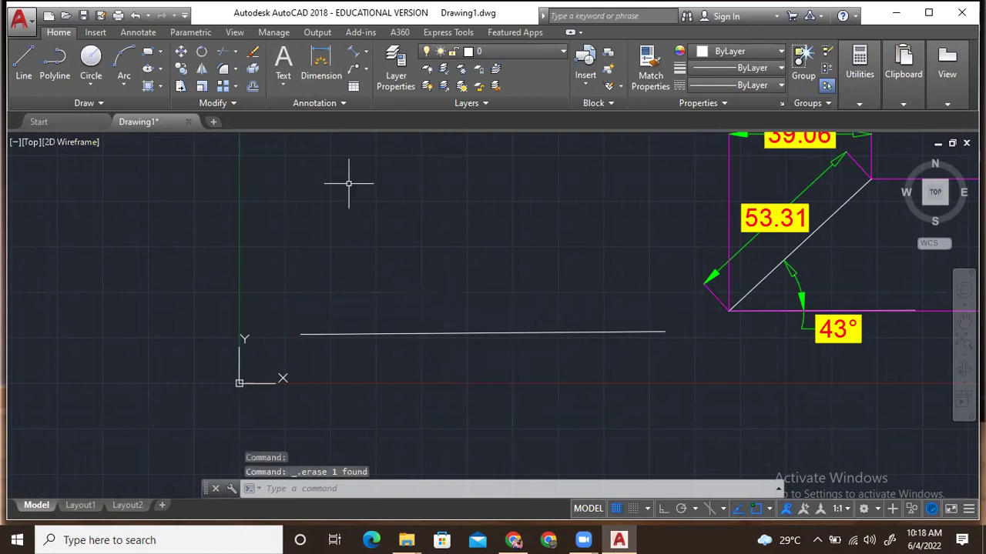
key("ctrl+z")
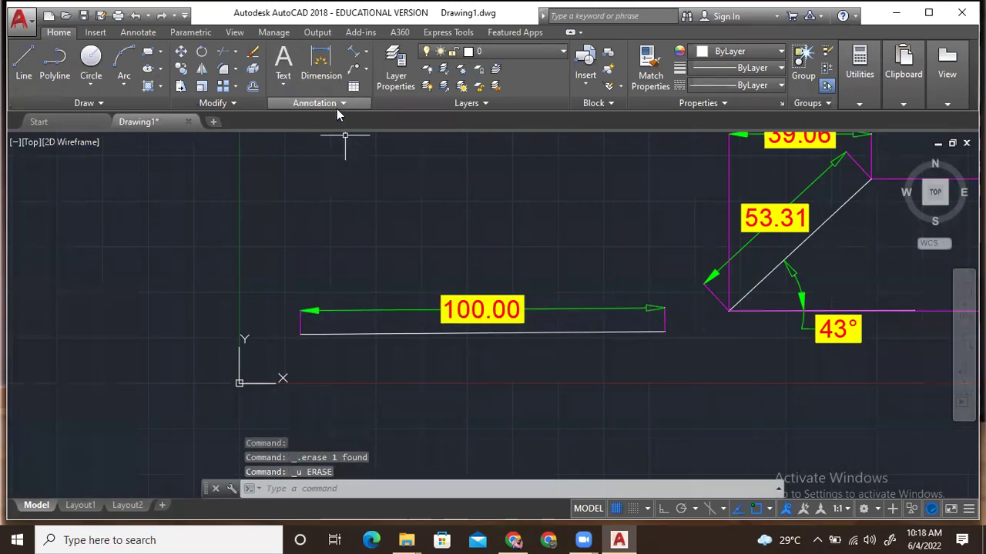
key("ctrl+y")
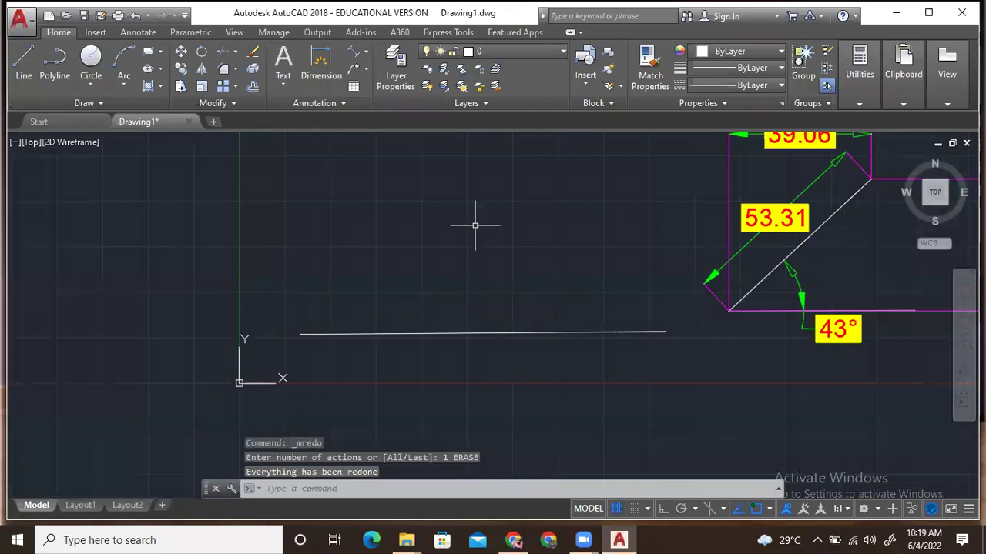
Measure the distance between the ends of the long line, picking its start point near the origin first
scroll(472, 223, "down", 2)
scroll(315, 249, "up", 3)
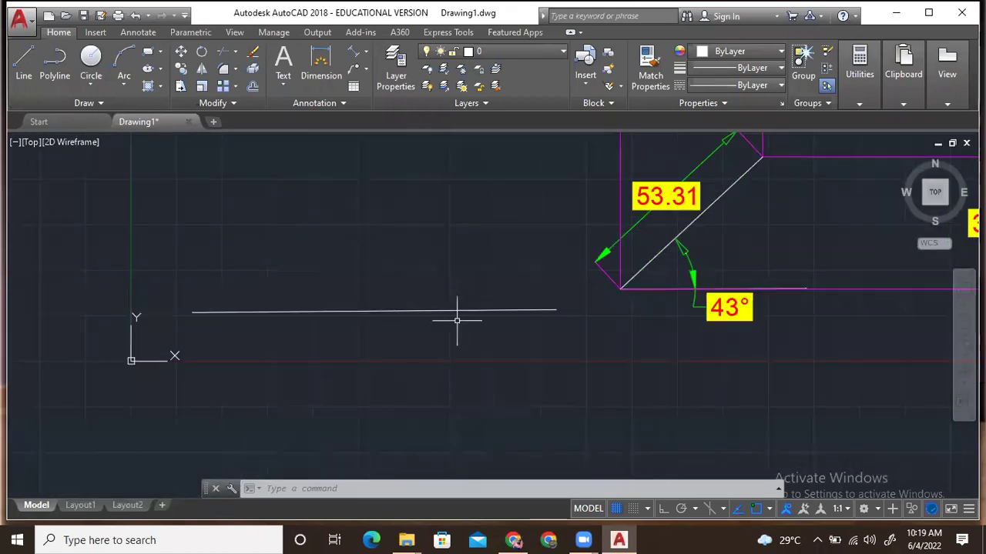
type("DI")
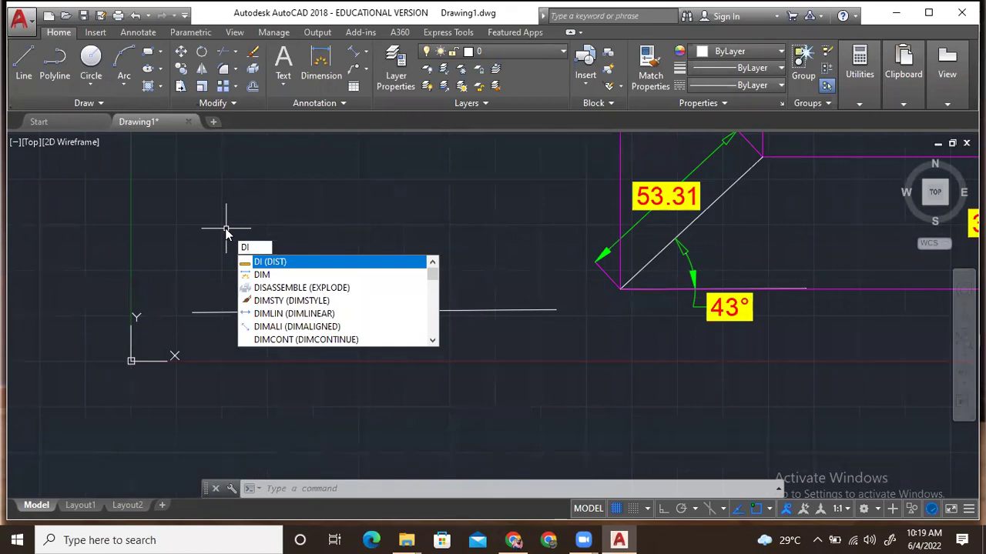
key("Return")
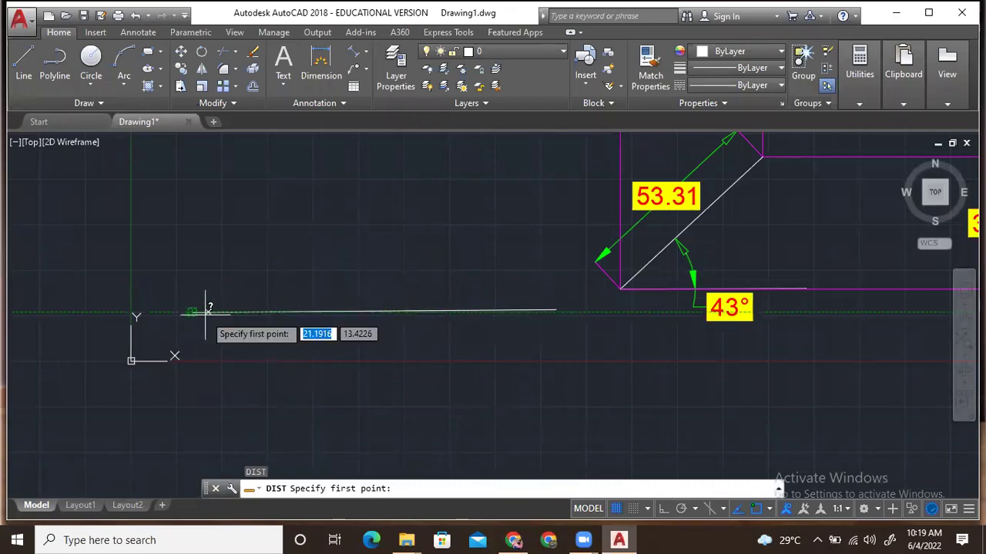
left_click(192, 312)
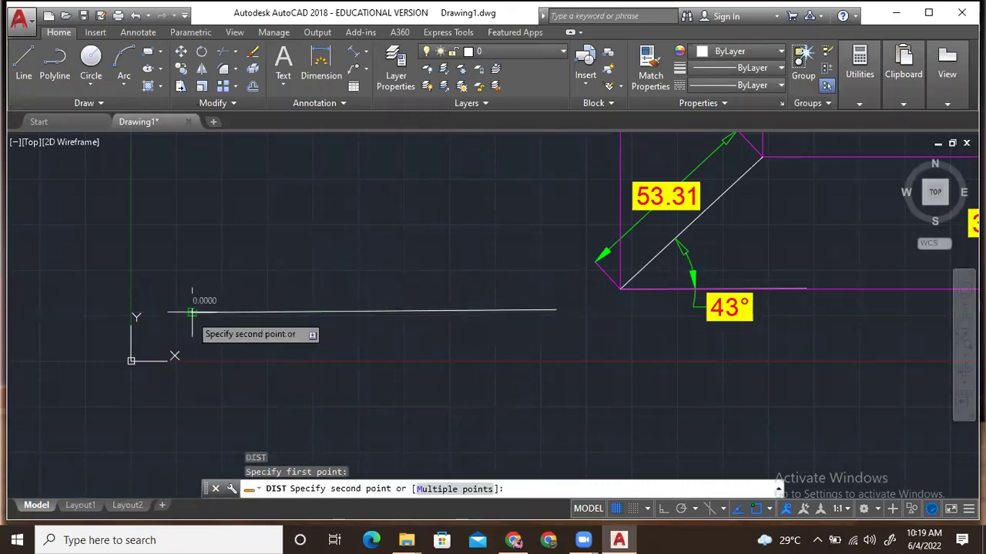
left_click(557, 309)
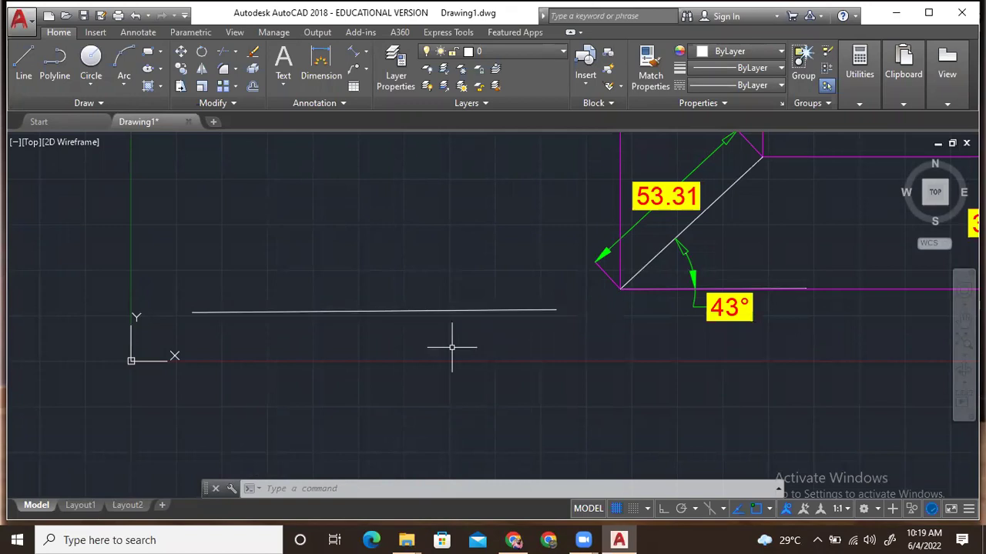
Repeat the distance measurement of the long line twice, going from its end near the origin to the far end
type("di")
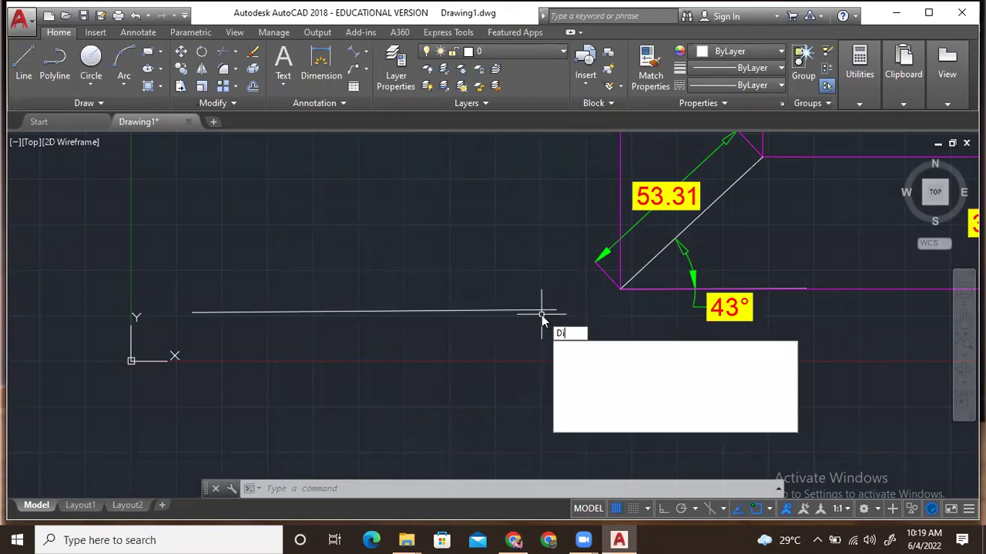
key("Return")
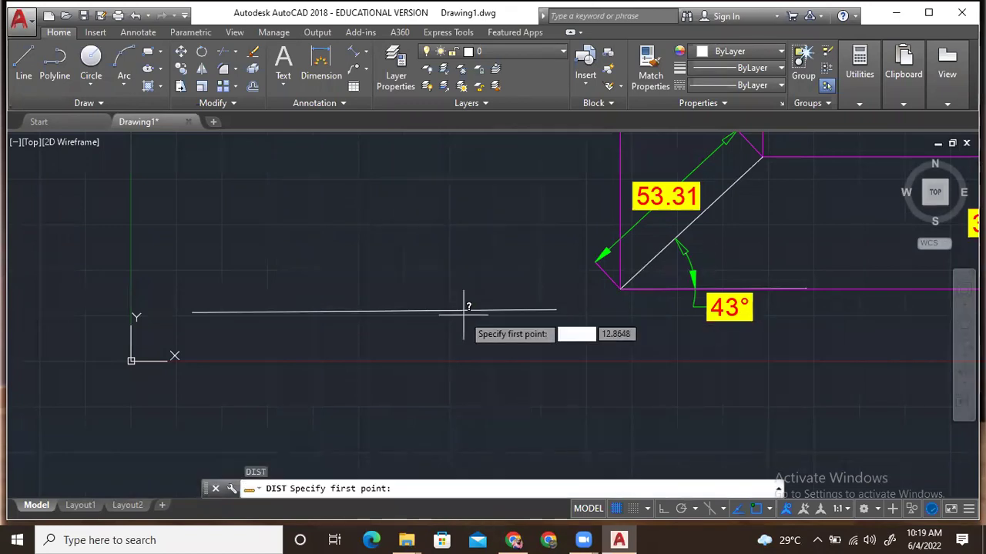
left_click(192, 311)
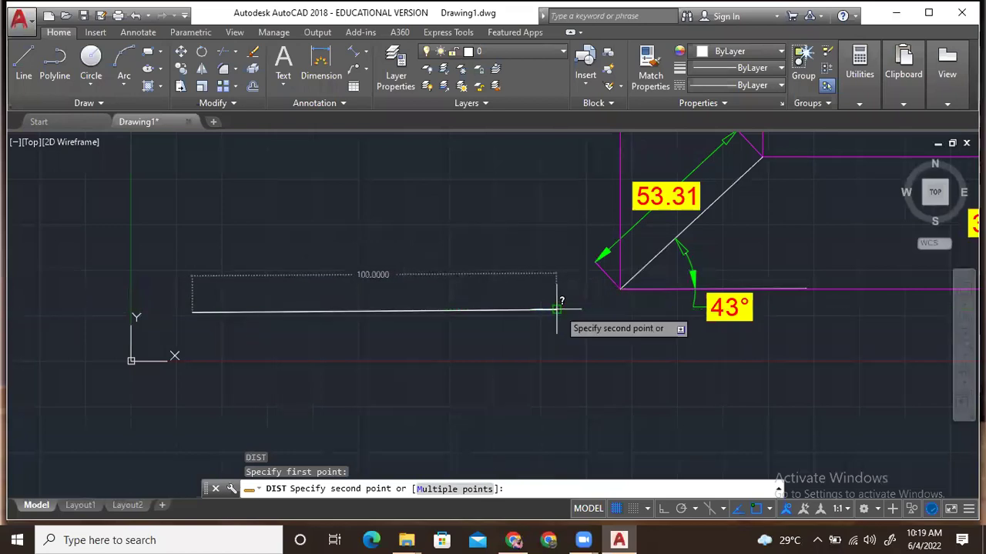
left_click(555, 309)
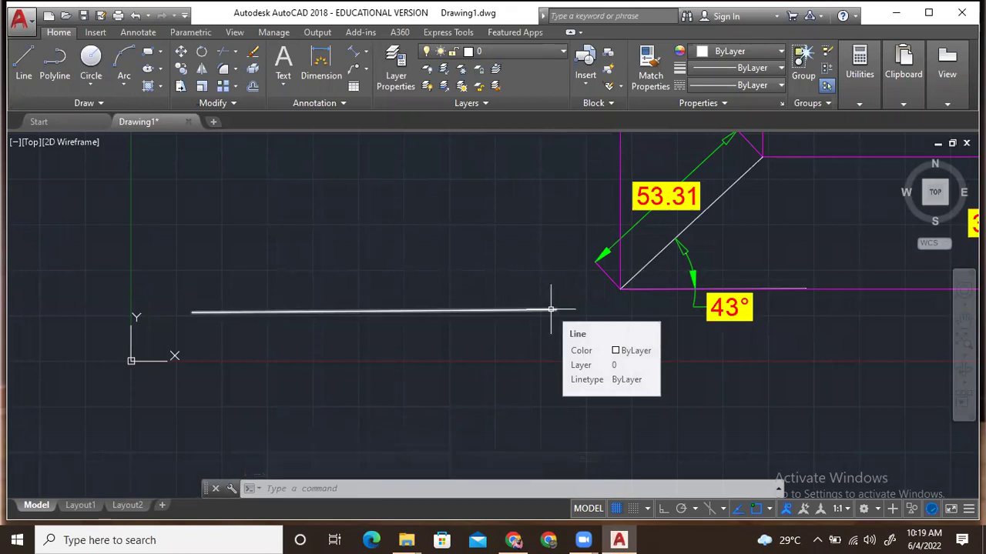
type("di")
key("Return")
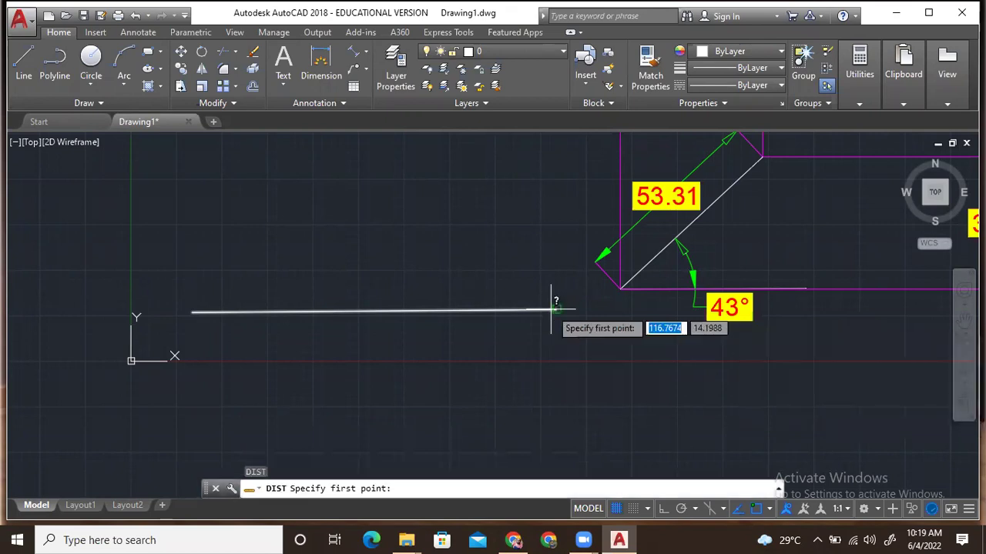
left_click(192, 312)
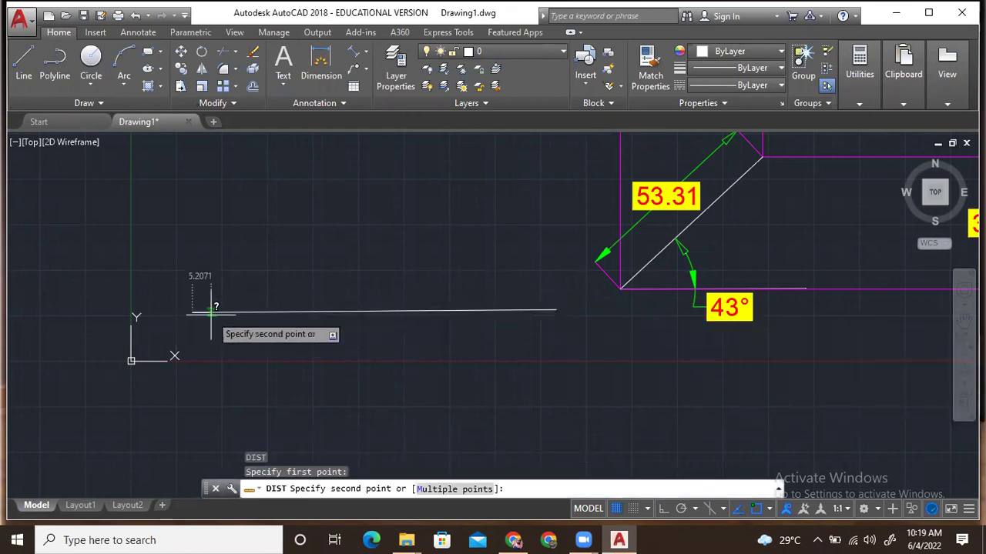
left_click(553, 310)
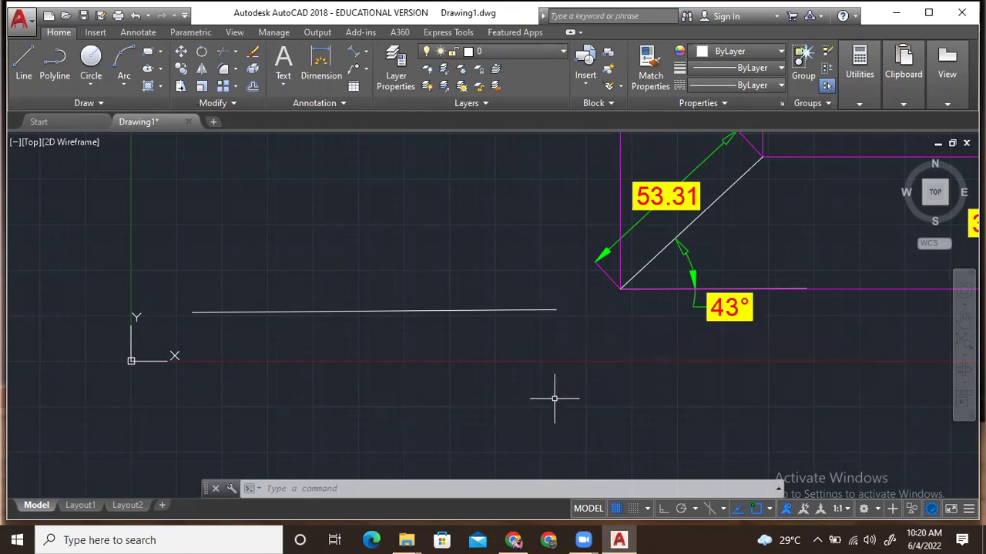
Measure the long line in the reverse direction, from its far end back to the end near the origin
scroll(274, 309, "up", 2)
scroll(274, 308, "down", 2)
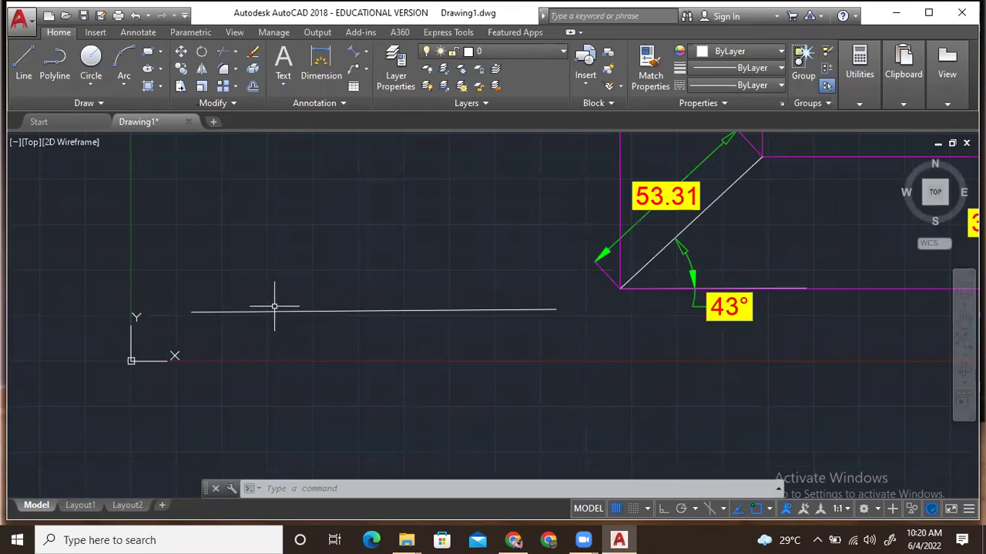
type("DI")
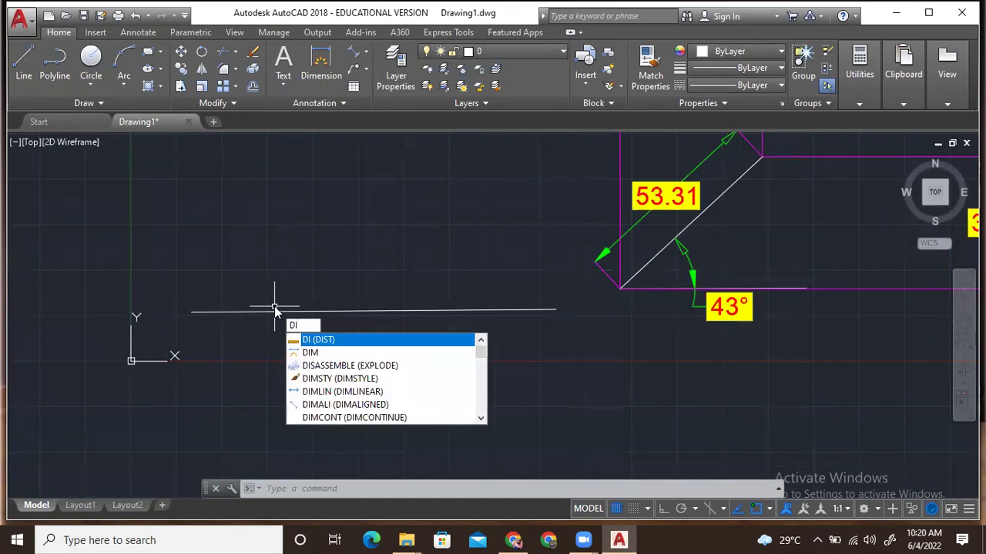
key("Return")
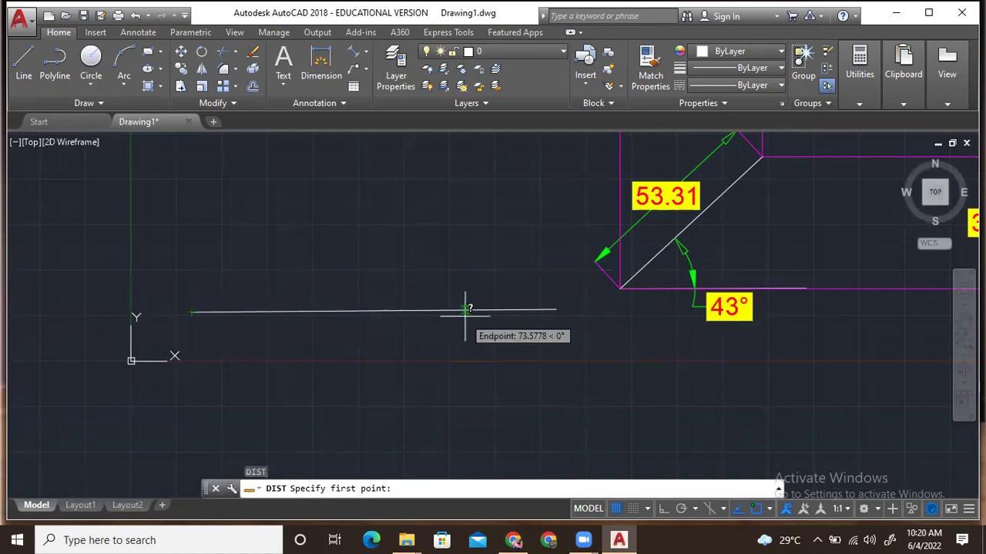
left_click(556, 309)
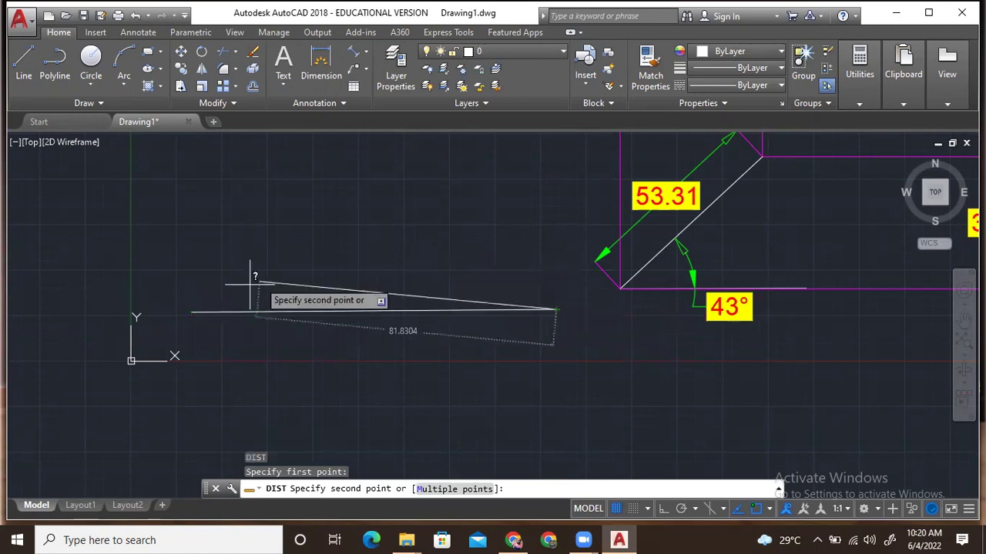
left_click(192, 312)
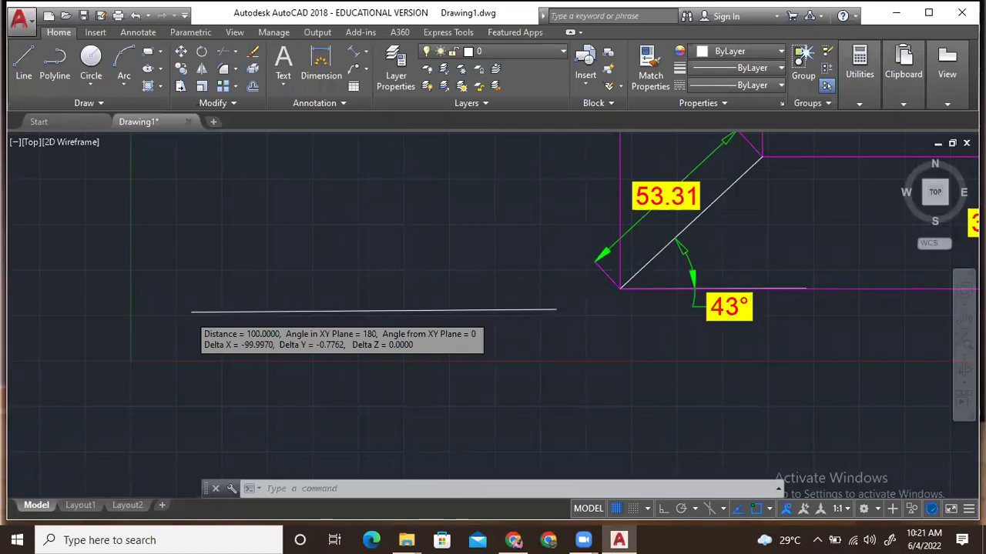
Measure the inclined line's length from its lower endpoint to its upper endpoint
scroll(189, 314, "down", 3)
type("di")
key("Return")
scroll(362, 301, "up", 5)
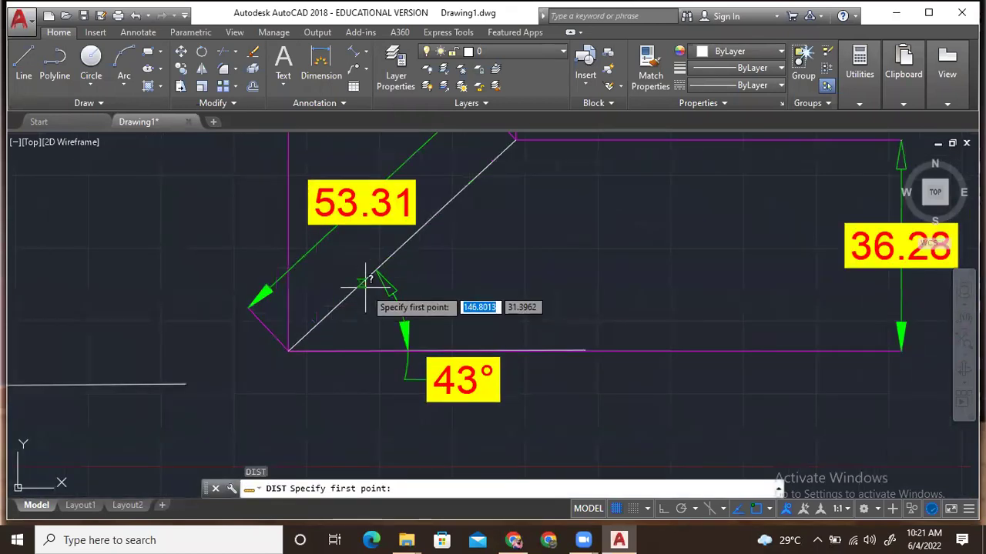
left_click(298, 347)
scroll(521, 198, "down", 2)
middle_click_drag(522, 197, 492, 322)
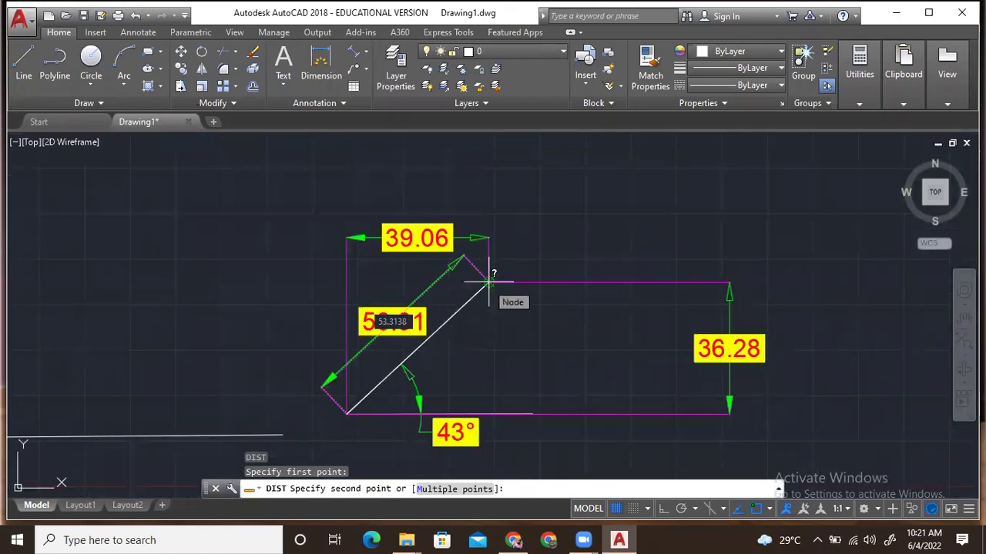
left_click(488, 283)
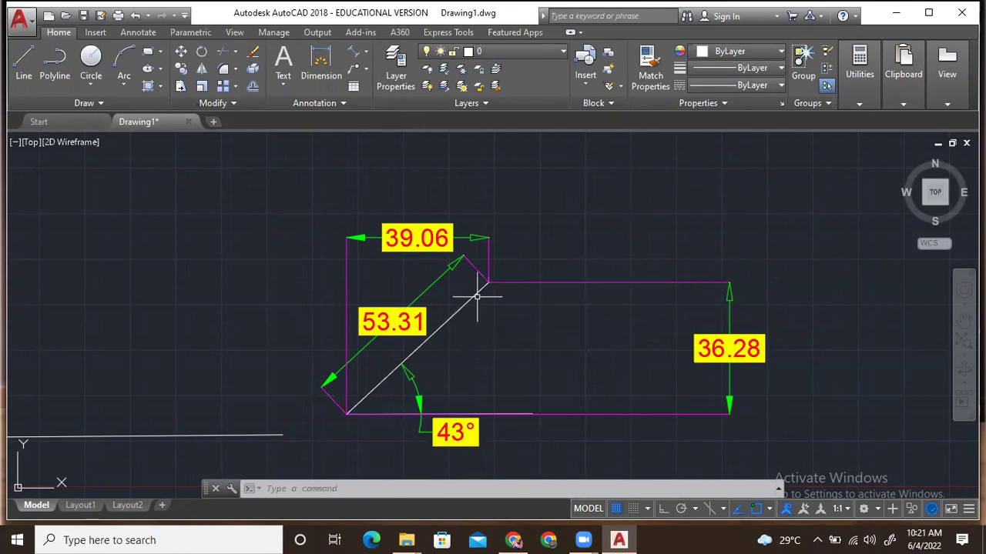
Draw a vertical line with Ortho on in the empty area beyond the 36.28 dimension
scroll(469, 293, "up", 1)
scroll(451, 283, "down", 3)
mouse_move(443, 285)
middle_mouse_down()
mouse_move(516, 255)
mouse_move(160, 261)
middle_mouse_up()
scroll(261, 296, "down", 1)
middle_click_drag(261, 297, 112, 303)
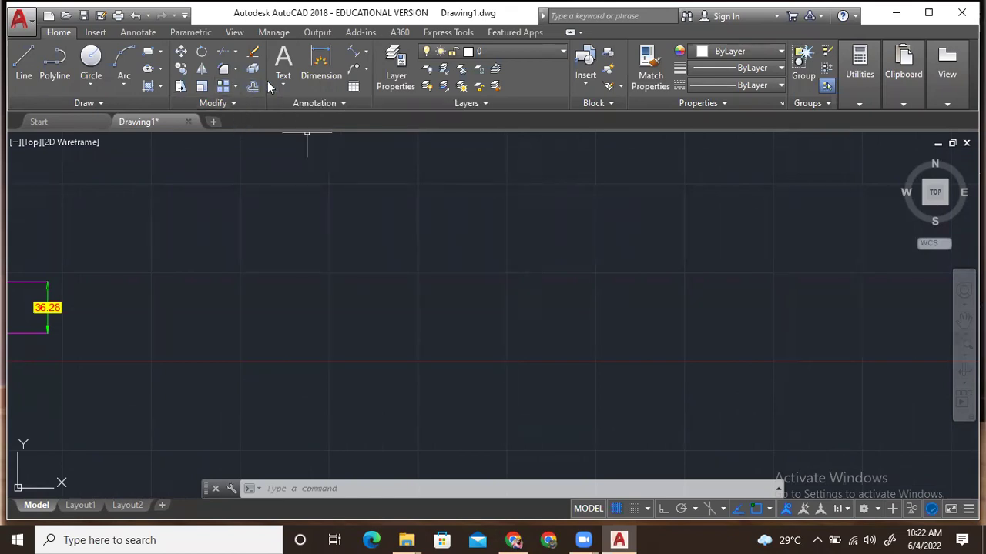
type("l")
key("Return")
left_click(328, 268)
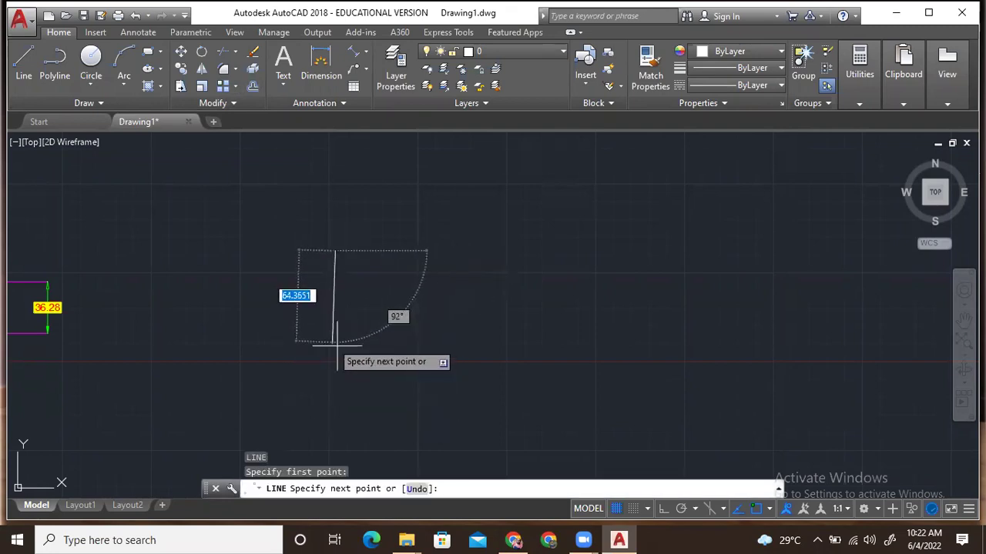
key("F8")
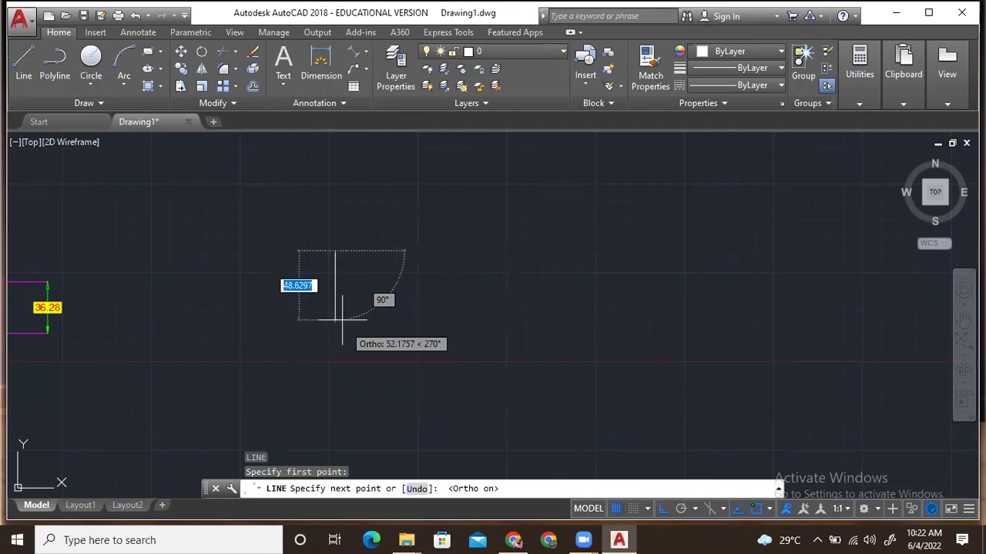
left_click(337, 339)
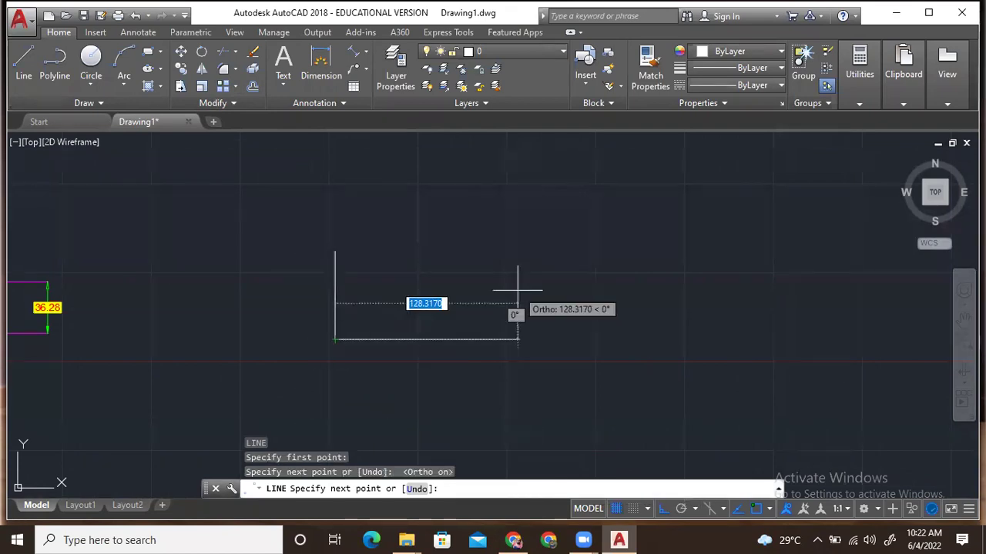
key("Escape")
scroll(253, 285, "down", 2)
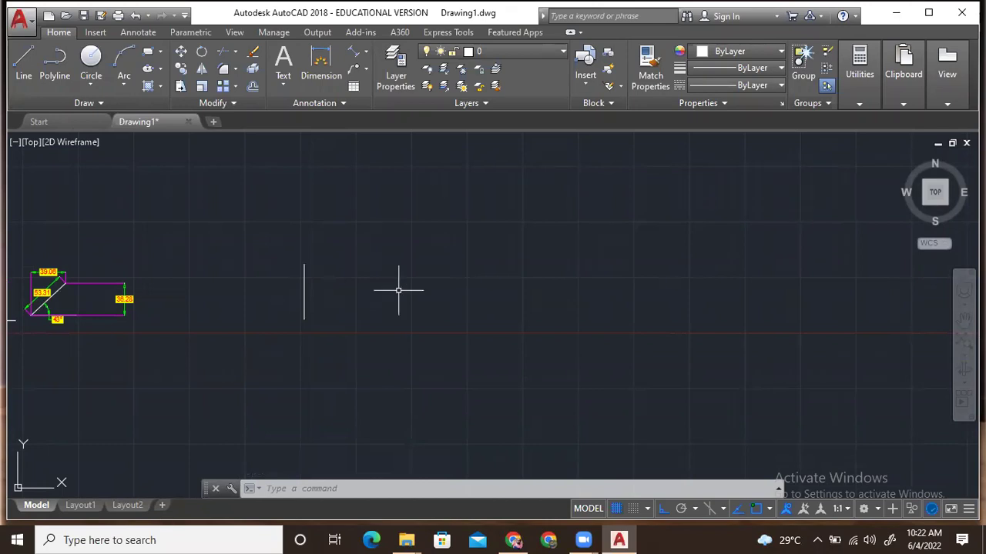
Offset the vertical line by 250 mm on the side away from the dimensioned inclined line
scroll(293, 276, "up", 4)
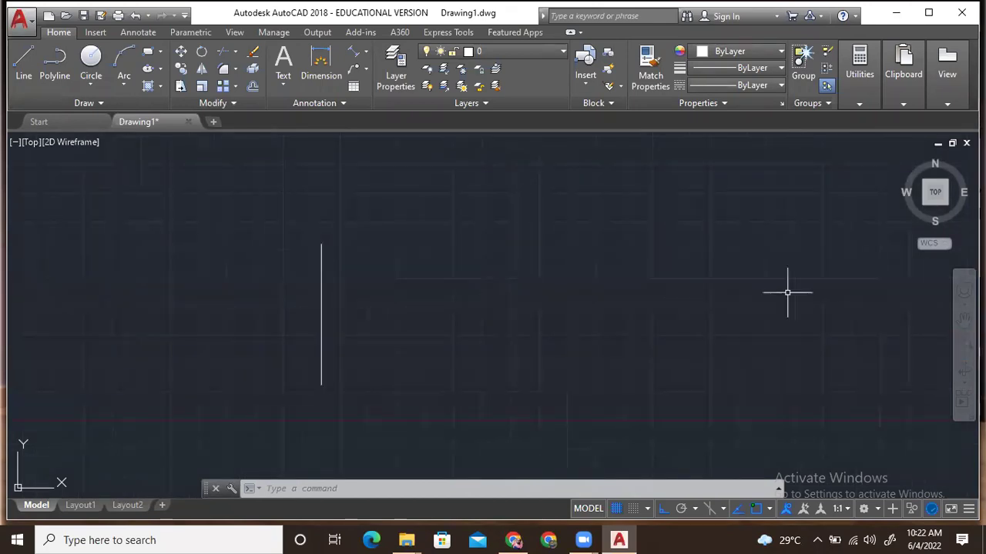
scroll(674, 318, "down", 2)
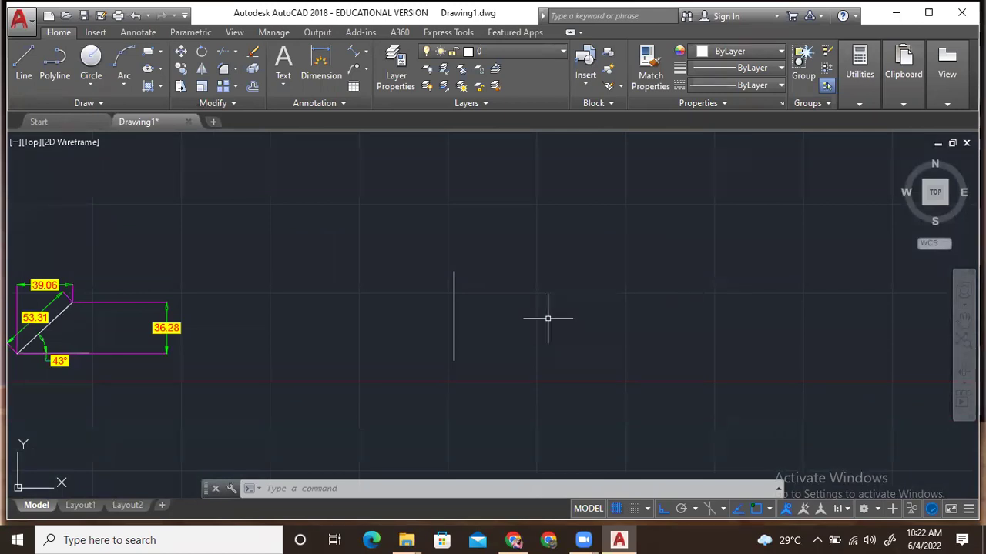
scroll(450, 240, "down", 3)
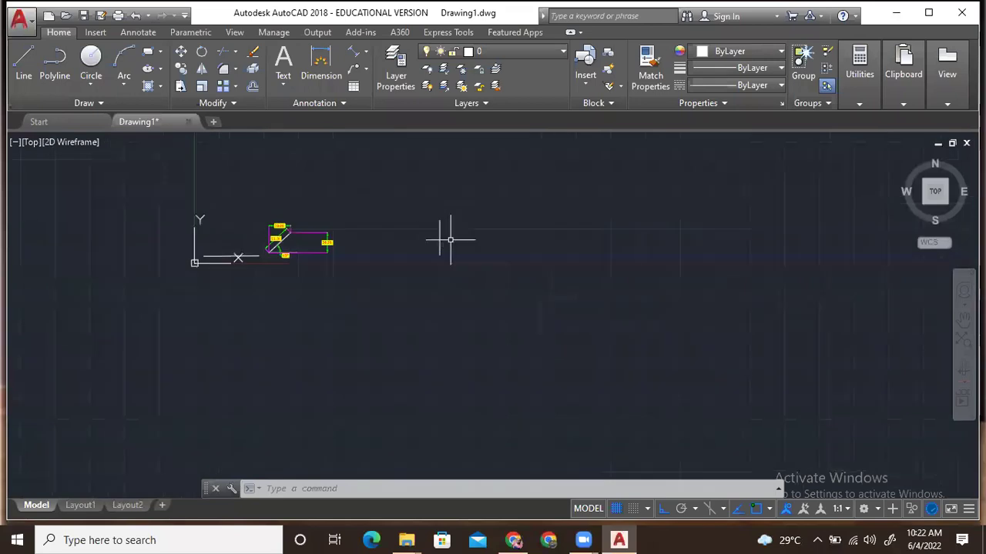
scroll(429, 231, "up", 2)
scroll(367, 342, "down", 2)
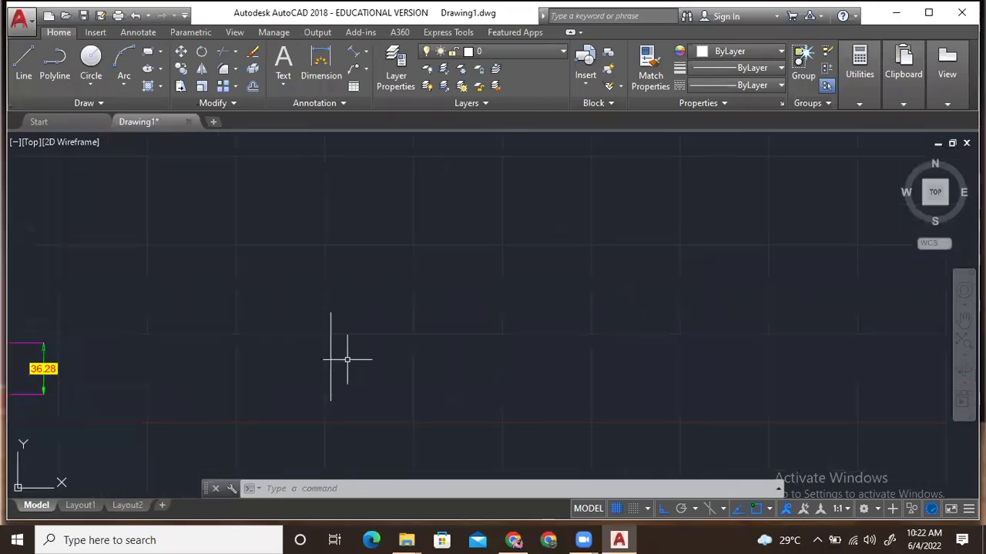
type("O")
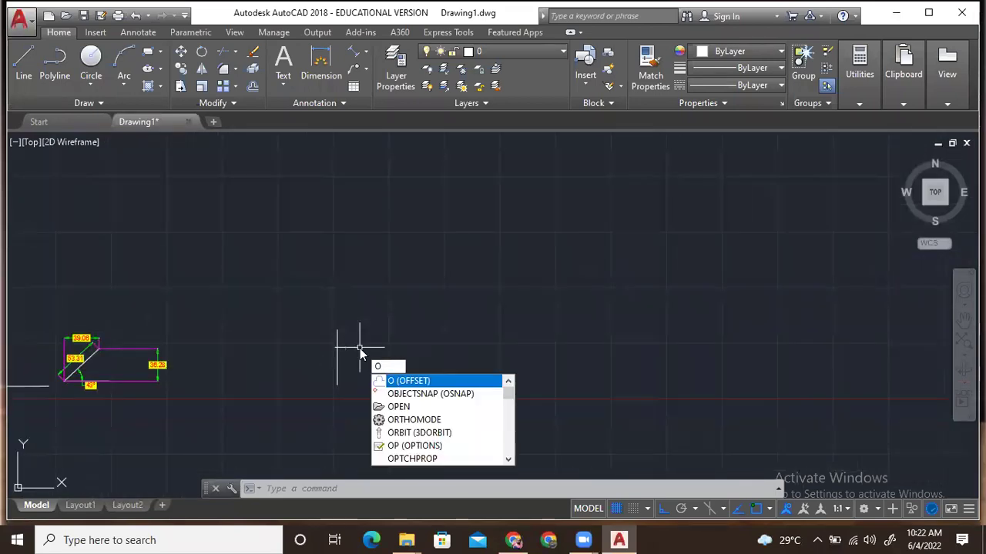
key("Return")
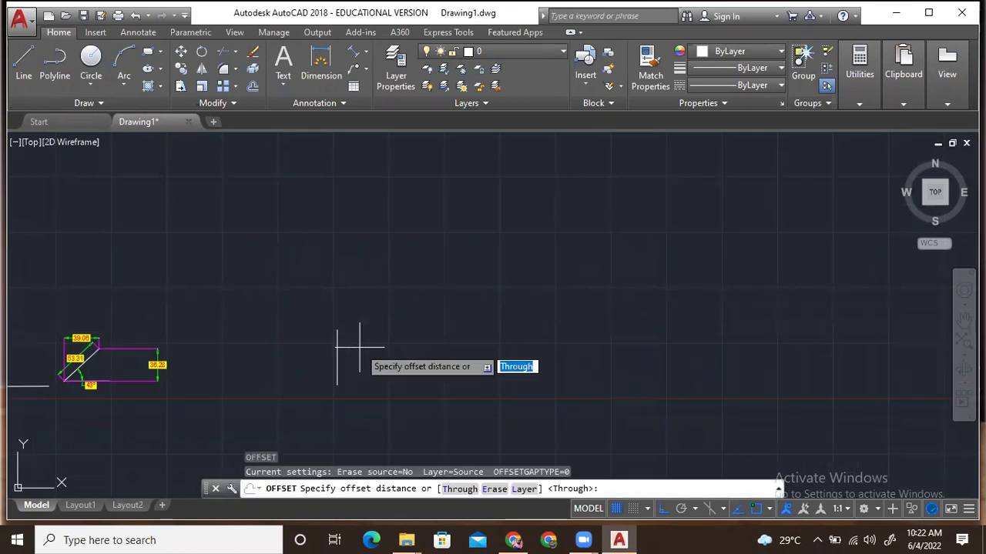
key("Return")
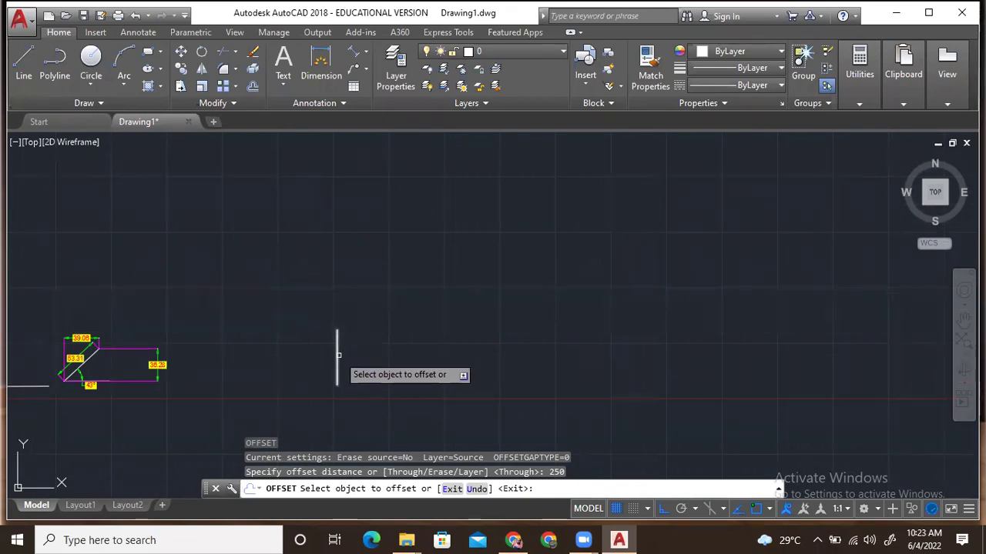
left_click(338, 355)
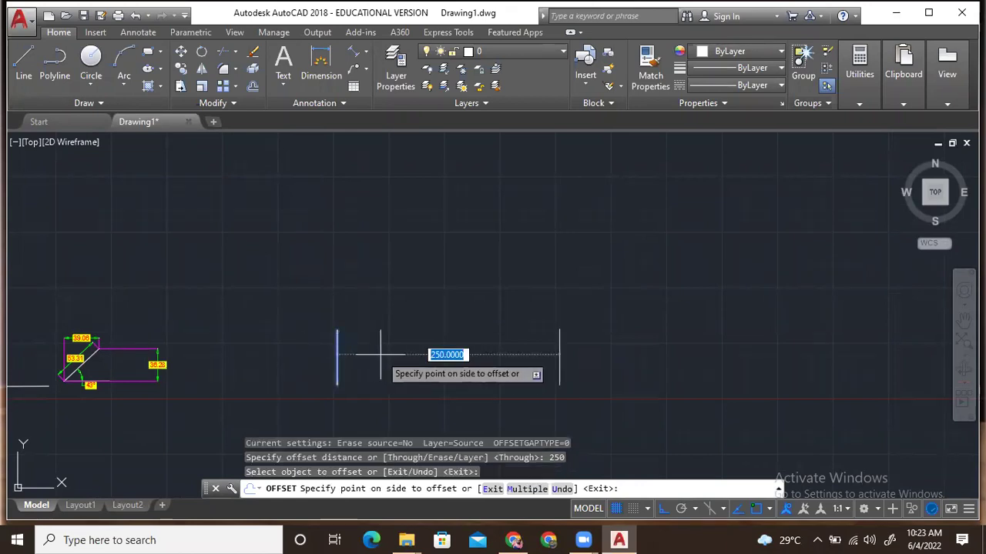
scroll(394, 355, "down", 2)
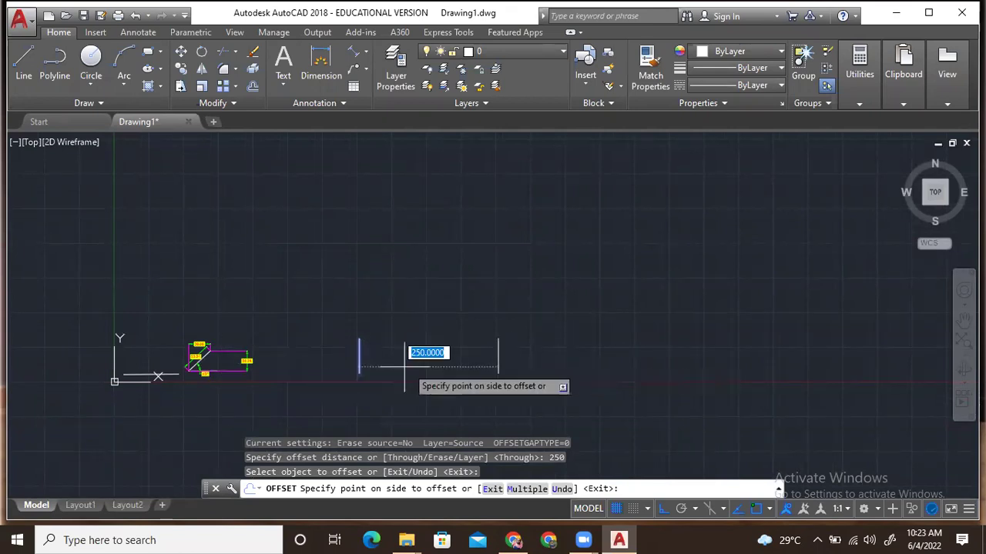
left_click(460, 356)
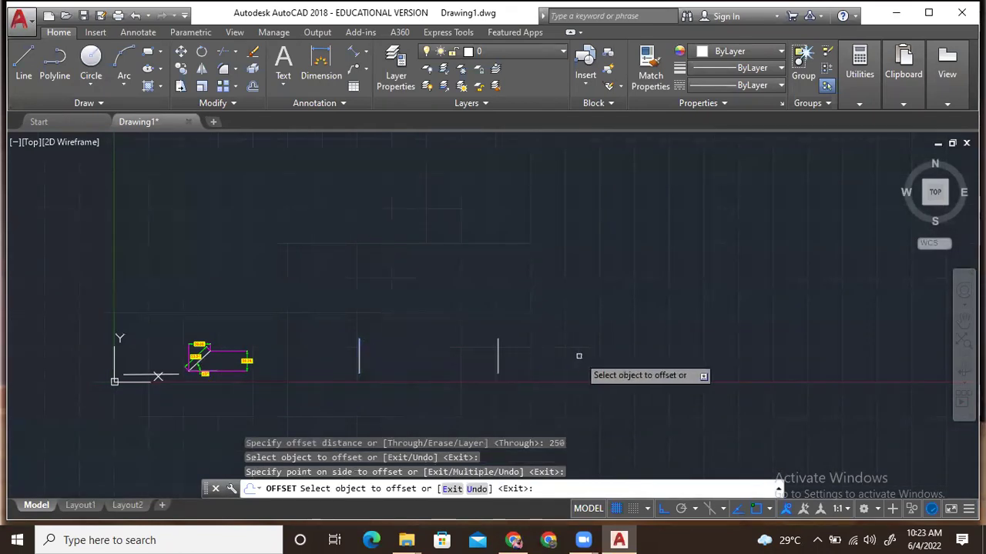
Offset each newest vertical line by the same 250 mm in the same direction, adding four more evenly spaced lines
left_click(496, 355)
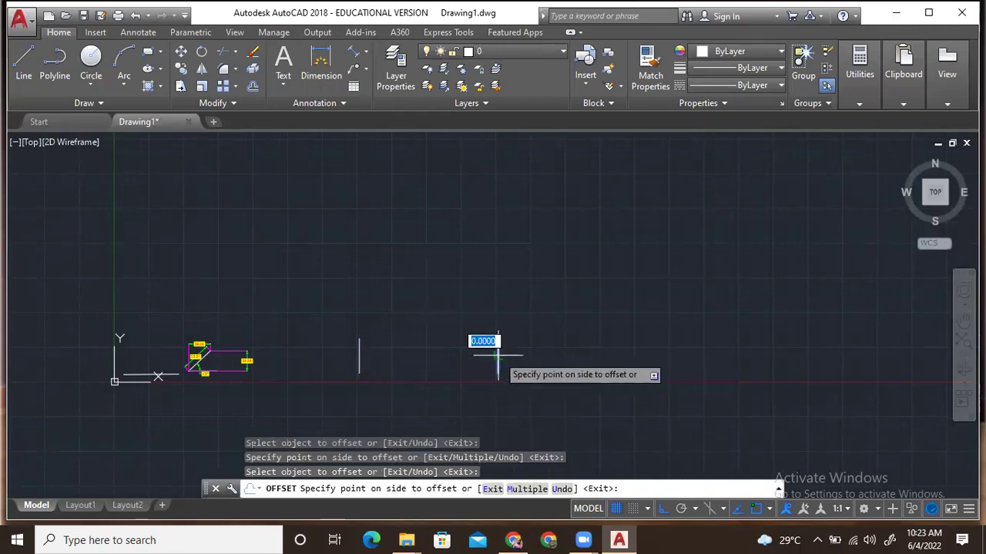
left_click(547, 358)
left_click(637, 353)
left_click(777, 347)
left_click(776, 353)
left_click(852, 347)
middle_click_drag(804, 347, 704, 342)
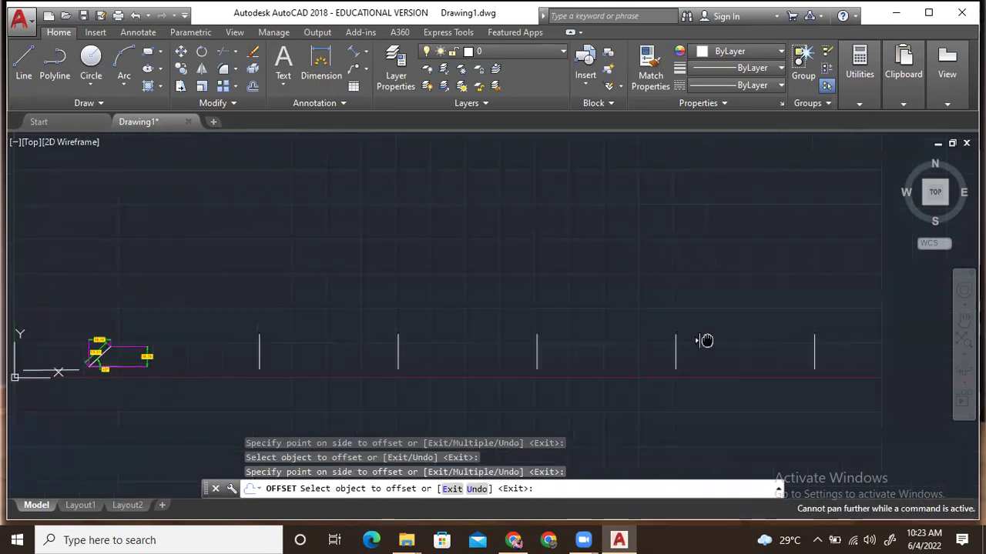
left_click(814, 346)
left_click(836, 345)
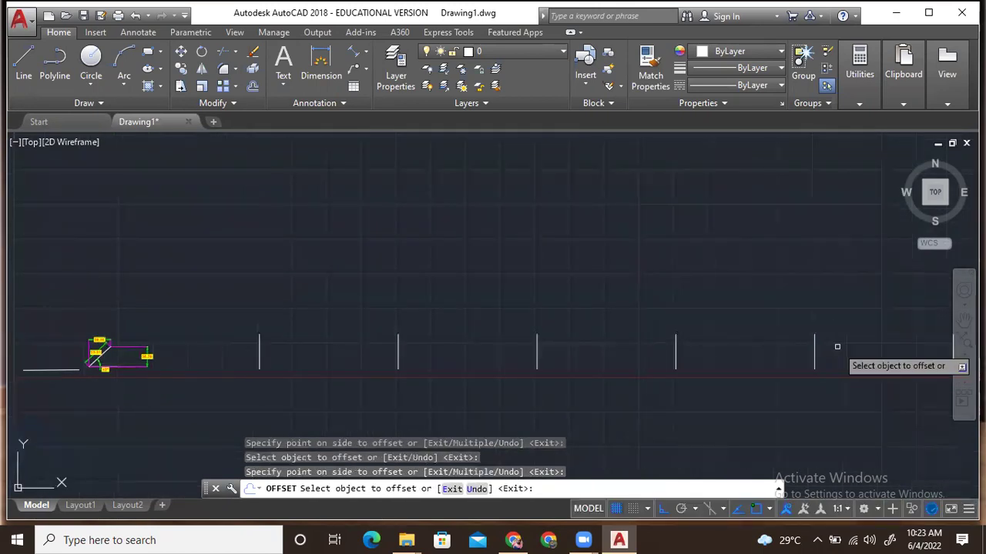
key("Escape")
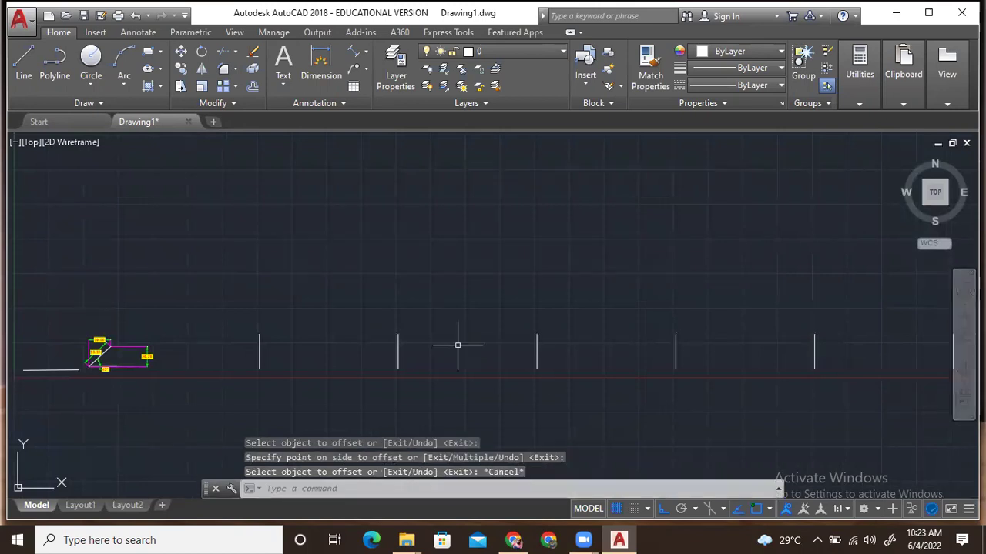
scroll(379, 360, "down", 2)
scroll(380, 360, "up", 4)
scroll(377, 365, "down", 1)
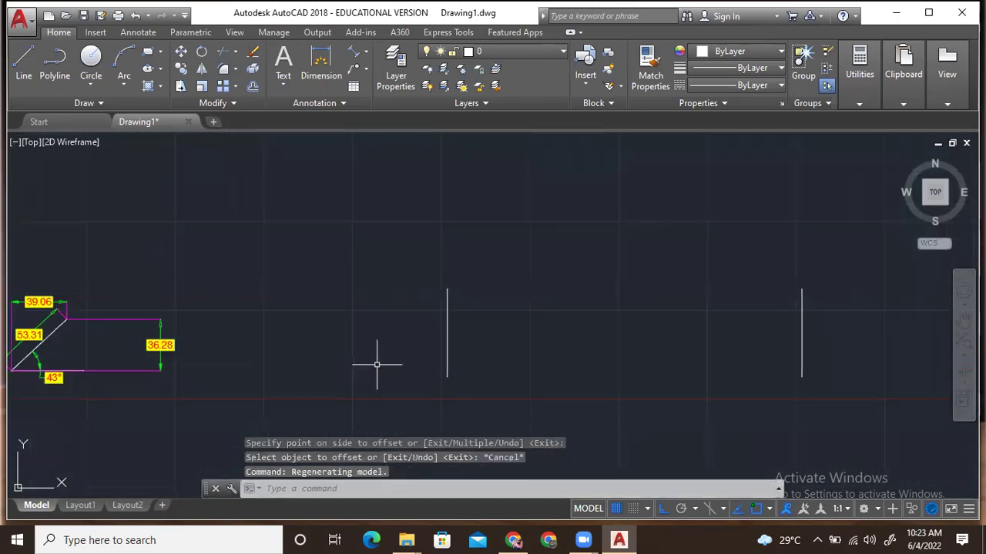
Offset the leftmost tall vertical line 25 units to the right, and offset that copy another 25 units right
scroll(402, 354, "down", 1)
scroll(411, 354, "up", 1)
middle_click_drag(412, 354, 226, 352)
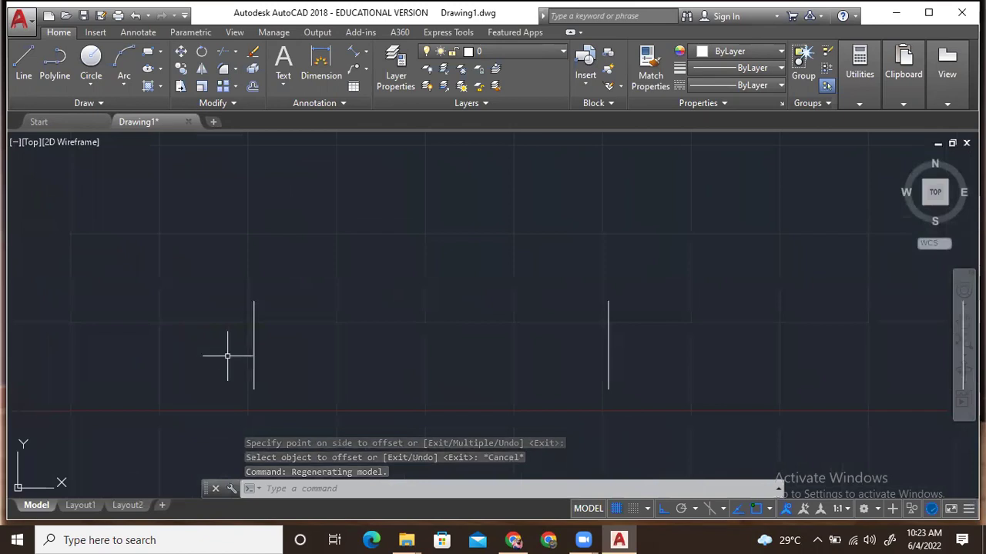
type("o")
key("Return")
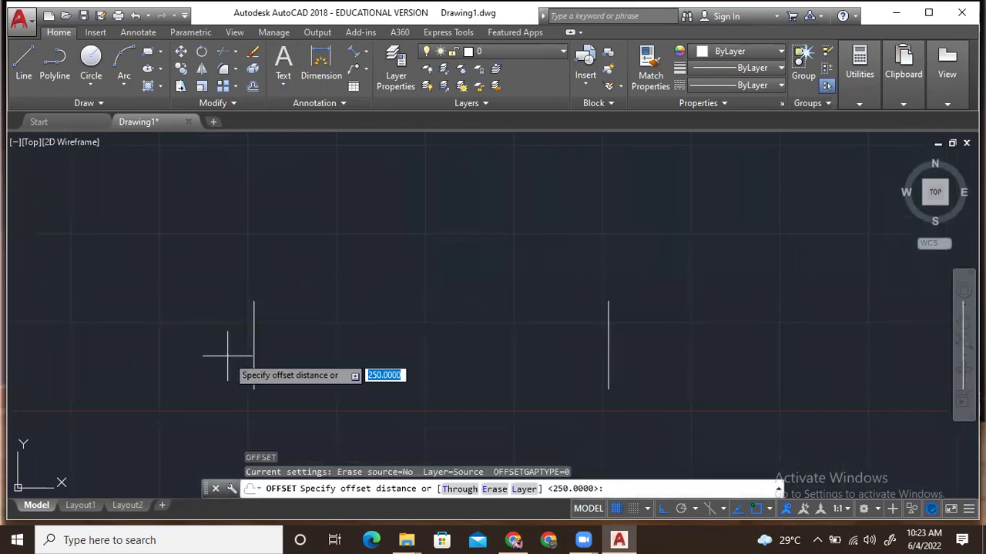
type("25")
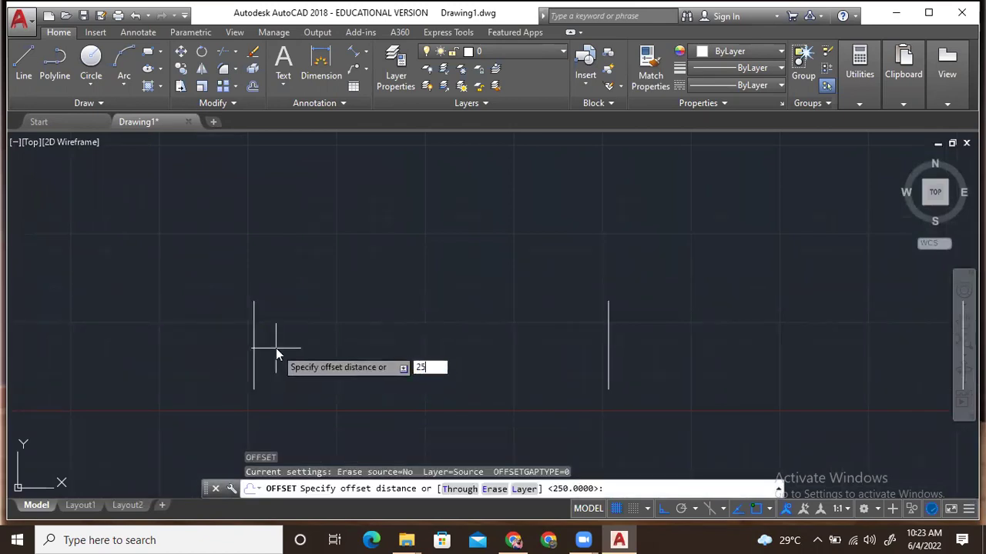
key("Return")
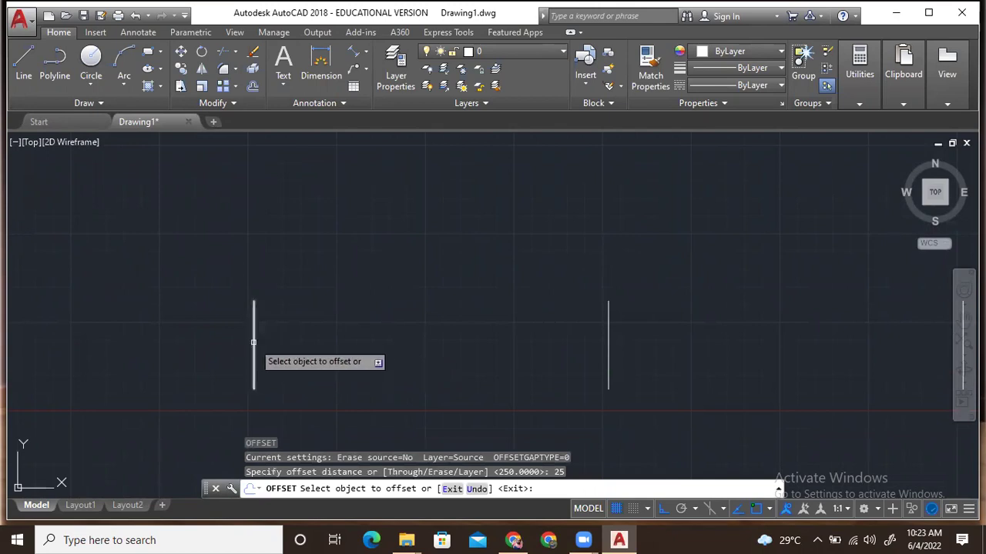
left_click(253, 341)
left_click(277, 341)
left_click(290, 341)
left_click(297, 341)
Offset the same original vertical line 25 units to the left three times, each copy from the previous one, and end the Offset command
left_click(254, 344)
left_click(234, 341)
left_click(218, 343)
left_click(197, 344)
left_click(183, 346)
left_click(161, 345)
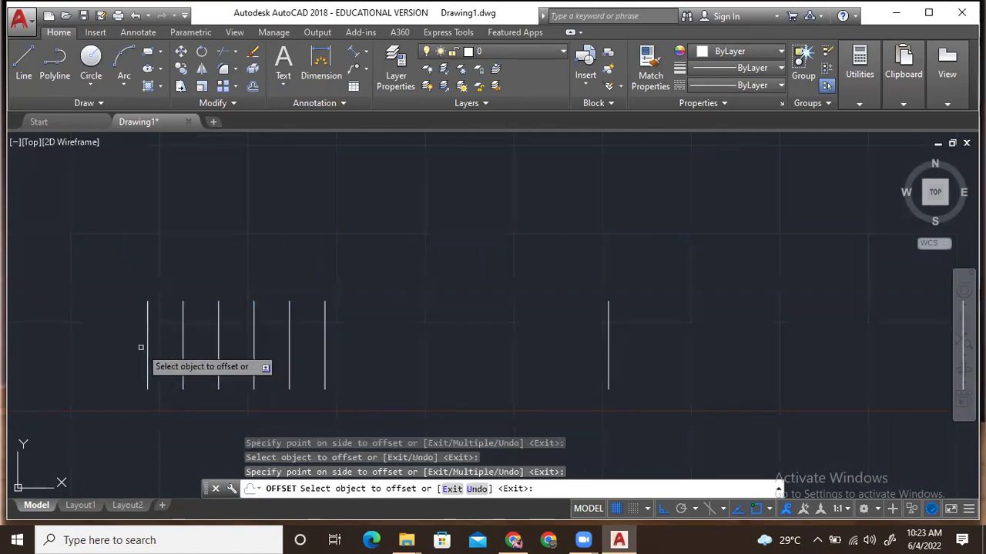
left_click(218, 331)
scroll(224, 248, "down", 4)
middle_click_drag(224, 248, 214, 315)
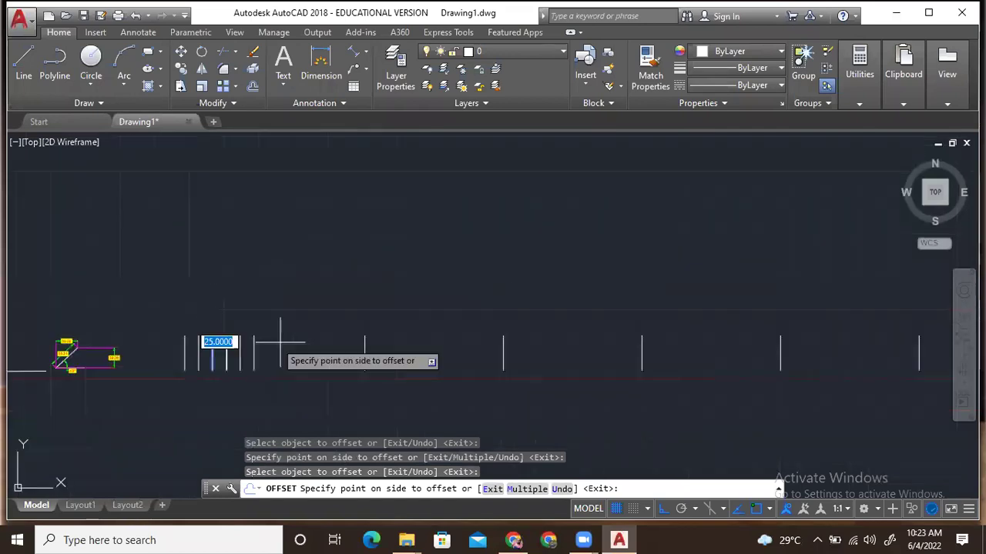
key("Escape")
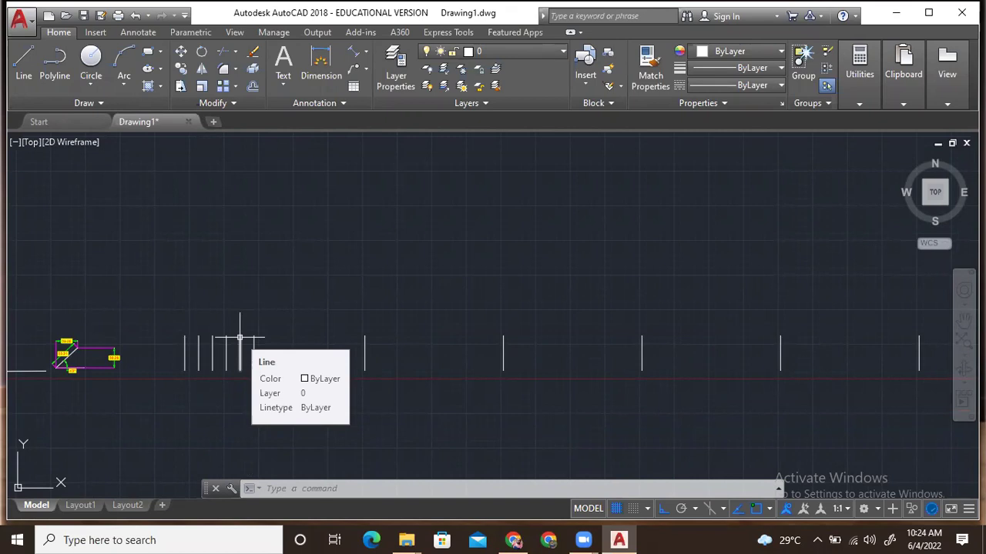
Draw horizontal lines joining the top ends and the bottom ends of the six closely spaced vertical lines
key("space")
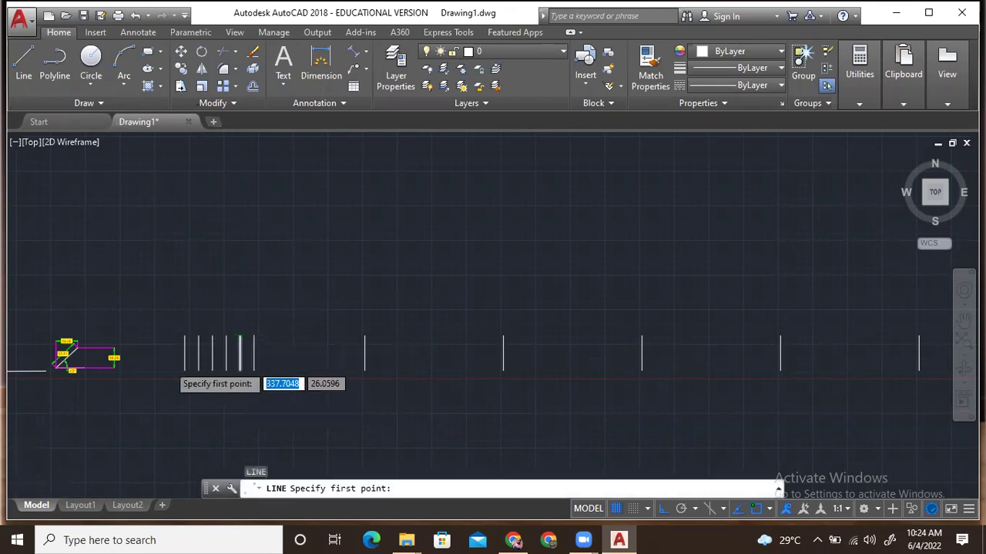
scroll(177, 332, "up", 2)
left_click(195, 318)
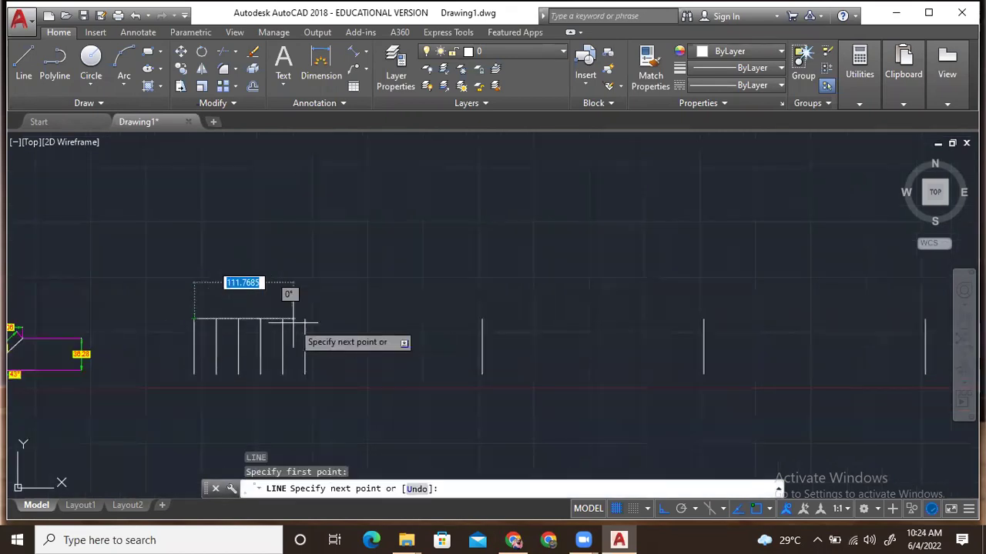
left_click(305, 318)
key("space")
key("space")
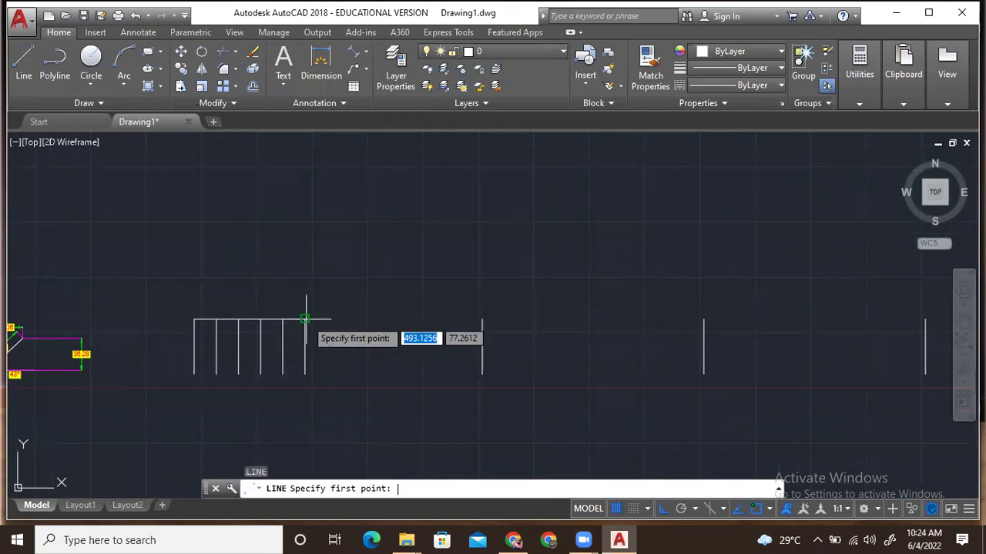
left_click(194, 373)
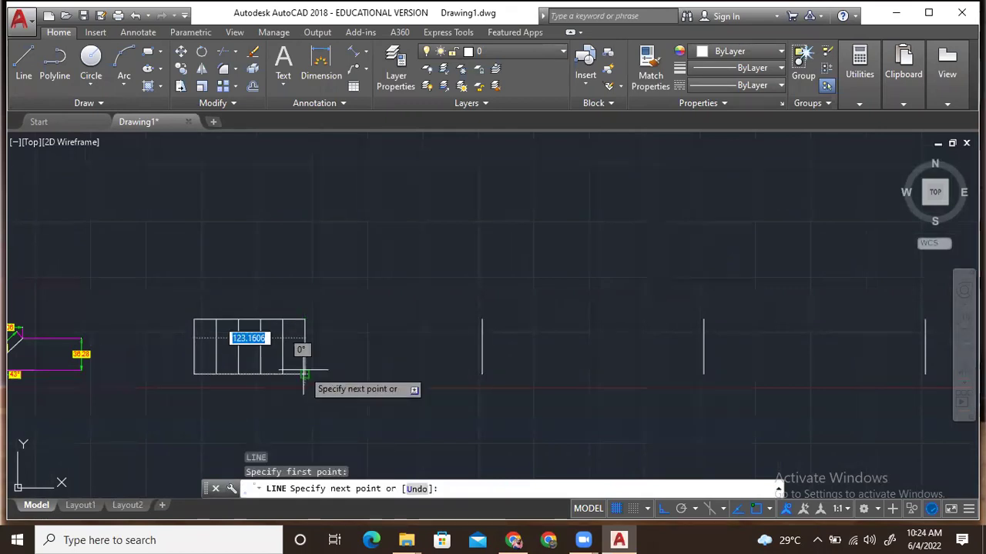
left_click(305, 374)
key("space")
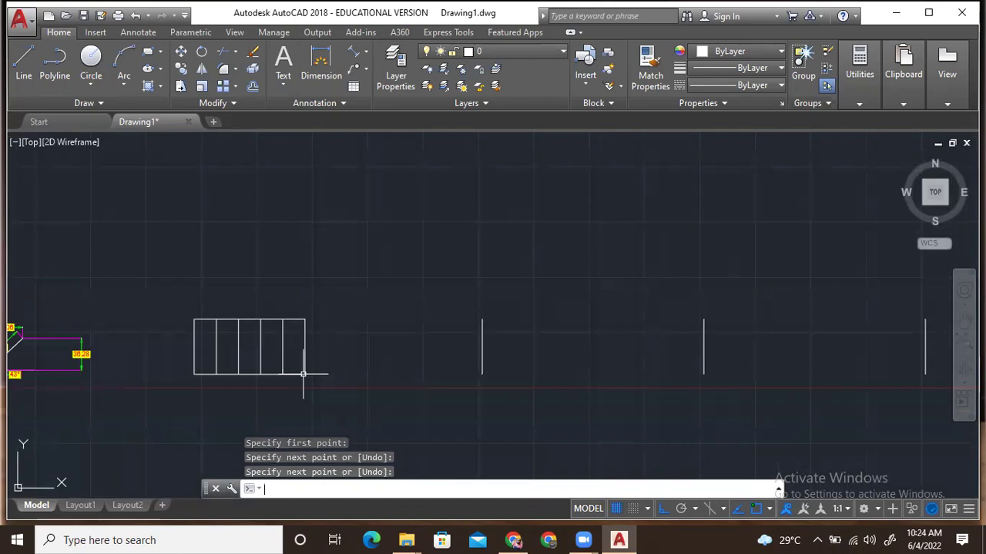
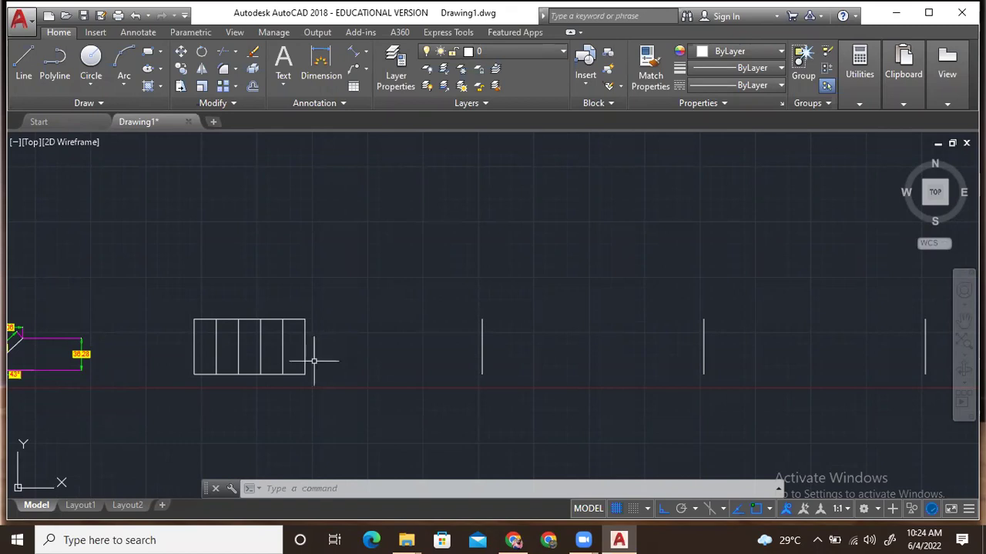
Draw a rectangle about 200 units wide in the empty area above the row of vertical lines
scroll(314, 360, "down", 4)
middle_click_drag(314, 360, 197, 407)
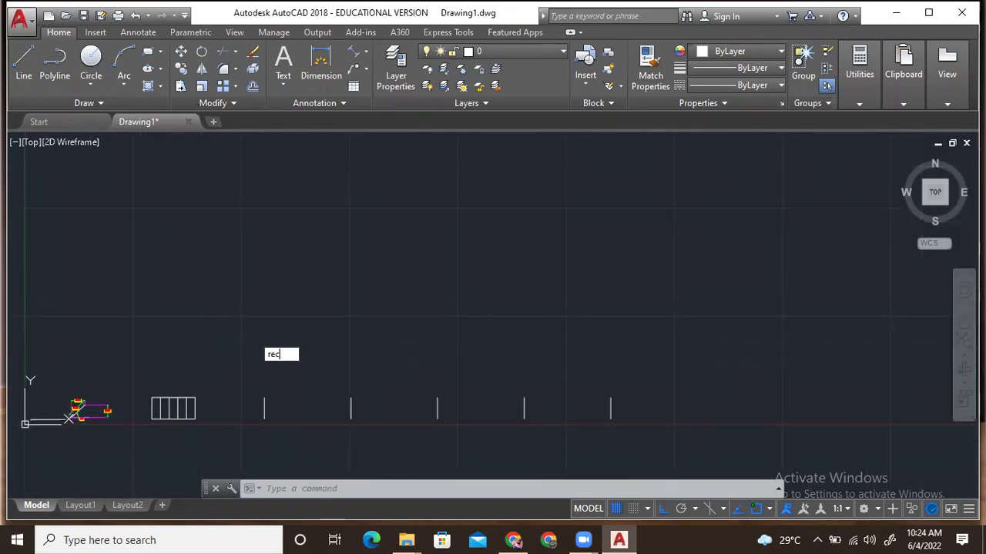
key("Return")
left_click(328, 292)
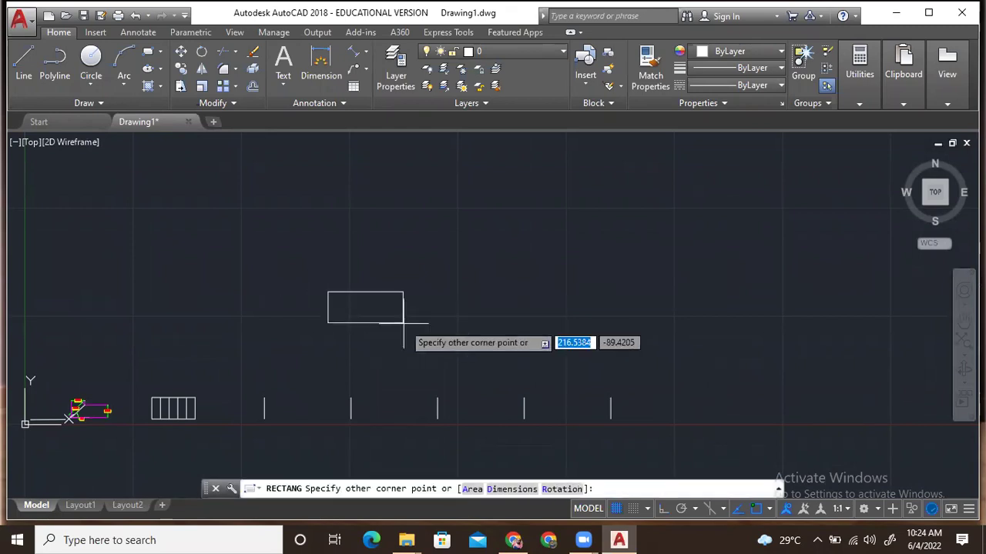
left_click(397, 347)
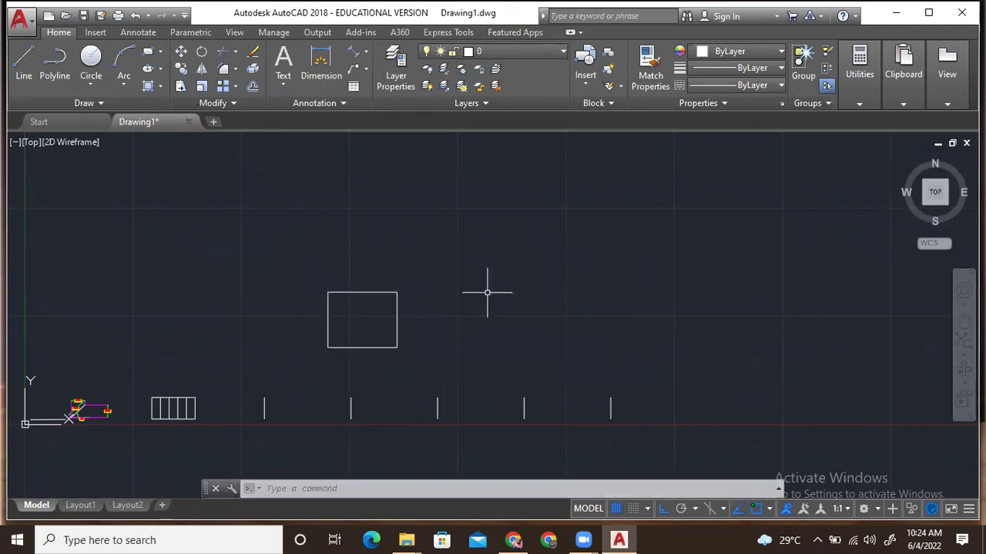
Offset the rectangle outward by 25 units
key("Return")
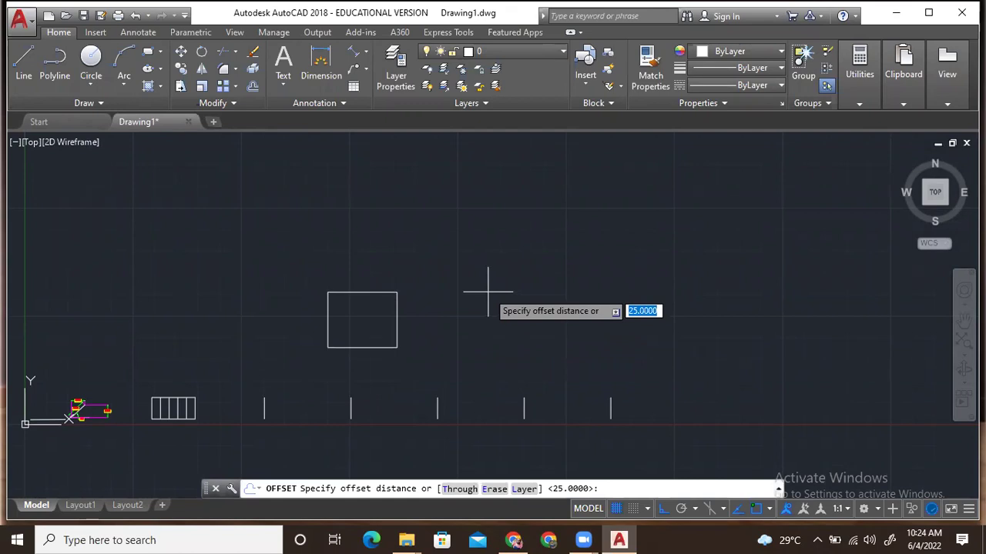
type("25")
key("Return")
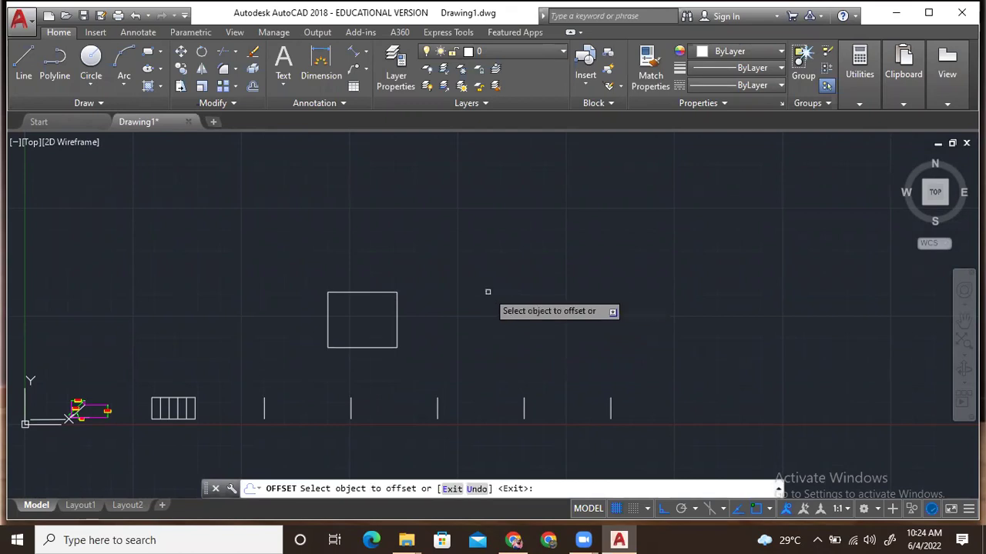
left_click(397, 321)
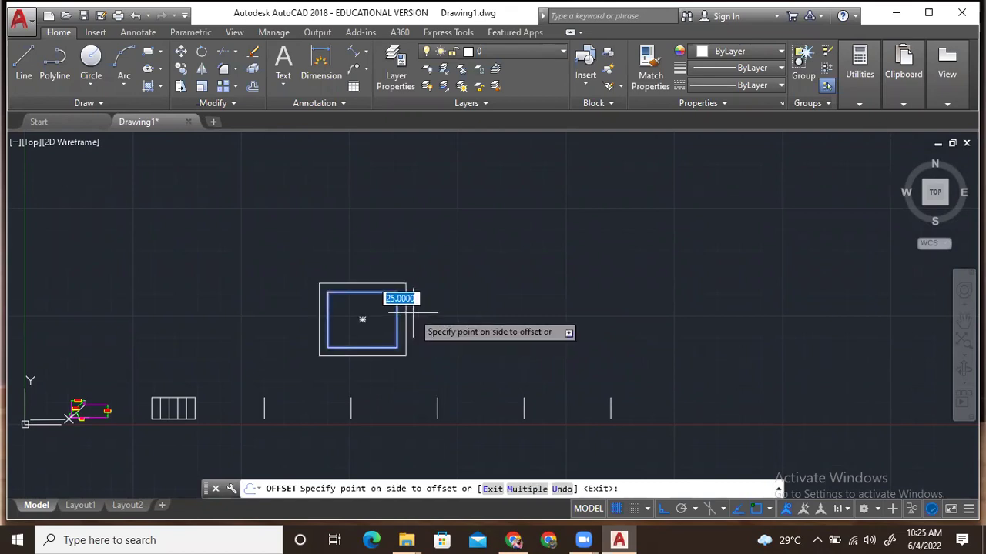
scroll(446, 302, "up", 5)
scroll(306, 348, "down", 1)
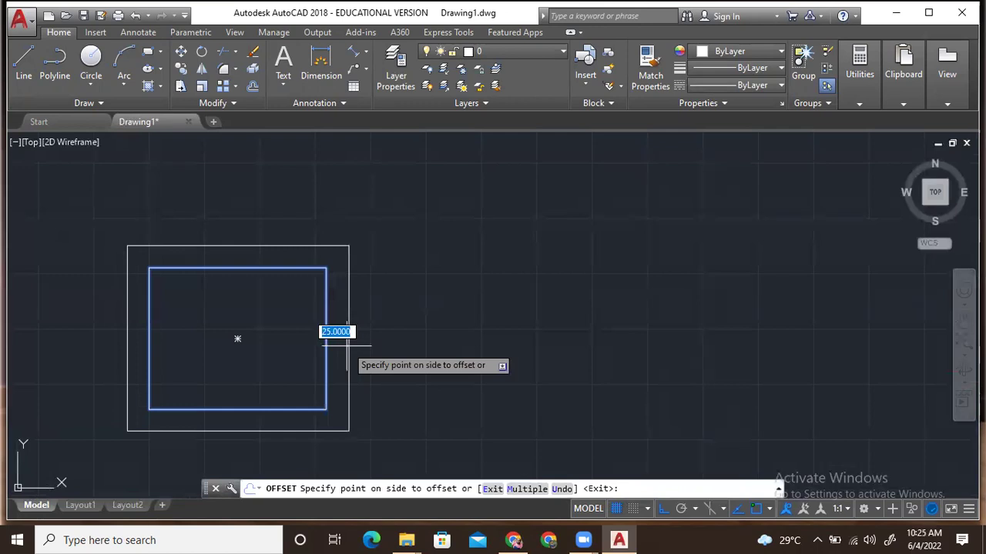
left_click(346, 346)
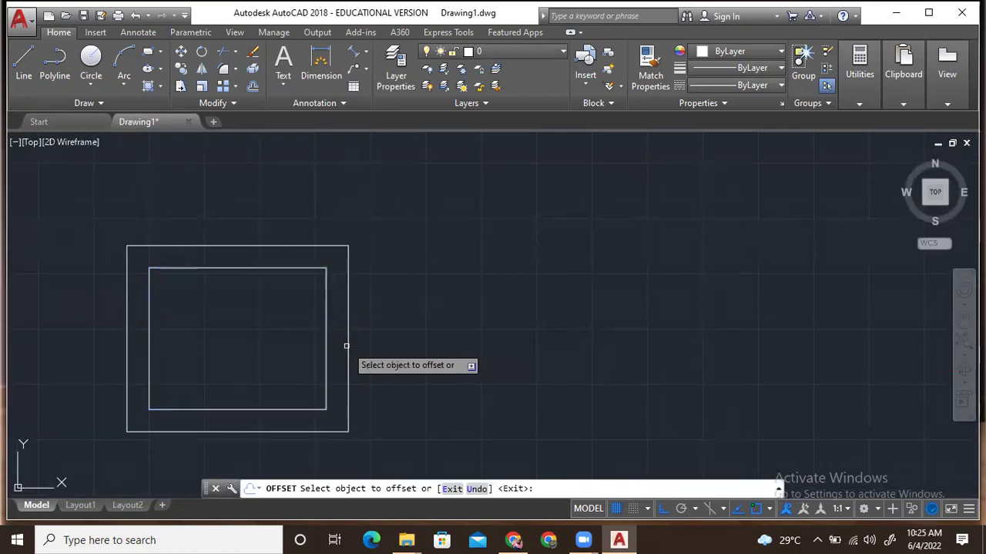
Offset the original rectangle inward three times at 25 units, each from the newest inner rectangle
left_click(326, 345)
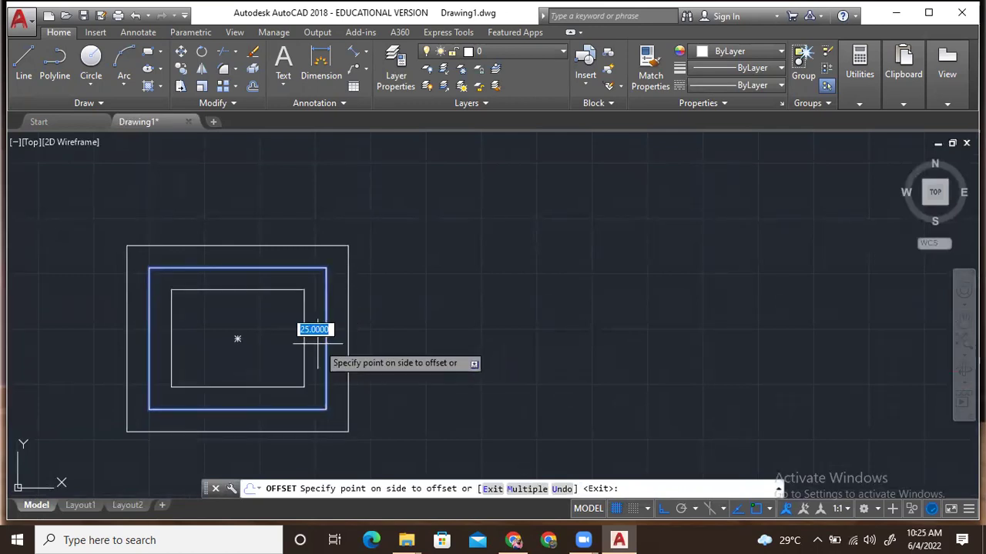
left_click(282, 343)
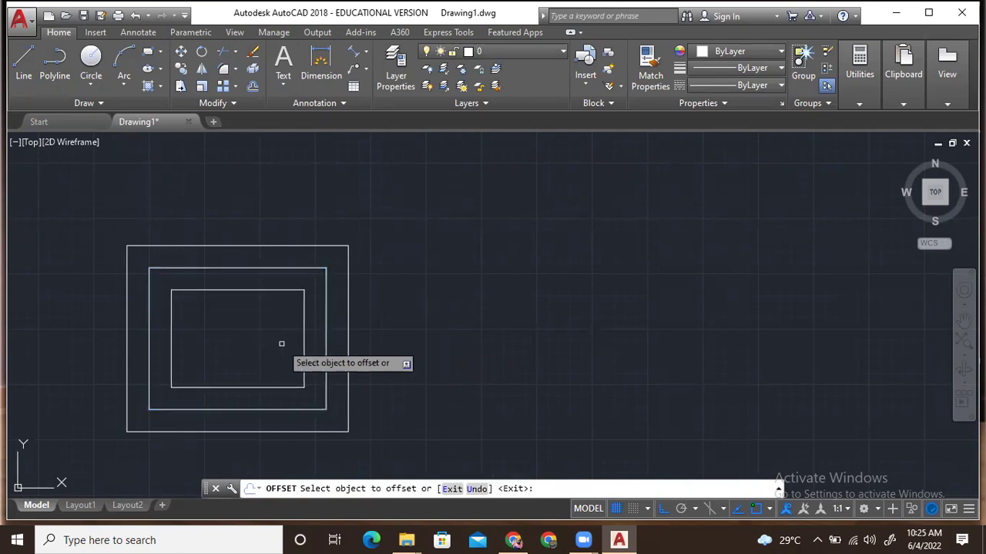
left_click(304, 341)
left_click(283, 343)
left_click(282, 338)
left_click(250, 341)
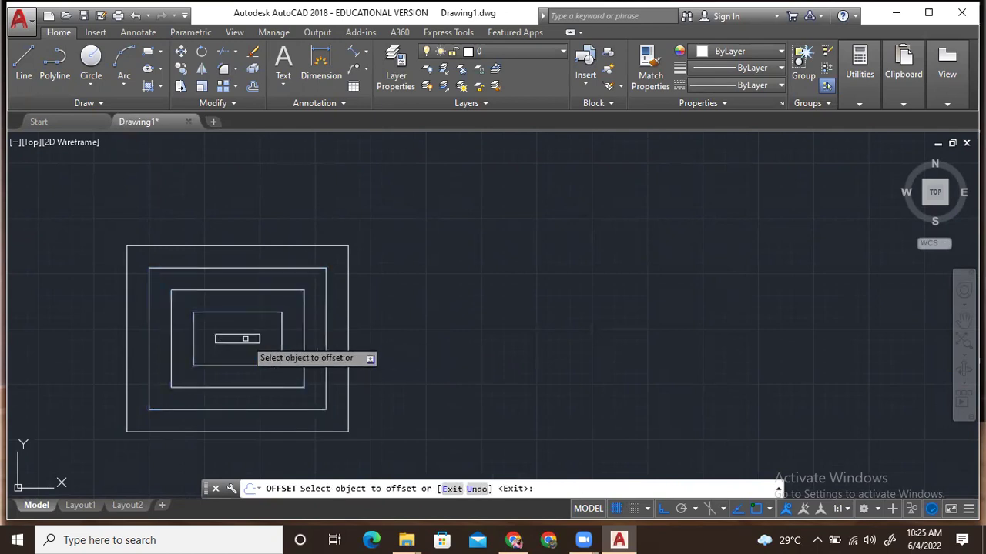
Offset the outermost rectangle outward two more times at 25 units and end the Offset command
left_click(348, 280)
left_click(376, 291)
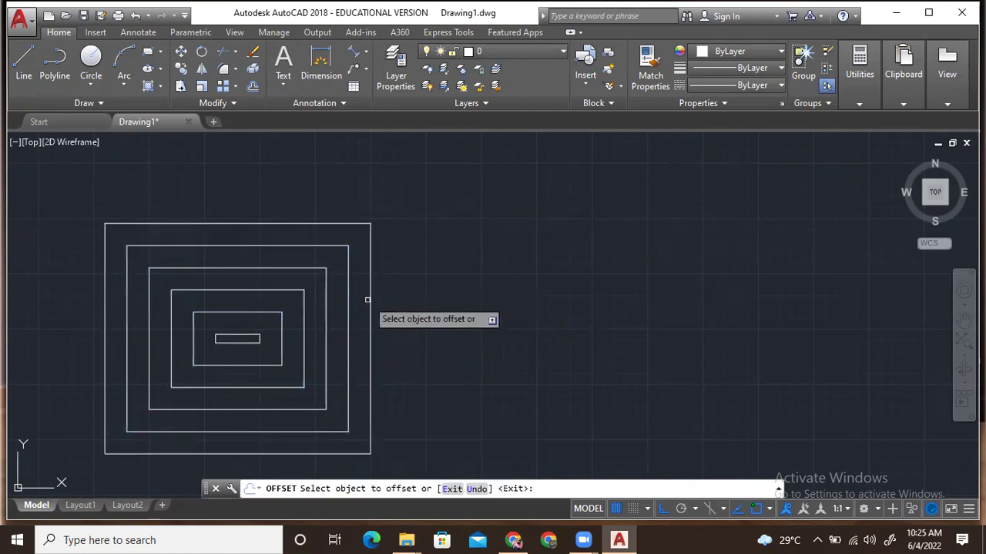
left_click(370, 305)
left_click(389, 304)
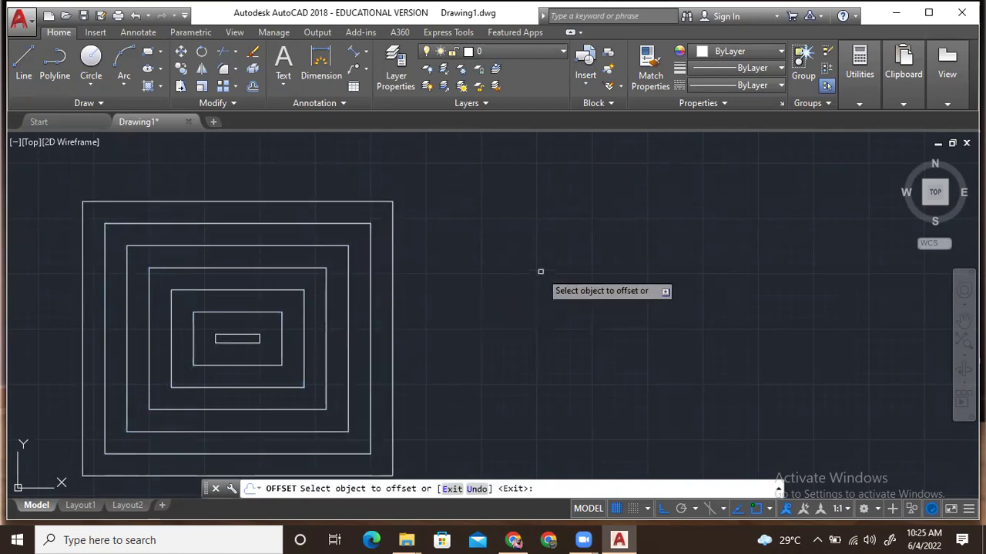
key("Return")
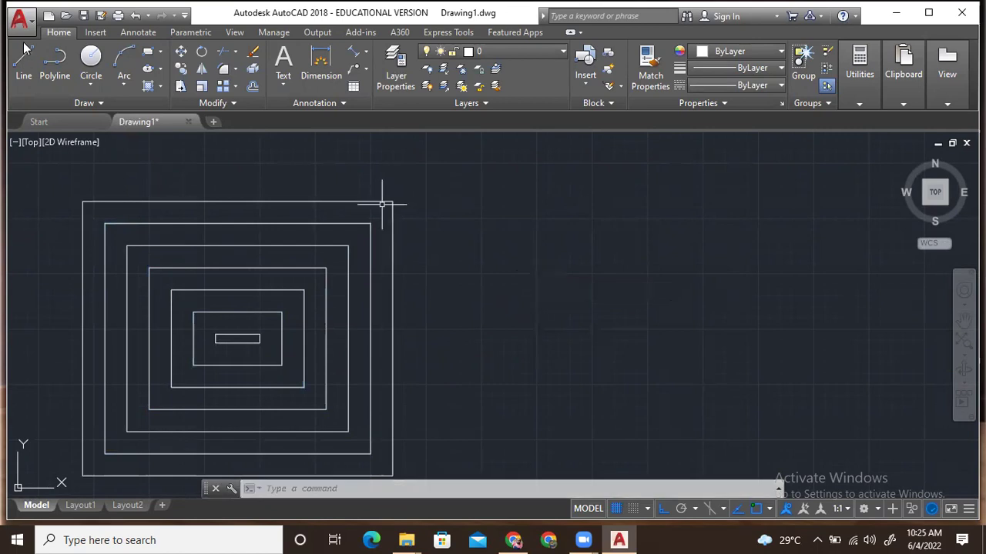
Dimension the width of the original rectangle along its top edge, placing the dimension just above it
left_click(321, 67)
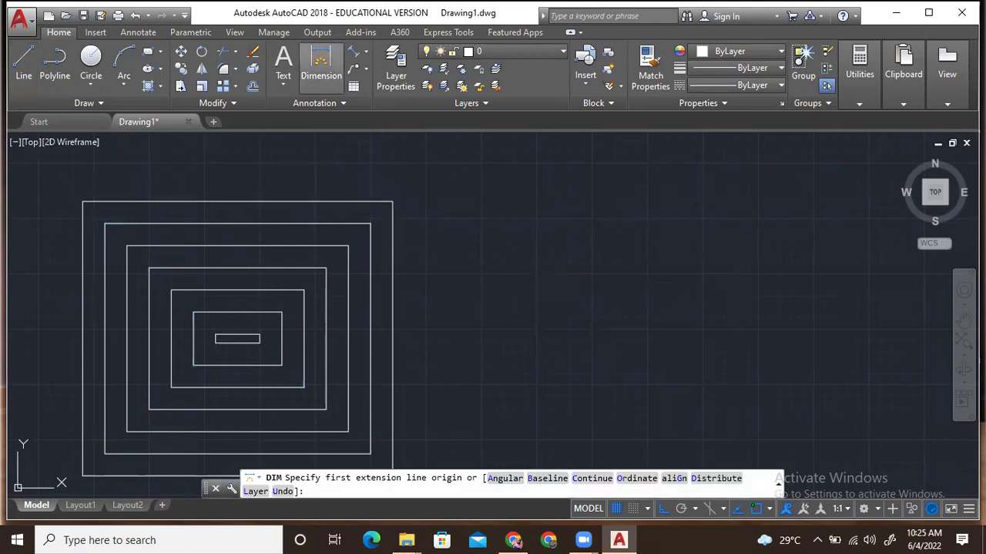
left_click(148, 268)
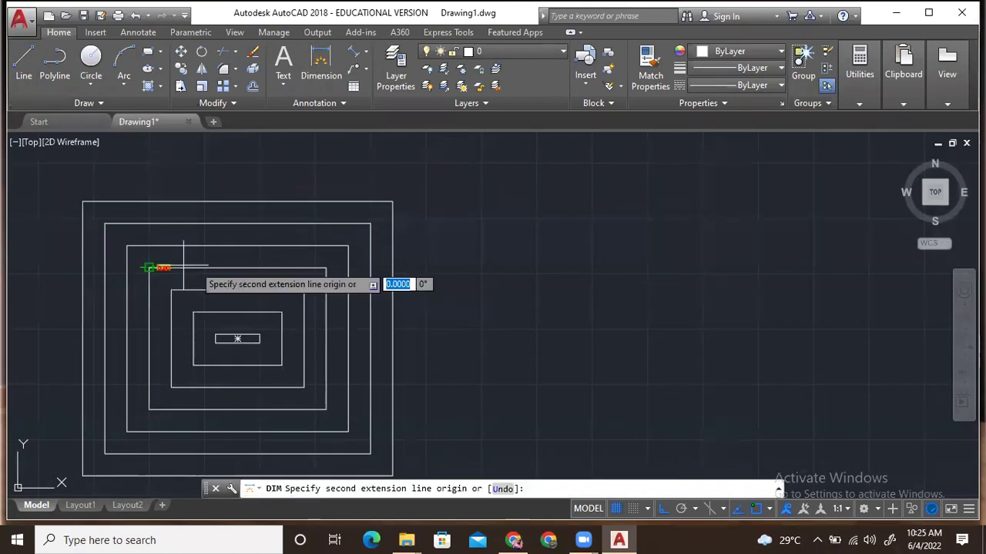
left_click(325, 268)
left_click(328, 259)
Dimension the width of the first rectangle outside the original along its top edge, placing the dimension just above it
scroll(237, 289, "up", 2)
middle_click_drag(242, 280, 292, 305)
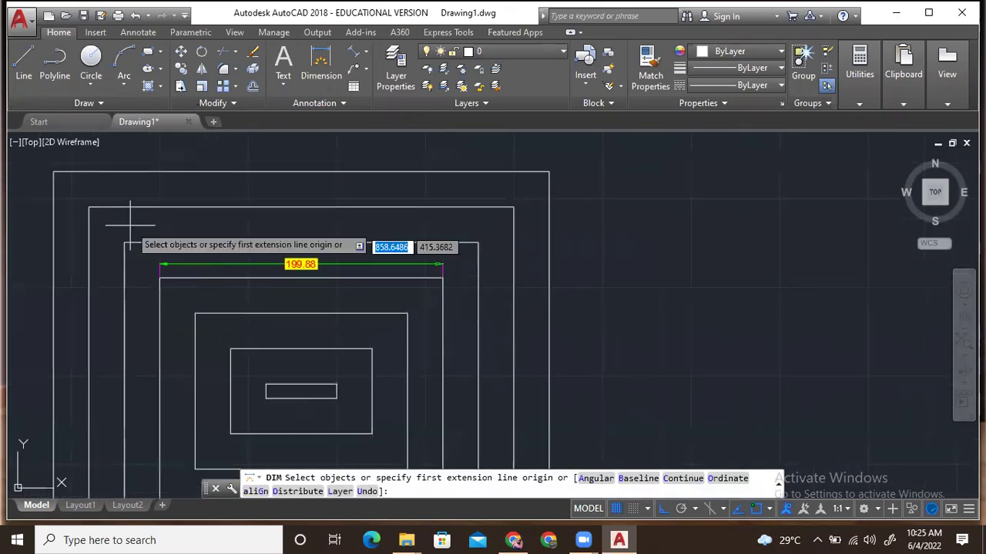
left_click(53, 171)
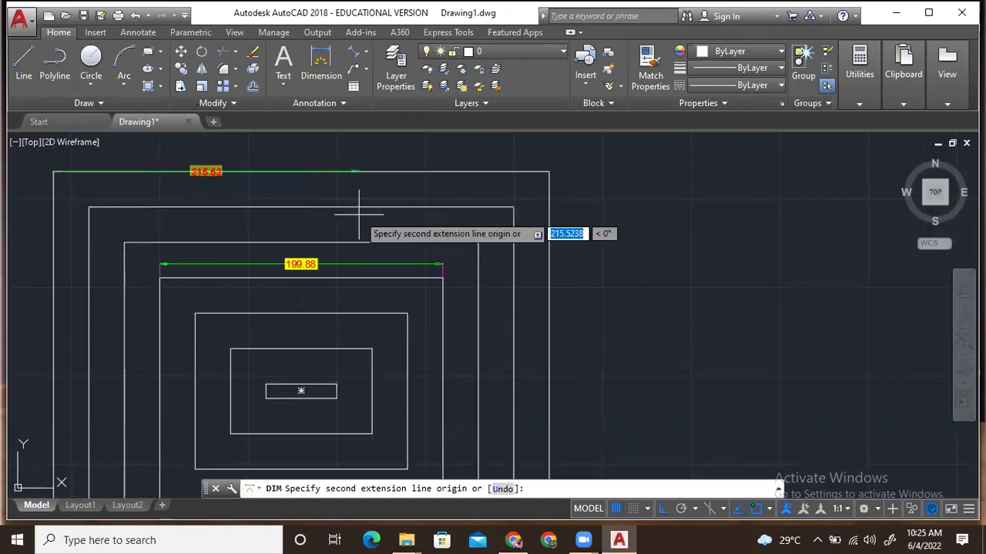
key("Escape")
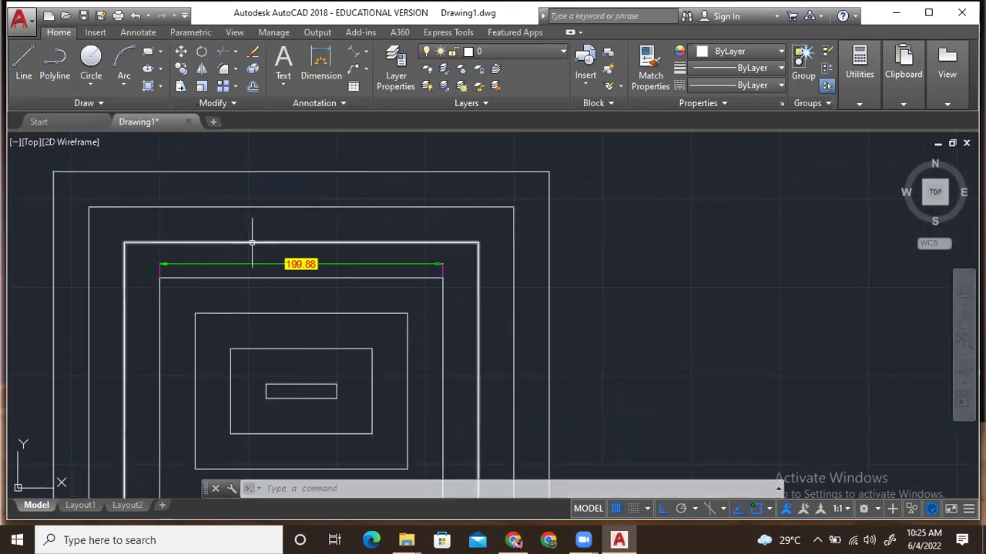
left_click(321, 67)
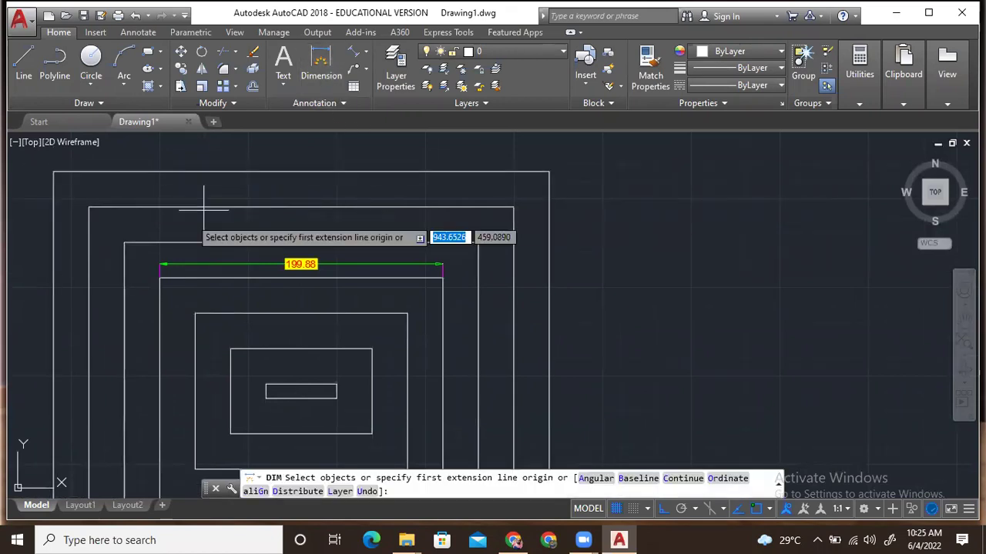
left_click(124, 244)
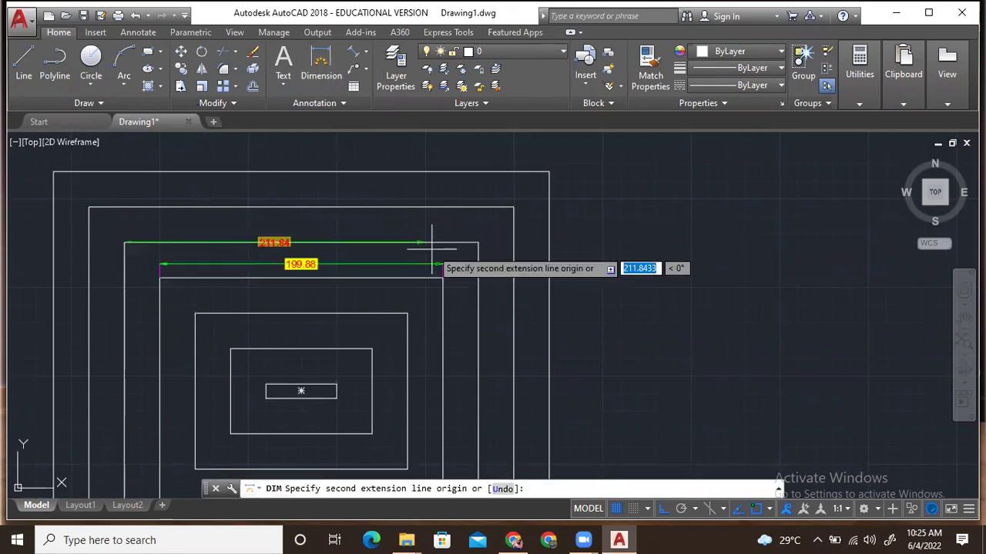
left_click(478, 243)
left_click(293, 227)
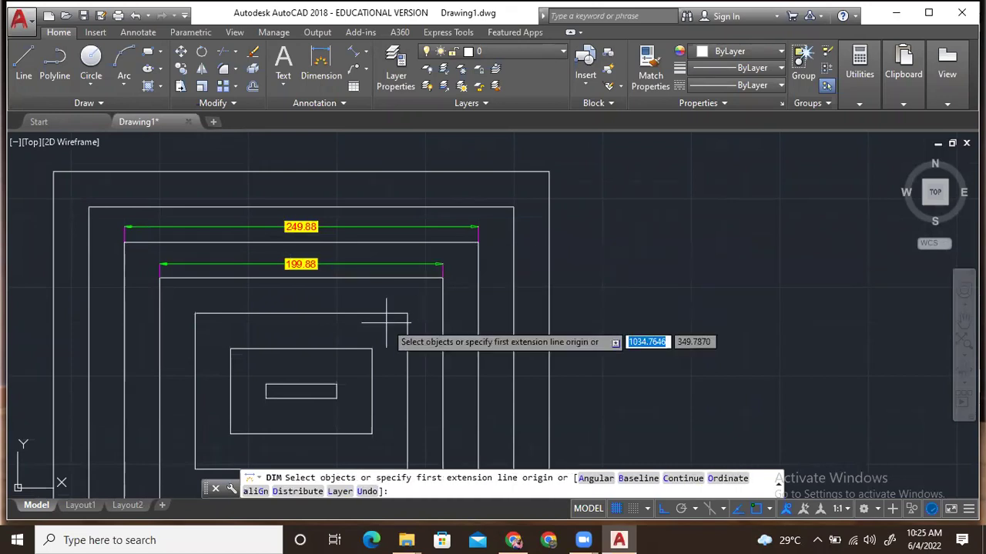
Dimension the width of the second rectangle outside the original along its top edge, placing the dimension just above it
left_click(88, 207)
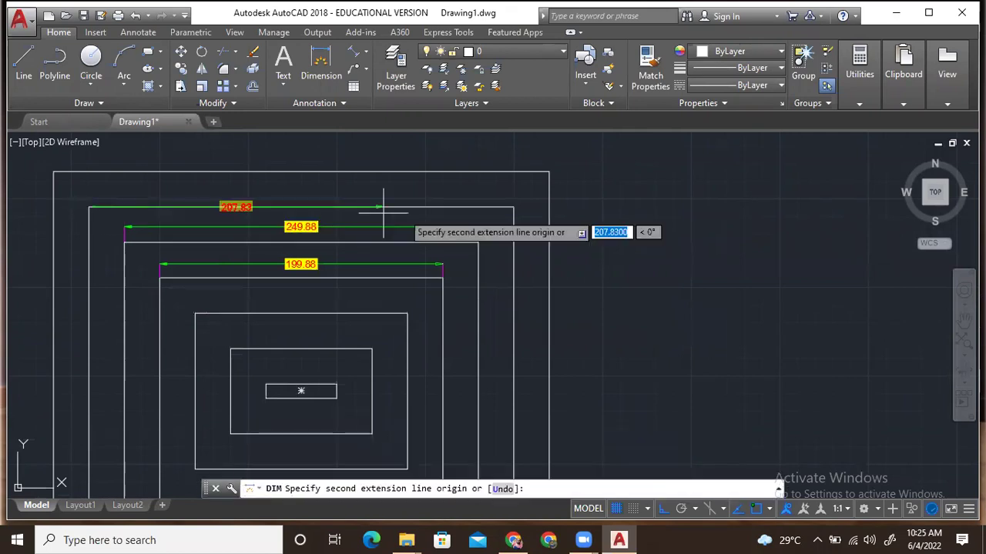
left_click(515, 207)
left_click(519, 195)
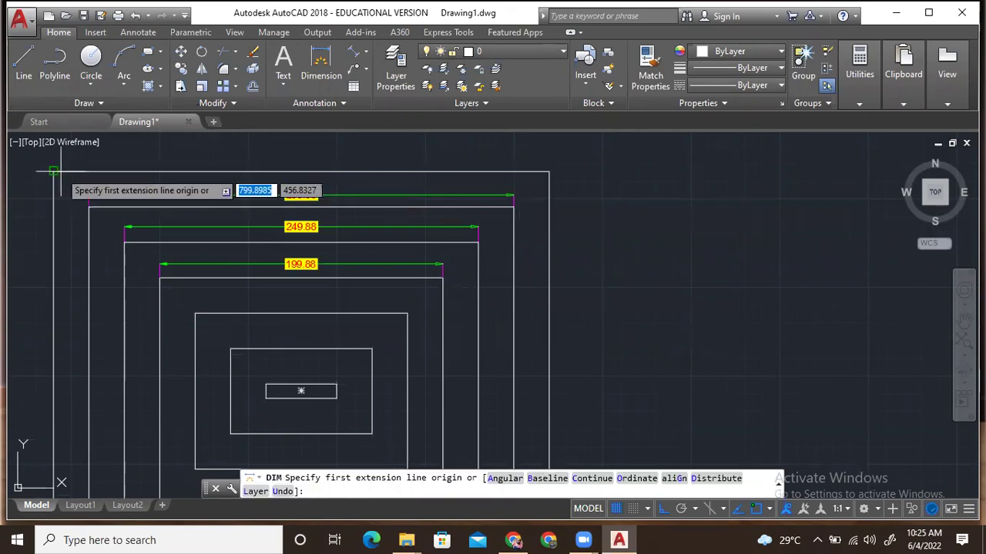
Dimension the width of the outermost rectangle along its top edge, placing the dimension just above it, and end the command
left_click(53, 172)
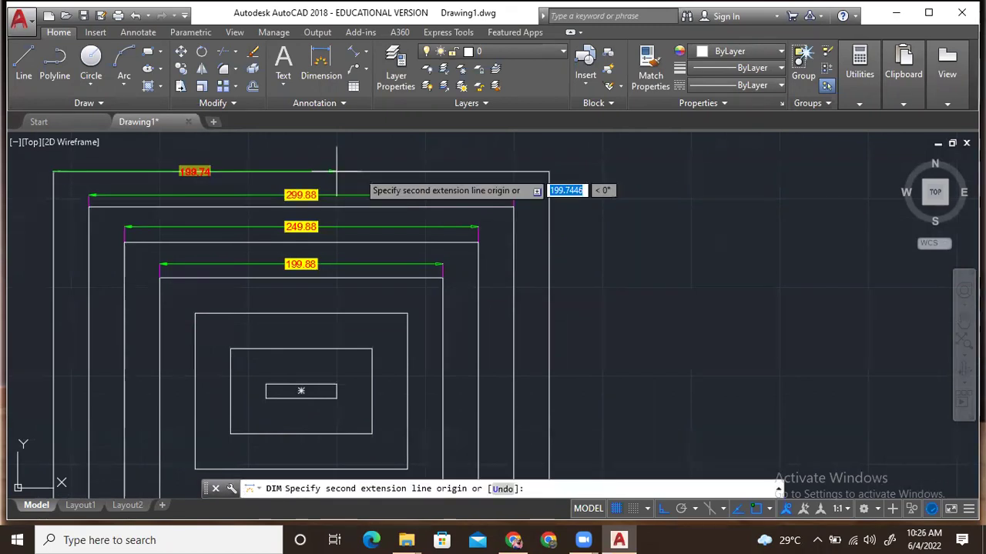
left_click(549, 172)
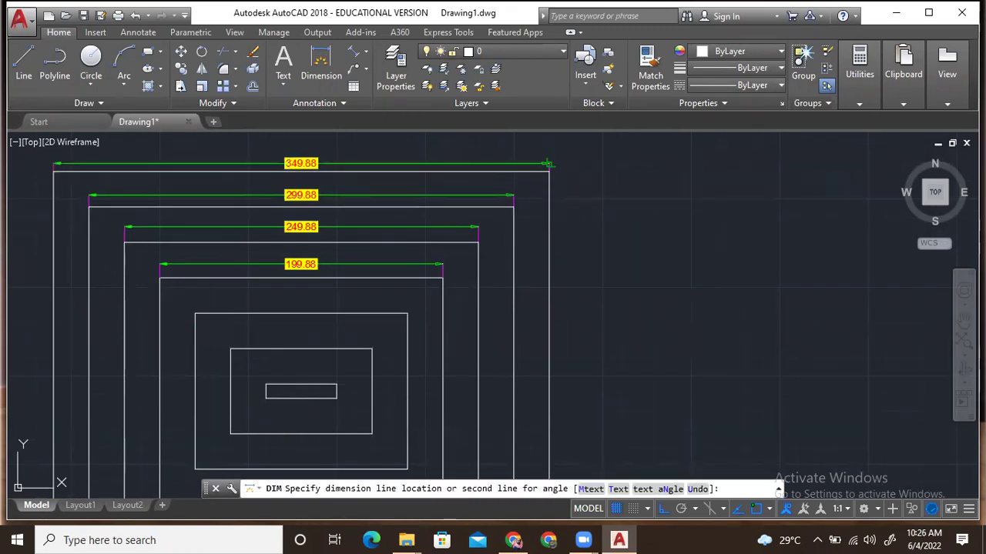
left_click(548, 163)
middle_click_drag(726, 246, 580, 168)
scroll(608, 200, "down", 2)
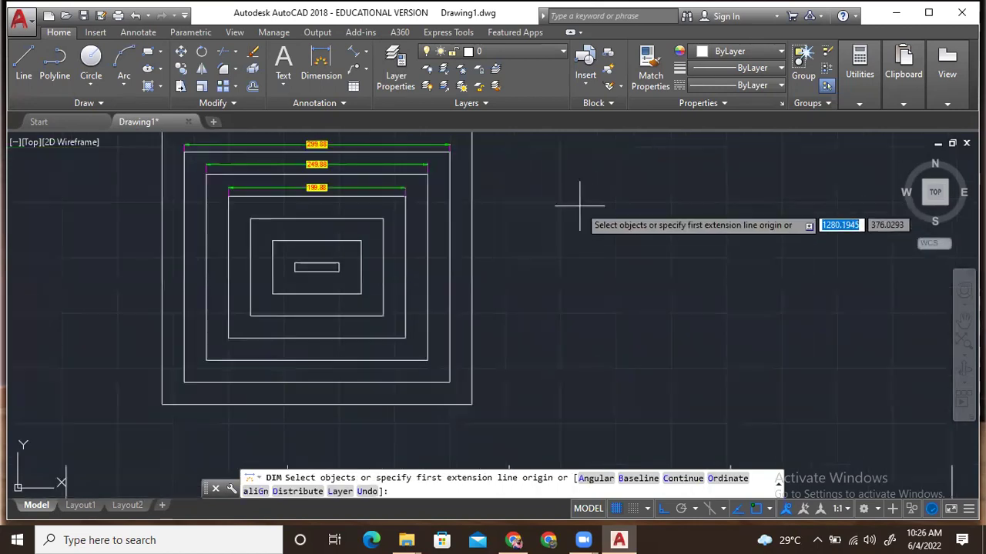
key("Escape")
Dimension the height of the original rectangle along its right edge, placing the dimension just outside that edge
key("Return")
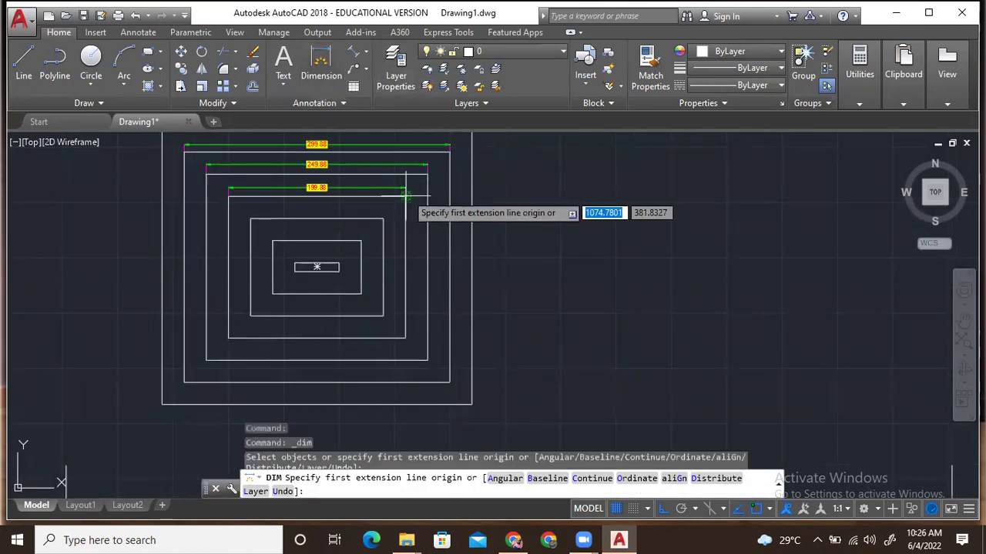
left_click(405, 196)
left_click(406, 337)
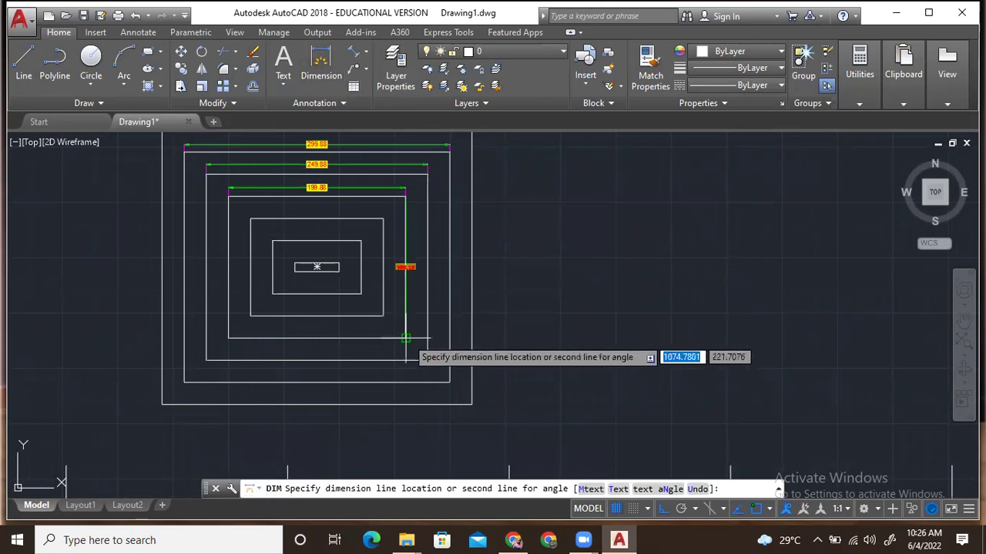
left_click(419, 338)
Dimension the height of the first rectangle outside the original along its right edge, placing the dimension just outside it
scroll(422, 285, "up", 2)
middle_click_drag(419, 284, 363, 337)
scroll(363, 337, "down", 2)
left_click(372, 159)
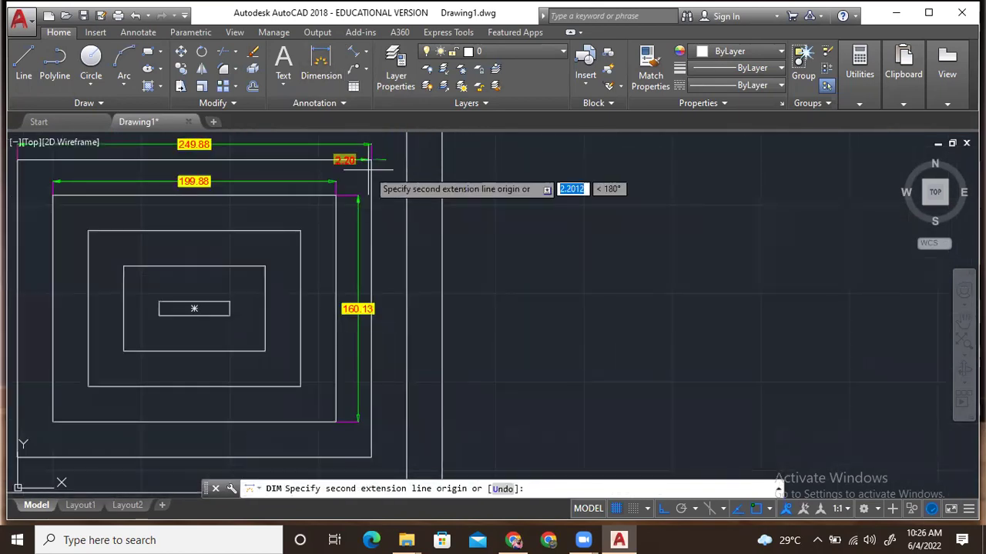
left_click(371, 456)
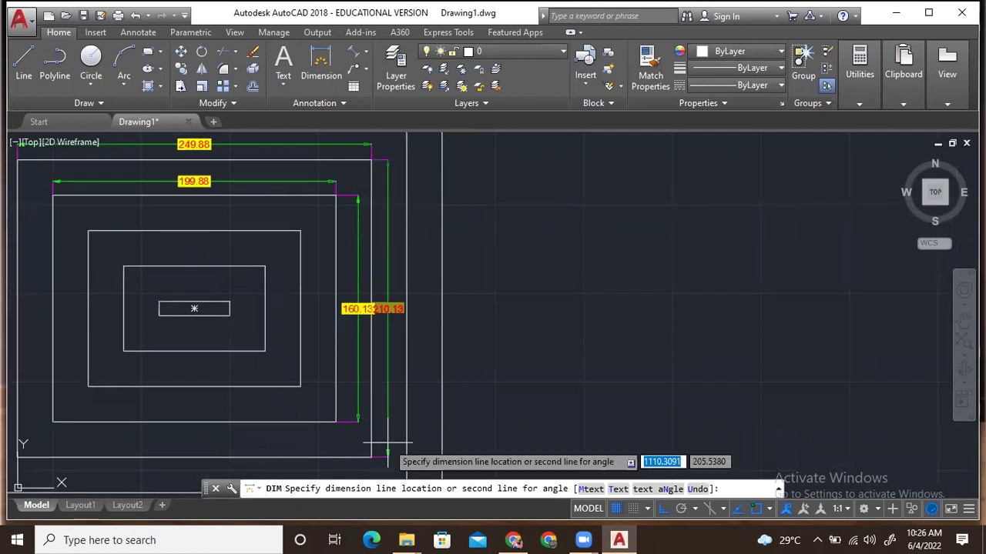
left_click(393, 447)
Dimension the height of the second rectangle outside the original just beyond its right edge, and end the dimension command
middle_click_drag(416, 137, 426, 176)
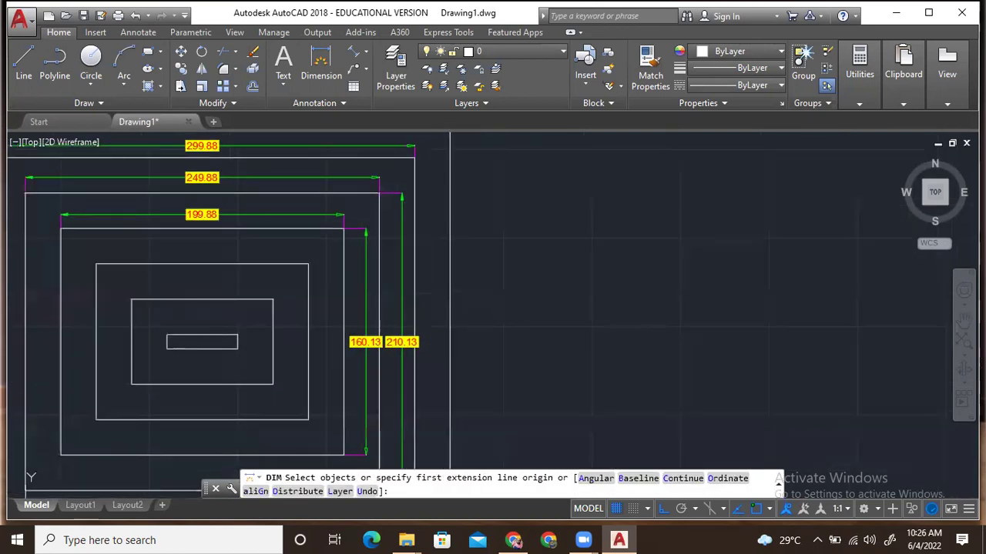
left_click(416, 161)
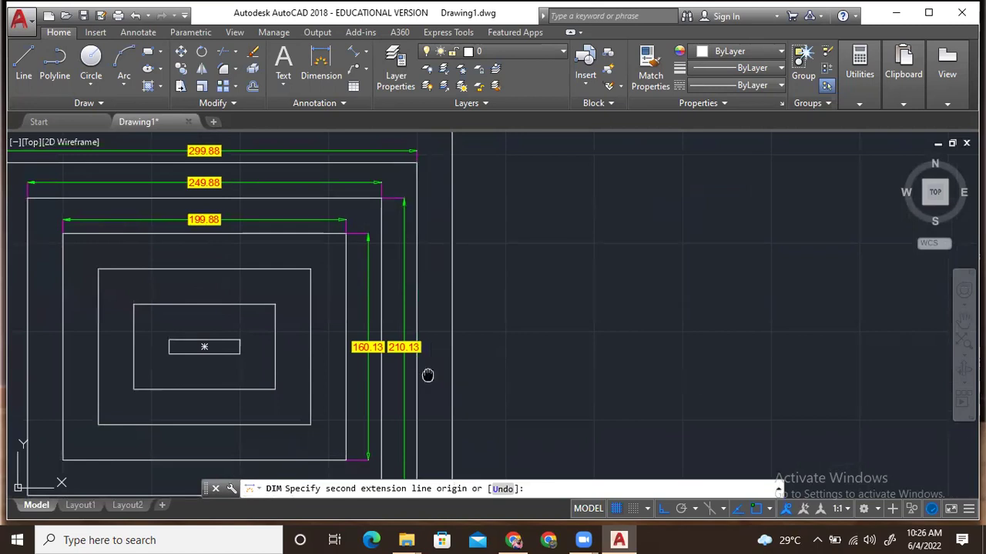
middle_click_drag(424, 375, 381, 195)
left_click(373, 351)
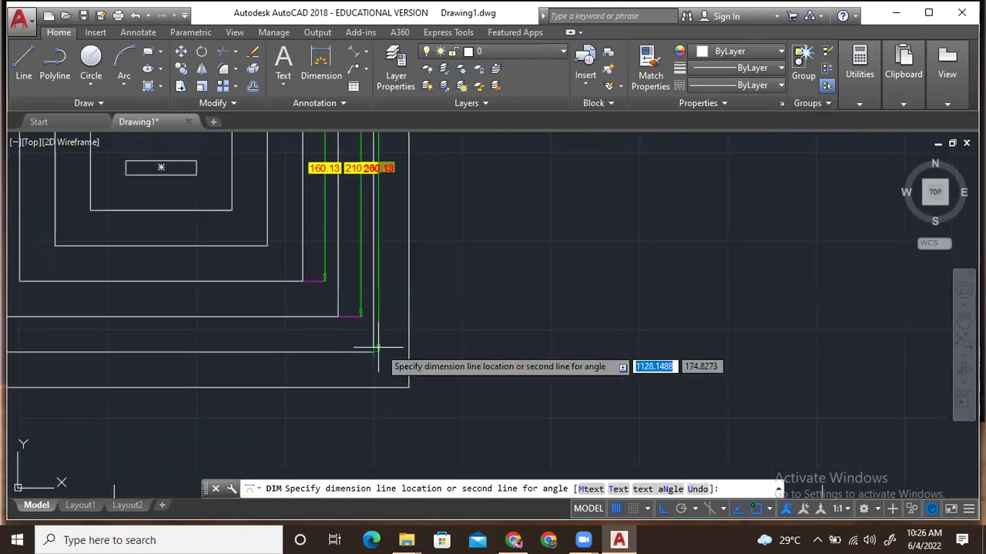
left_click(395, 352)
middle_click_drag(429, 243, 455, 277)
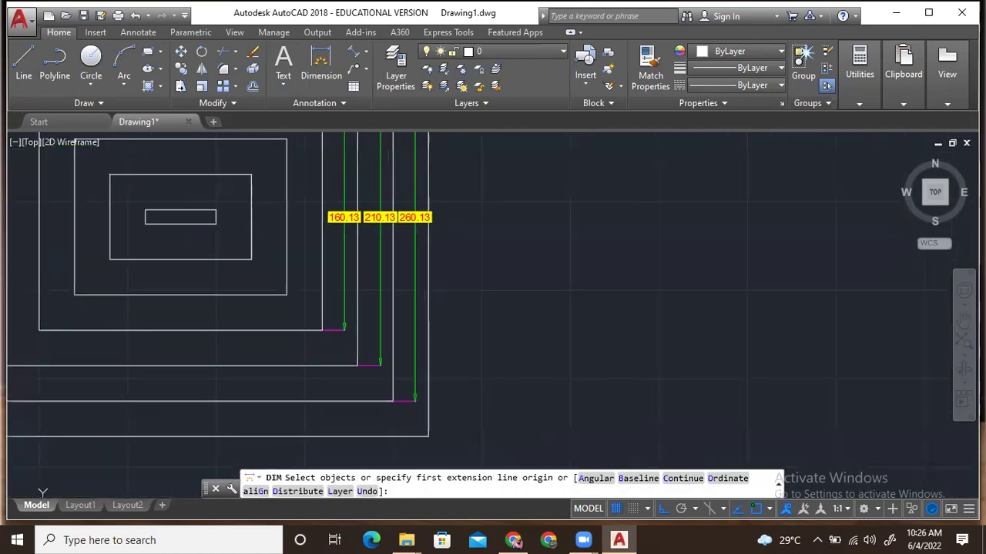
scroll(460, 282, "down", 3)
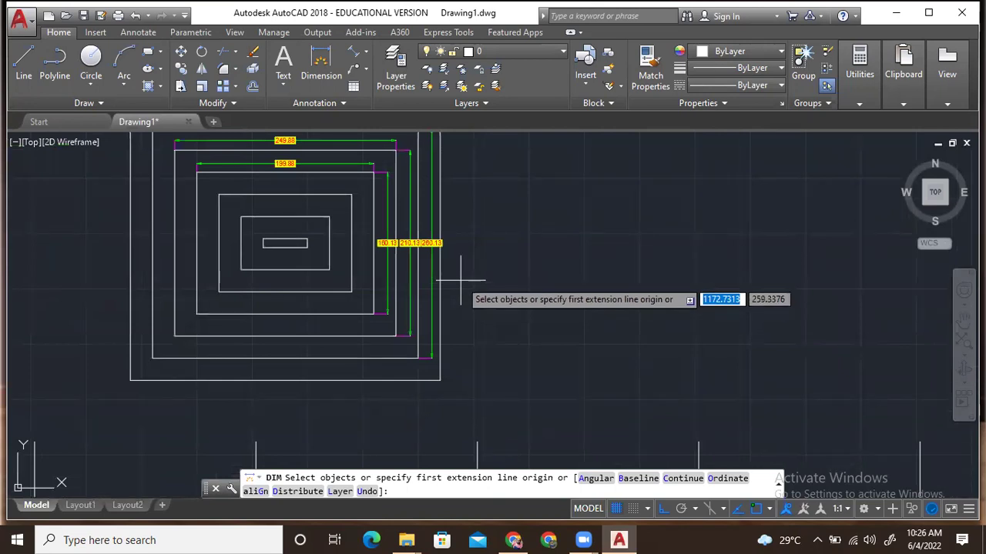
scroll(351, 287, "down", 3)
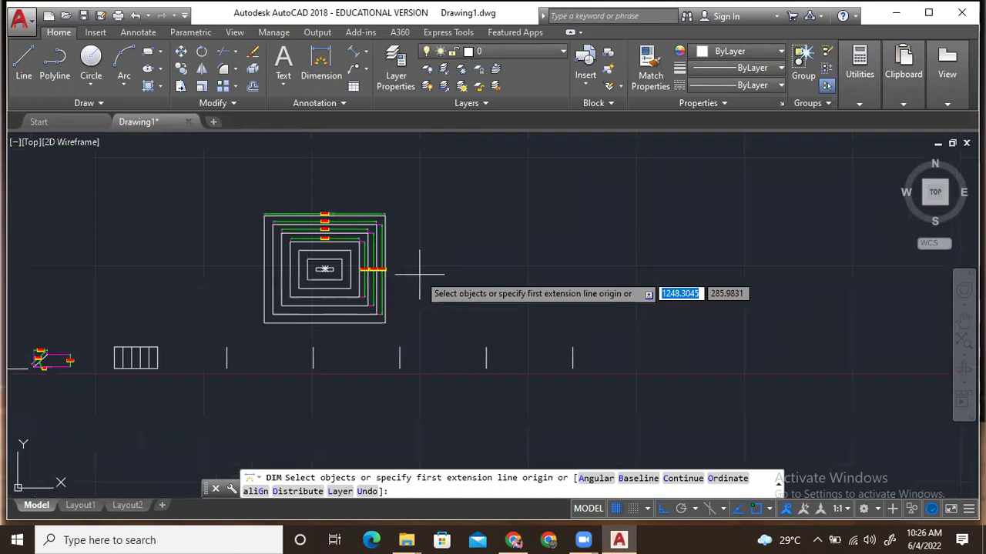
key("Escape")
Draw a circle with a radius of about 150 units in the empty area to the right of the nested rectangles
type("c")
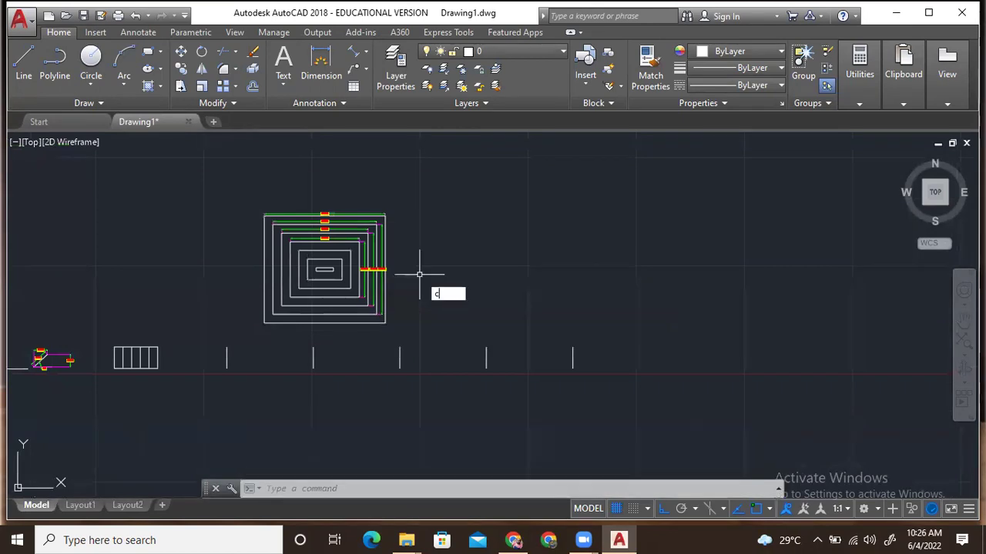
key("Return")
left_click(570, 262)
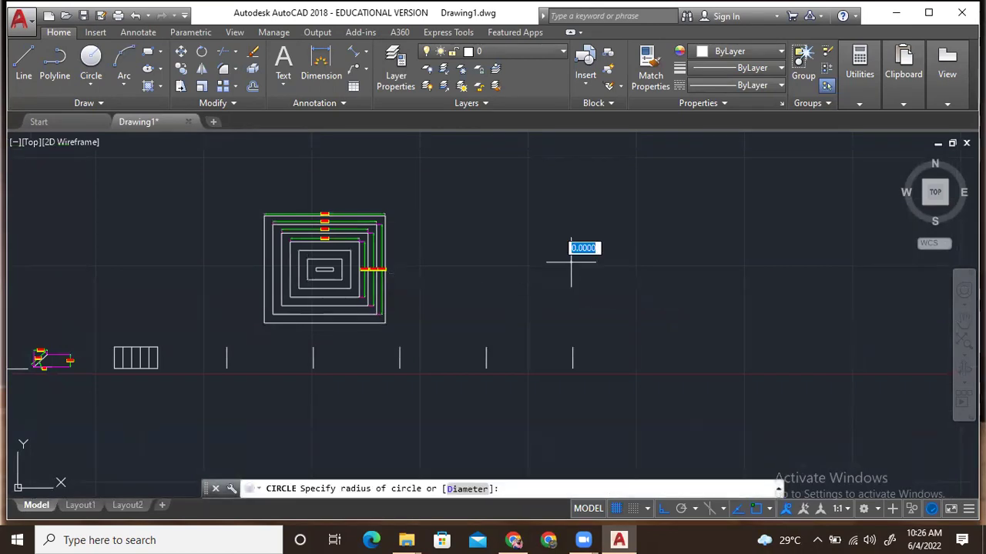
left_click(616, 233)
Offset the circle outward twice at a distance of 50 units, the second time from the new outer circle
type("o")
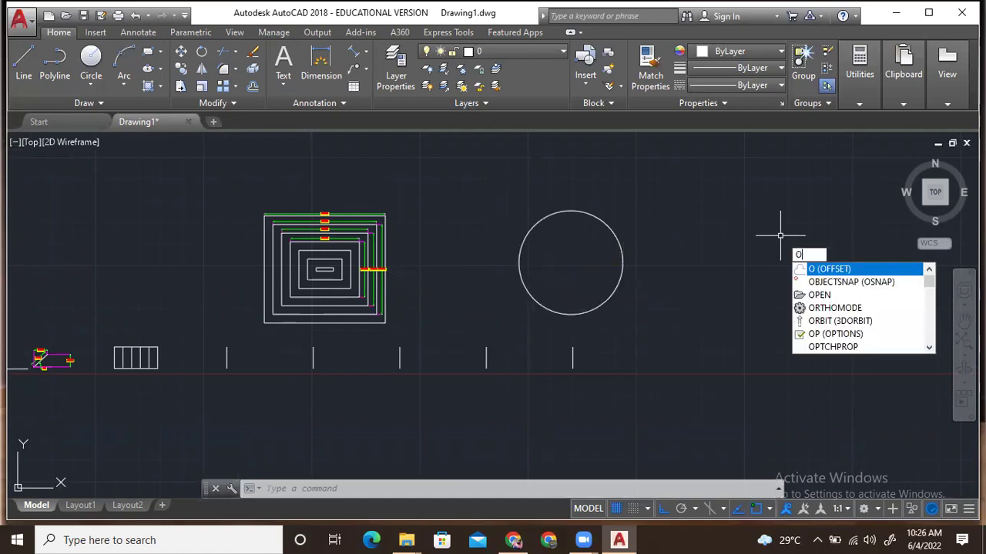
key("Return")
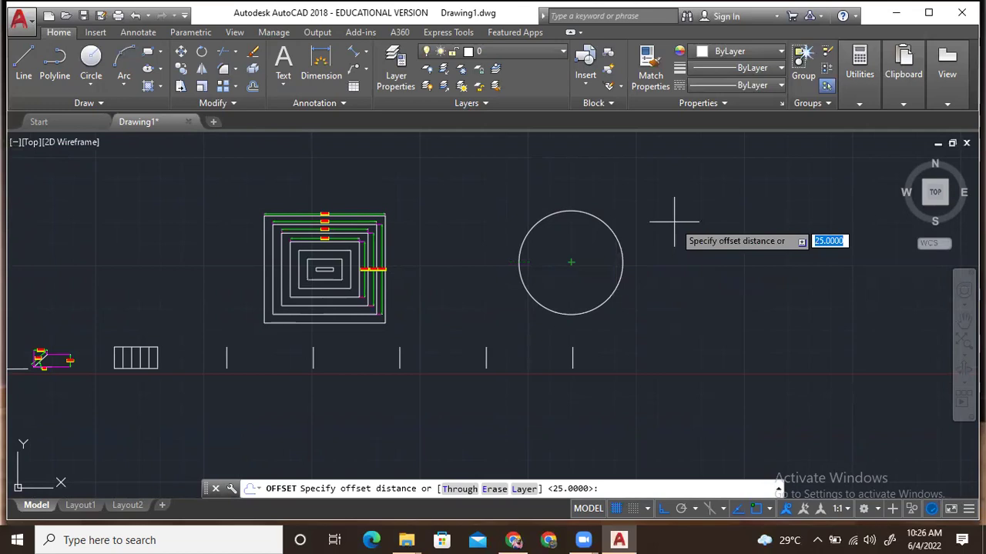
type("10")
key("Return")
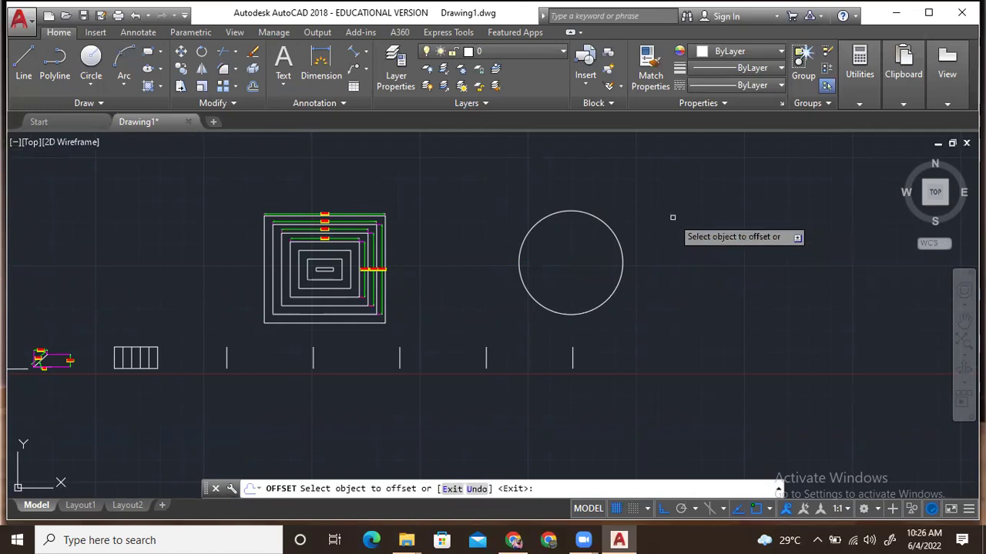
left_click(624, 265)
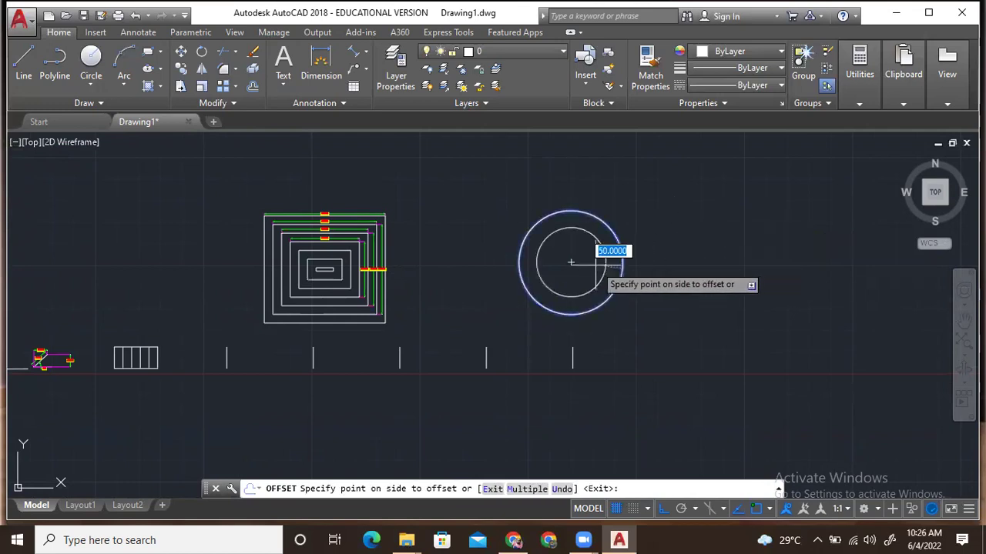
left_click(651, 263)
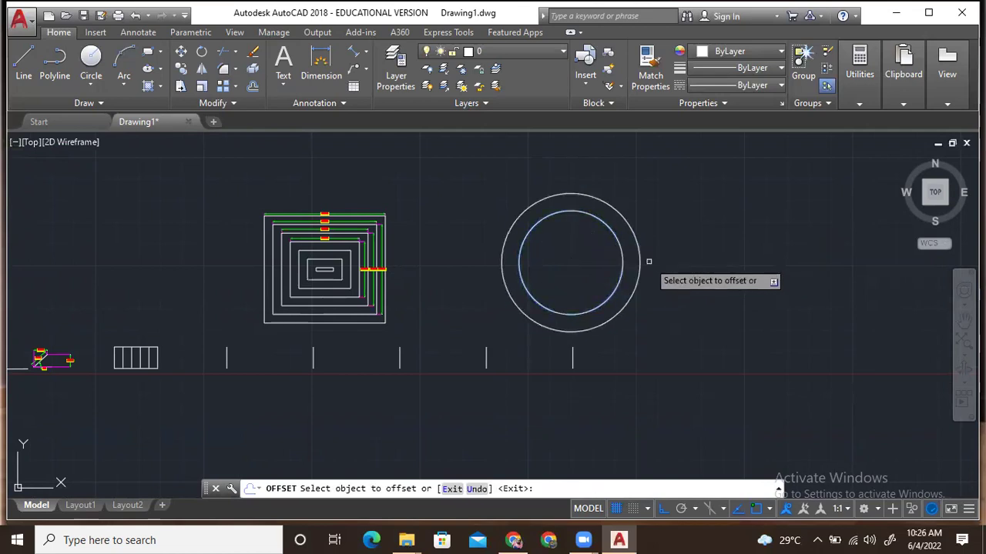
left_click(642, 262)
left_click(656, 262)
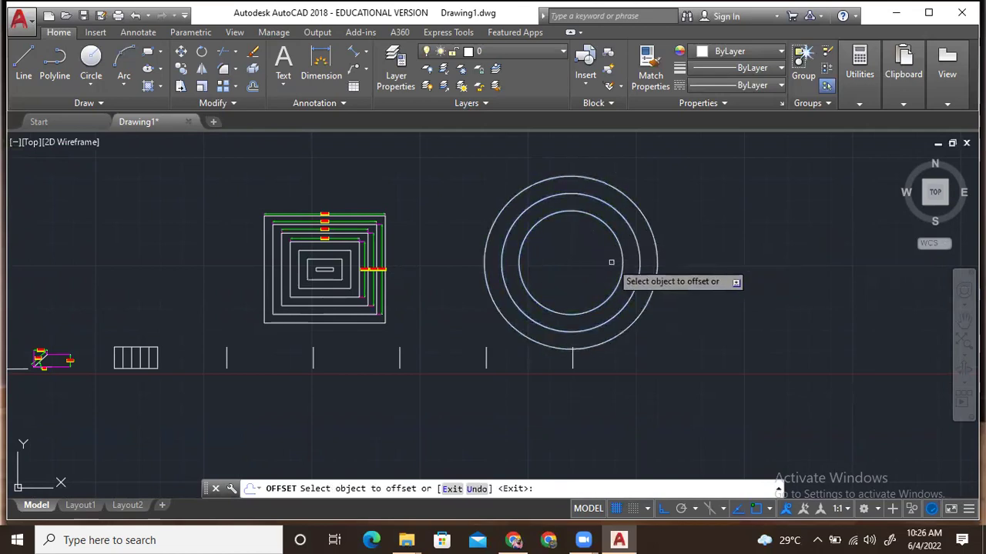
Offset the original circle inward twice at 50 units, the second time from the new inner circle, and end the Offset command
left_click(621, 262)
left_click(602, 261)
left_click(604, 262)
left_click(599, 260)
key("Escape")
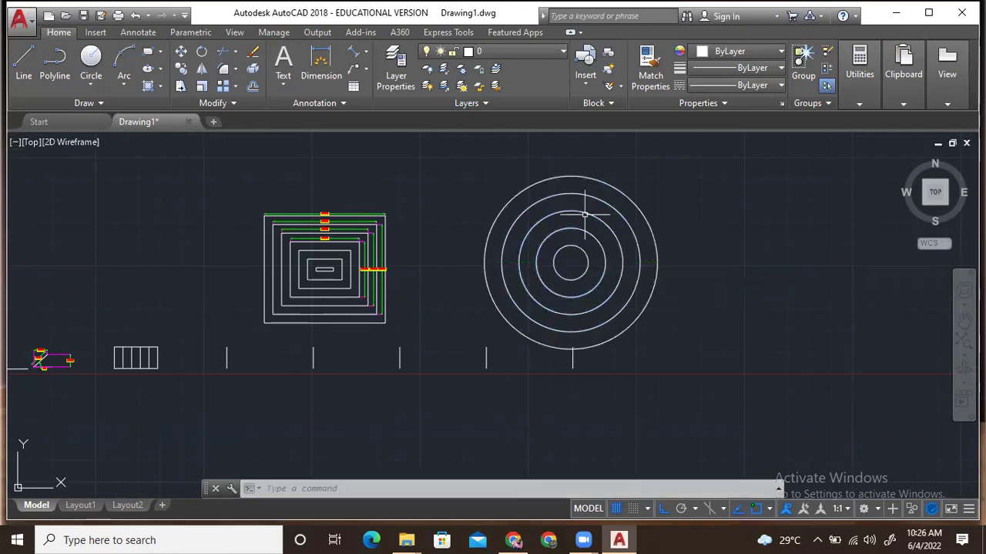
Add a radius dimension to the innermost circle, placing its text inside the circle
left_click(365, 51)
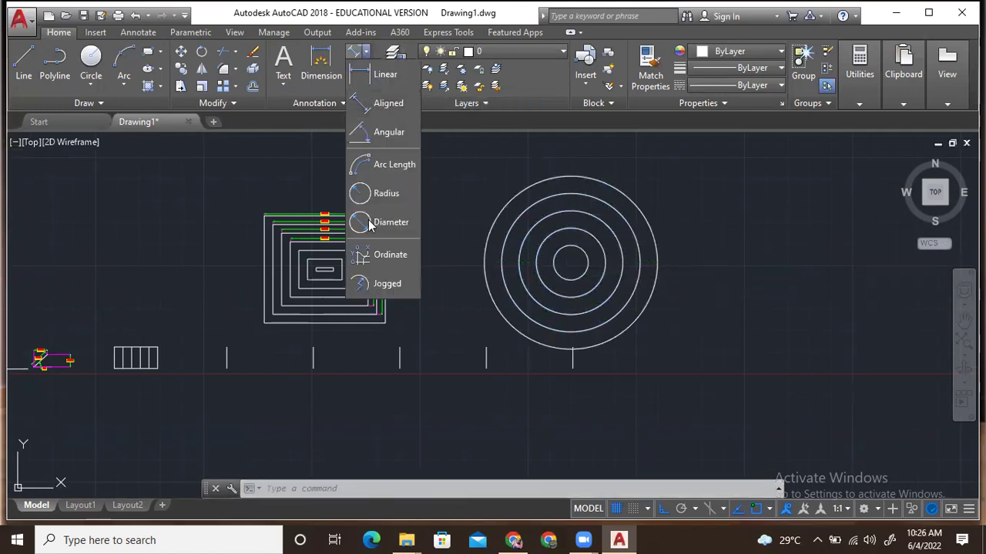
left_click(378, 198)
scroll(628, 247, "up", 3)
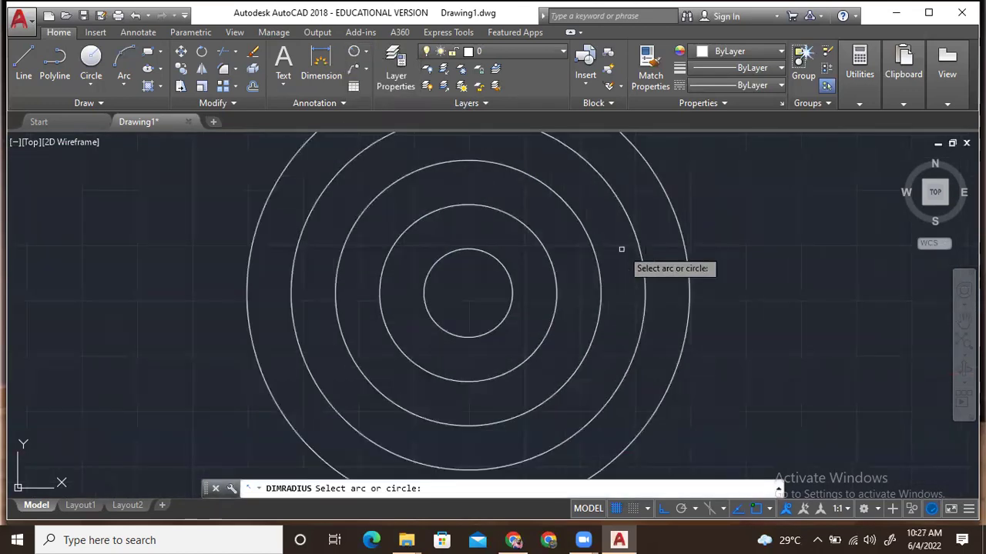
scroll(498, 272, "down", 2)
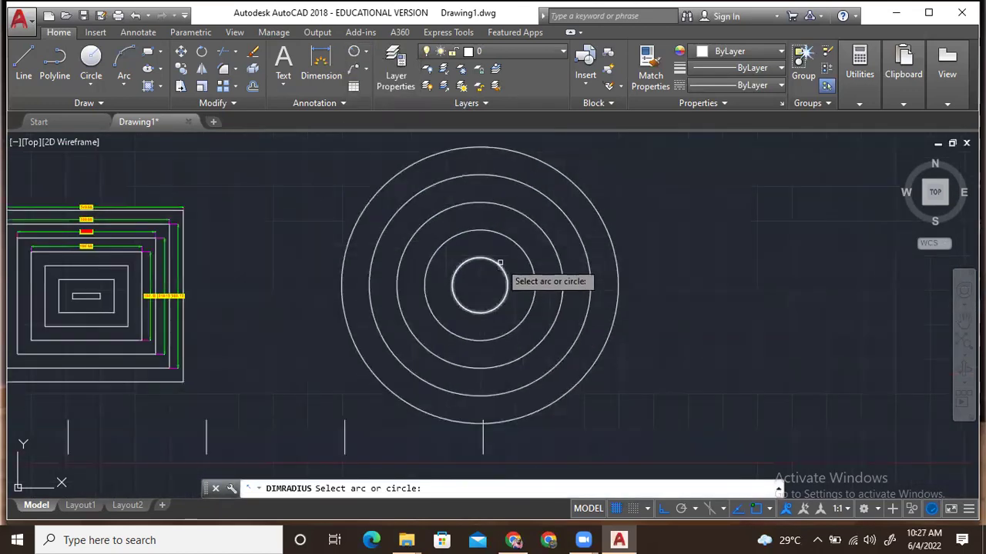
left_click(498, 266)
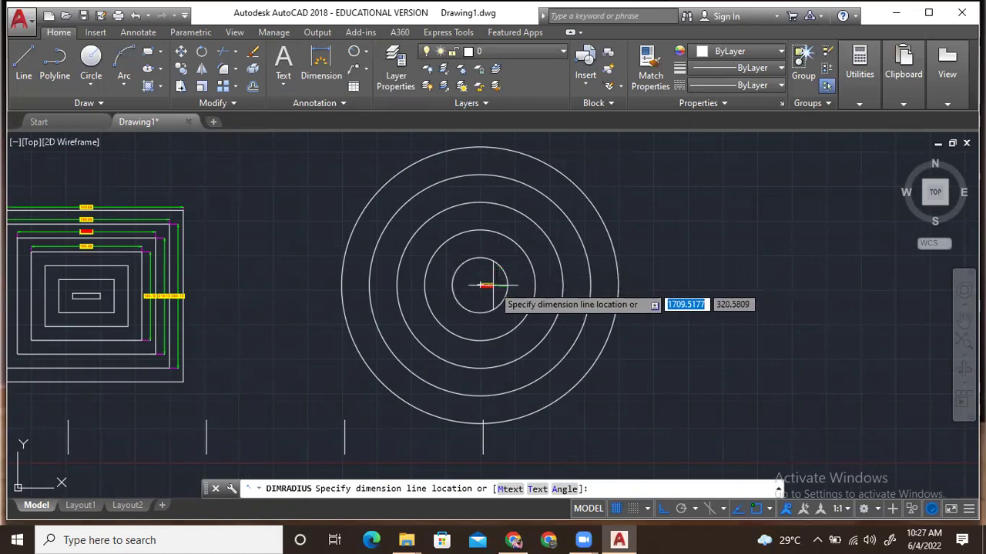
left_click(493, 286)
Add a radius dimension to the second circle from the centre, placing it just inside the circle's upper-right arc
scroll(493, 285, "up", 5)
scroll(493, 284, "down", 5)
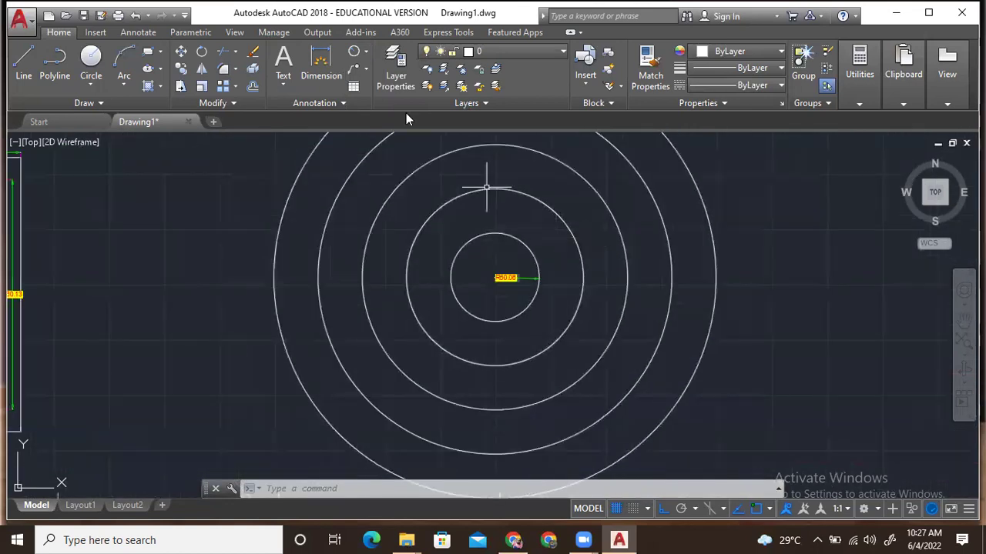
left_click(353, 52)
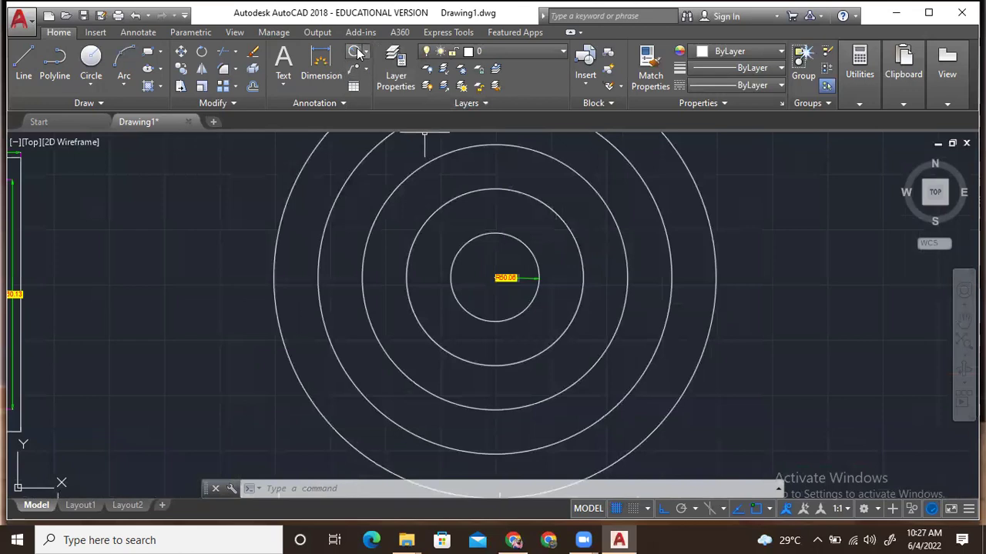
left_click(567, 228)
left_click(558, 245)
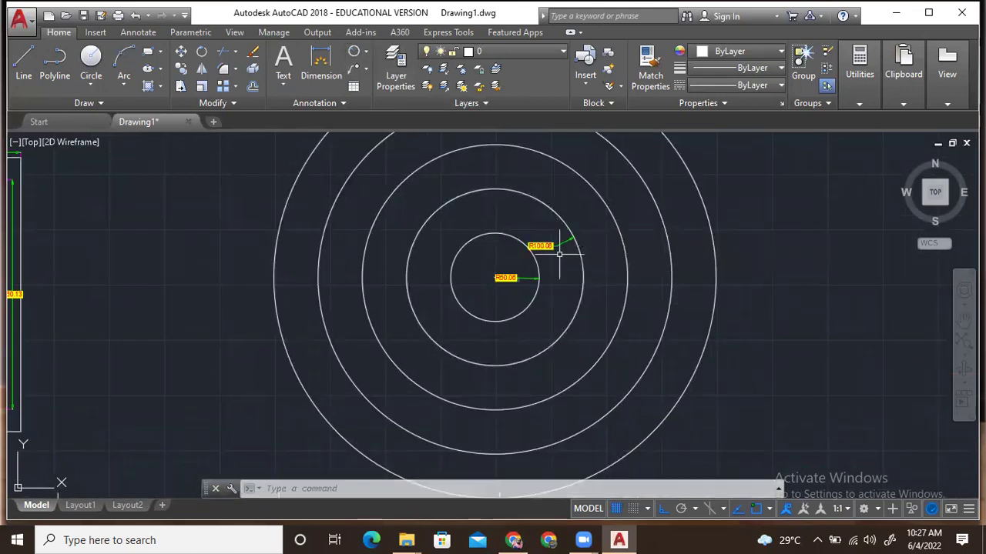
Add a radius dimension to the third circle from the centre, placing it just inside the circle's upper-right arc
scroll(560, 263, "up", 2)
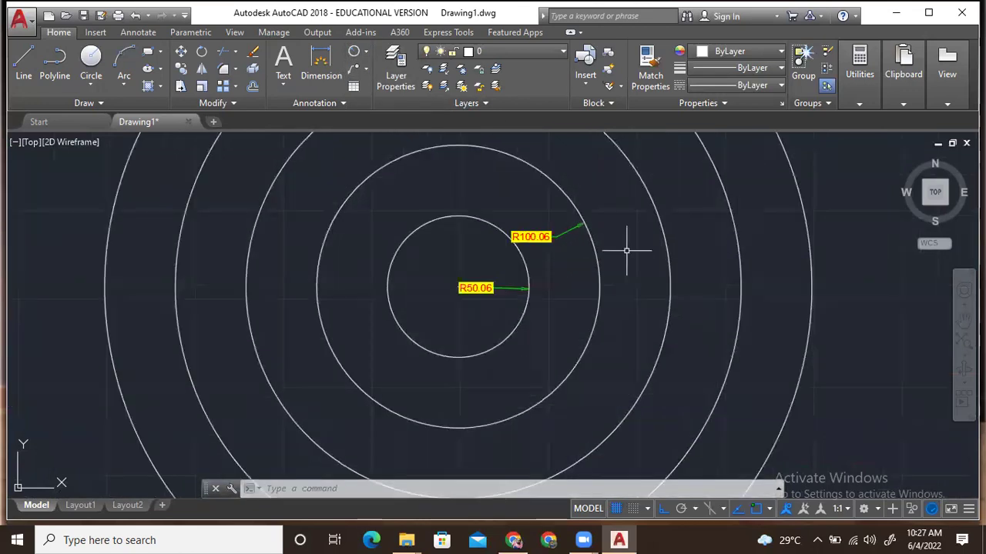
key("Return")
left_click(655, 210)
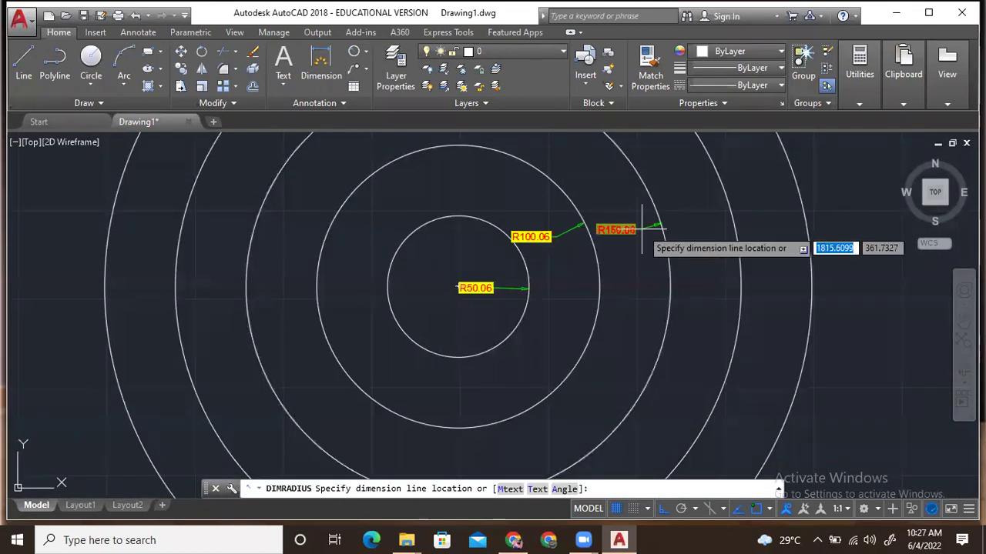
left_click(640, 227)
Add radius dimensions to the fourth and outermost circles, placing each text just inside the circle's upper-right arc
key("Return")
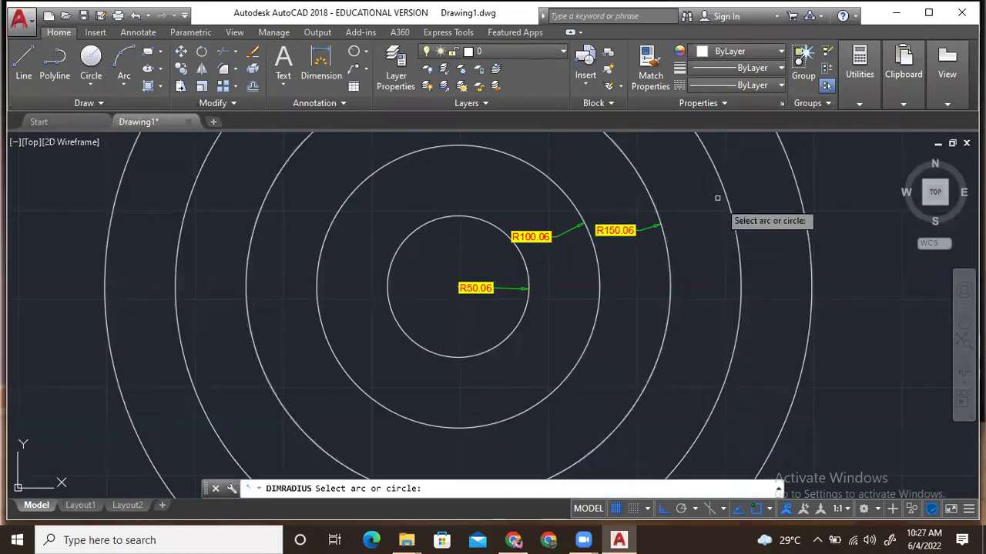
left_click(724, 185)
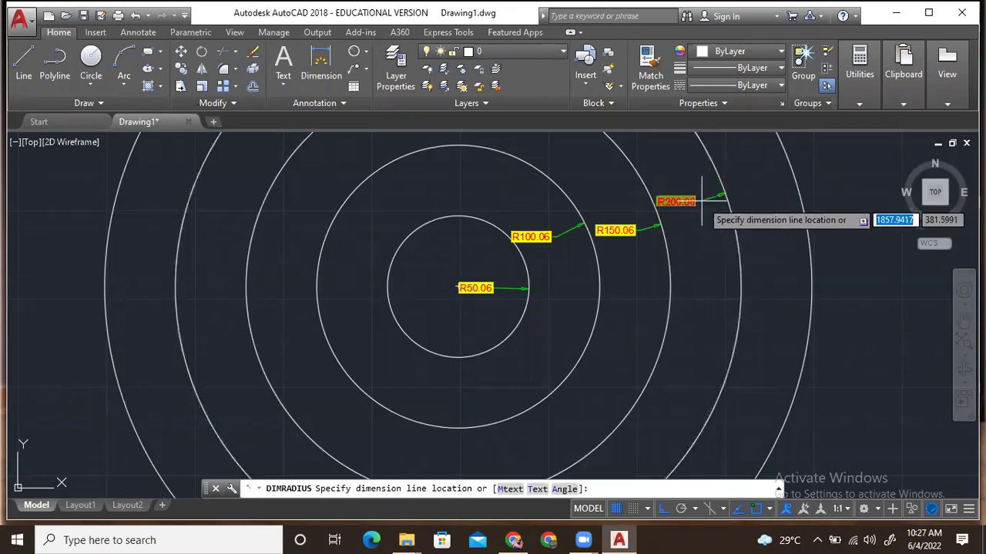
left_click(701, 201)
key("Return")
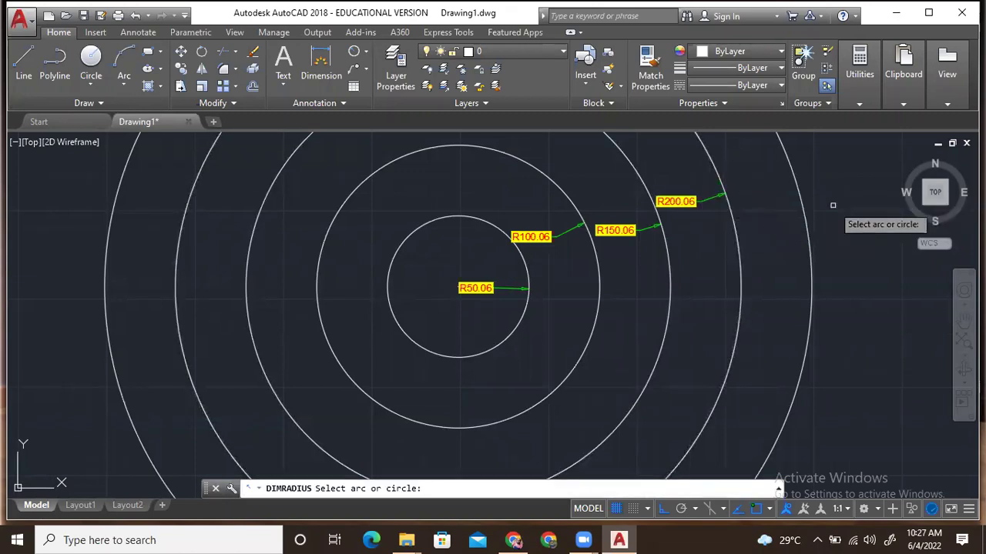
left_click(803, 214)
left_click(773, 229)
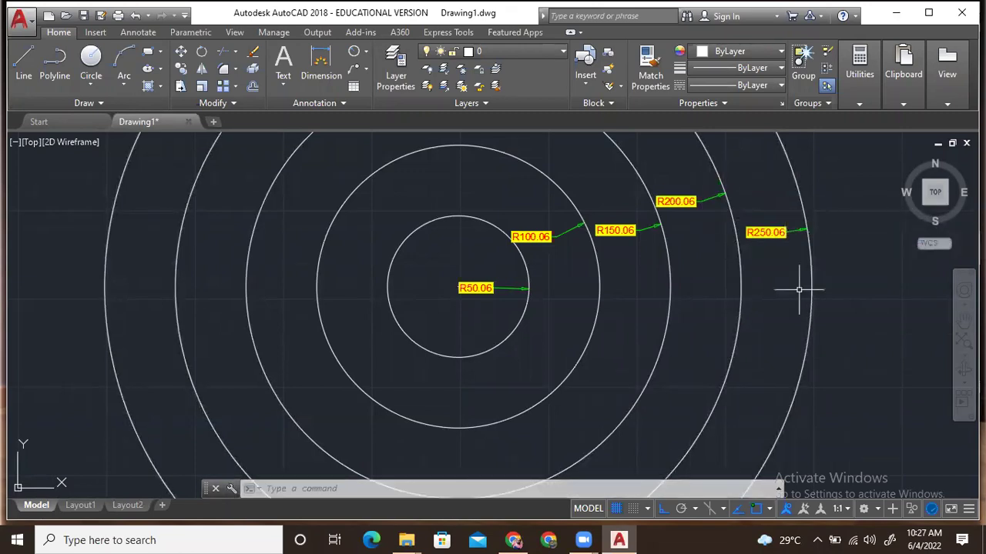
Review the offset circles, nested rectangles and parallel vertical lines across the drawing
scroll(805, 319, "down", 4)
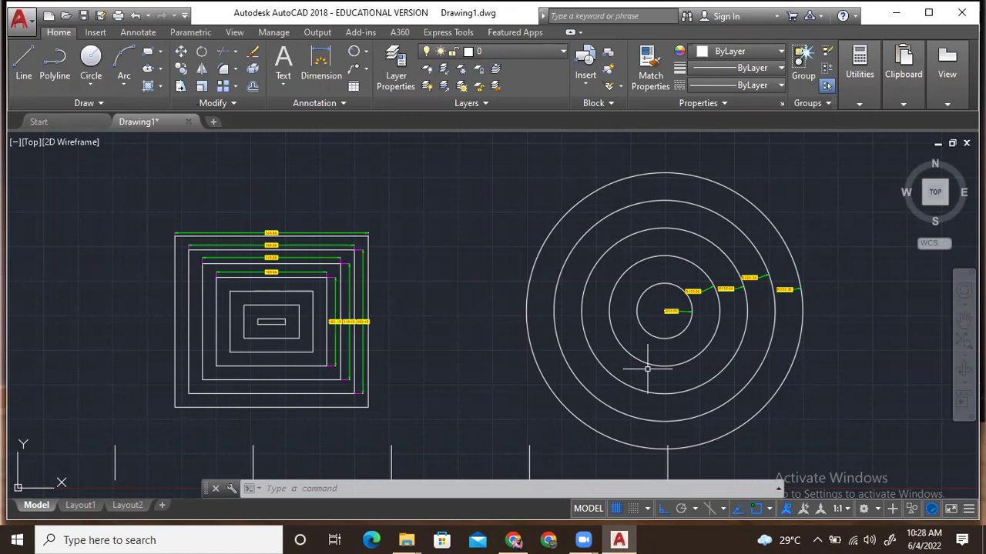
scroll(646, 370, "up", 2)
scroll(645, 369, "down", 5)
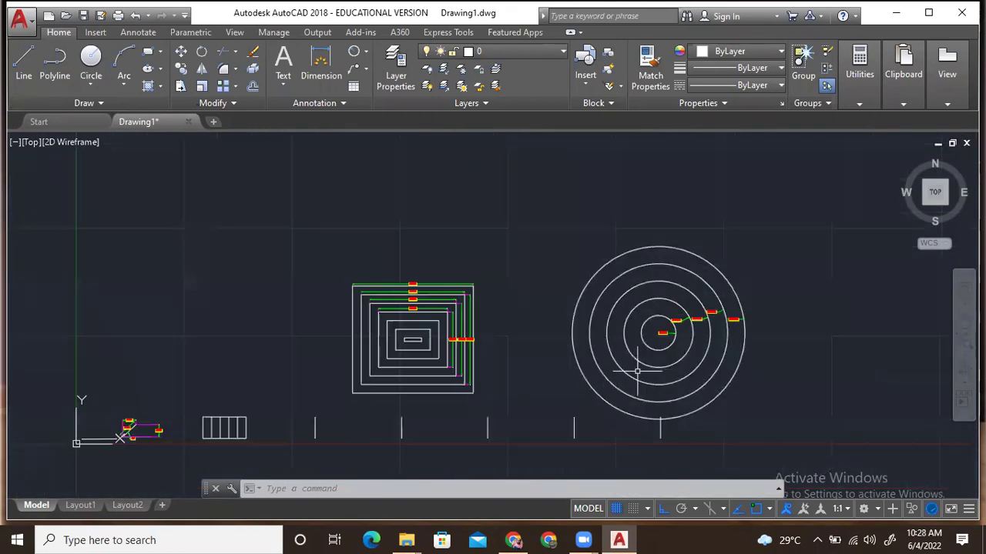
scroll(217, 439, "up", 6)
scroll(217, 439, "up", 2)
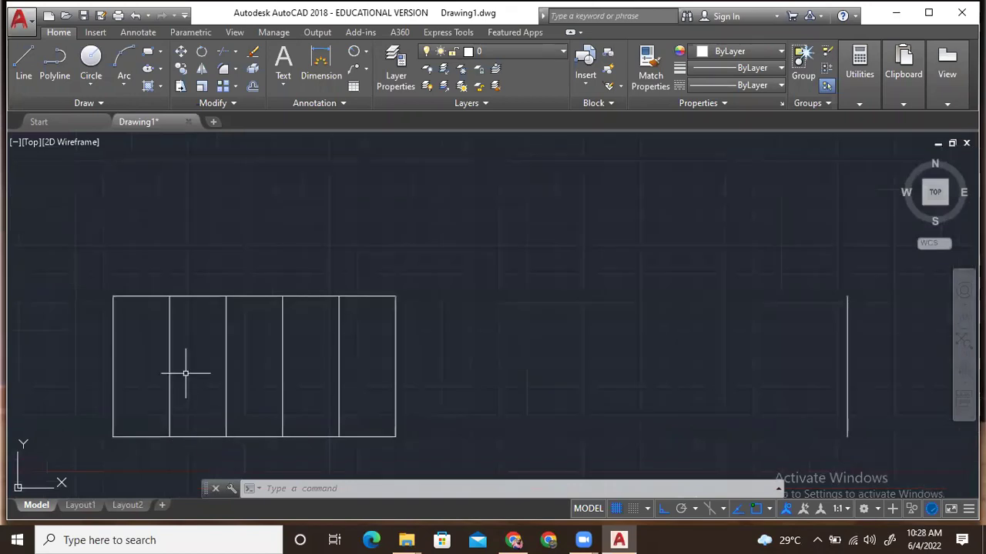
scroll(361, 358, "down", 6)
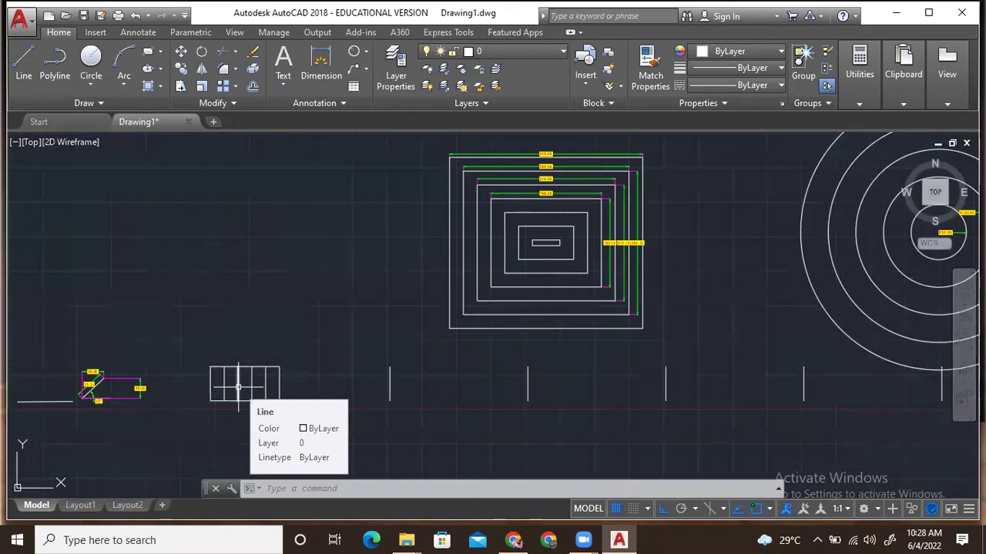
scroll(326, 341, "down", 2)
middle_click_drag(666, 275, 414, 319)
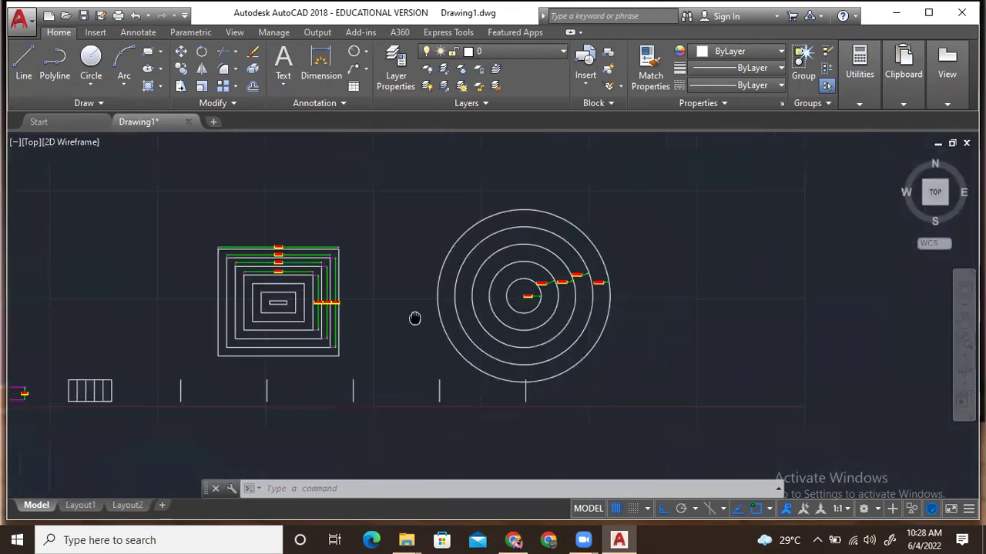
middle_click_drag(449, 345, 748, 298)
scroll(327, 293, "up", 2)
middle_click_drag(325, 286, 335, 327)
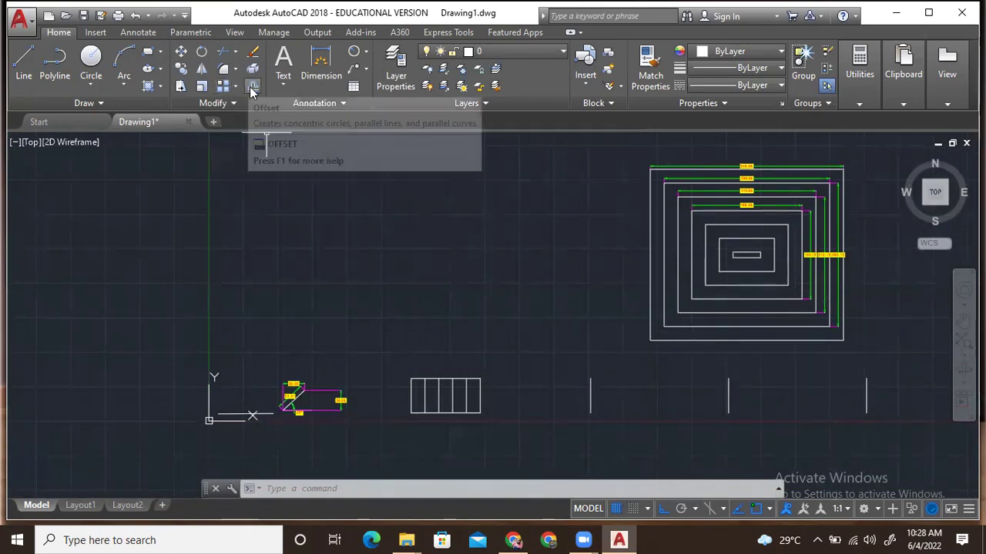
Draw three connected lines in the empty area beyond the circles, forming the right side, base and left side of an open-topped outline
scroll(264, 193, "down", 3)
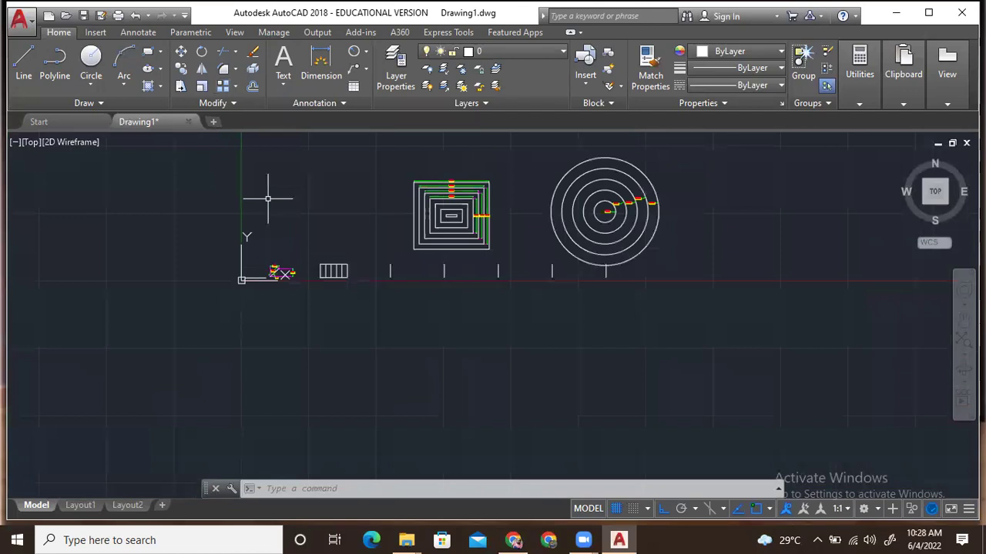
middle_click_drag(506, 253, 205, 341)
middle_click_drag(485, 315, 427, 272)
type("l")
key("Return")
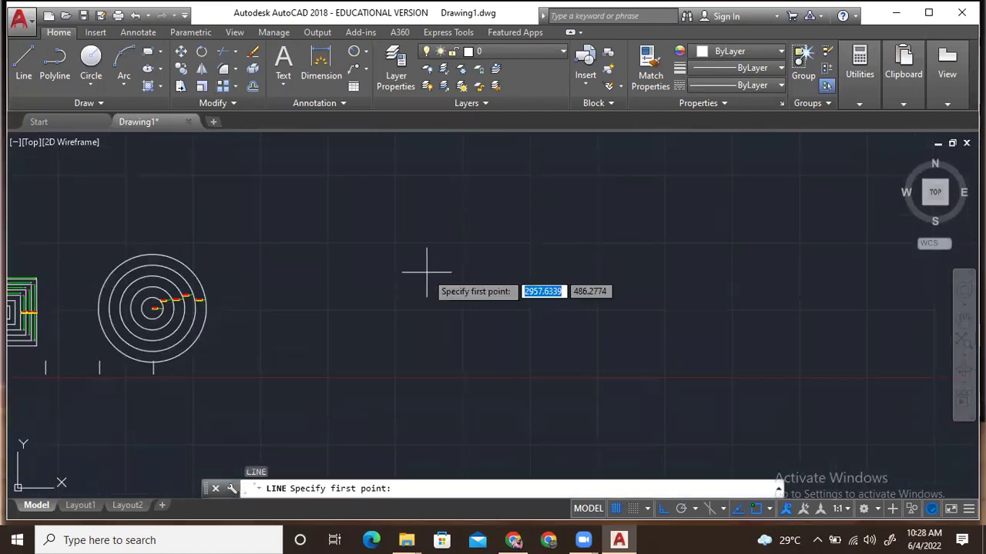
left_click(587, 222)
left_click(587, 394)
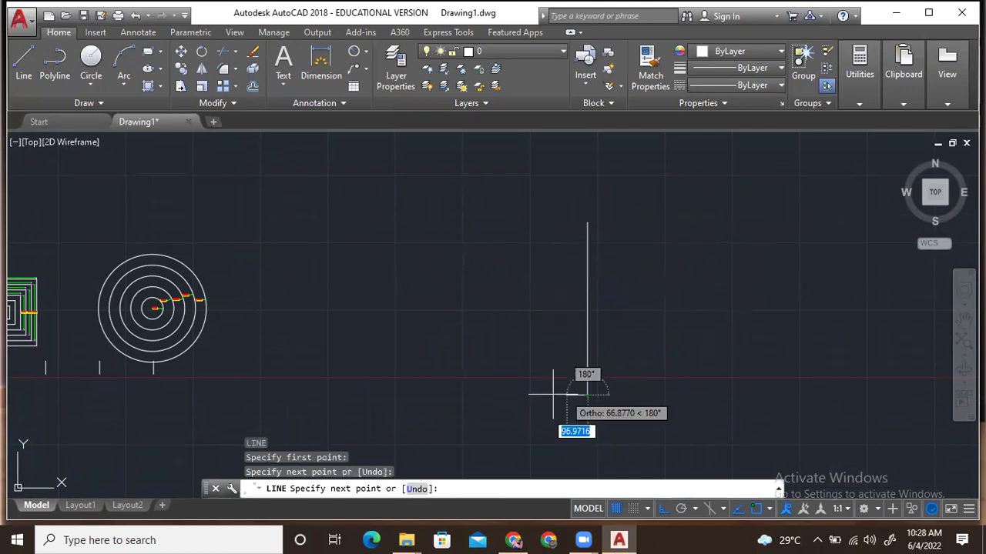
left_click(462, 395)
left_click(467, 245)
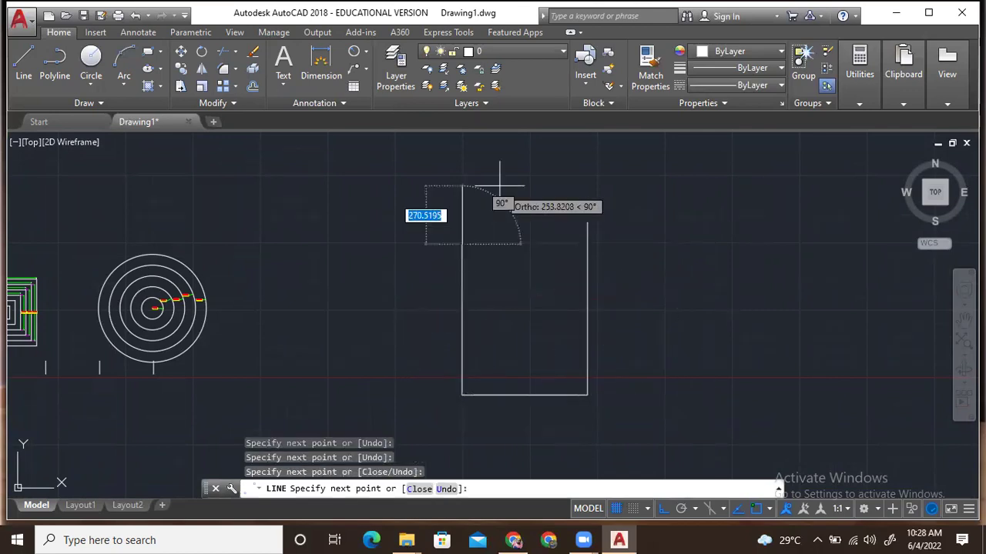
Switch on polar tracking and close the outline with two sloping lines meeting at an off-centre peak, ending at the right vertical line
left_click(681, 508)
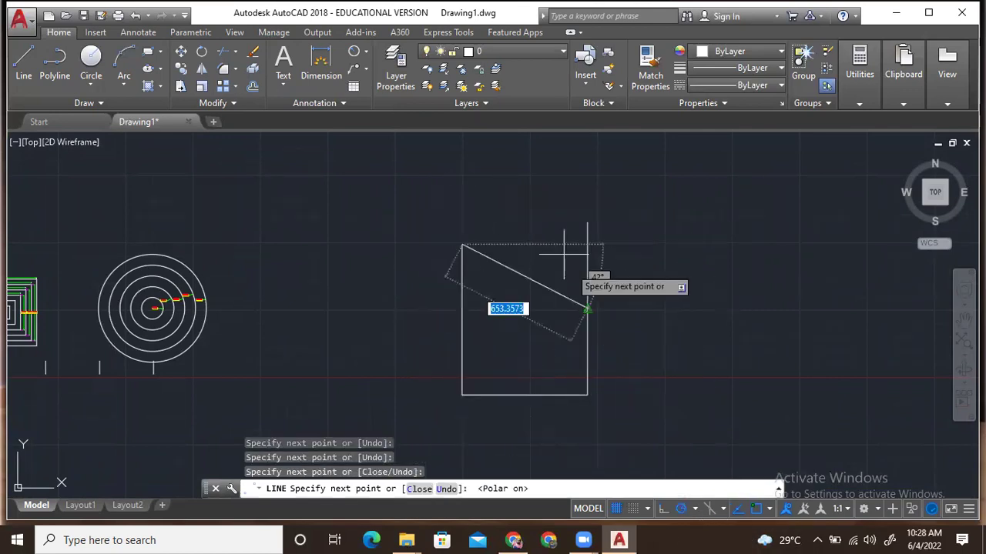
left_click(504, 167)
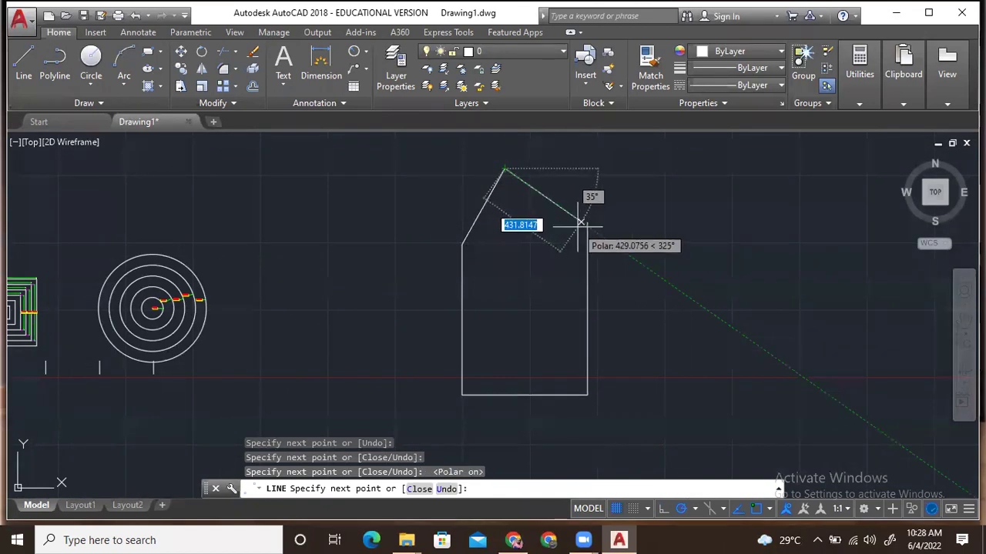
left_click(587, 225)
key("Return")
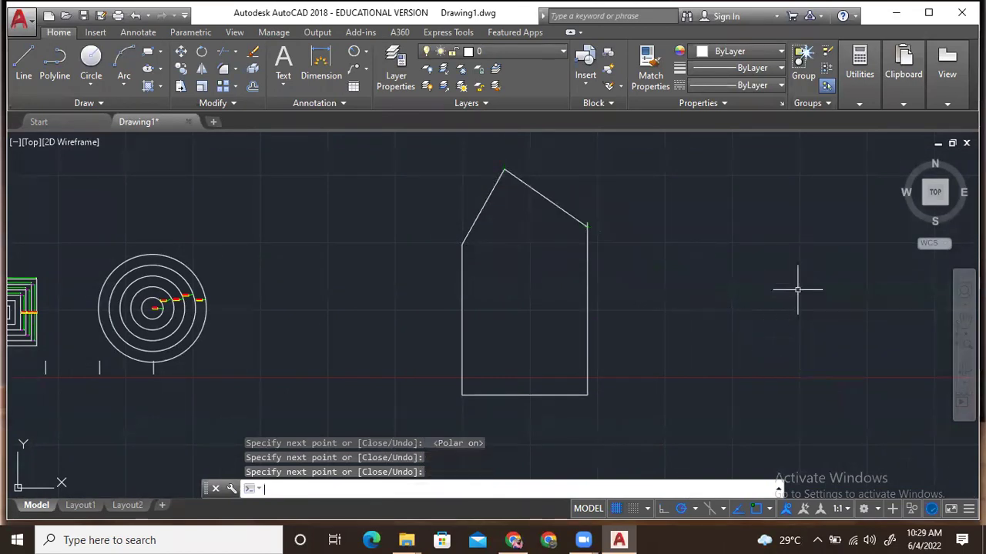
Trim the end of the right vertical line that projects above the sloping roof line
scroll(573, 216, "up", 4)
type("t")
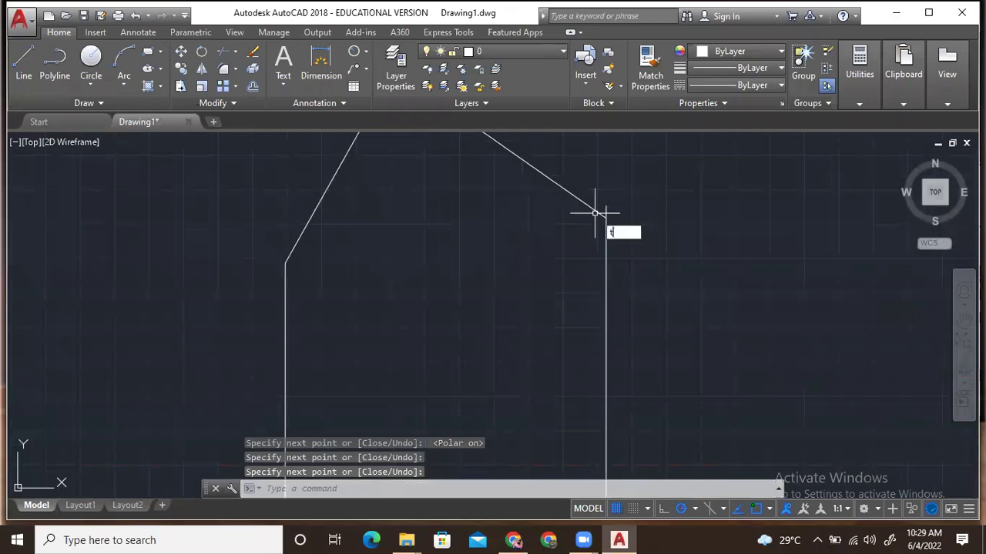
type("r")
key("Return")
key("Return")
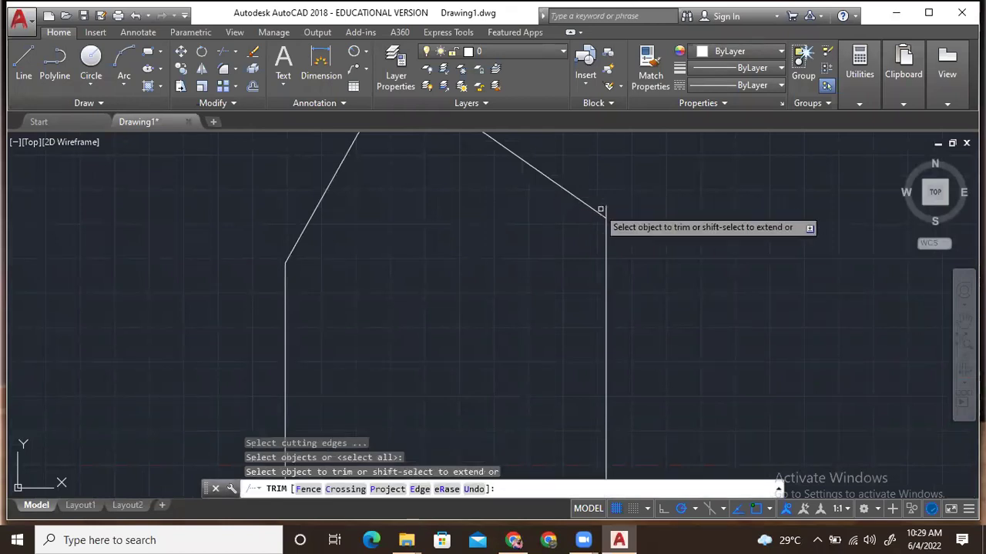
scroll(606, 208, "down", 6)
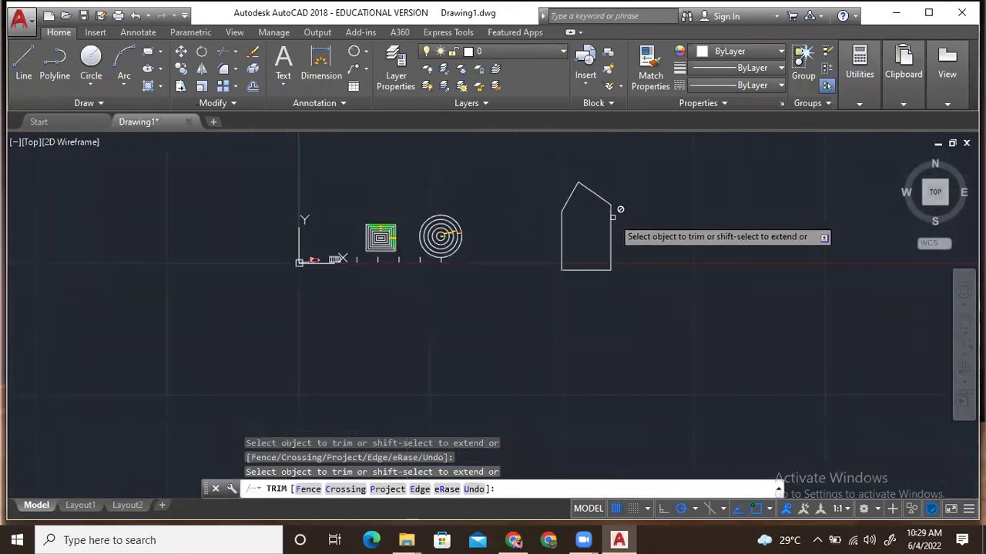
key("Escape")
middle_click_drag(606, 218, 458, 231)
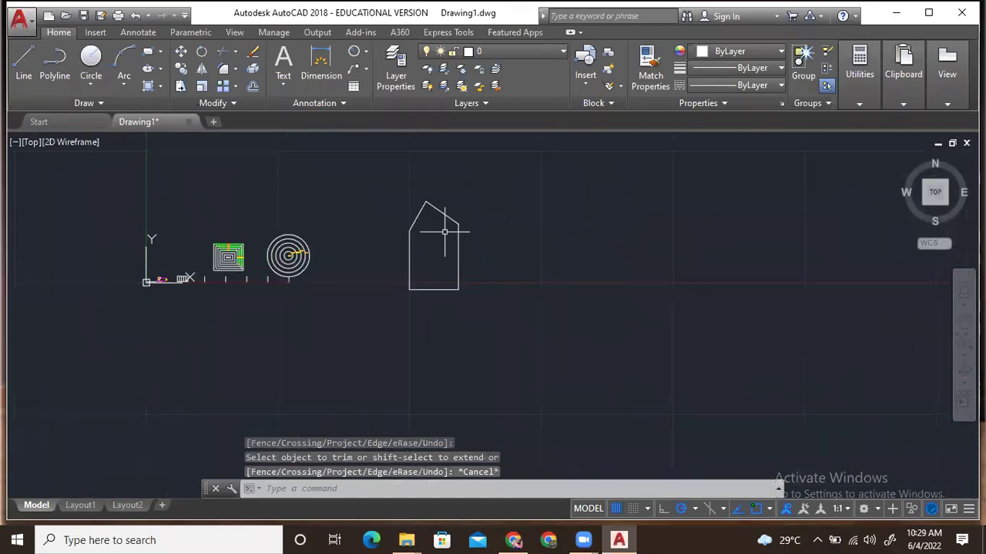
scroll(451, 227, "up", 2)
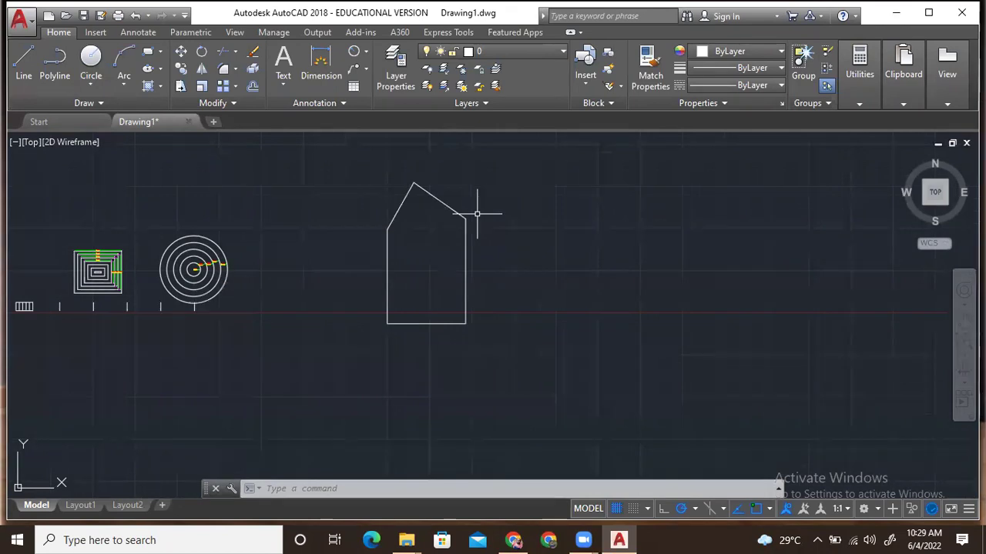
type("L")
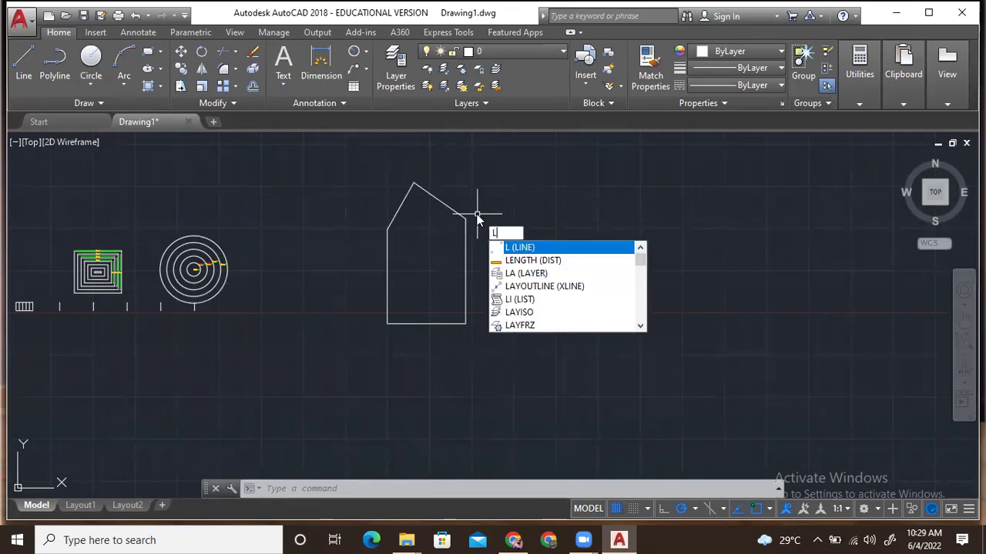
key("Escape")
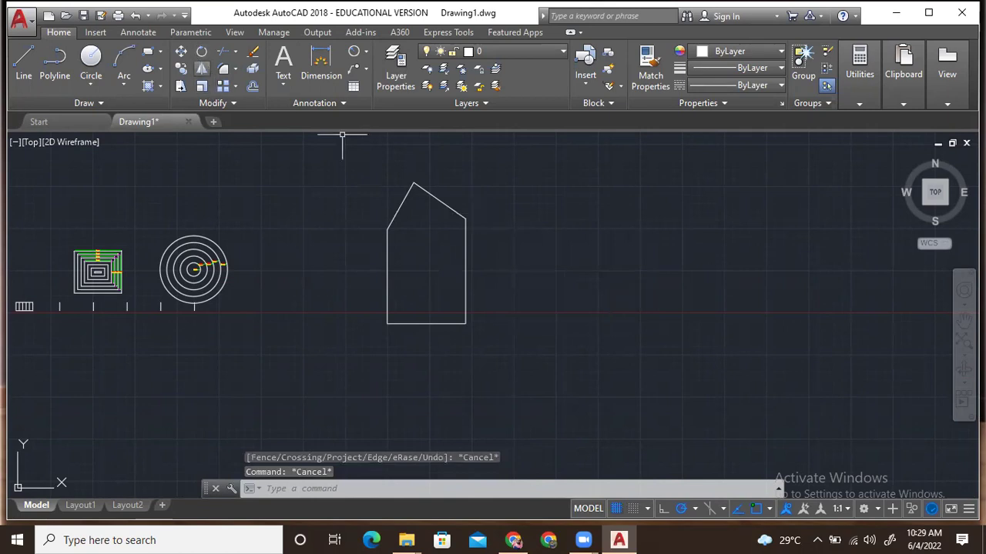
Mirror the whole house-shaped outline about its right vertical side and erase the source objects
type("mi")
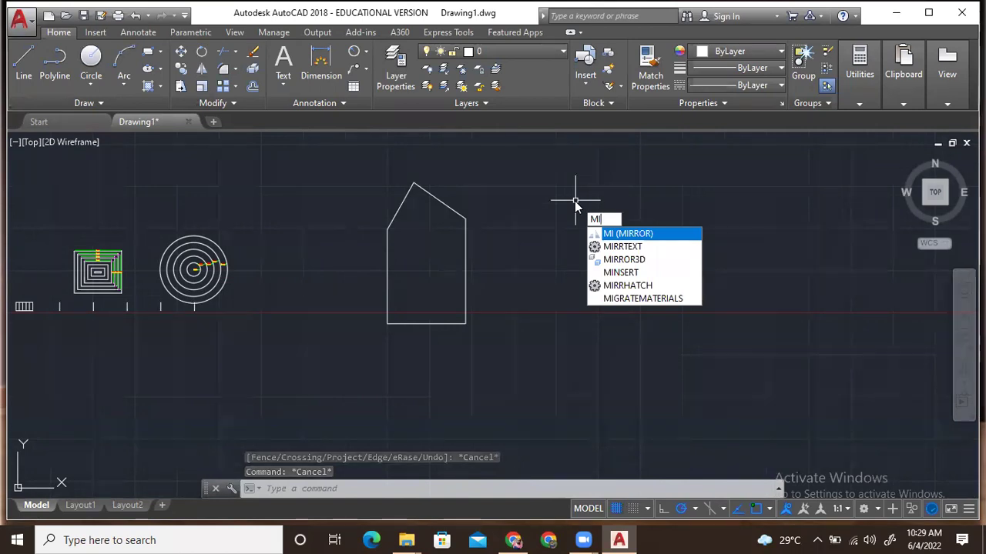
key("Return")
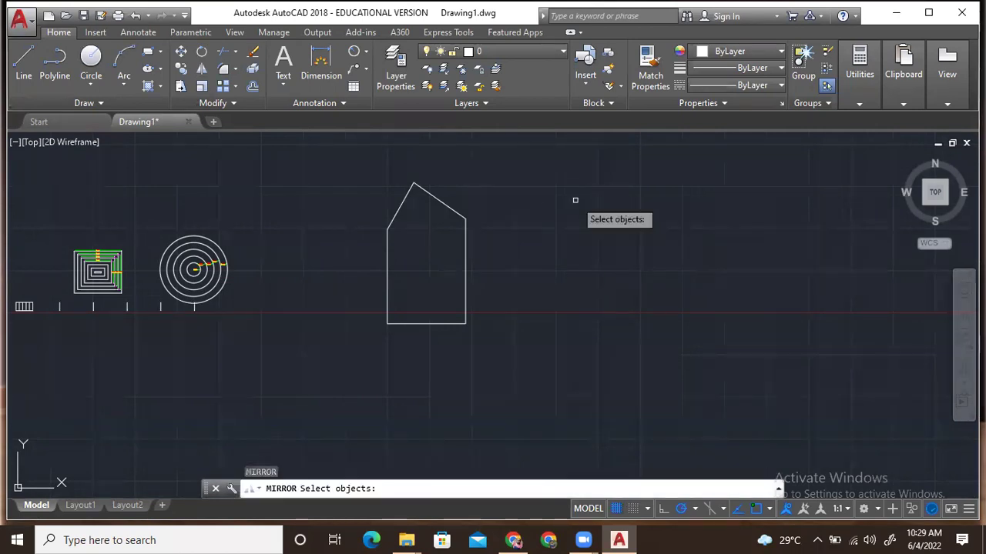
mouse_move(491, 160)
left_mouse_down()
mouse_move(485, 153)
mouse_move(392, 334)
mouse_move(352, 357)
mouse_move(303, 199)
left_mouse_up()
mouse_move(551, 181)
left_mouse_down()
mouse_move(391, 334)
mouse_move(403, 312)
left_mouse_up()
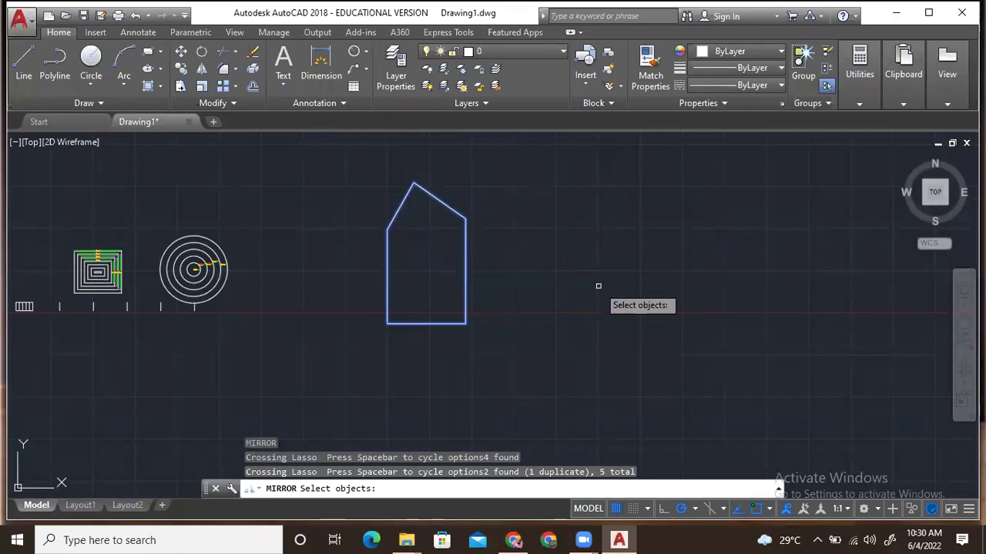
key("Return")
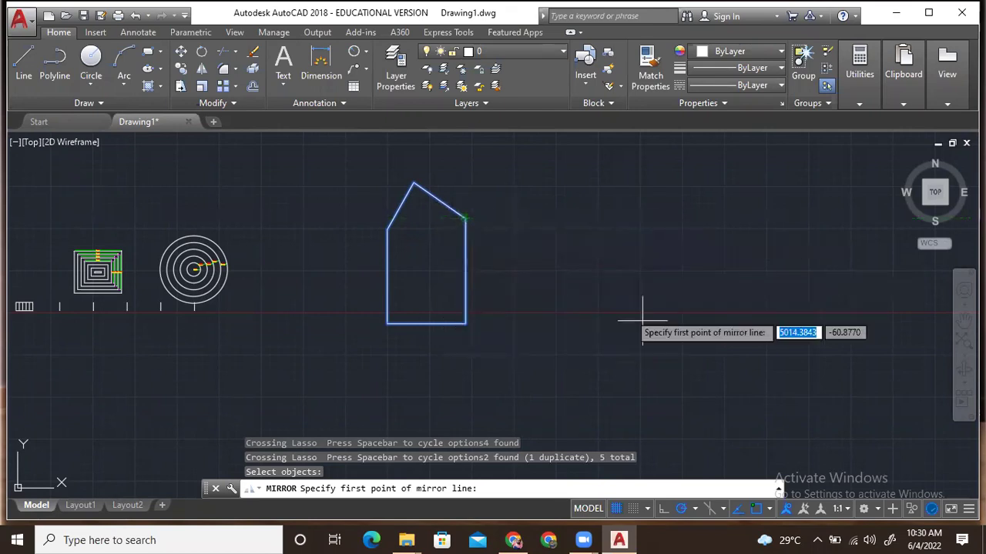
left_click(465, 324)
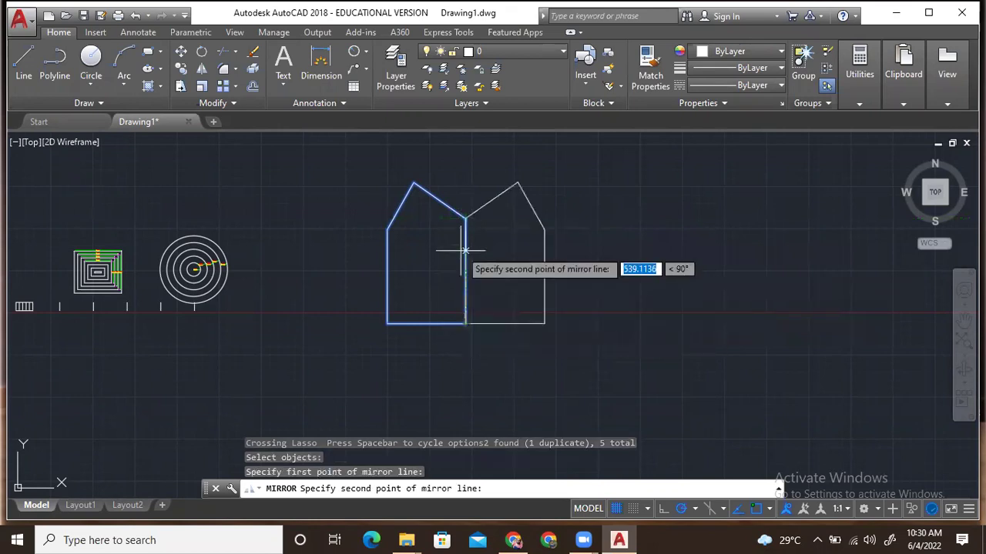
left_click(465, 225)
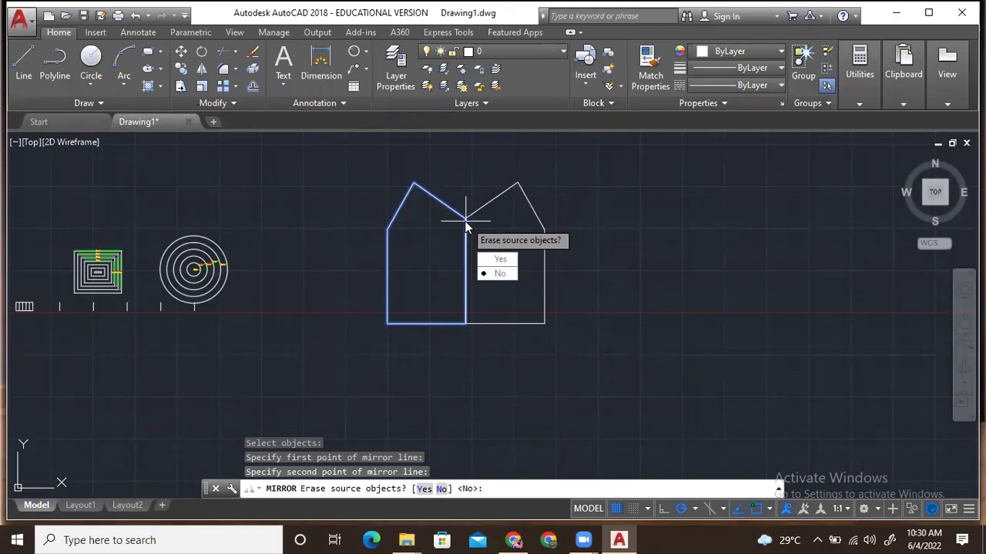
left_click(499, 259)
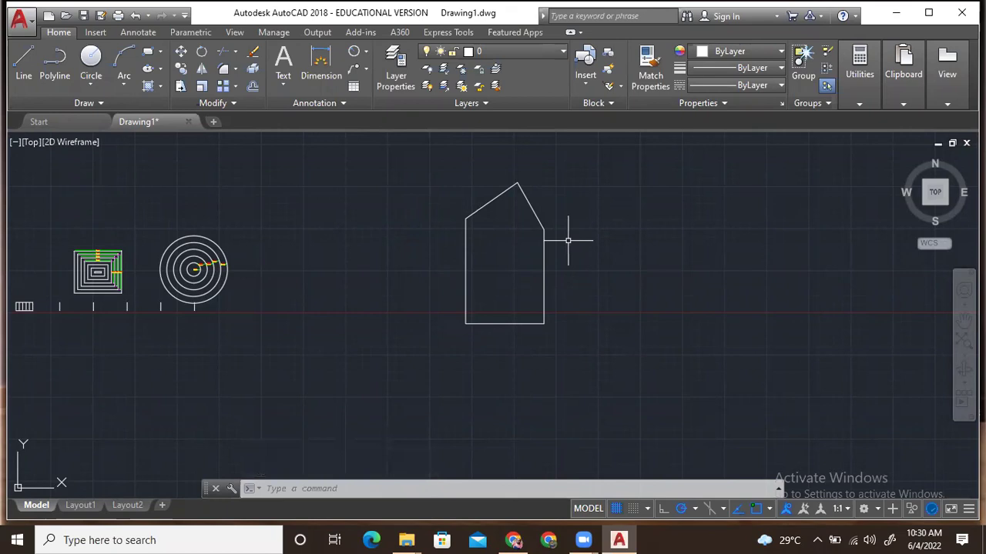
Mirror the whole house-shaped outline about its right vertical side and keep the source objects
middle_click_drag(594, 202, 462, 222)
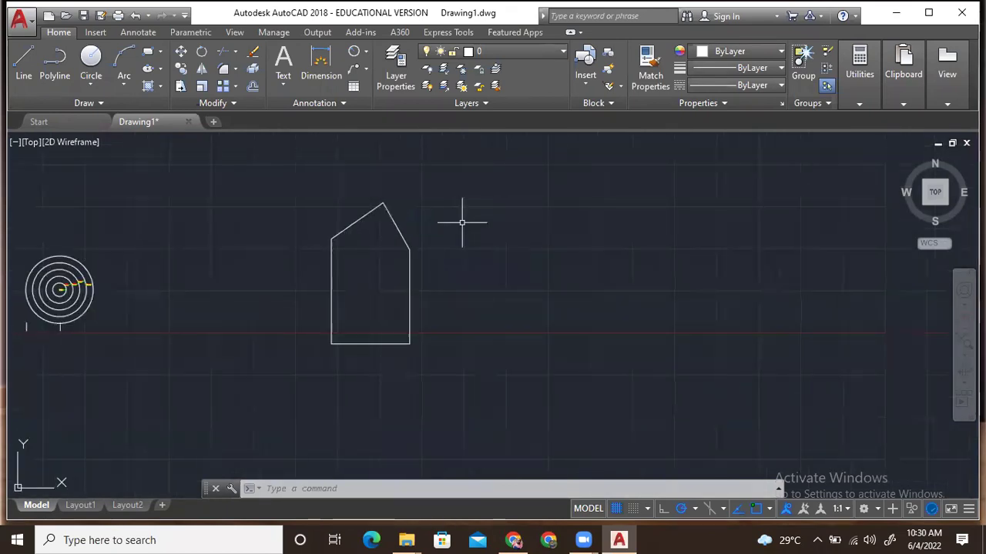
type("mi")
key("Return")
mouse_move(450, 177)
left_mouse_down()
mouse_move(294, 297)
mouse_move(301, 307)
left_mouse_up()
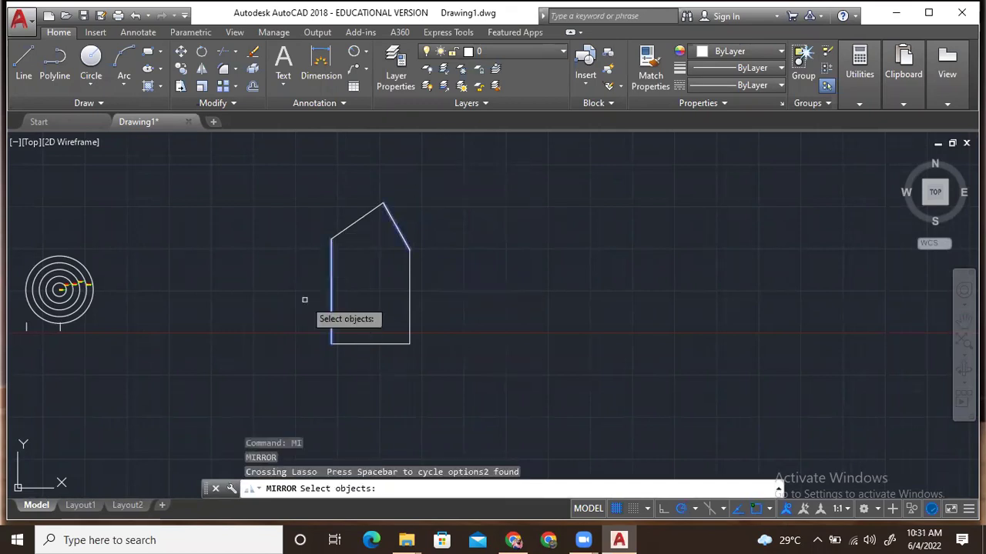
left_click(407, 319)
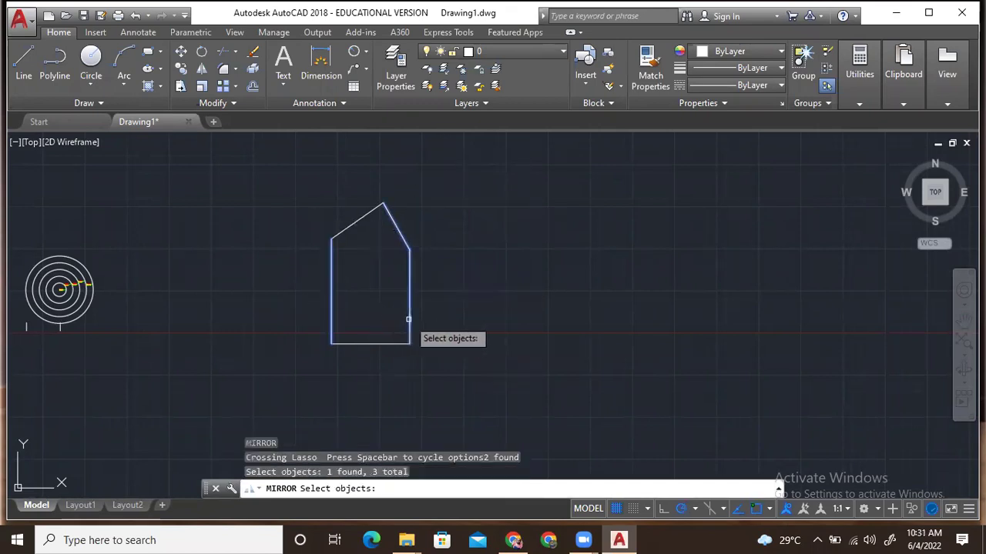
left_click(387, 345)
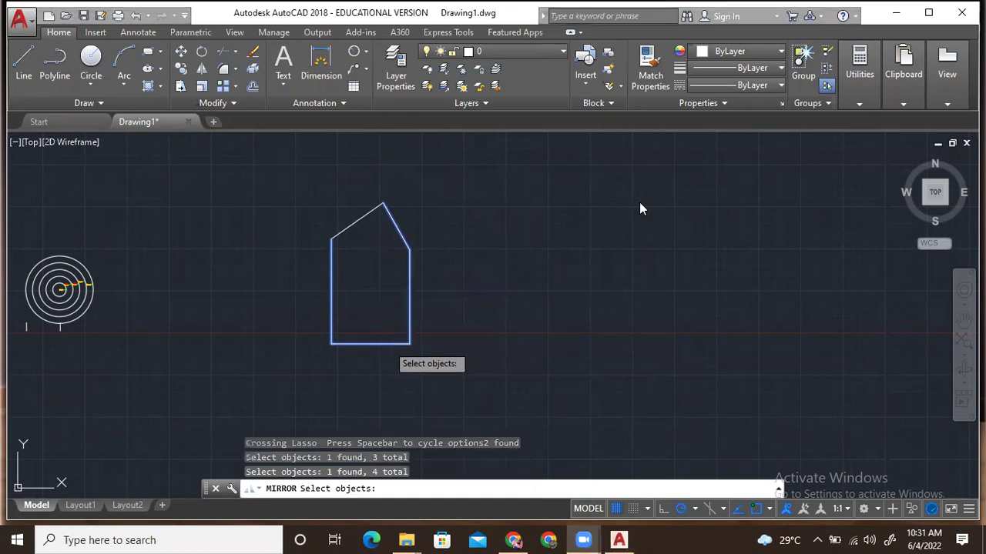
left_click(374, 210)
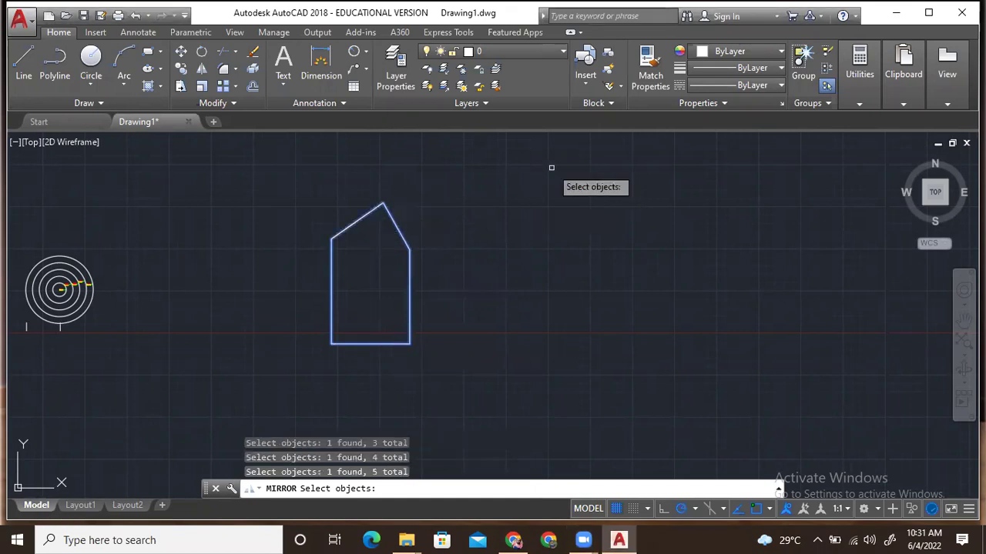
key("Return")
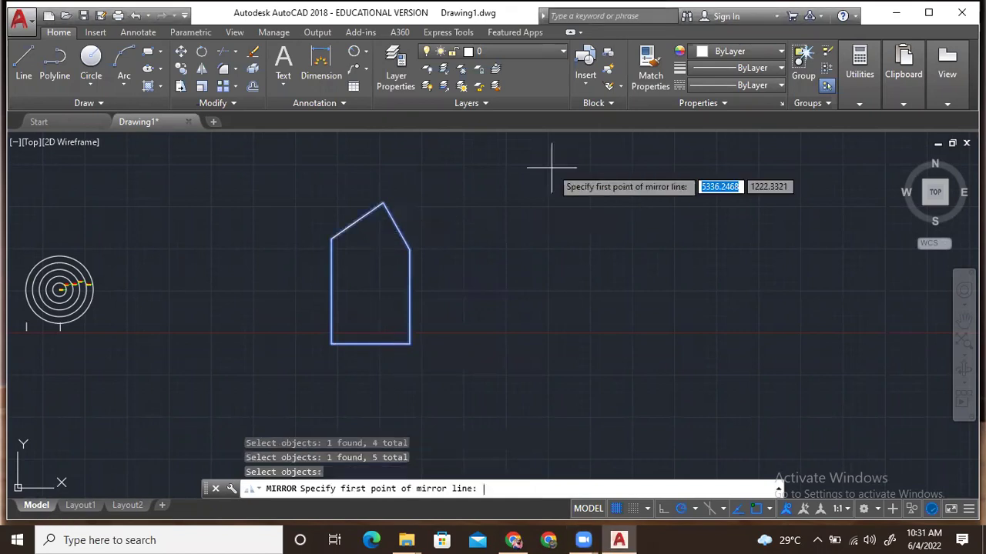
left_click(410, 344)
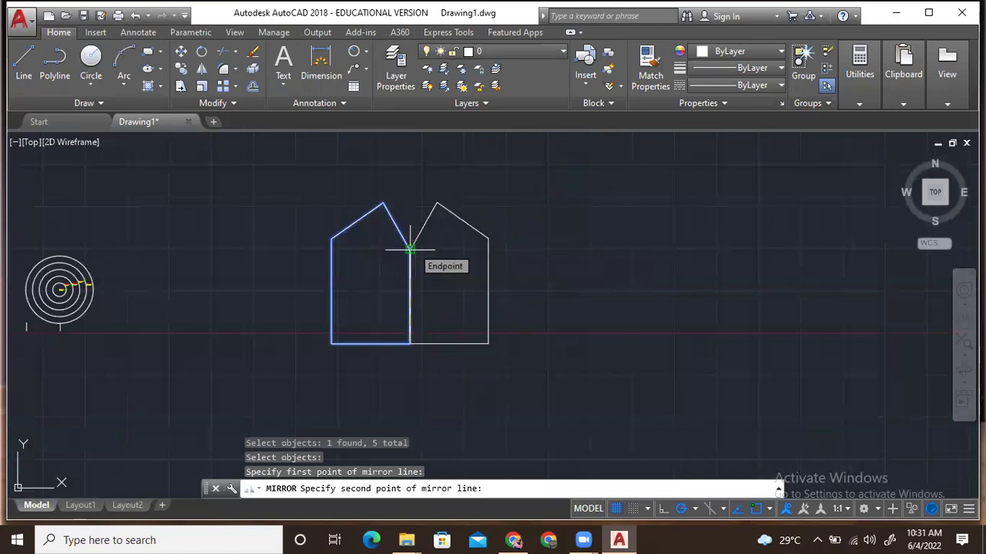
key("F8")
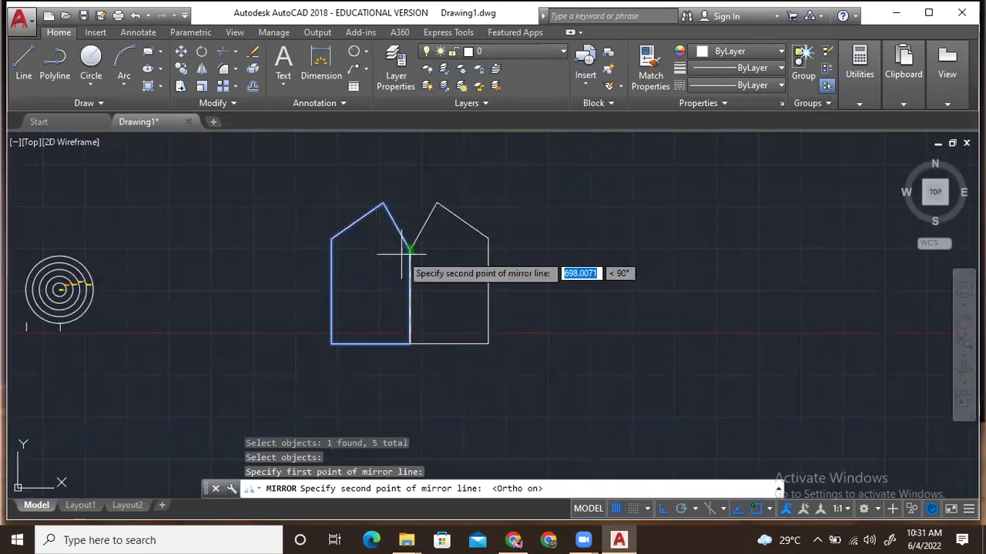
key("F10")
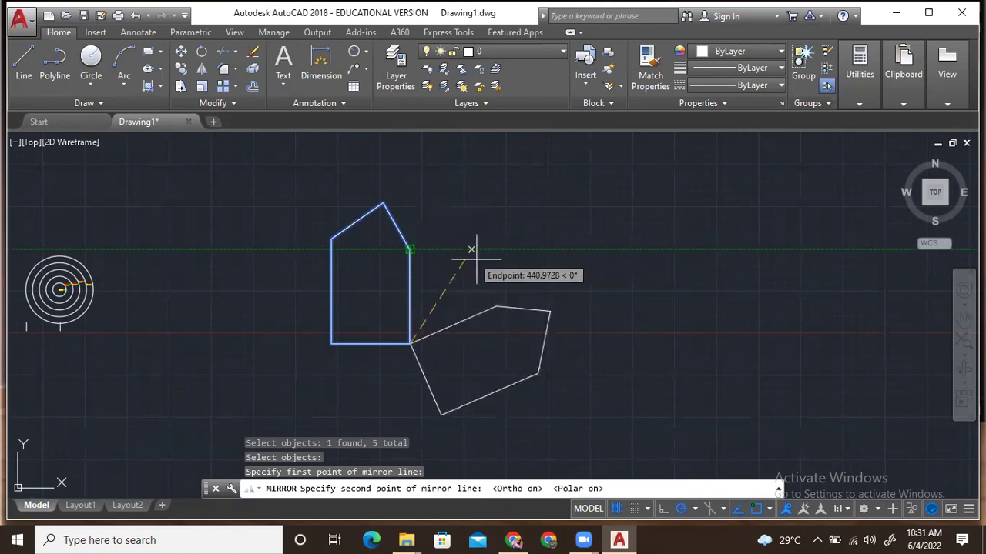
left_click(410, 249)
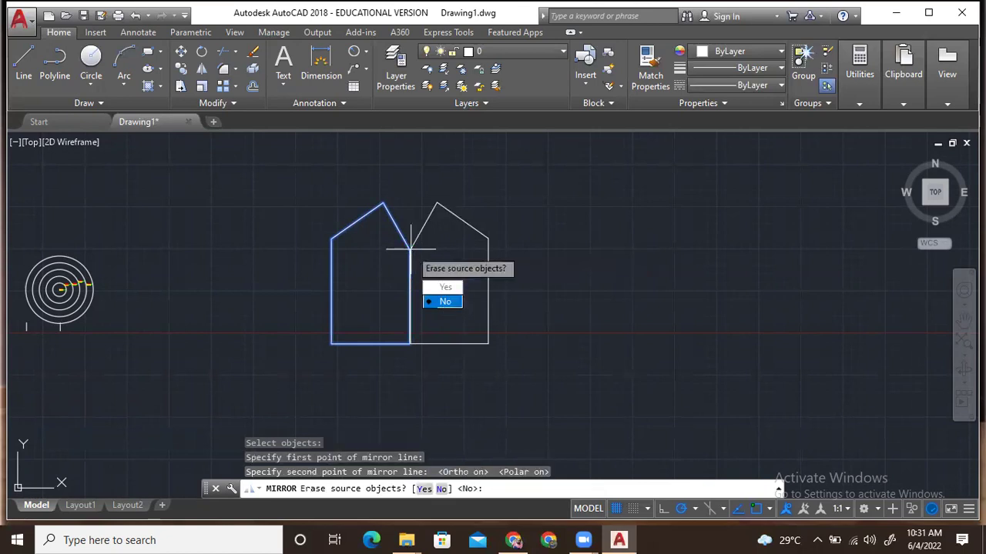
key("Return")
scroll(528, 315, "up", 2)
scroll(528, 315, "down", 2)
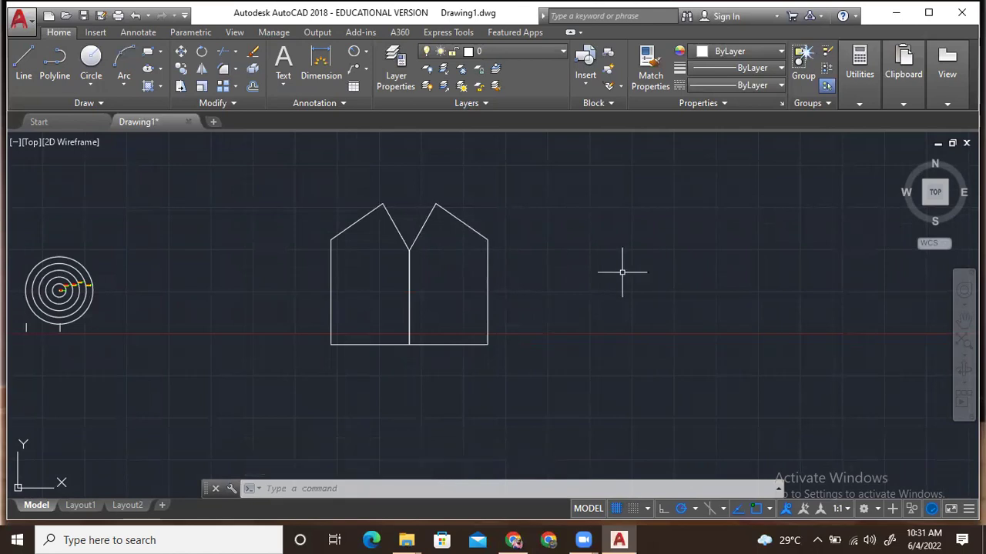
Draw a 25-unit horizontal line outward from the lower-right corner of the mirrored outline
middle_click_drag(622, 272, 535, 272)
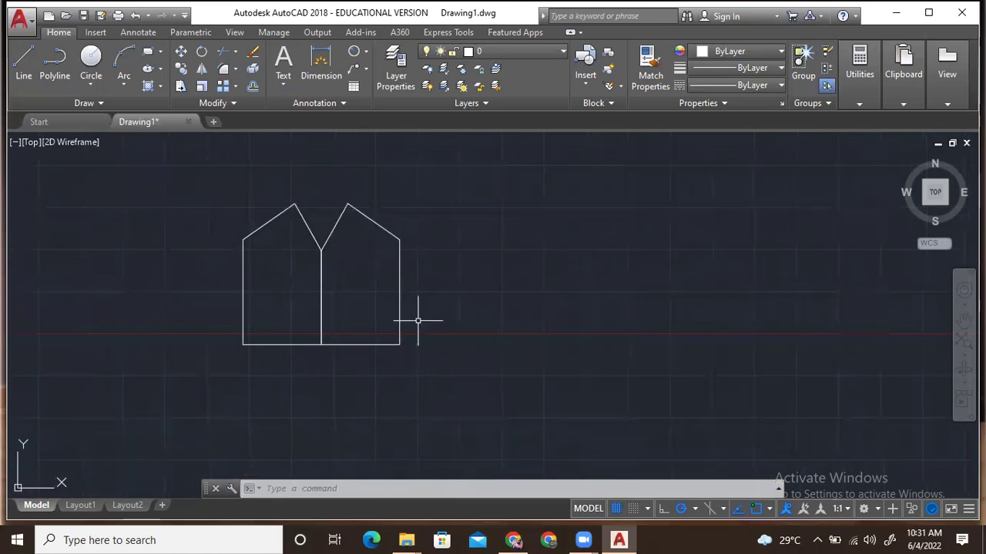
type("l")
key("Return")
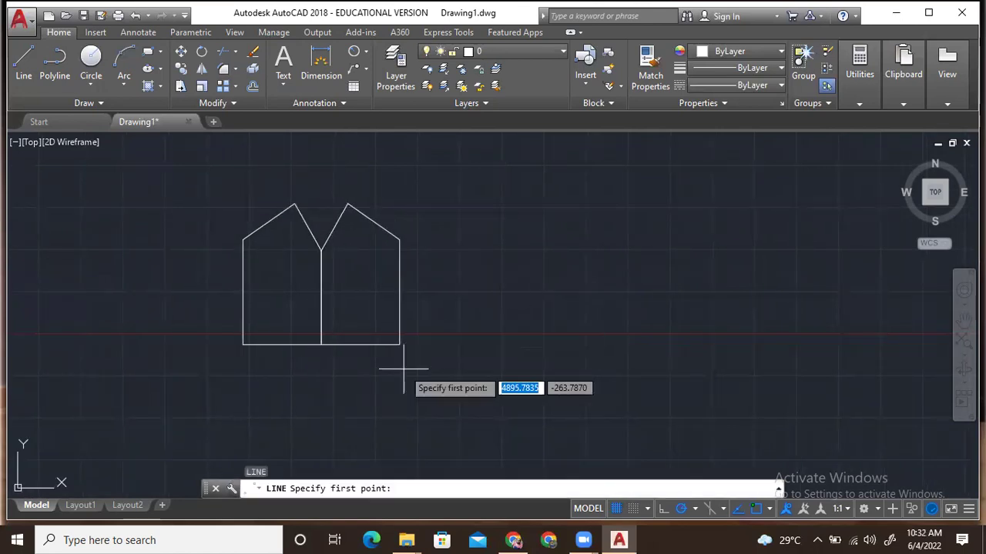
left_click(398, 344)
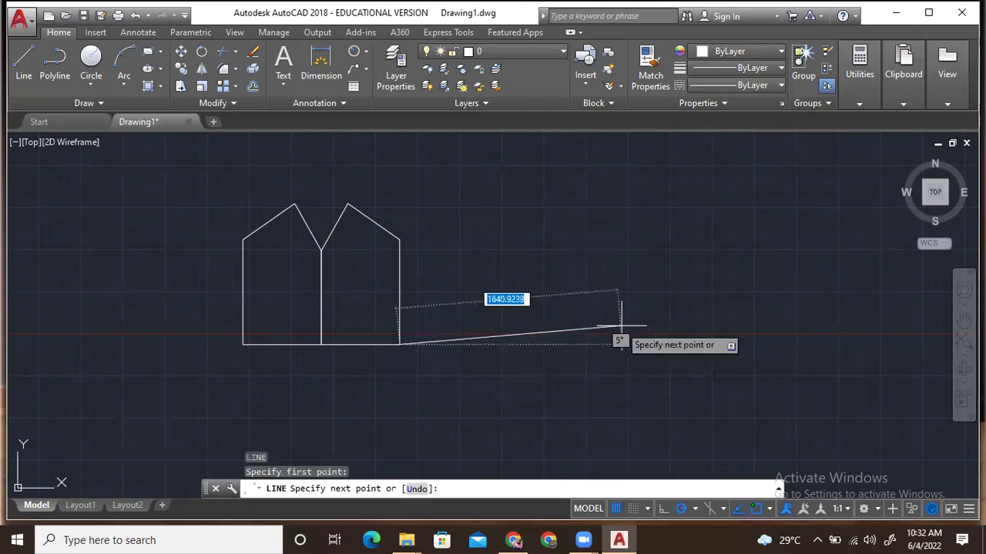
type("25")
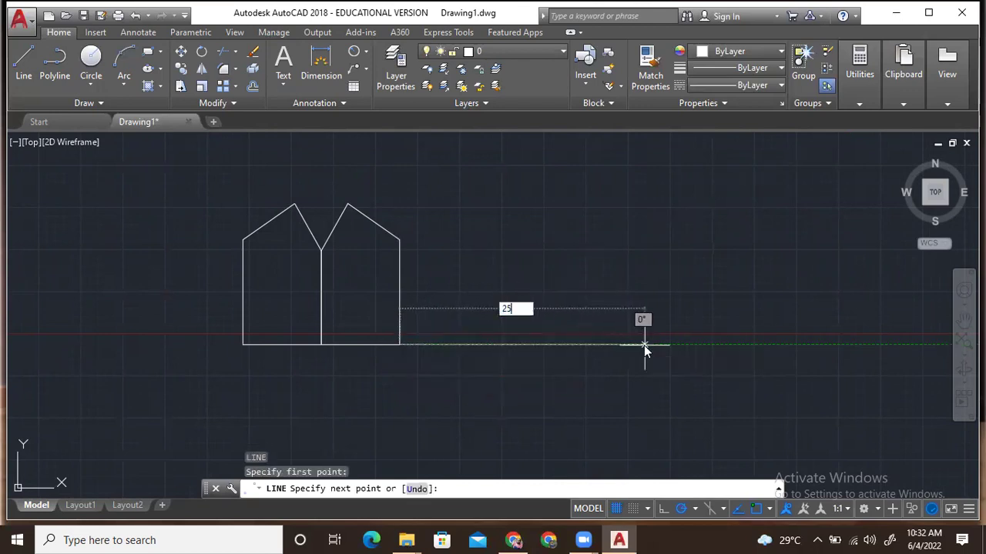
key("Return")
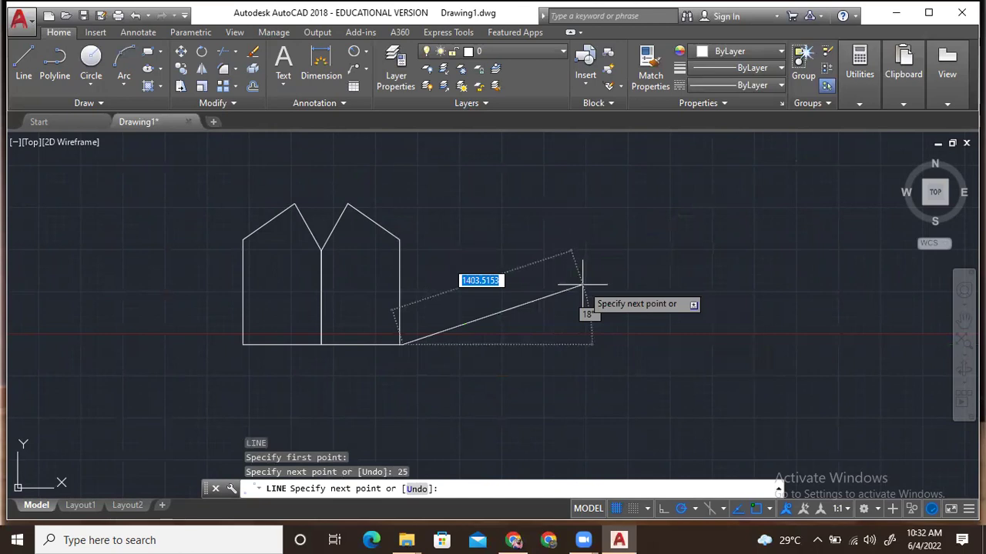
key("Escape")
scroll(436, 346, "up", 2)
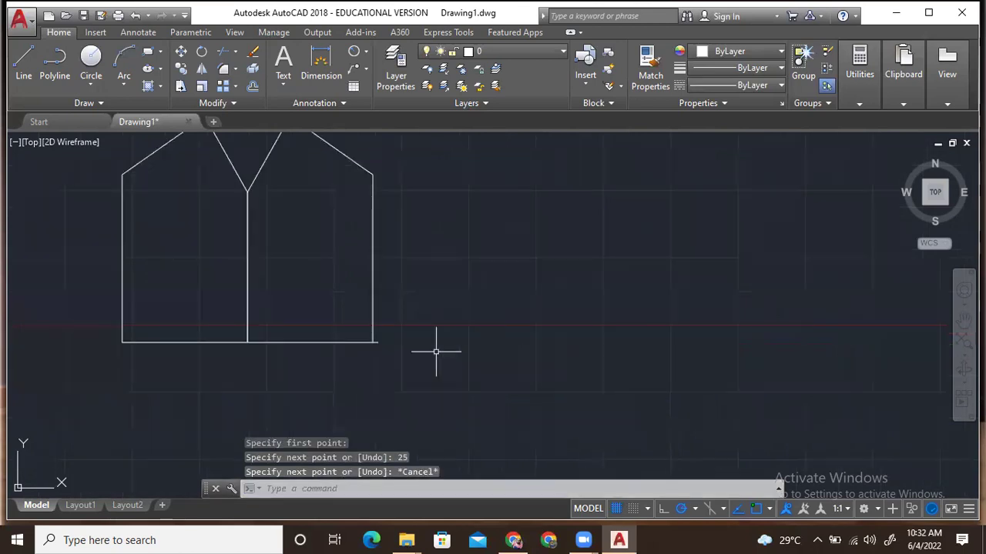
Delete the 25-unit line projecting from the lower-right corner of the mirrored outline
left_click(372, 344)
key("l")
key("Return")
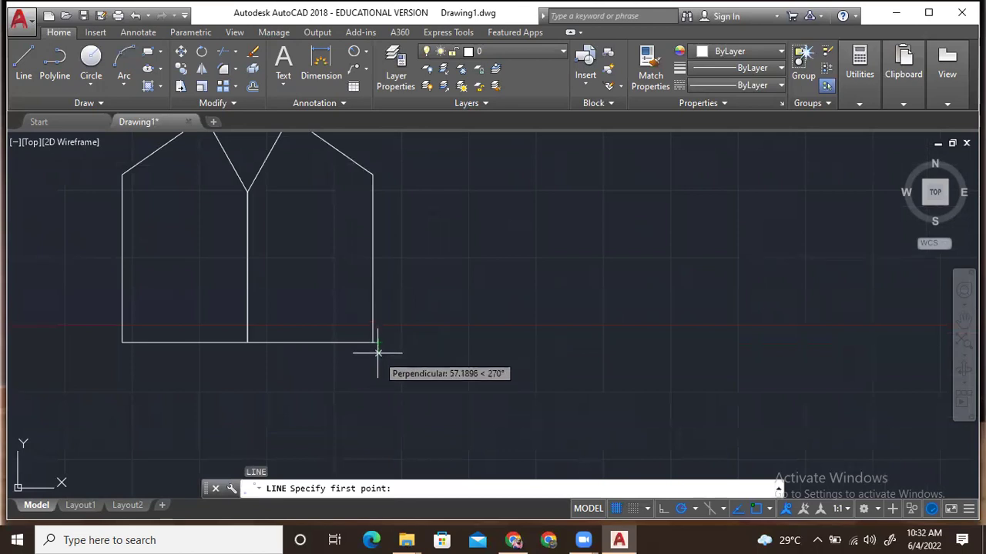
key("Escape")
scroll(378, 353, "up", 3)
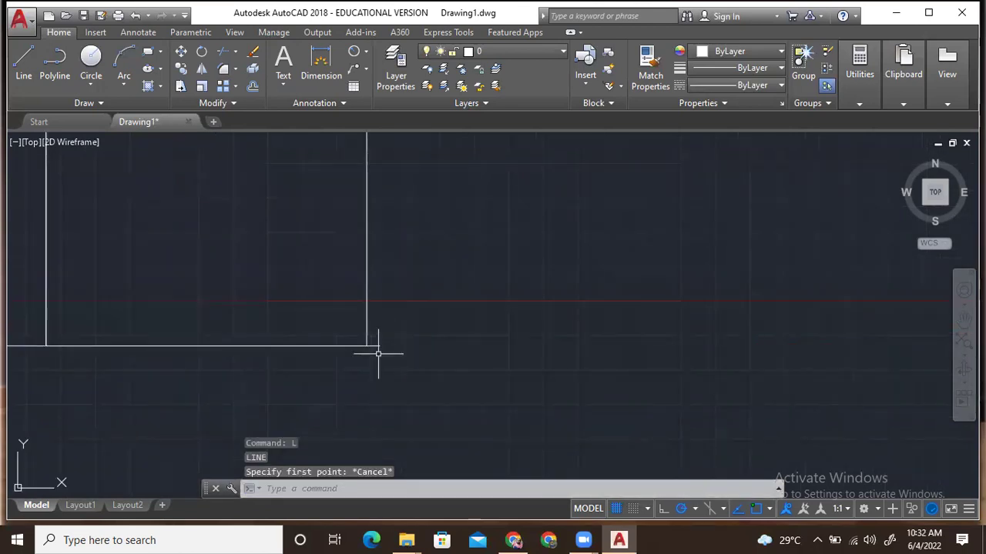
left_click(373, 345)
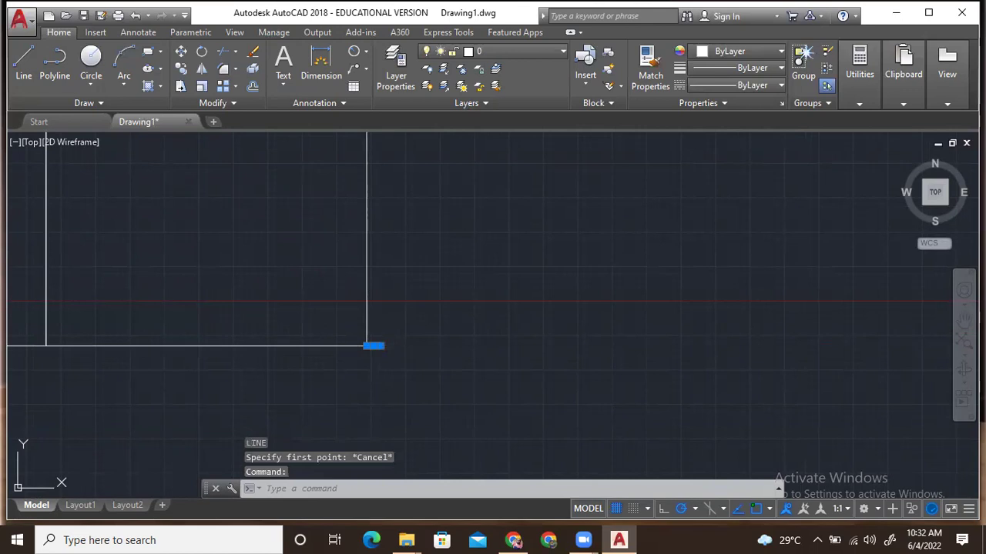
key("Delete")
Draw a 75-unit horizontal line outward from the lower-right corner and a nearly vertical line from its end to well above the roof peaks
type("l")
key("Return")
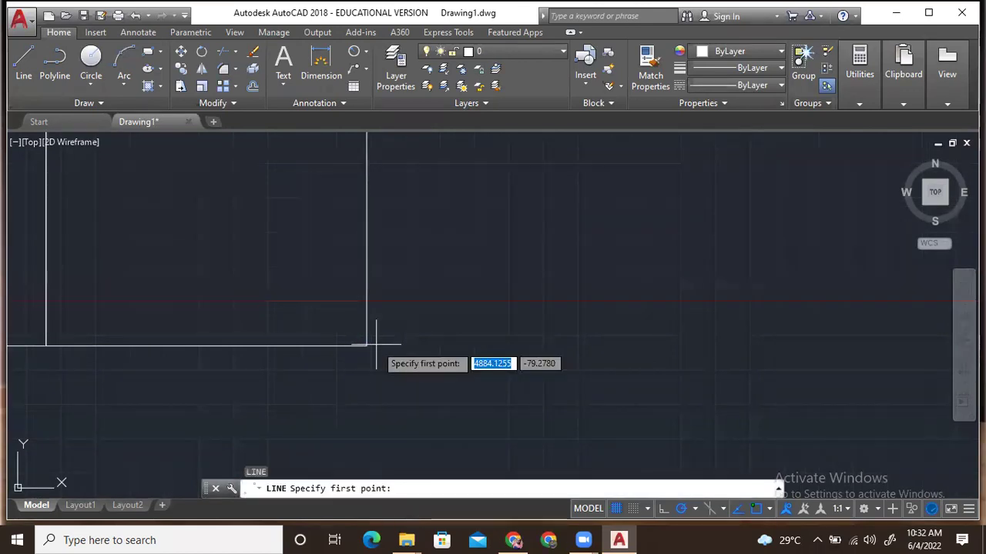
left_click(367, 346)
type("75")
key("Return")
scroll(656, 342, "down", 6)
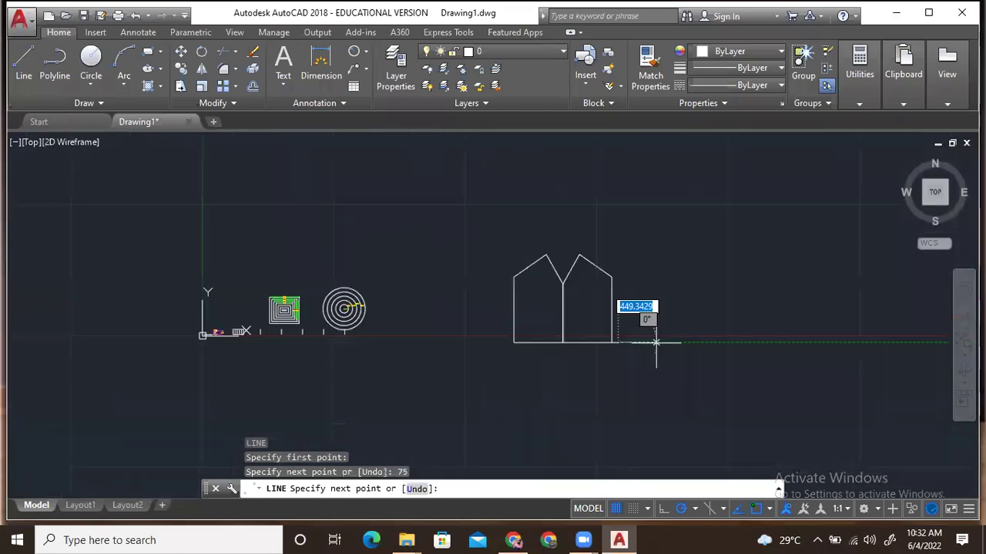
left_click(620, 170)
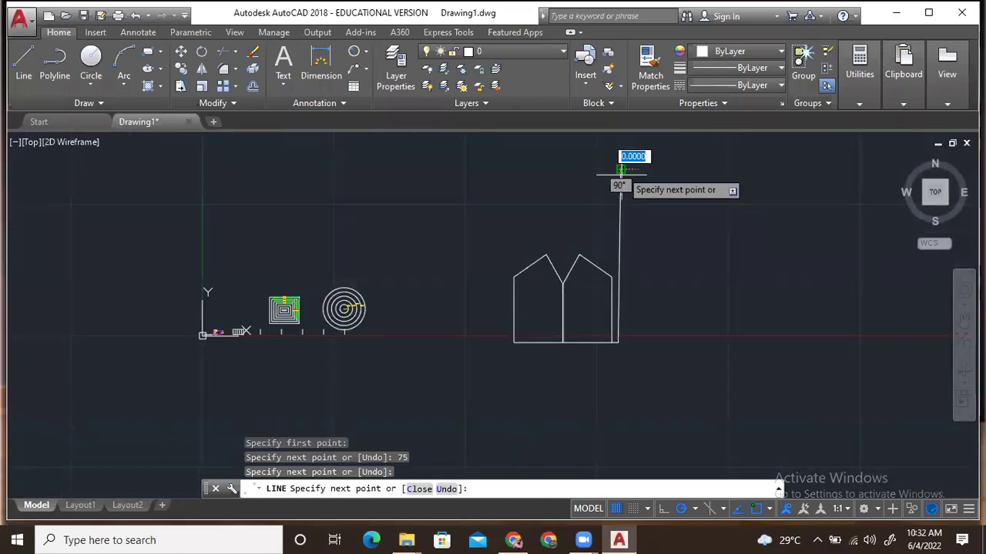
key("Escape")
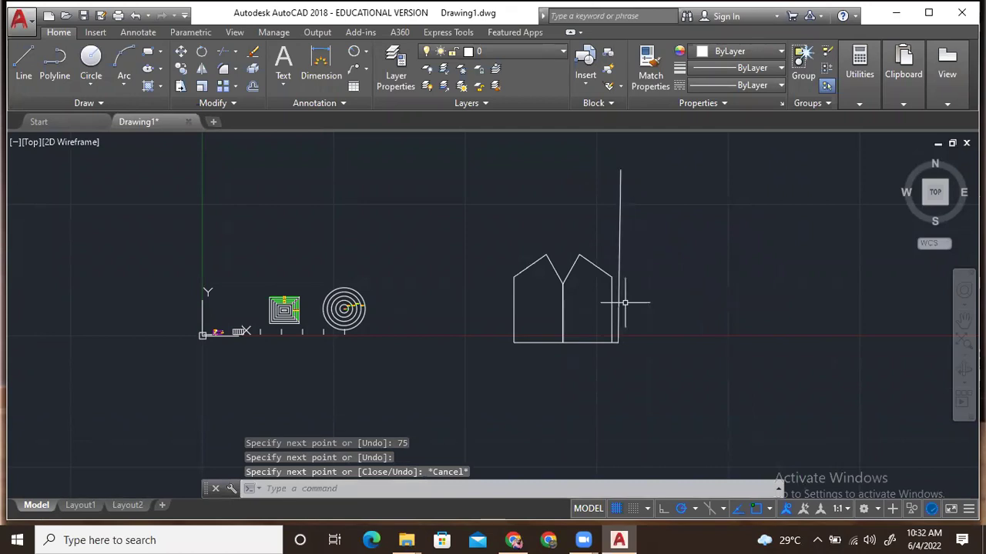
Mirror both joined house outlines about the tall, nearly vertical line and keep the source objects
type("mi")
key("Return")
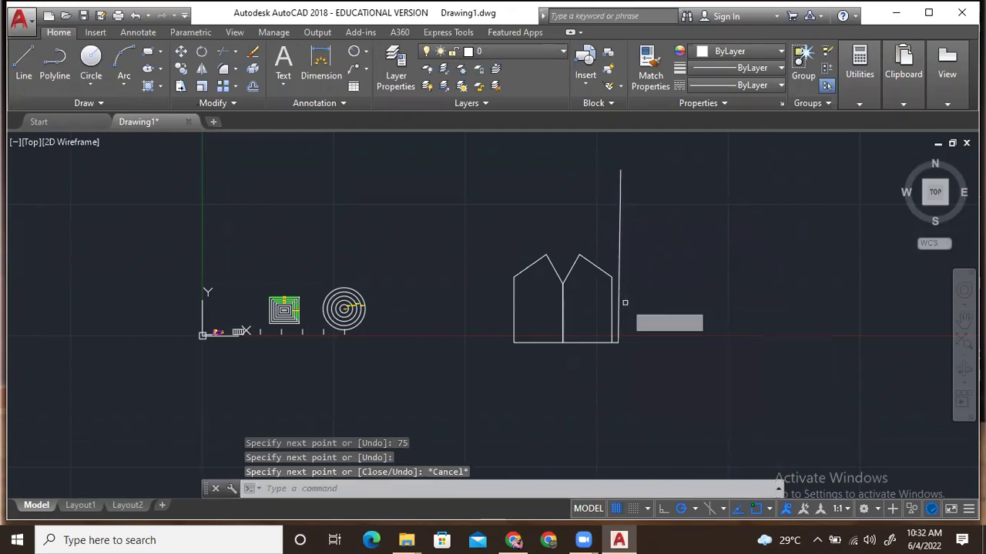
scroll(603, 282, "up", 2)
mouse_move(620, 221)
left_mouse_down()
mouse_move(504, 371)
mouse_move(398, 319)
left_mouse_up()
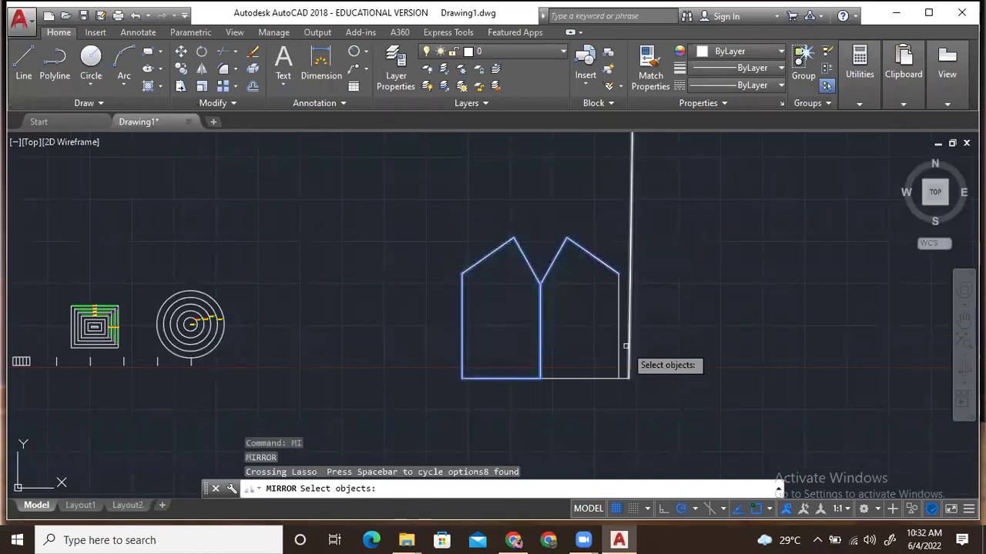
left_click_drag(622, 346, 562, 398)
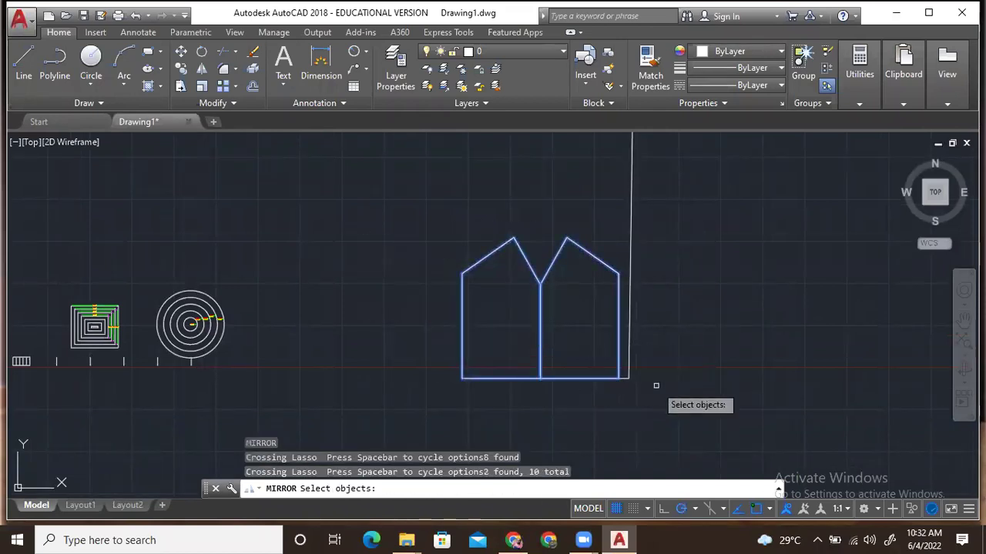
key("Return")
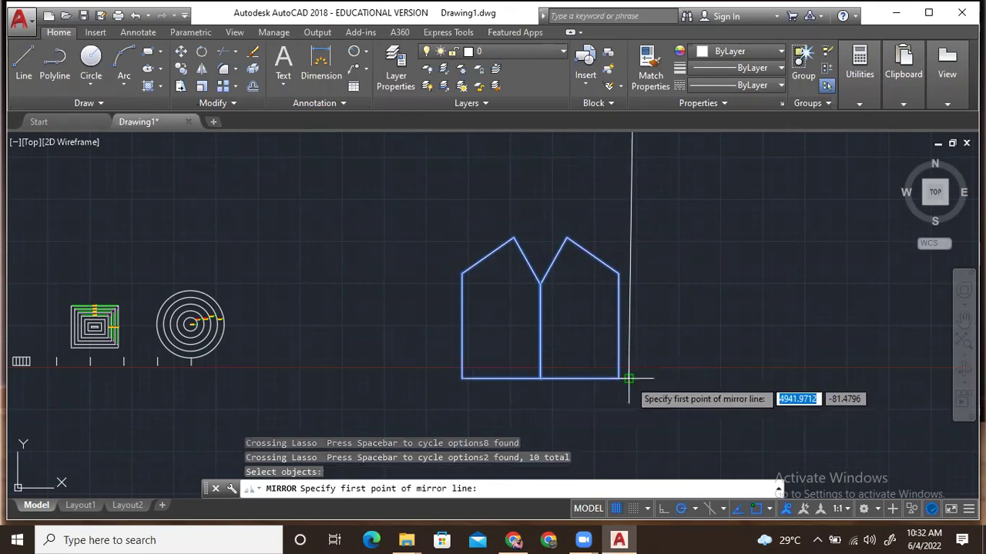
left_click(630, 378)
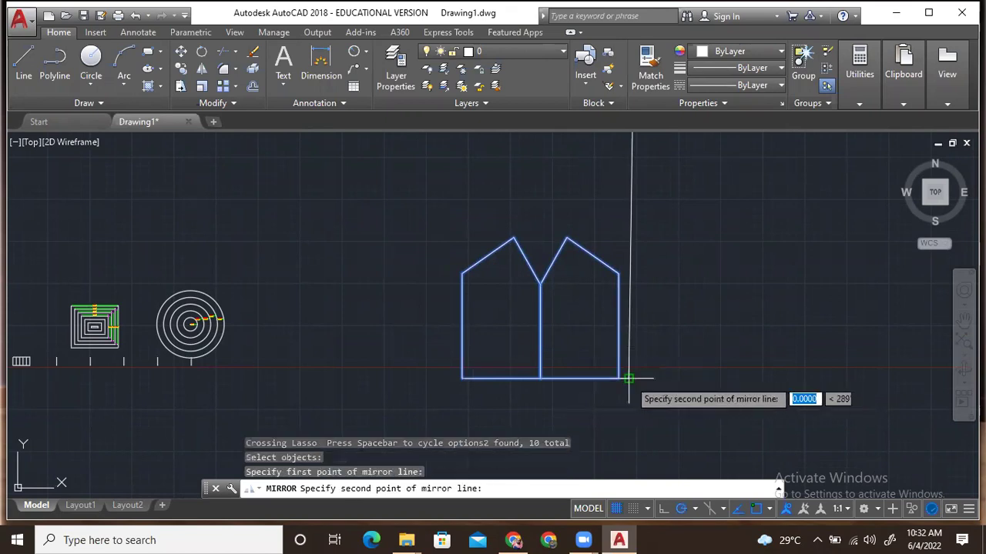
left_click(631, 200)
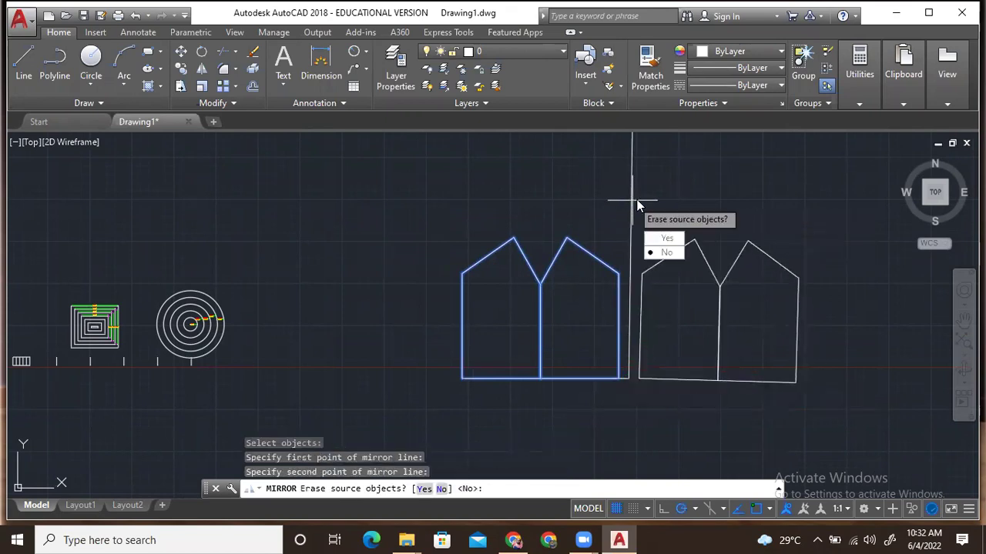
left_click(663, 252)
key("Escape")
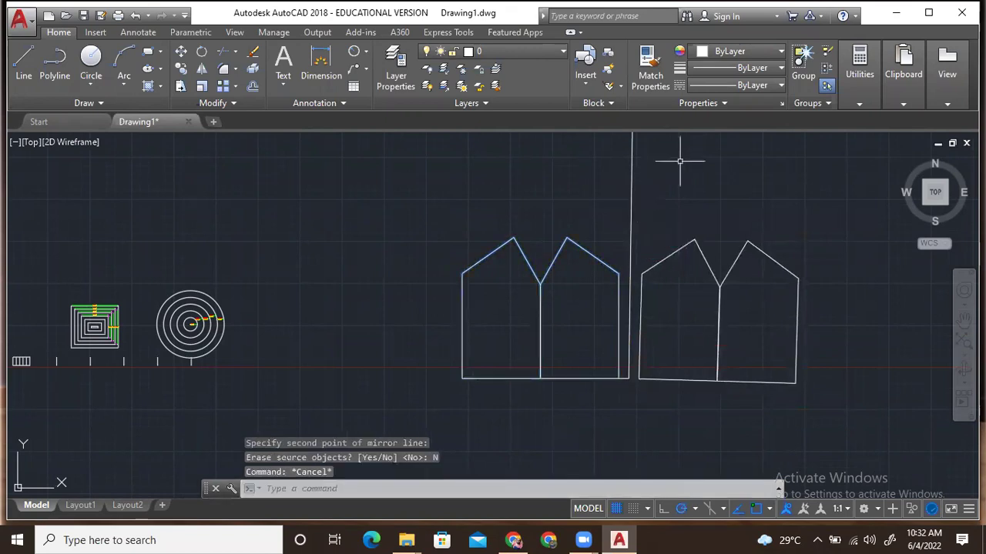
Delete the tall mirror-axis line and the 75-unit line at the base between the two pairs of houses
left_click(630, 236)
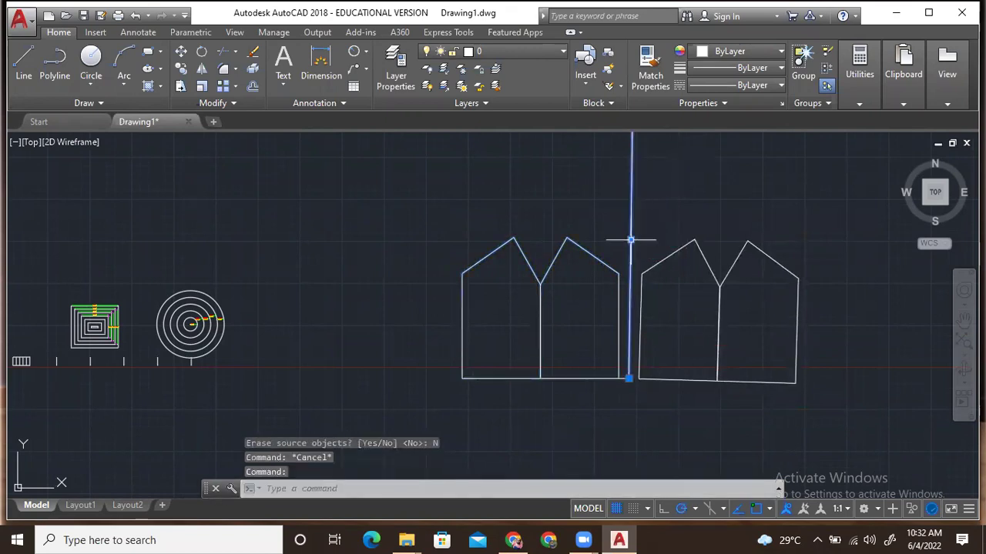
key("Delete")
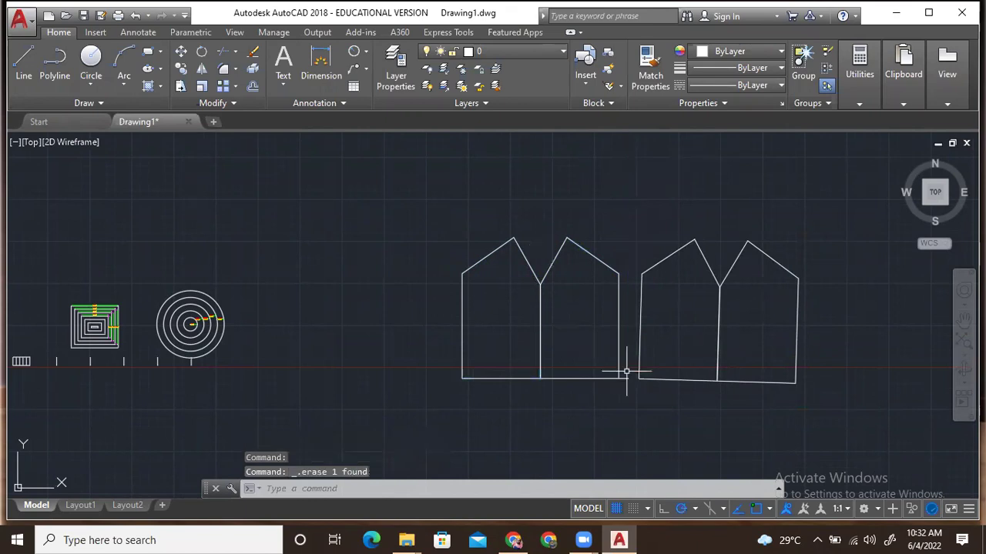
mouse_move(625, 380)
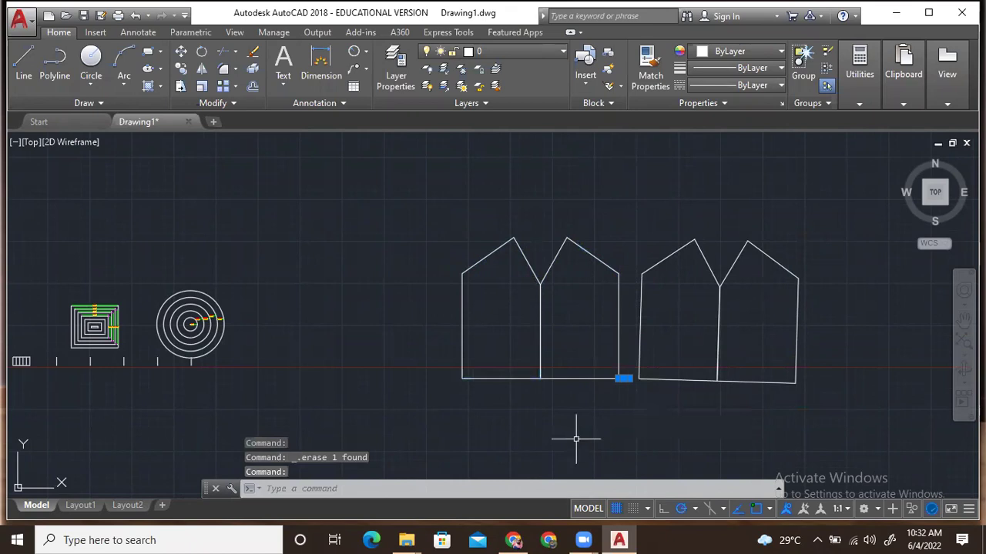
key("Delete")
scroll(574, 437, "down", 4)
scroll(544, 352, "up", 4)
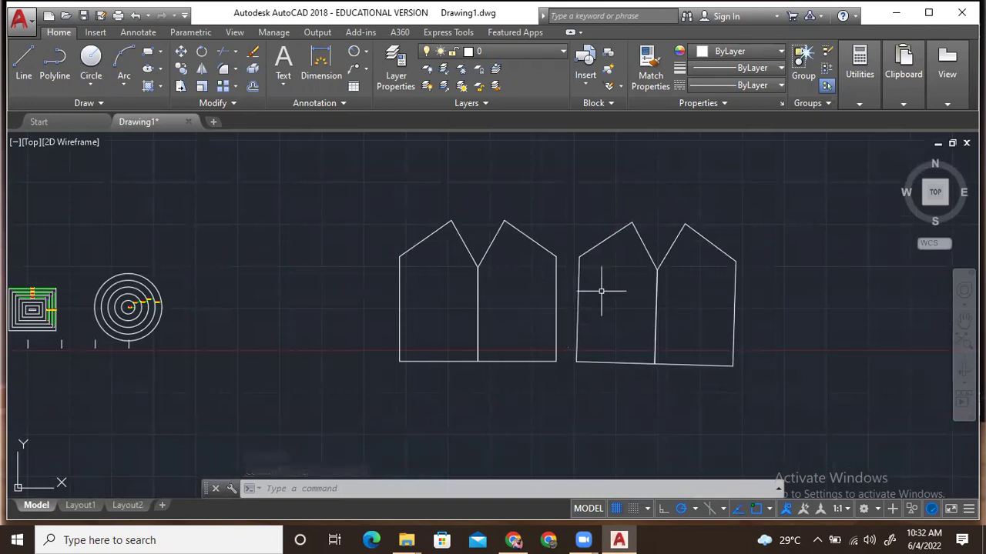
scroll(643, 294, "up", 2)
scroll(605, 310, "down", 4)
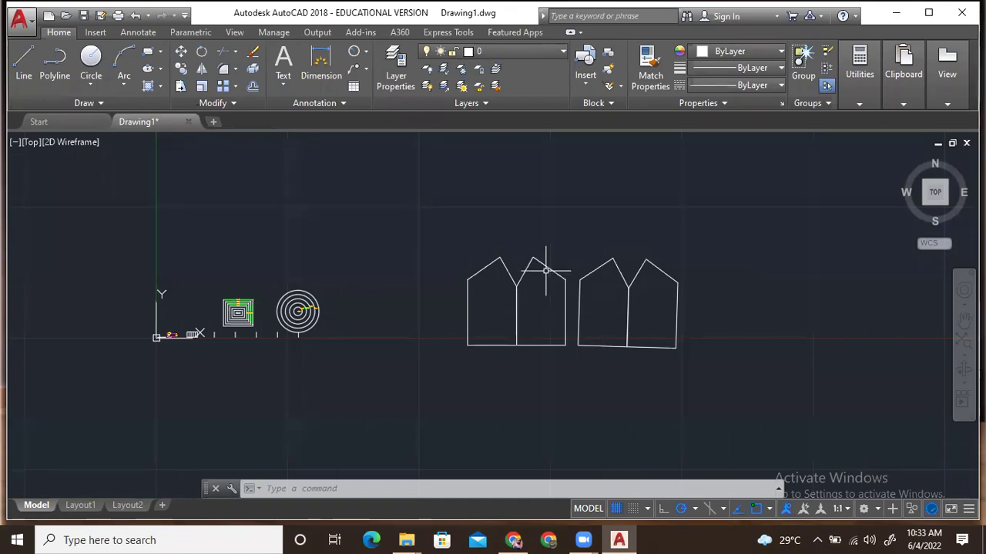
middle_click_drag(603, 315, 450, 316)
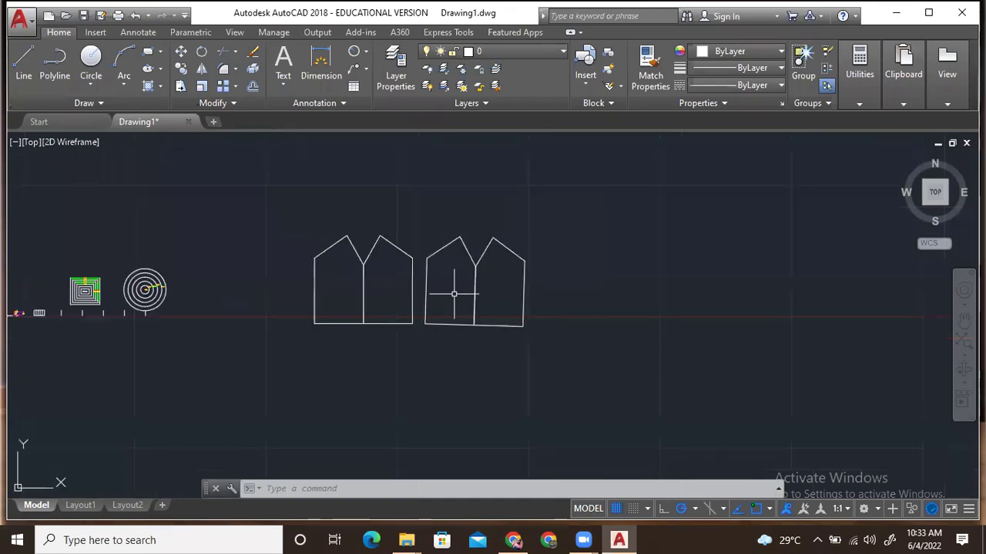
scroll(534, 330, "up", 2)
With Ortho on, draw a closed outline of lines well east of the houses, with a notch in its west side and a slot in its top edge
scroll(533, 330, "down", 2)
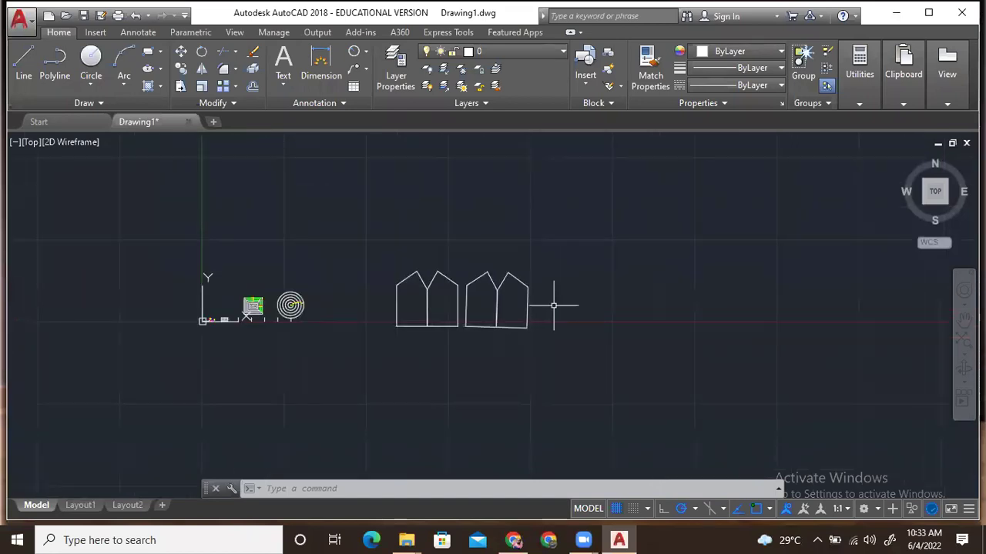
type("l")
key("Return")
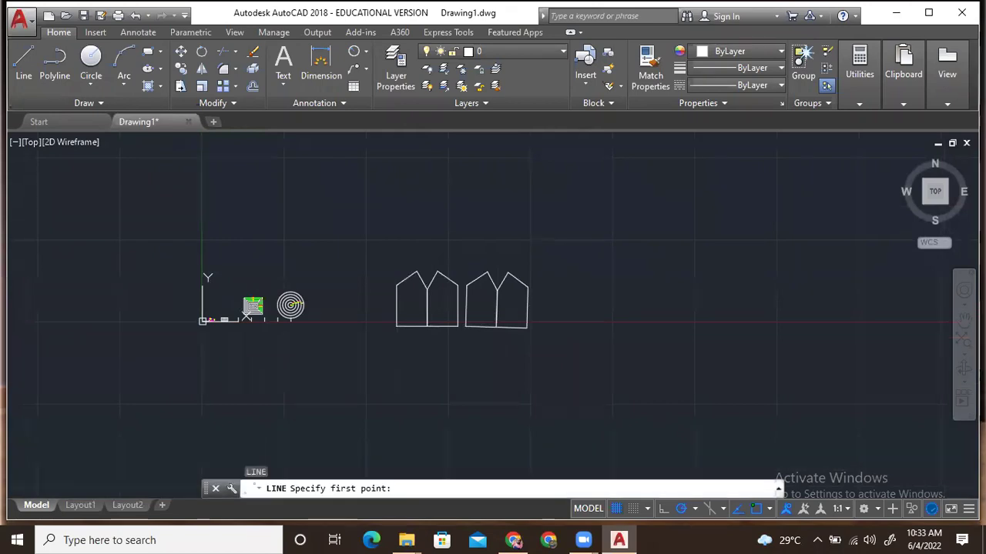
left_click(754, 270)
key("F8")
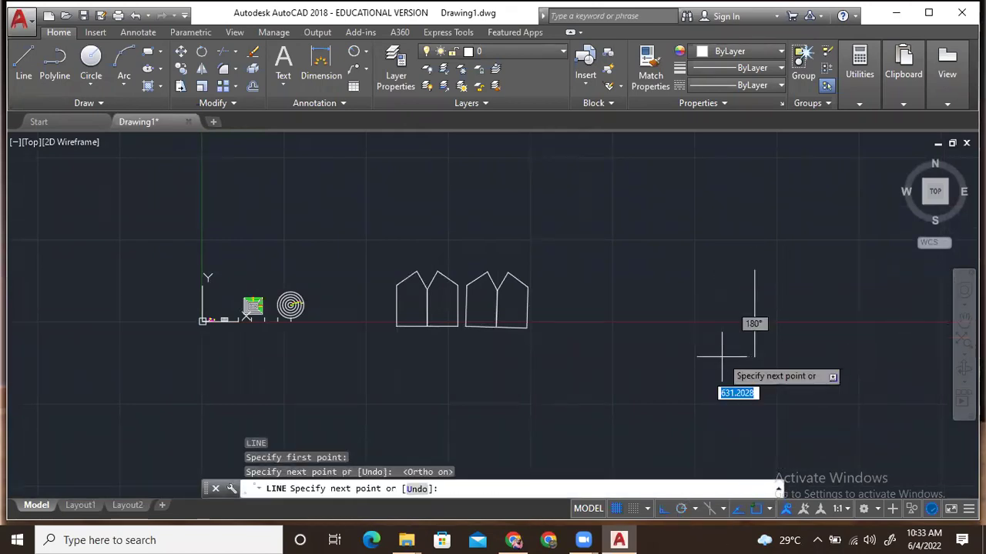
left_click(674, 357)
left_click(673, 309)
left_click(698, 309)
left_click(701, 277)
left_click(666, 278)
left_click(665, 254)
left_click(741, 295)
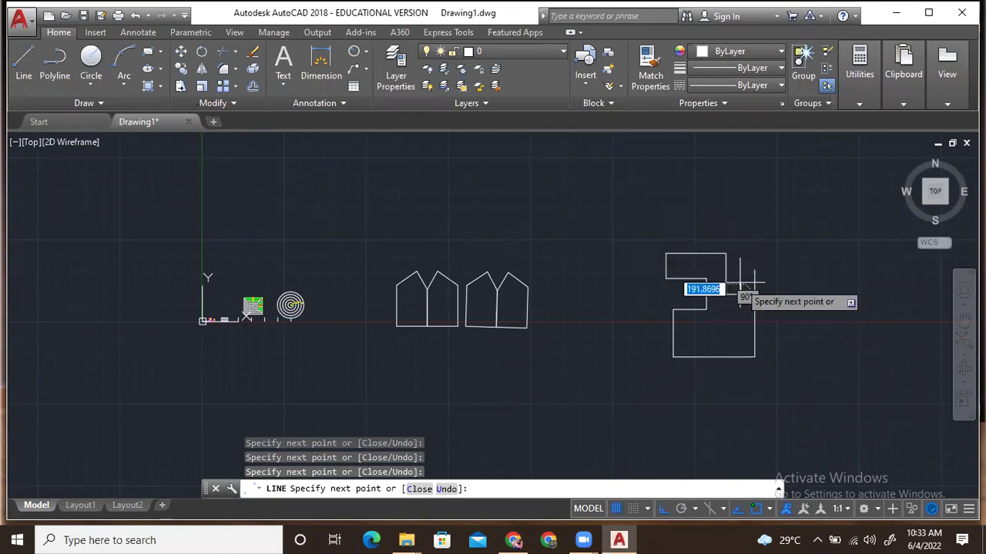
left_click(741, 254)
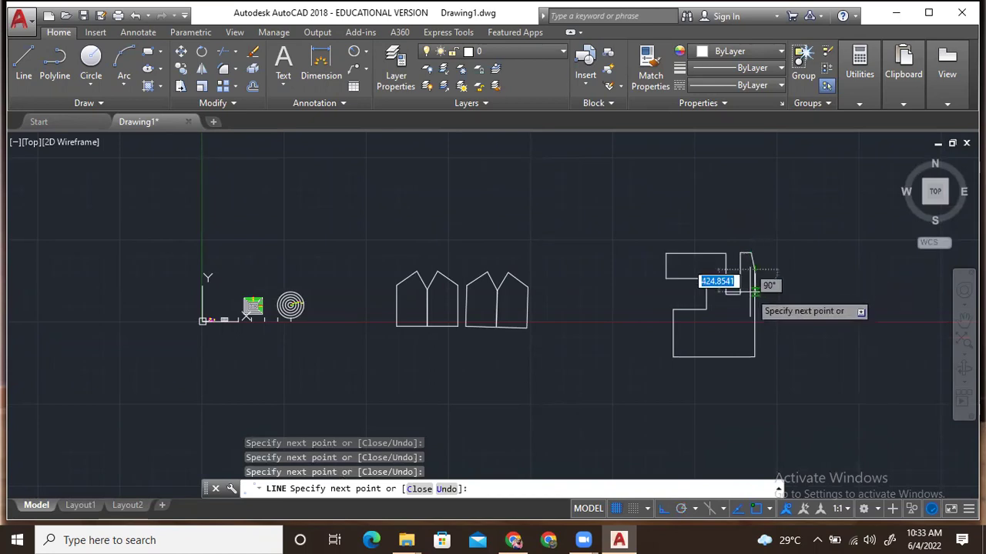
key("Escape")
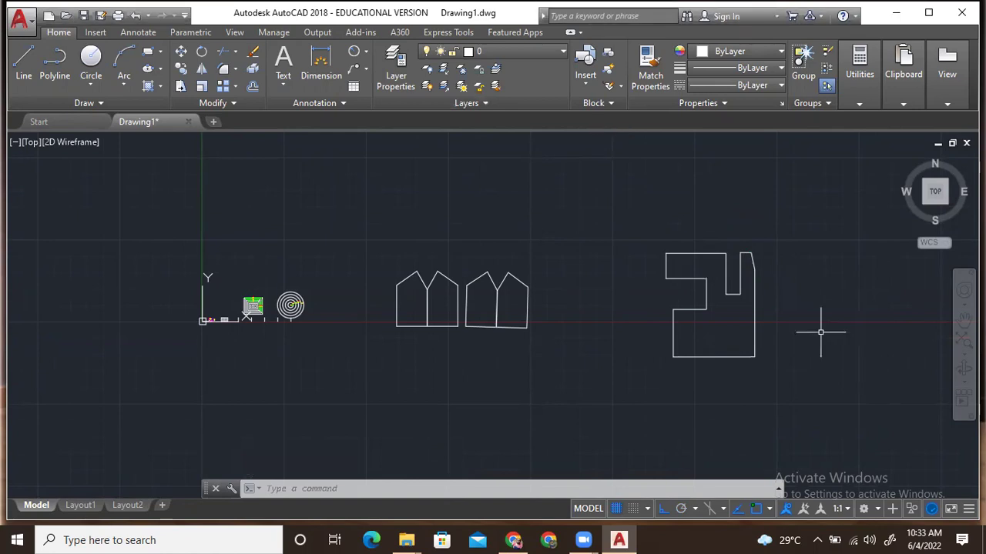
Copy the notched outline from its lower-left corner, placing two copies in a row to its east and one directly below it
middle_click_drag(794, 335, 571, 313)
type("o")
key("Return")
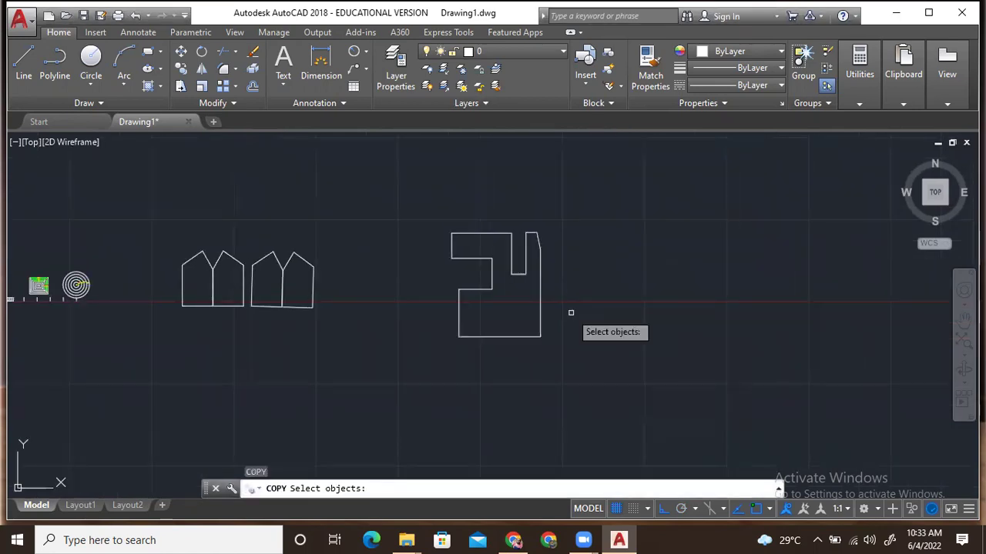
mouse_move(630, 200)
left_mouse_down()
mouse_move(466, 383)
mouse_move(396, 202)
mouse_move(550, 262)
left_mouse_up()
key("Return")
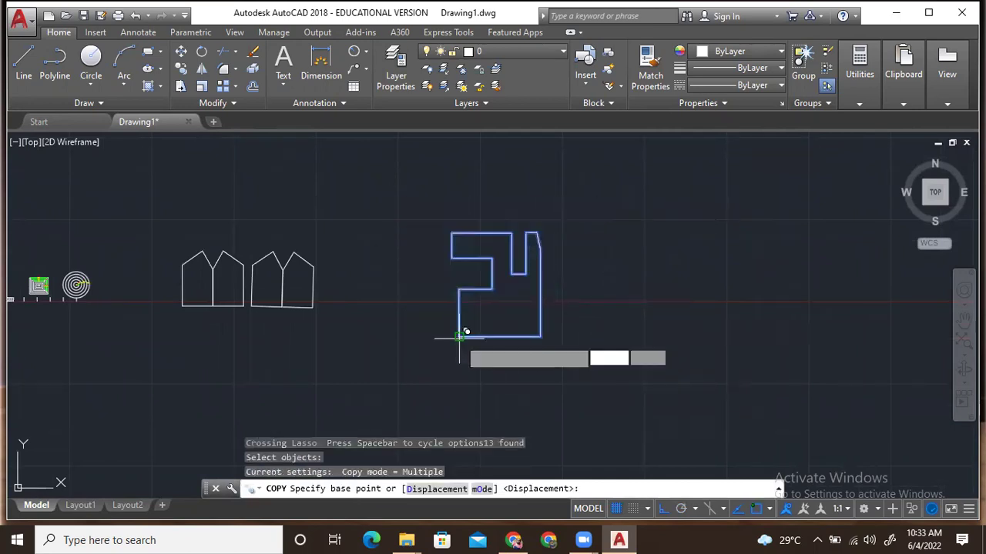
left_click(459, 337)
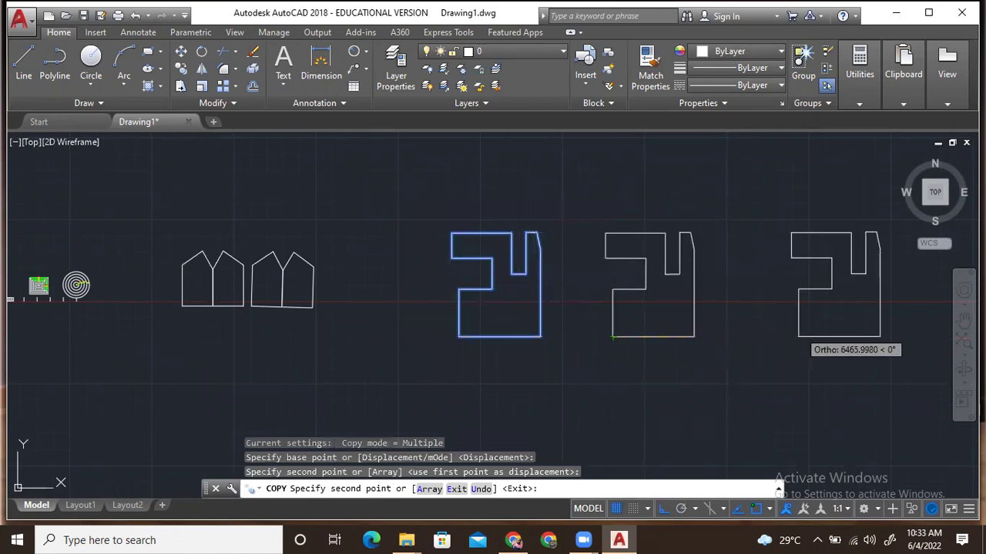
left_click(799, 337)
middle_click_drag(486, 392, 475, 277)
left_click(465, 372)
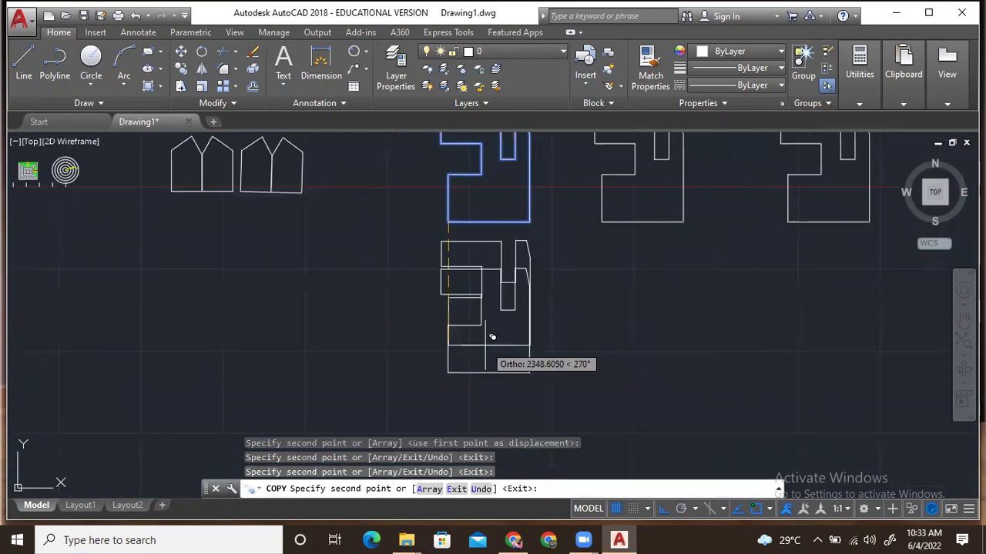
key("Escape")
type("ro")
key("Return")
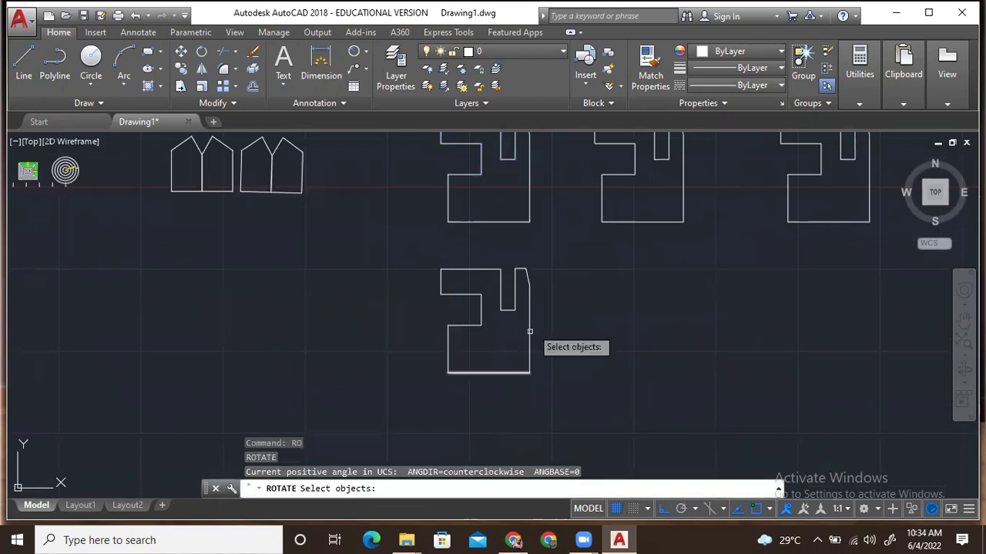
mouse_move(550, 261)
left_mouse_down()
mouse_move(396, 408)
mouse_move(312, 300)
left_mouse_up()
mouse_move(556, 319)
left_mouse_down()
mouse_move(557, 330)
mouse_move(294, 307)
mouse_move(317, 239)
left_mouse_up()
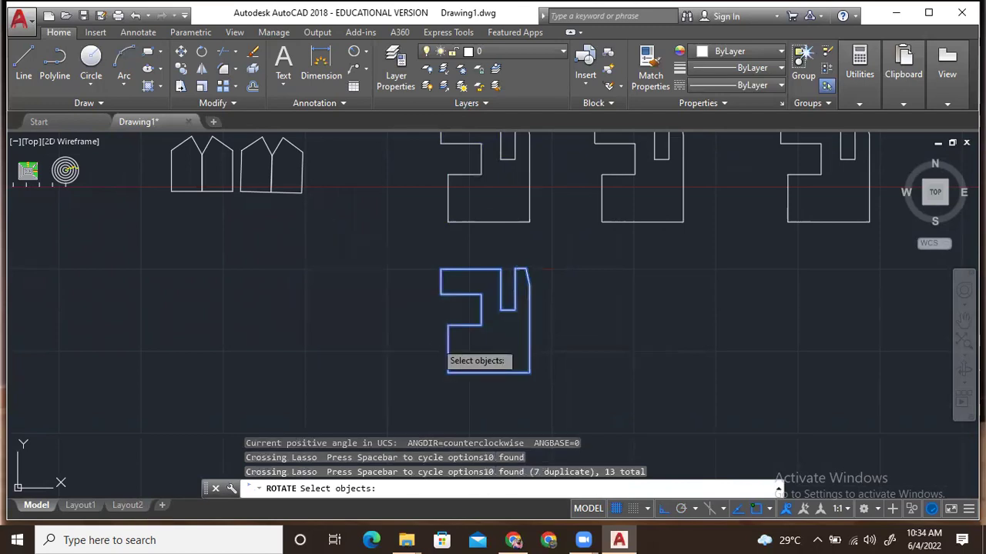
key("Return")
left_click(530, 368)
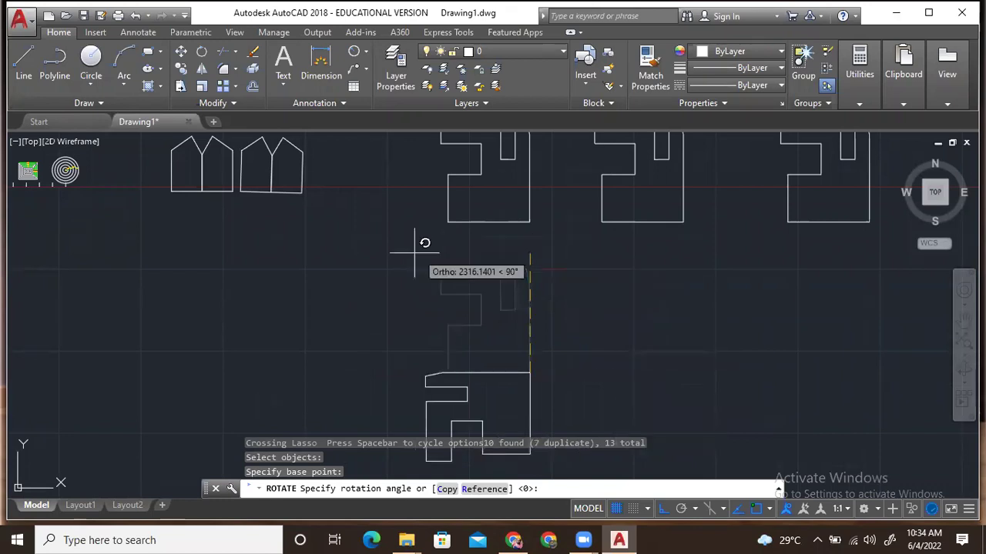
key("Escape")
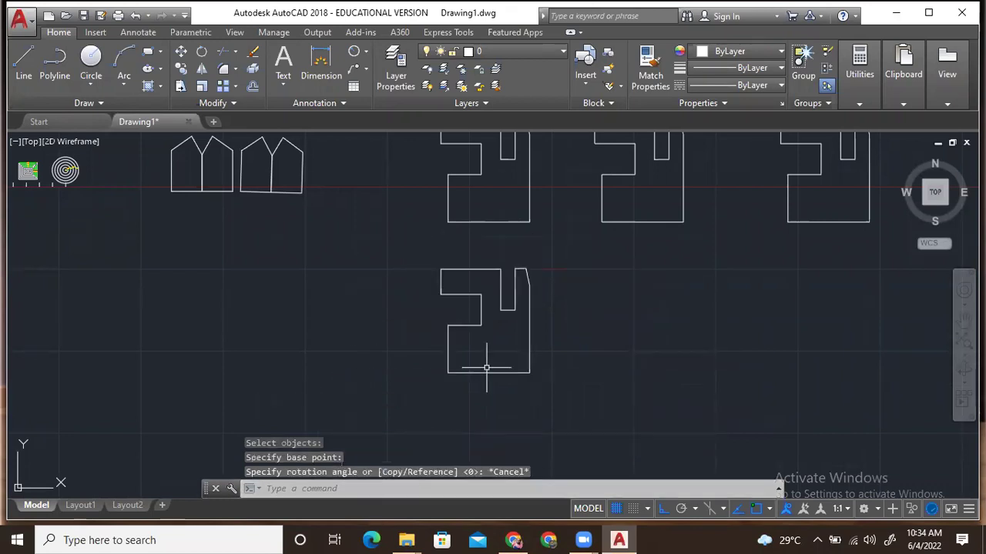
Delete the middle notched outline in the upper row
scroll(451, 395, "down", 3)
mouse_move(562, 248)
left_mouse_down()
mouse_move(480, 385)
mouse_move(531, 308)
mouse_move(470, 252)
left_mouse_up()
key("Delete")
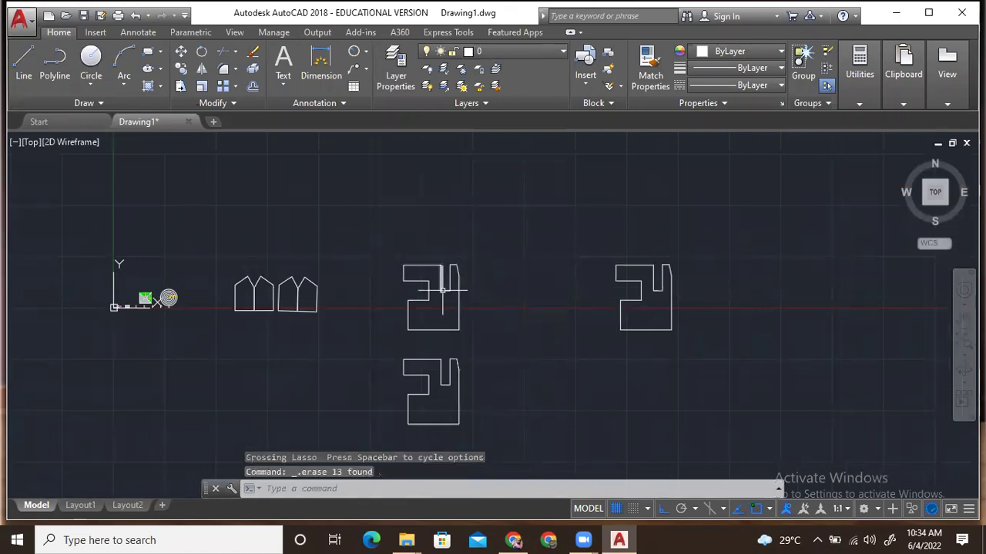
Draw a short horizontal line outward from the original notched outline's lower-right corner and a vertical line upward from its end
scroll(447, 307, "up", 2)
type("l")
key("Return")
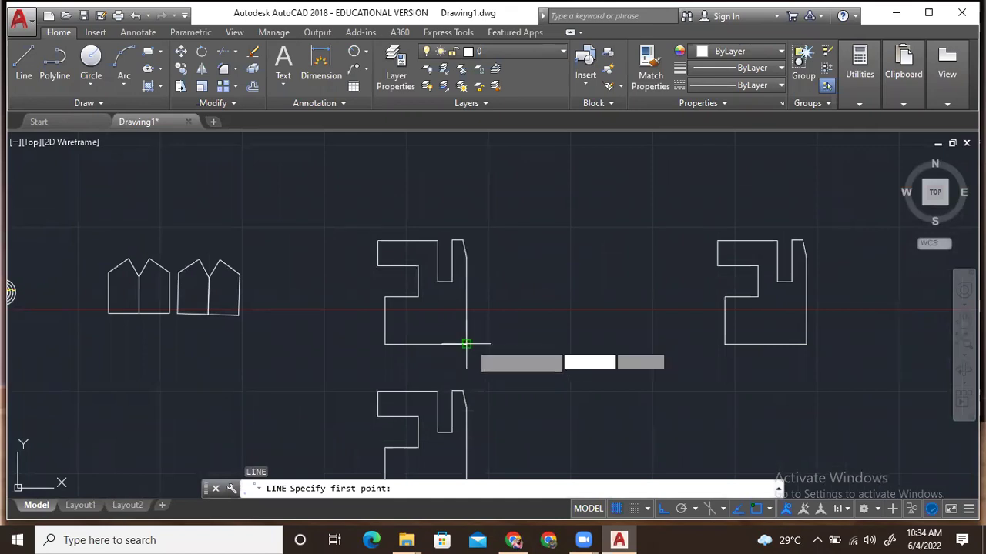
left_click(466, 344)
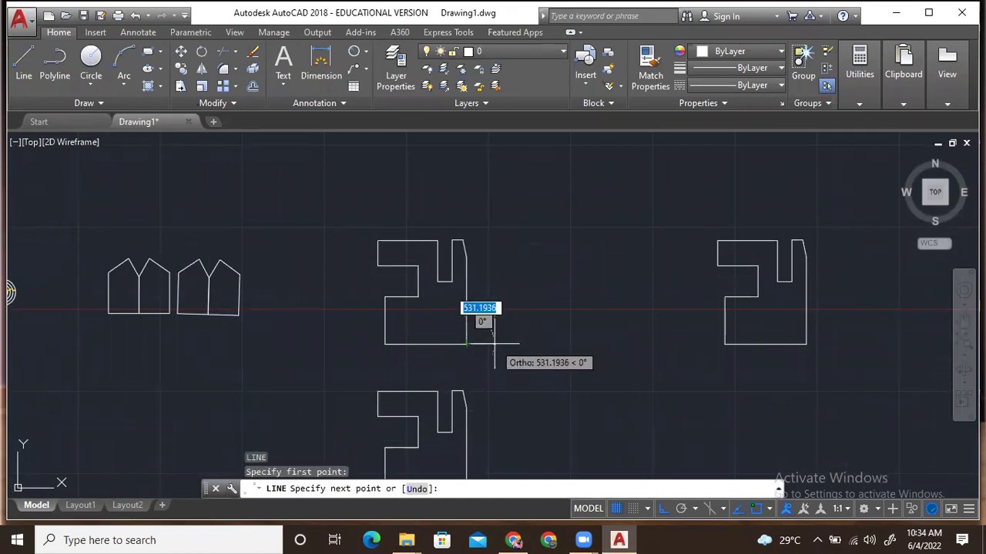
left_click(479, 344)
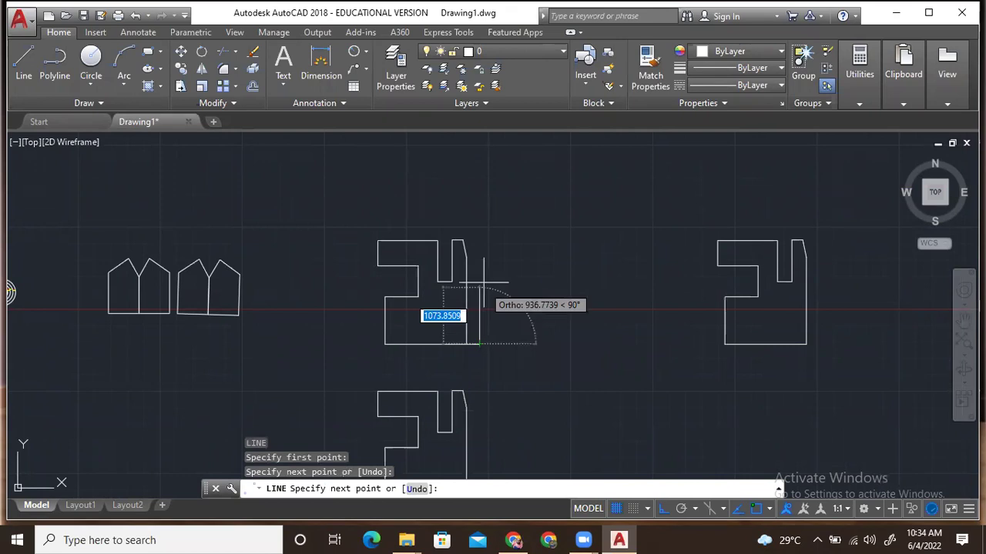
left_click(483, 257)
key("Escape")
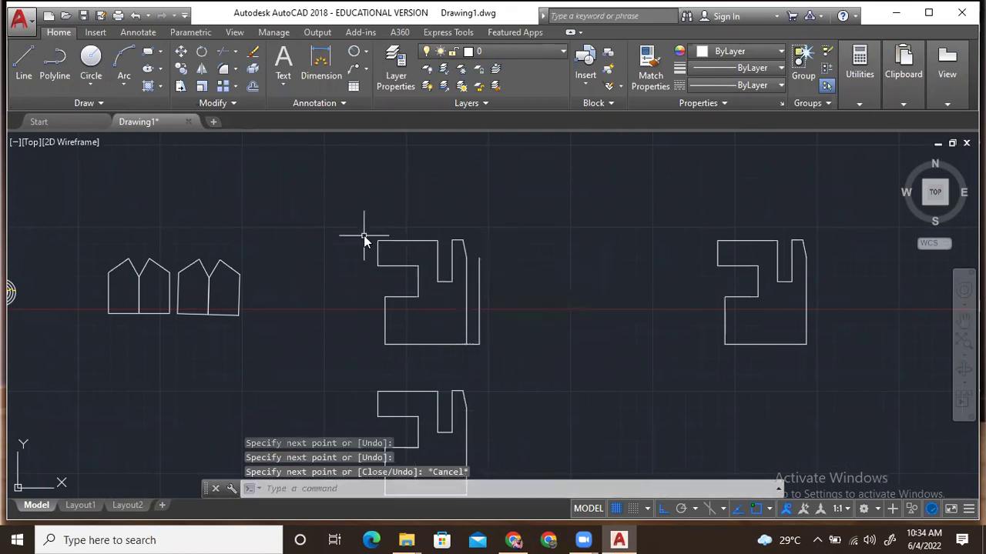
Mirror the original notched outline about the vertical line beside it and keep the source objects
key("Return")
scroll(404, 270, "up", 2)
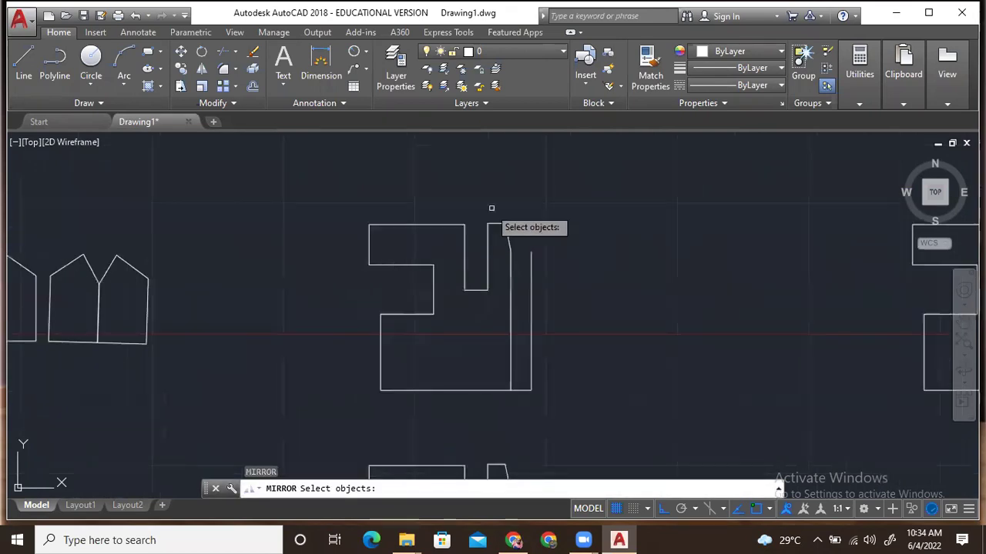
mouse_move(518, 206)
left_mouse_down()
mouse_move(473, 359)
mouse_move(424, 409)
mouse_move(308, 206)
mouse_move(313, 149)
left_mouse_up()
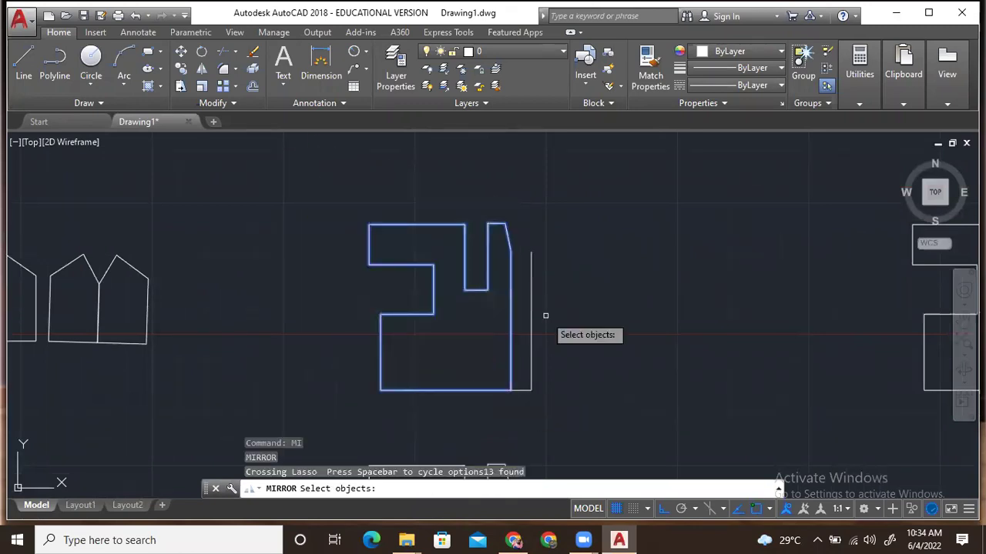
key("Return")
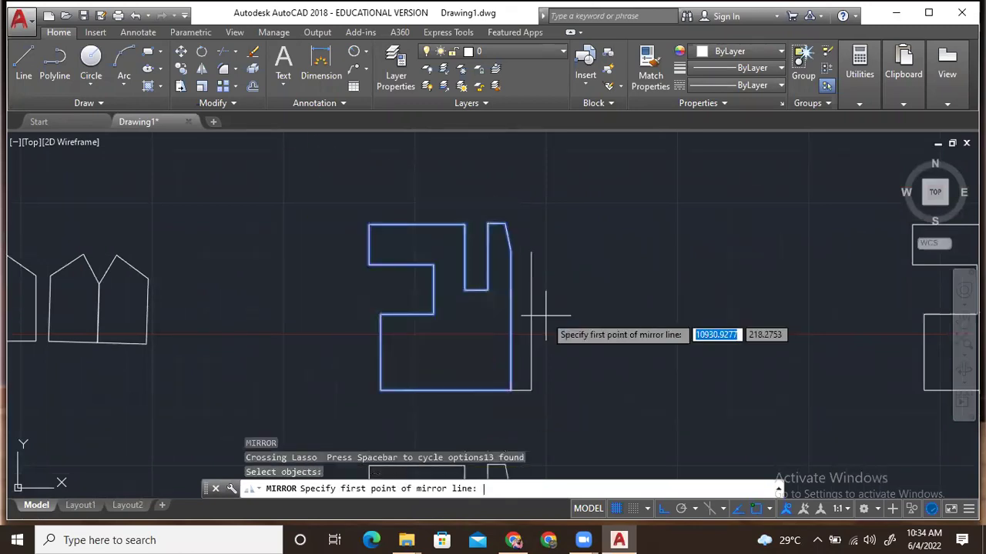
left_click(531, 390)
left_click(532, 257)
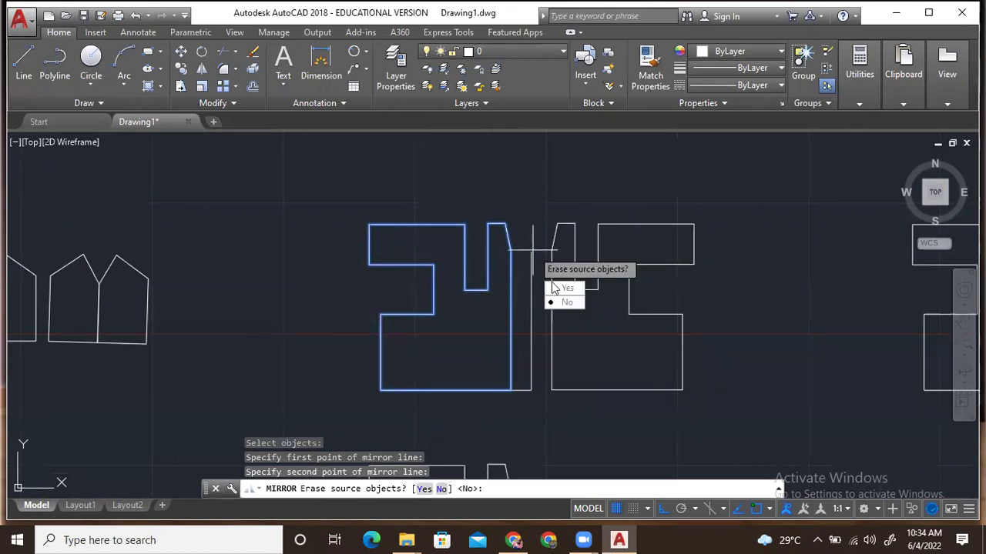
left_click(567, 302)
Delete the vertical mirror-axis line and the short base line between the two mirrored notched outlines
key("Escape")
left_click(530, 260)
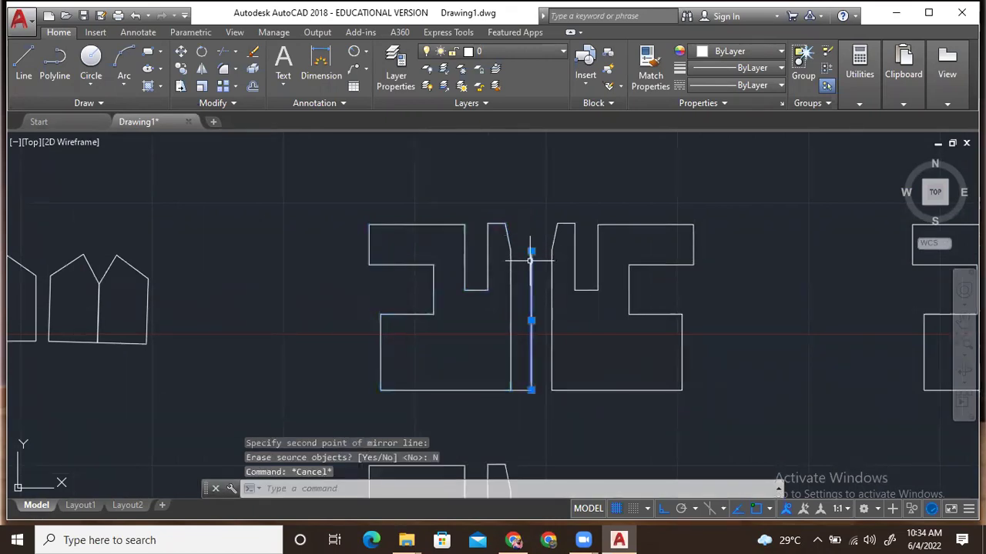
key("Delete")
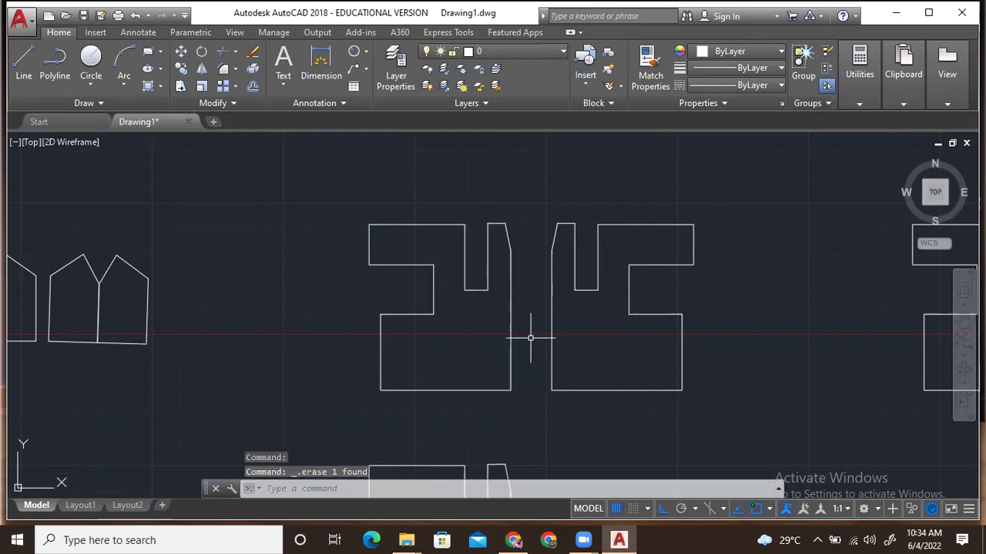
scroll(529, 334, "down", 5)
scroll(545, 308, "up", 2)
middle_click_drag(550, 311, 536, 231)
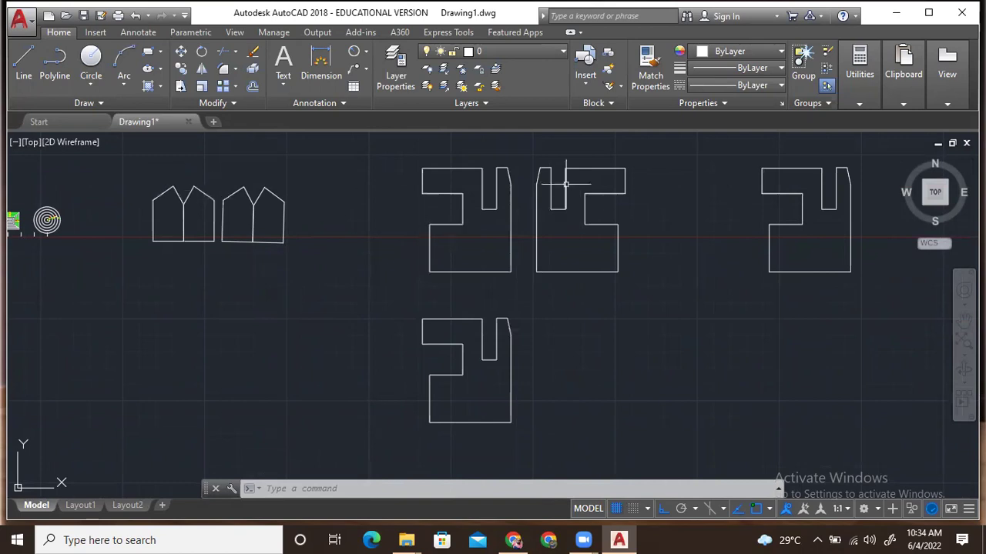
Draw a horizontal line across the gap between the facing vertical edges of the mirrored outlines, about level with the slot bottoms
scroll(539, 220, "up", 2)
middle_click_drag(539, 220, 474, 301)
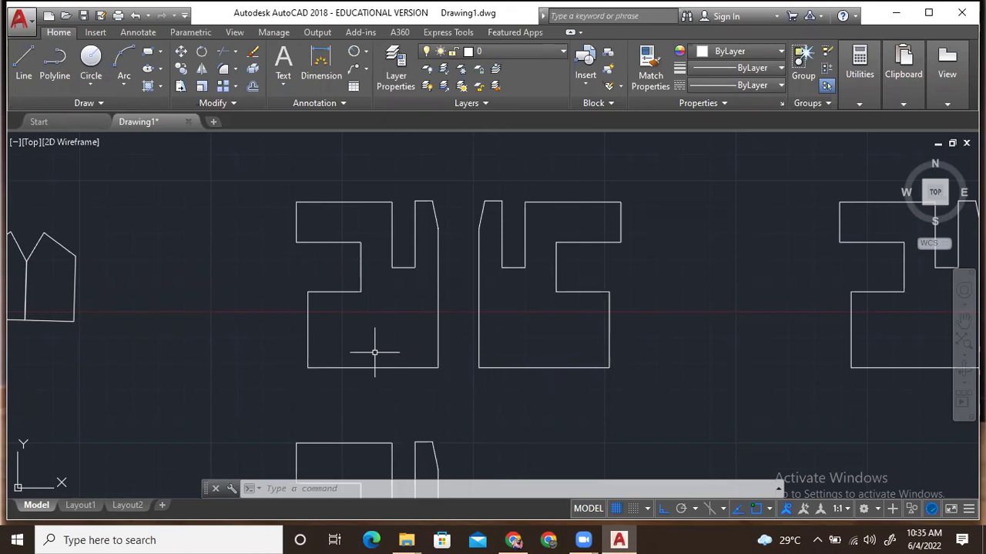
key("l")
key("Return")
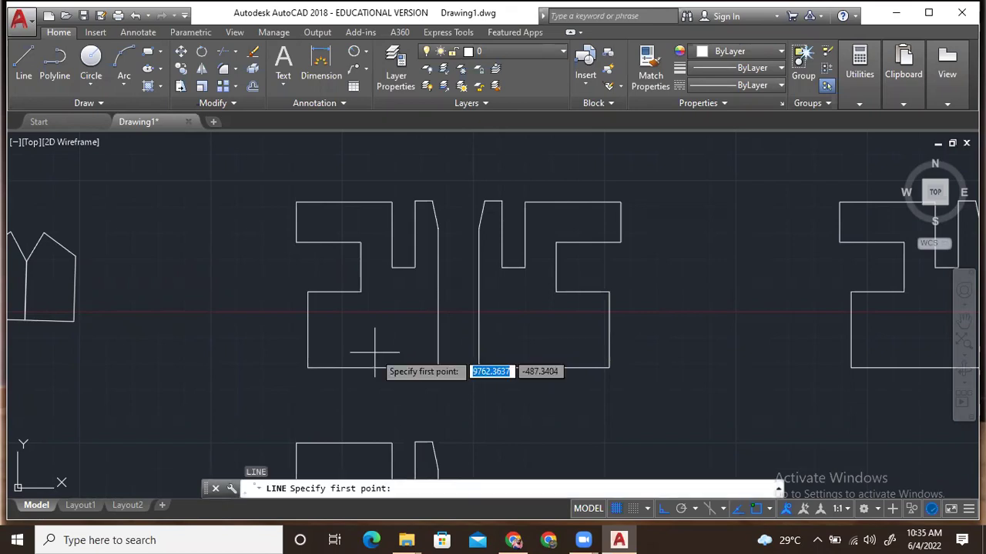
left_click(438, 271)
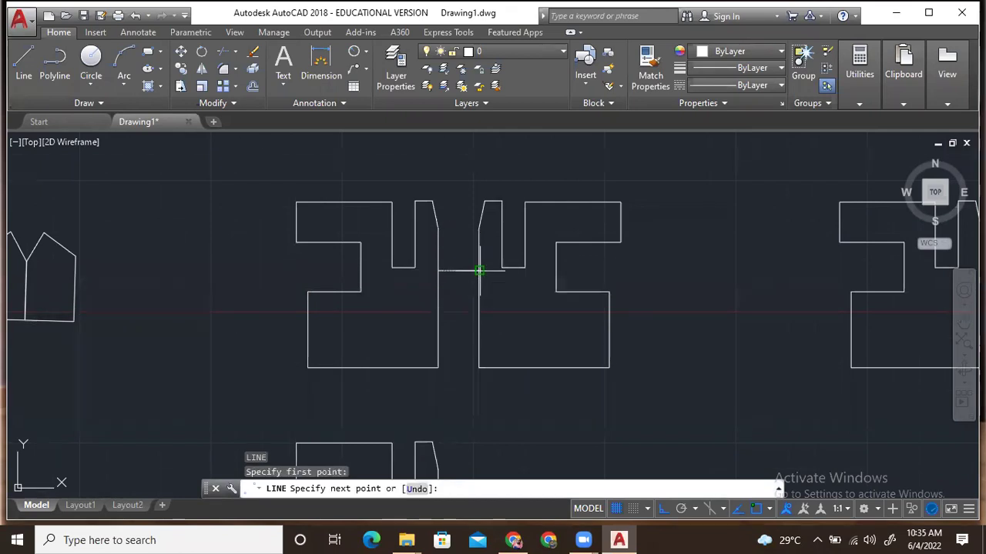
left_click(473, 271)
key("Return")
Continue with a diagonal and a second horizontal line across the gap near the outlines' base, and delete the diagonal
key("Return")
key("Return")
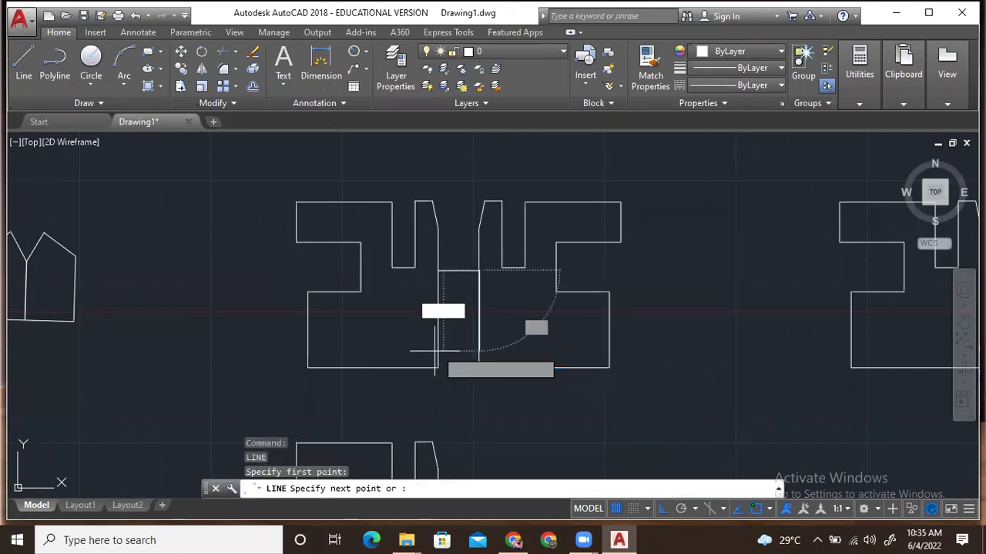
left_click(438, 342)
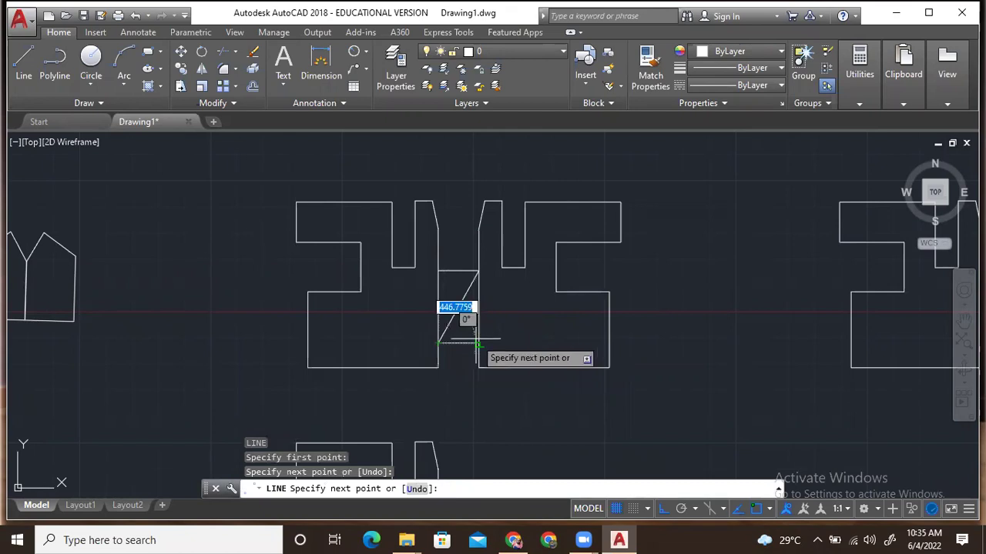
left_click(479, 341)
key("Escape")
left_click(458, 308)
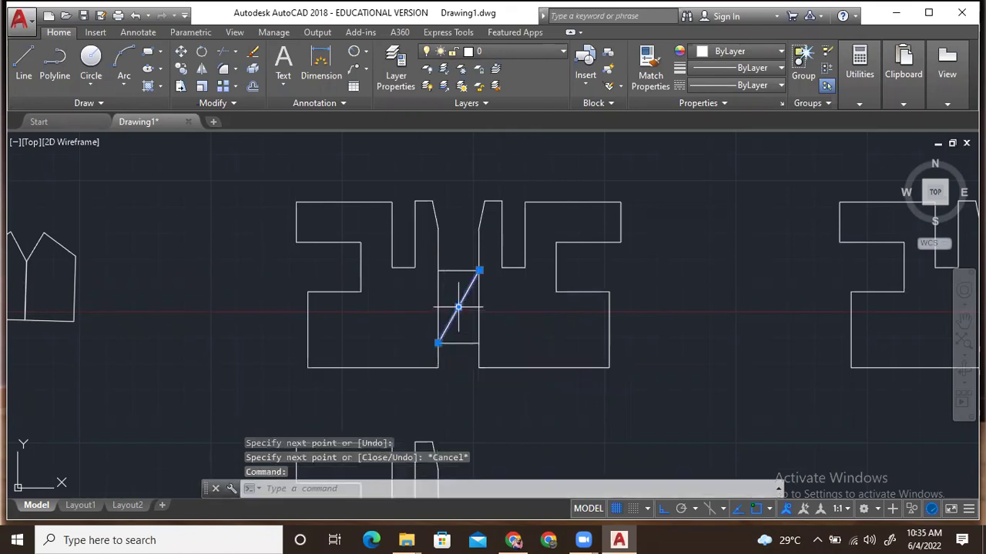
key("Delete")
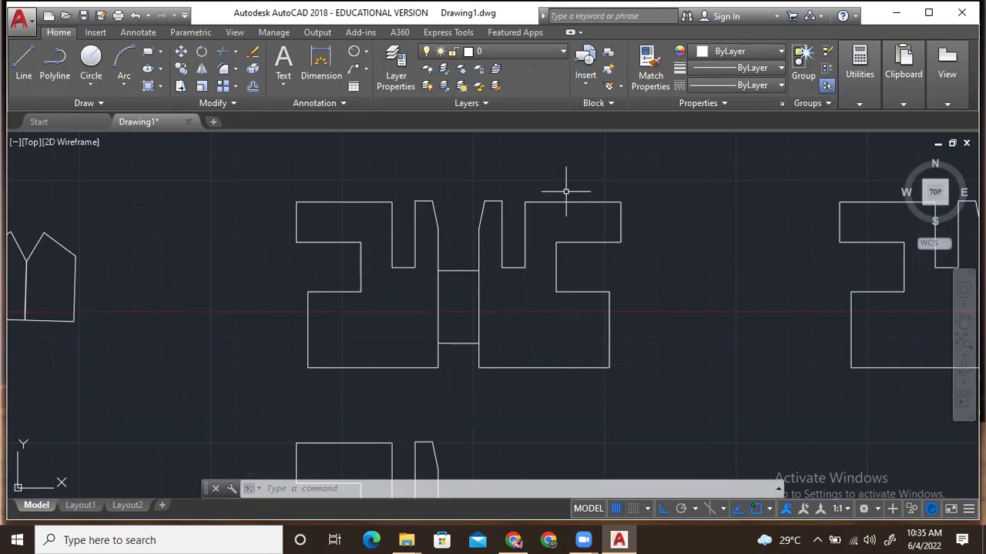
Look over the earlier drawings, from the nested rectangles and concentric circles to the mirrored notched outlines
scroll(566, 191, "down", 2)
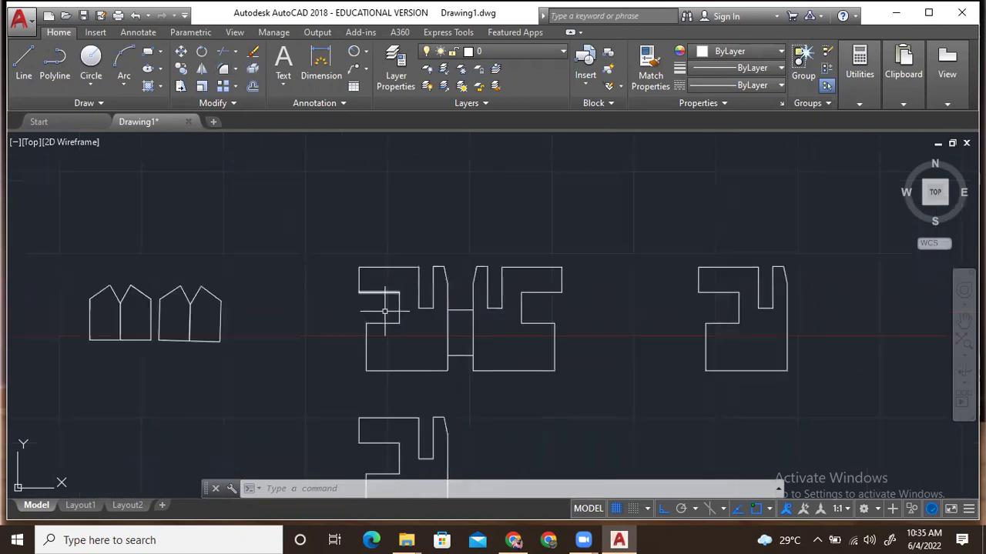
middle_click_drag(382, 327, 580, 341)
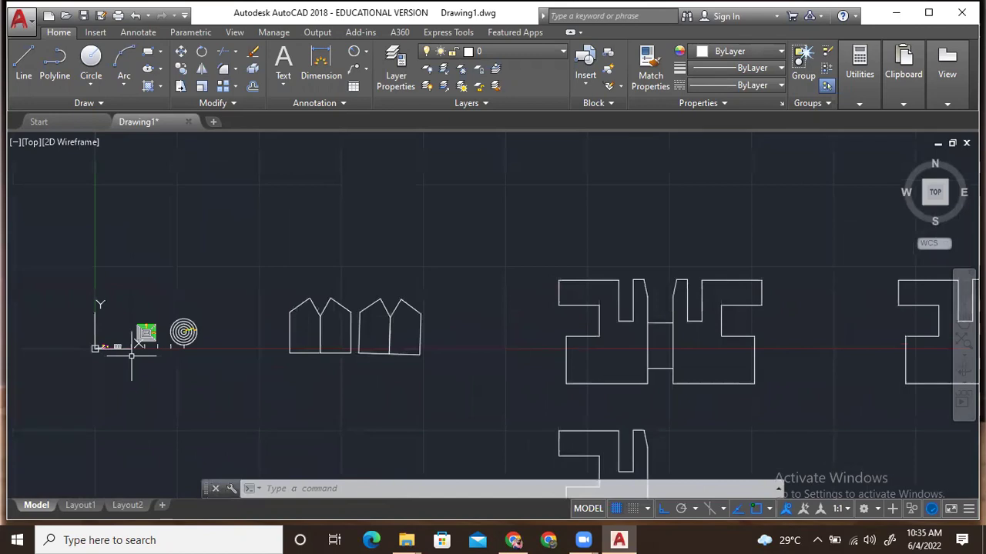
scroll(154, 358, "up", 5)
scroll(163, 349, "down", 2)
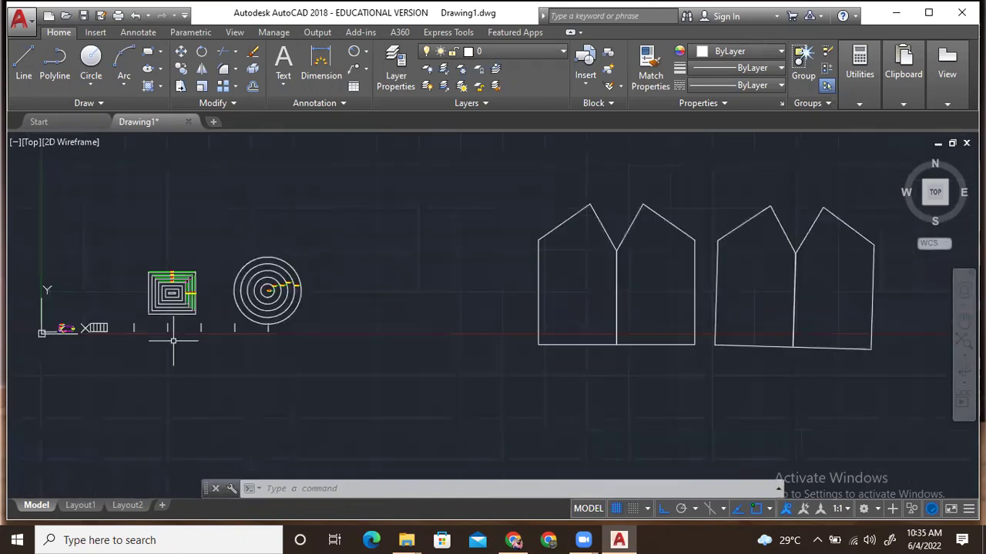
scroll(473, 335, "up", 5)
scroll(467, 337, "down", 2)
mouse_move(467, 337)
middle_mouse_down()
mouse_move(351, 328)
mouse_move(370, 348)
middle_mouse_up()
scroll(387, 292, "down", 3)
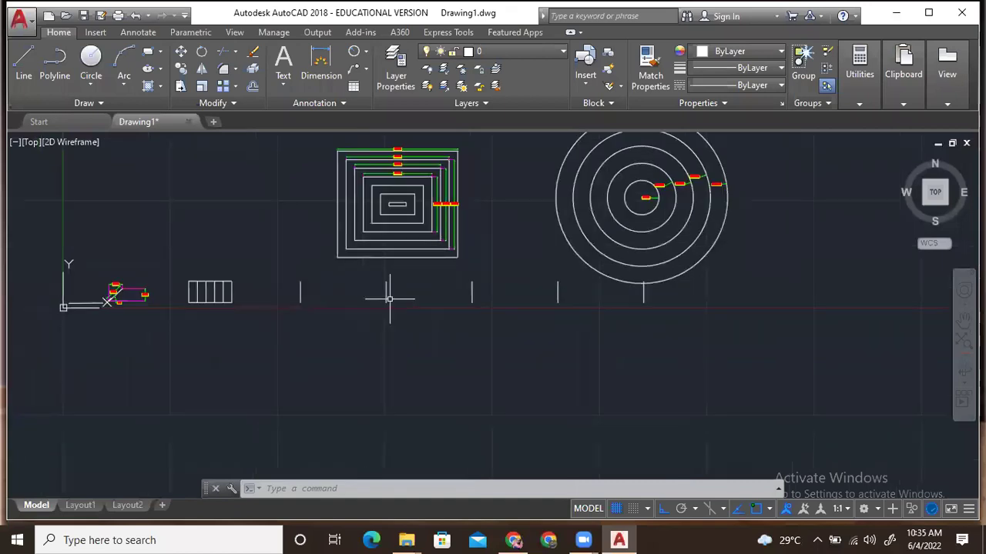
middle_click_drag(387, 297, 44, 332)
scroll(44, 333, "down", 3)
mouse_move(531, 303)
middle_mouse_down()
mouse_move(380, 303)
mouse_move(365, 253)
middle_mouse_up()
scroll(385, 326, "up", 4)
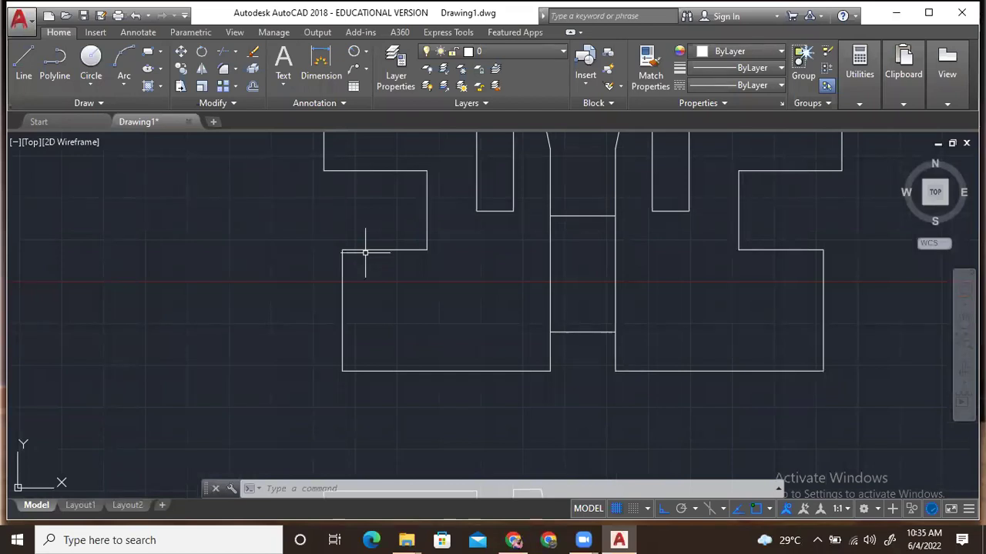
Dimension the length of the nearly horizontal line beside the origin, placing the dimension just above the line
scroll(365, 253, "down", 8)
middle_click_drag(149, 286, 253, 312)
scroll(207, 303, "up", 6)
scroll(308, 331, "down", 2)
scroll(346, 308, "up", 5)
scroll(363, 298, "down", 5)
scroll(428, 260, "up", 2)
scroll(378, 285, "up", 2)
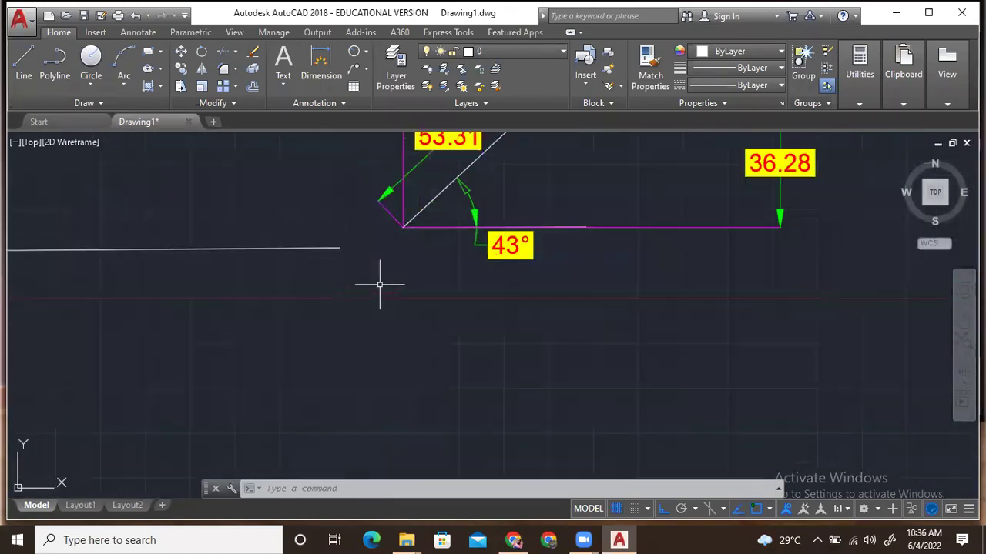
left_click(321, 61)
scroll(389, 179, "down", 2)
middle_click_drag(389, 178, 443, 192)
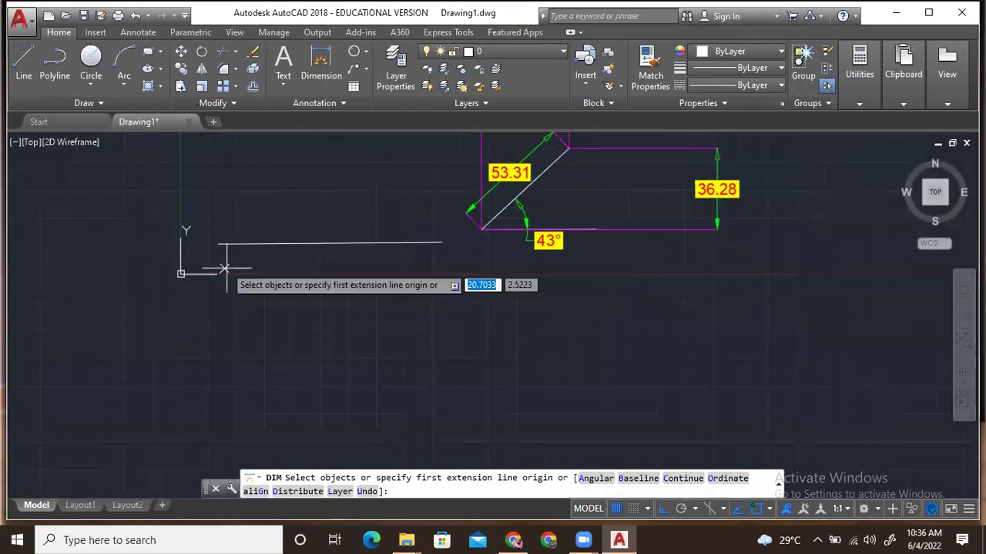
left_click(219, 244)
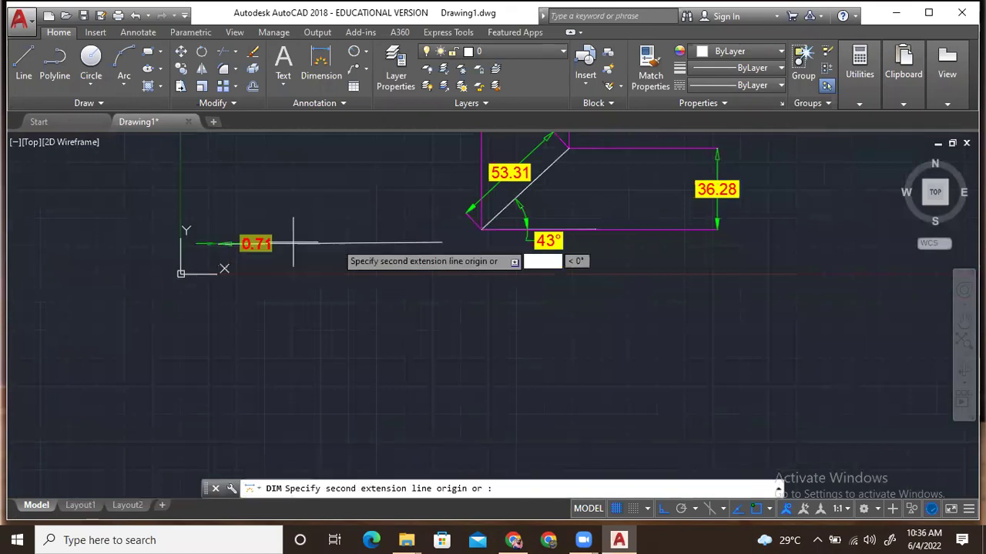
left_click(441, 231)
left_click(436, 220)
mouse_move(436, 398)
middle_mouse_down()
mouse_move(395, 285)
mouse_move(396, 295)
middle_mouse_up()
scroll(396, 284, "down", 2)
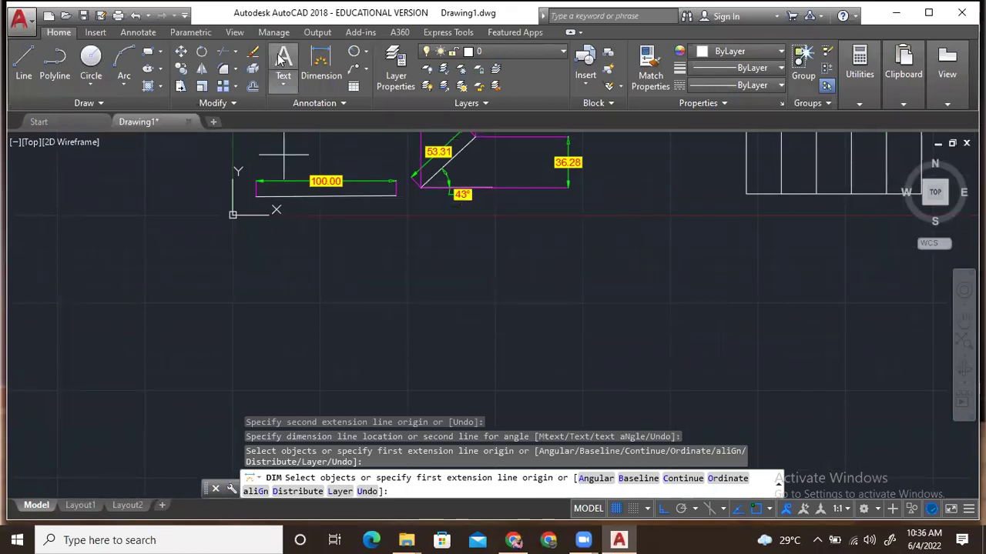
left_click(282, 80)
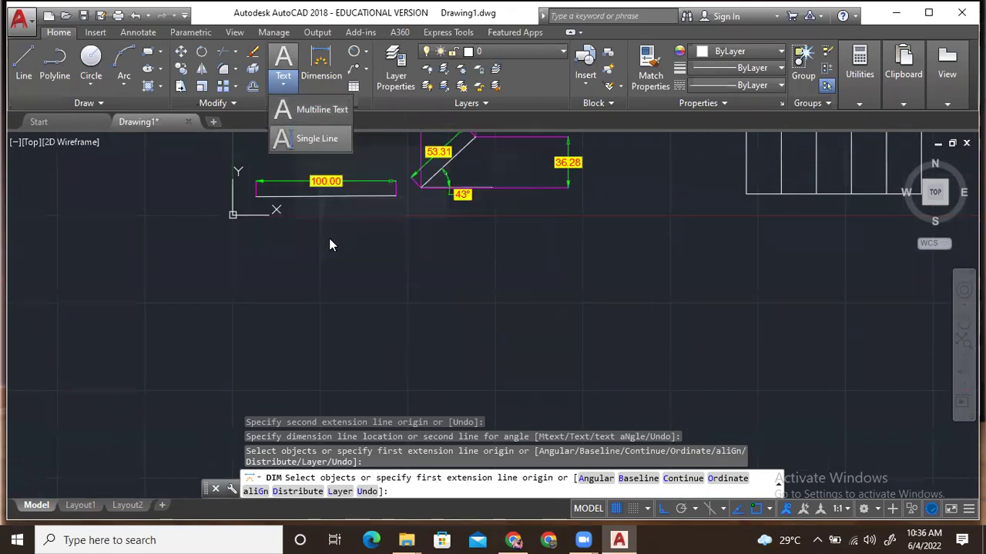
left_click(305, 225)
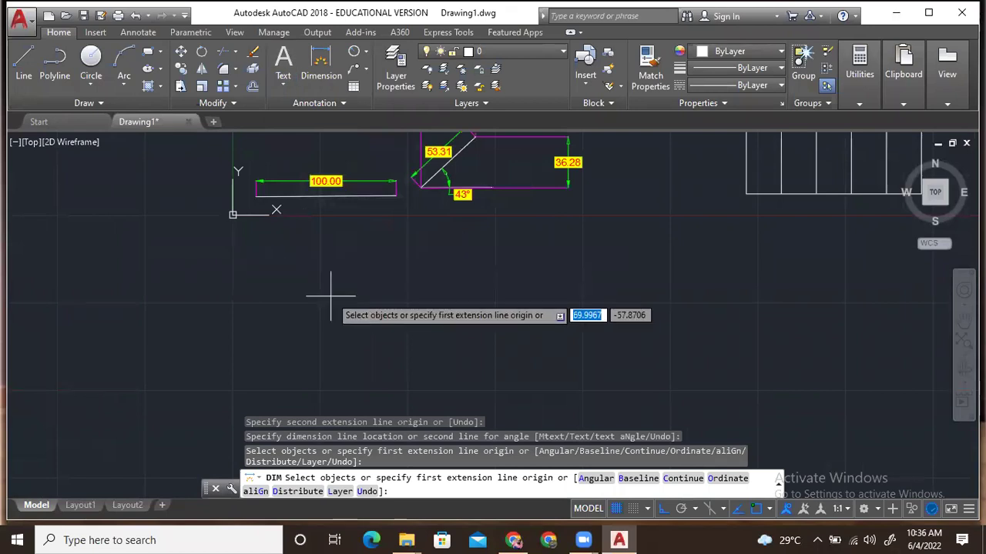
key("Escape")
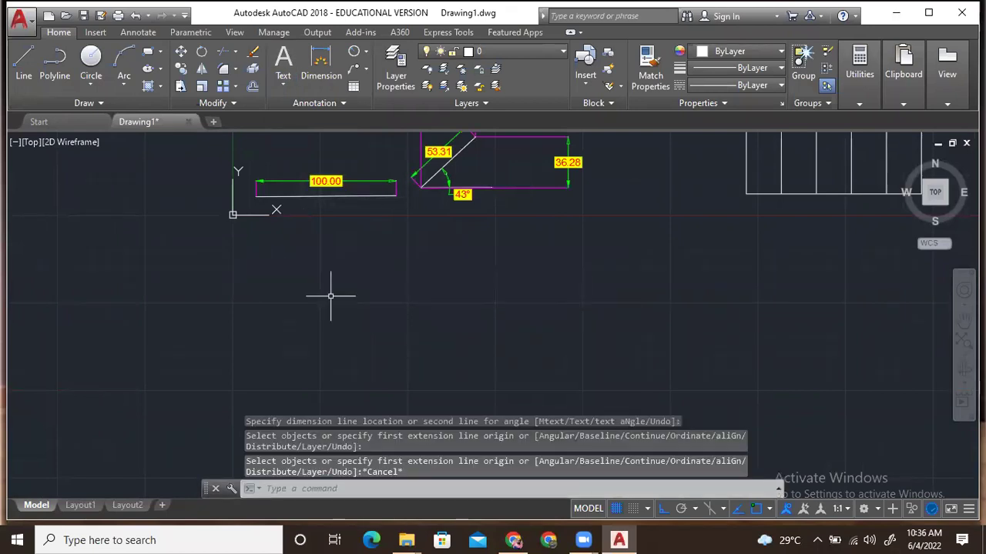
type("T")
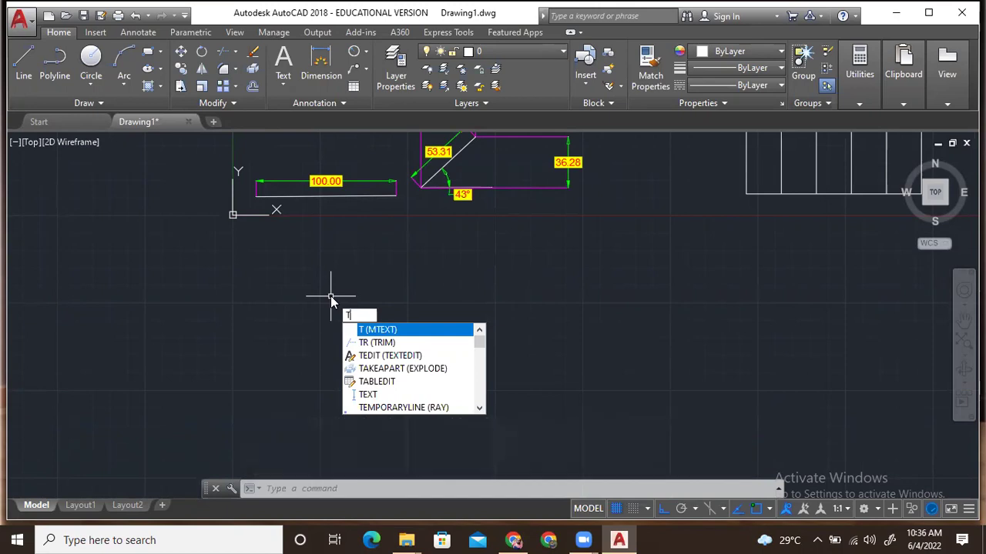
left_click(289, 90)
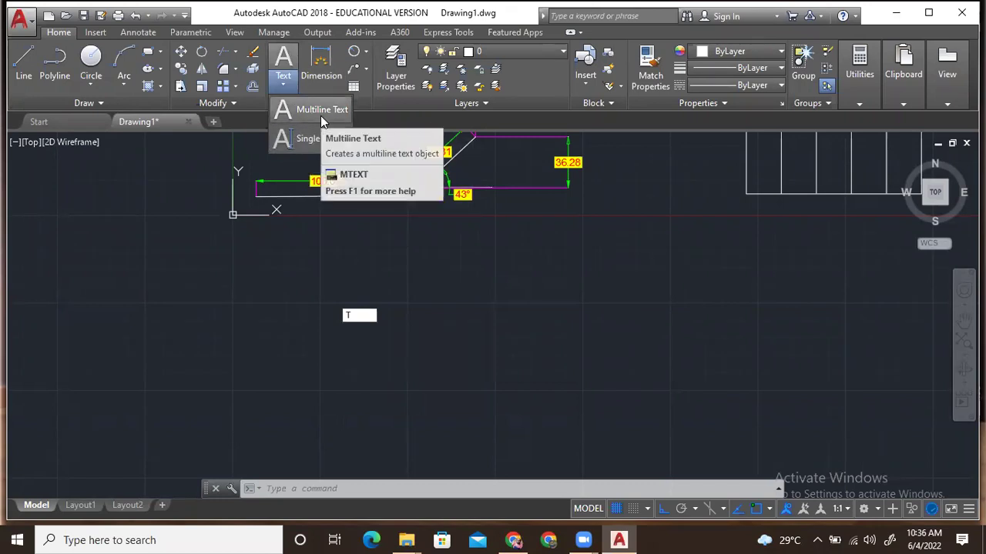
left_click(370, 321)
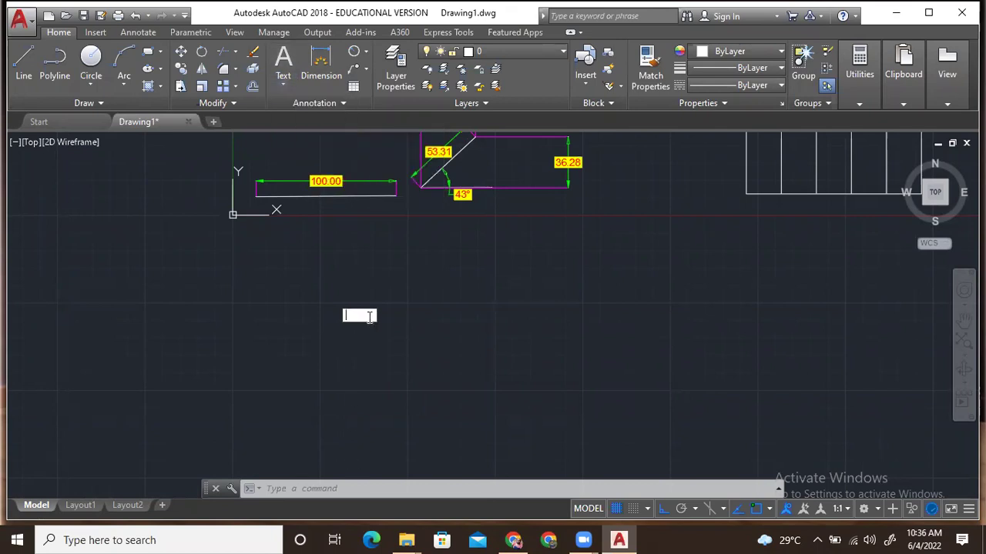
key("Escape")
key("Escape")
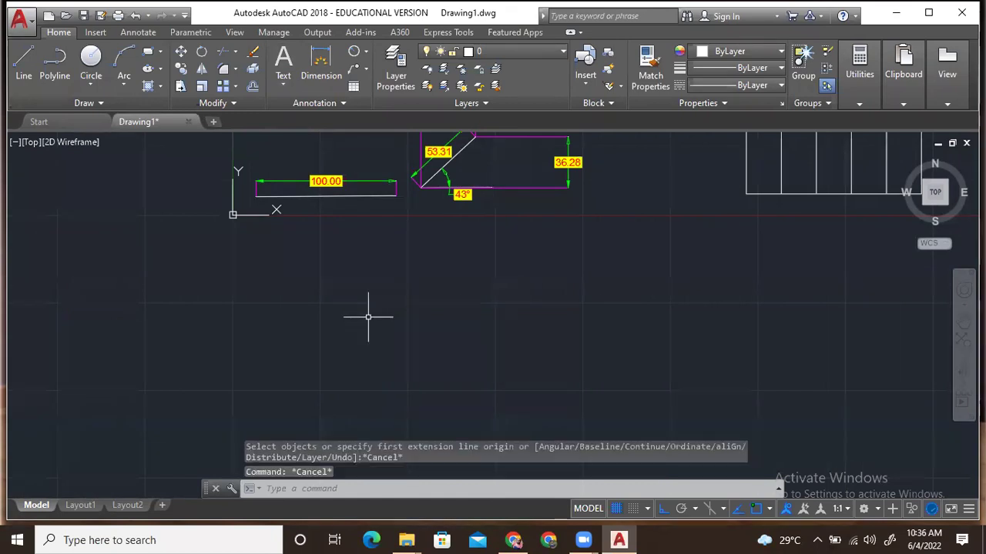
Start a multiline text box just below the rectangle divided into five panels, matching the rectangle's width
type("t")
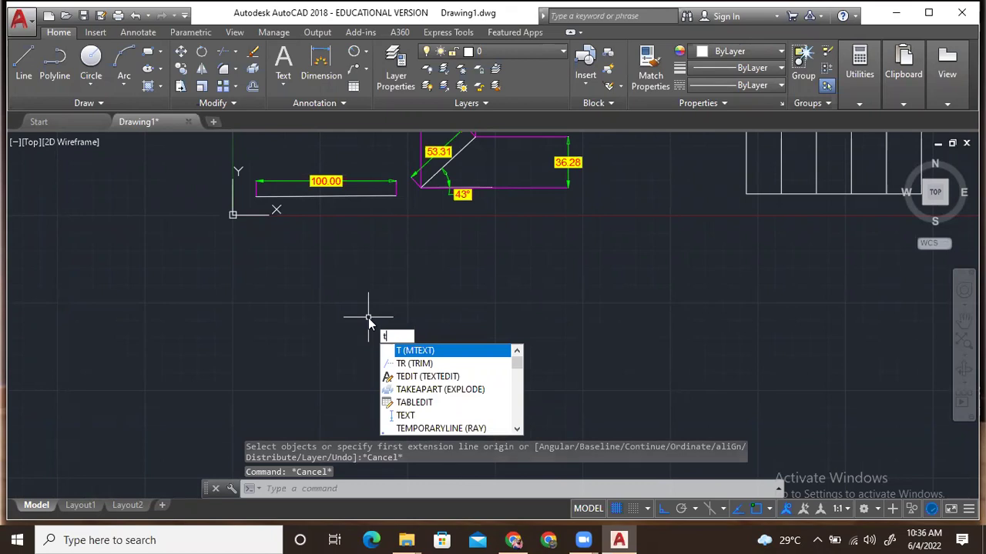
key("Return")
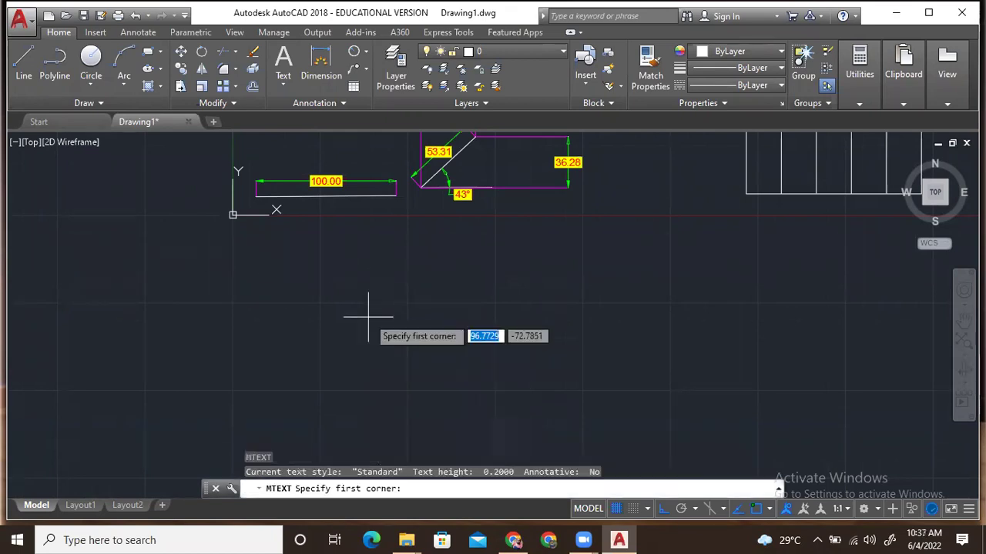
scroll(283, 271, "down", 2)
scroll(283, 273, "up", 2)
middle_click_drag(284, 275, 329, 321)
mouse_move(562, 293)
middle_mouse_down()
mouse_move(529, 239)
mouse_move(129, 250)
middle_mouse_up()
scroll(446, 261, "up", 2)
mouse_move(446, 262)
middle_mouse_down()
mouse_move(341, 233)
mouse_move(297, 288)
middle_mouse_up()
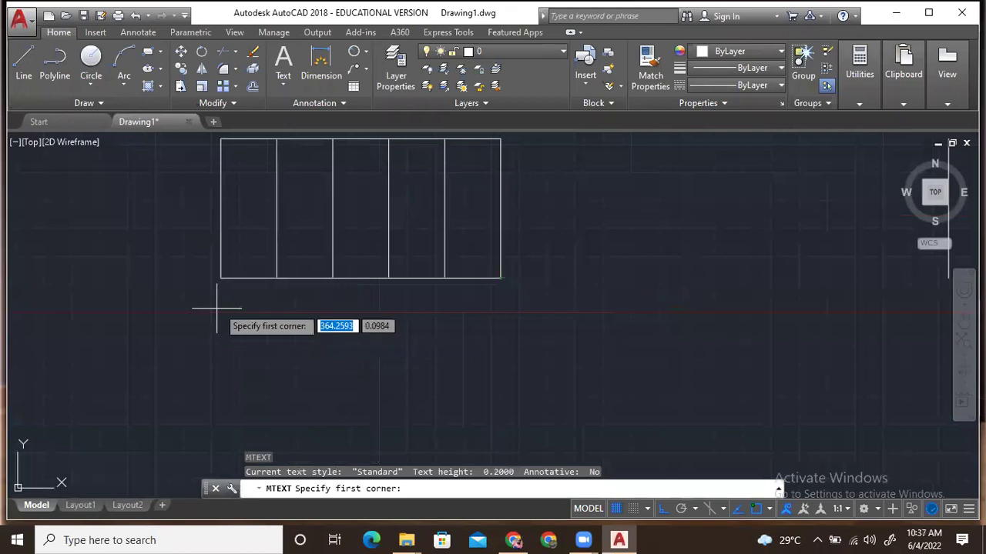
left_click(221, 318)
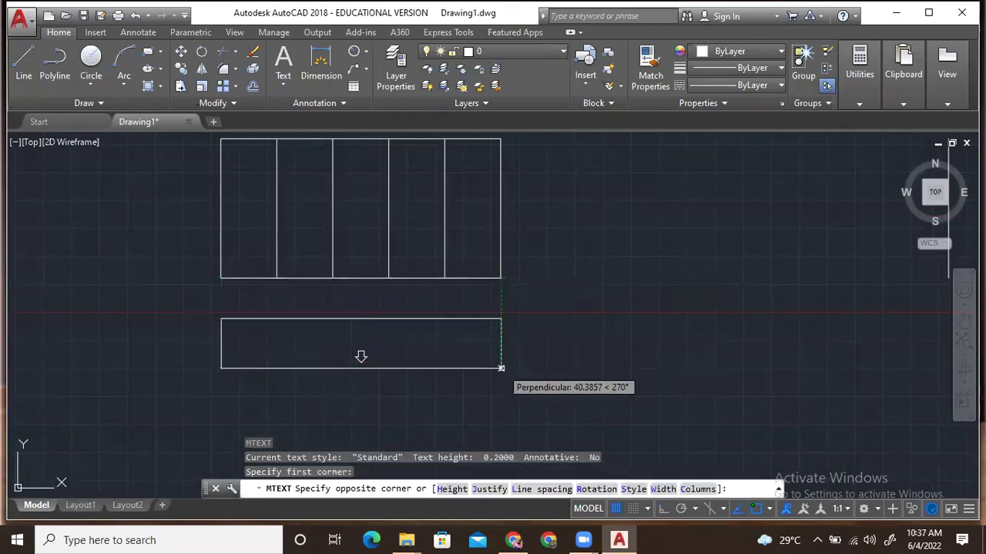
left_click(500, 368)
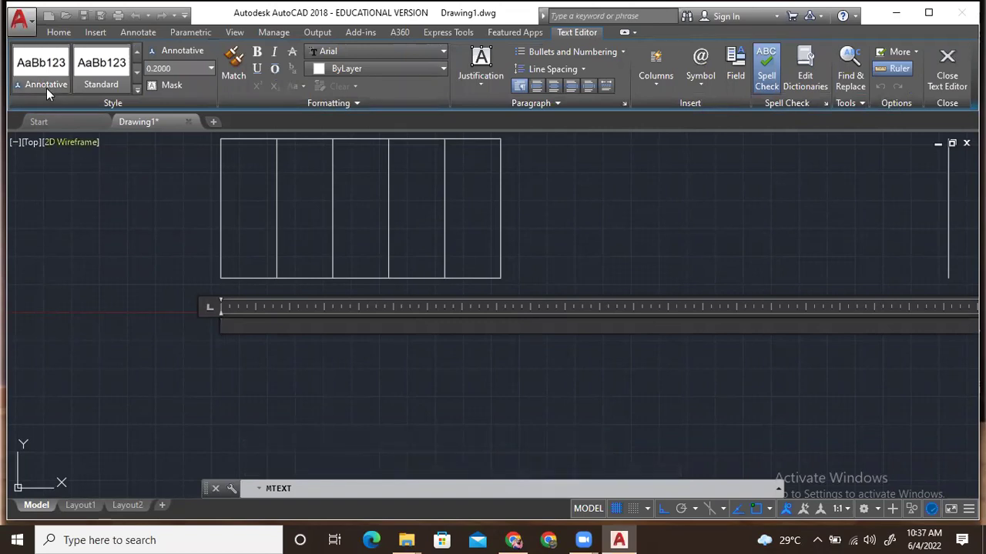
Review the available fonts, keep Arial for the new text, and set its colour to green 19,155,72
left_click(408, 50)
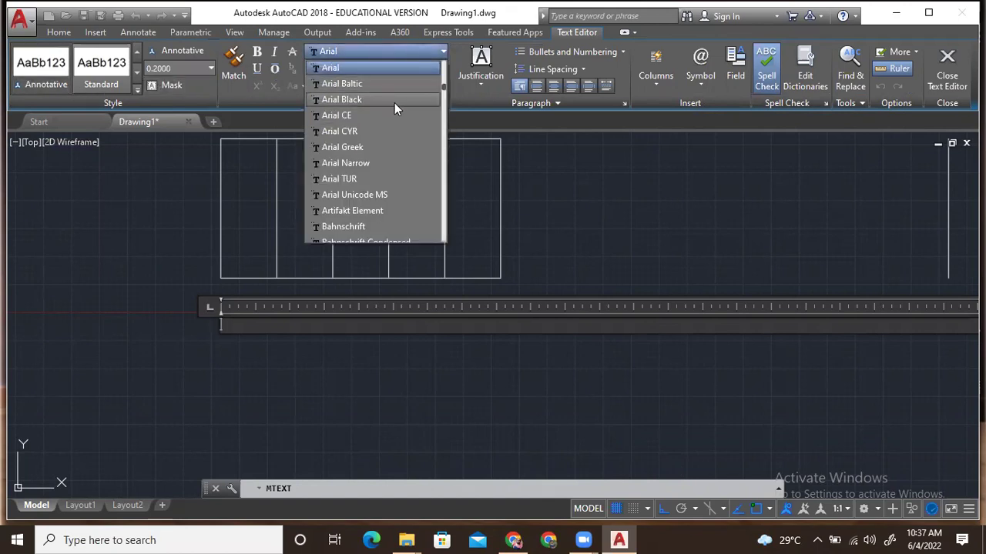
scroll(393, 119, "down", 3)
scroll(393, 119, "up", 4)
scroll(392, 121, "up", 10)
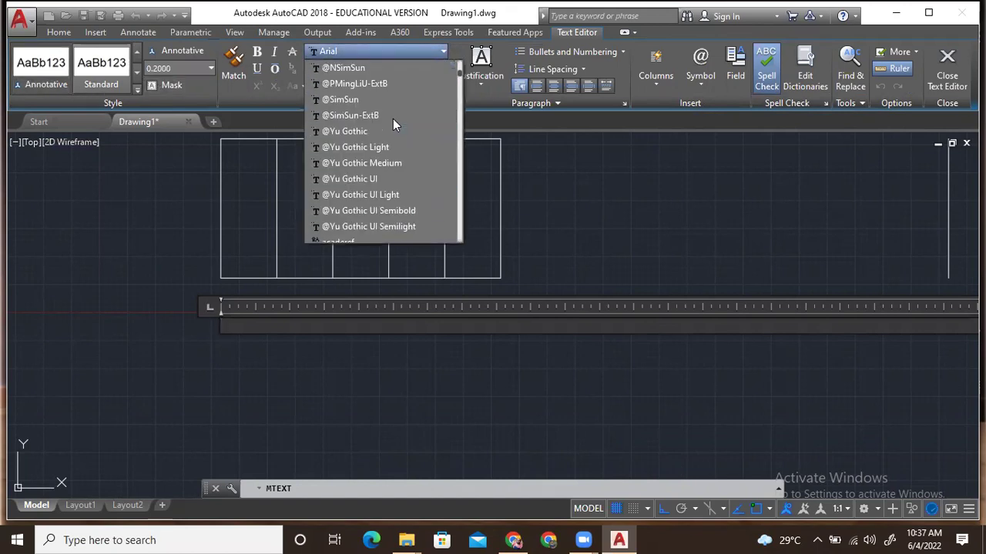
scroll(392, 115, "up", 3)
scroll(393, 116, "down", 10)
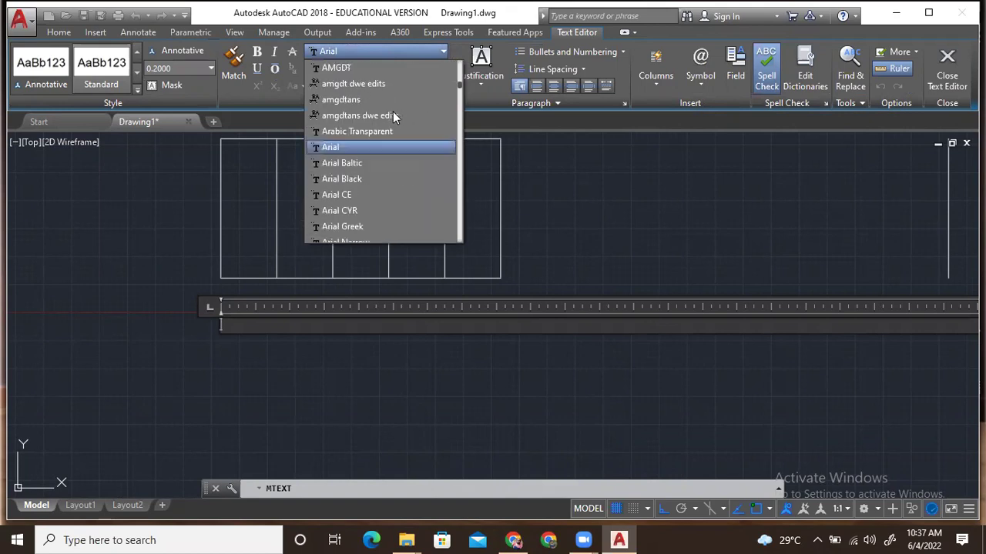
left_click(419, 131)
left_click(381, 67)
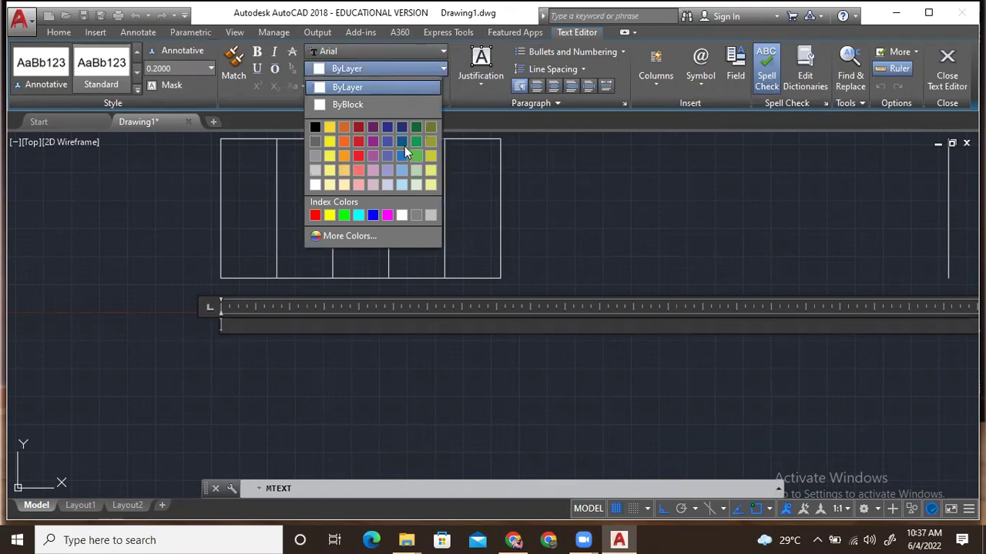
left_click(416, 141)
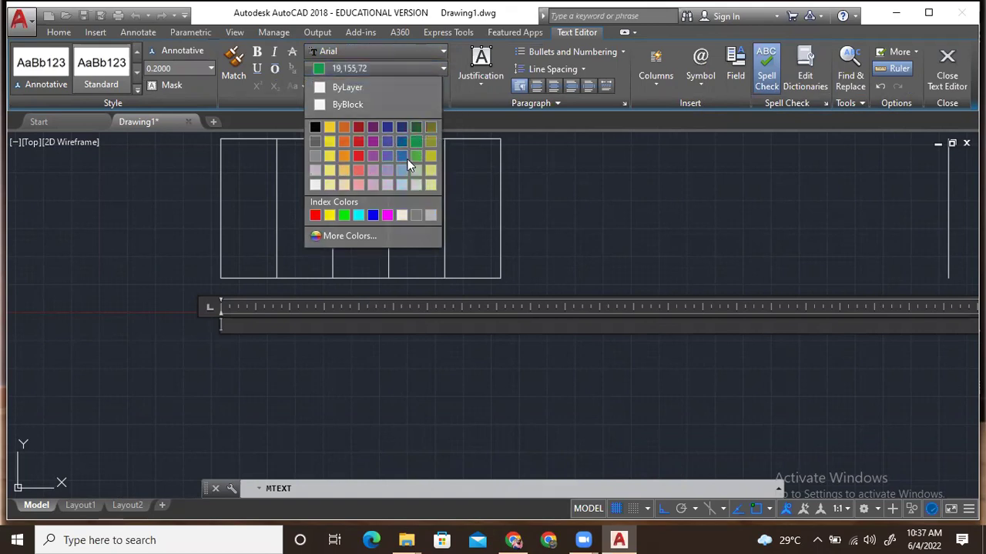
left_click(520, 86)
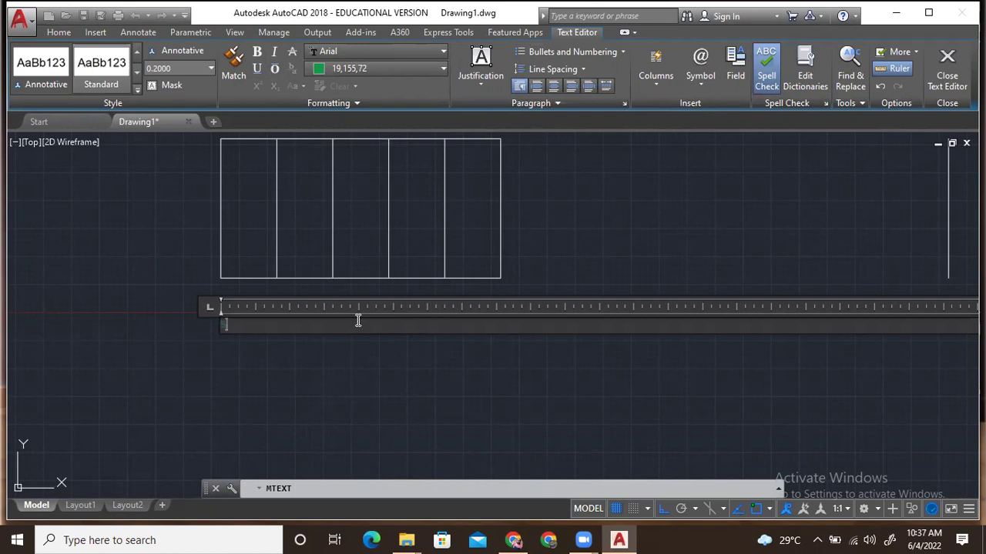
Enter STAIR as the text below the divided rectangle, make it bold, and finish the text object
type("StaSTAIR")
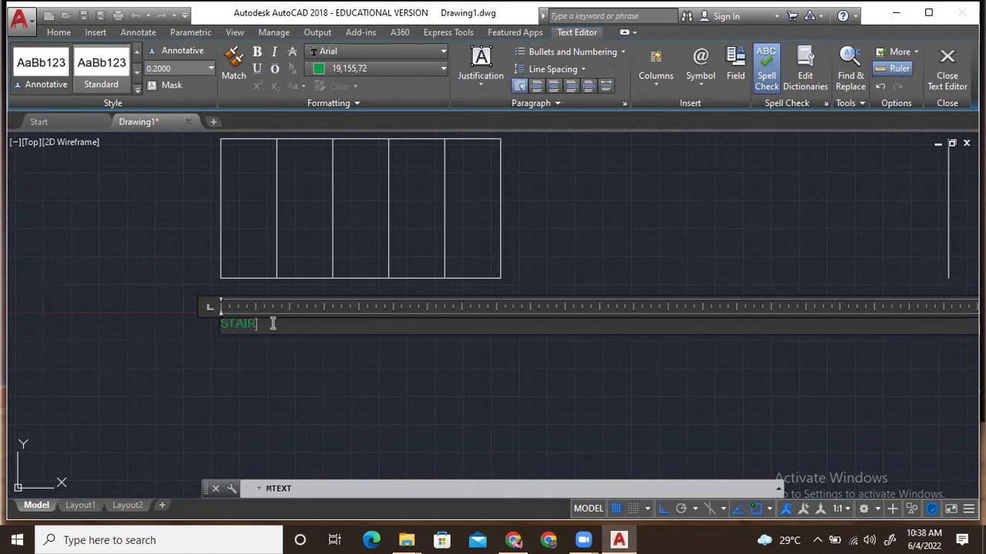
left_click_drag(274, 324, 210, 323)
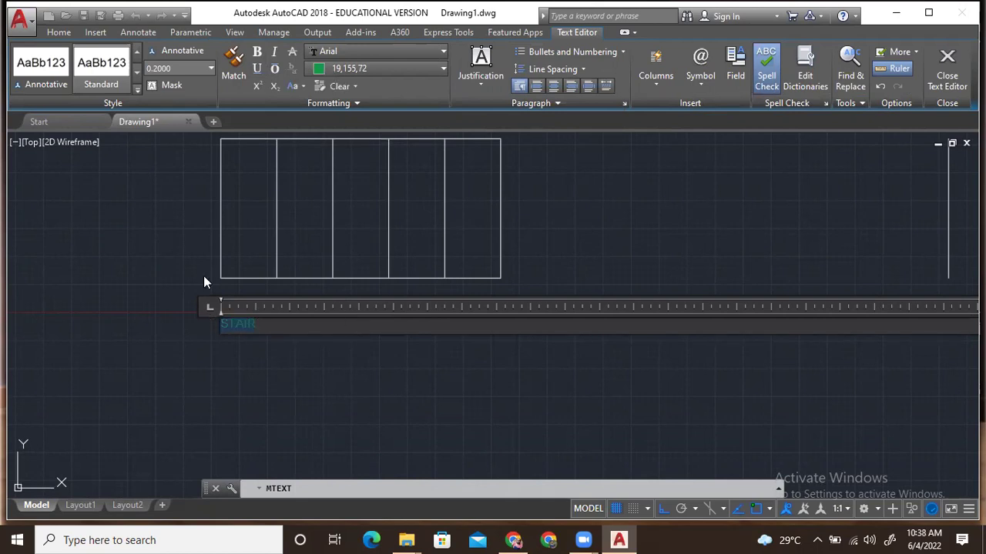
left_click(257, 52)
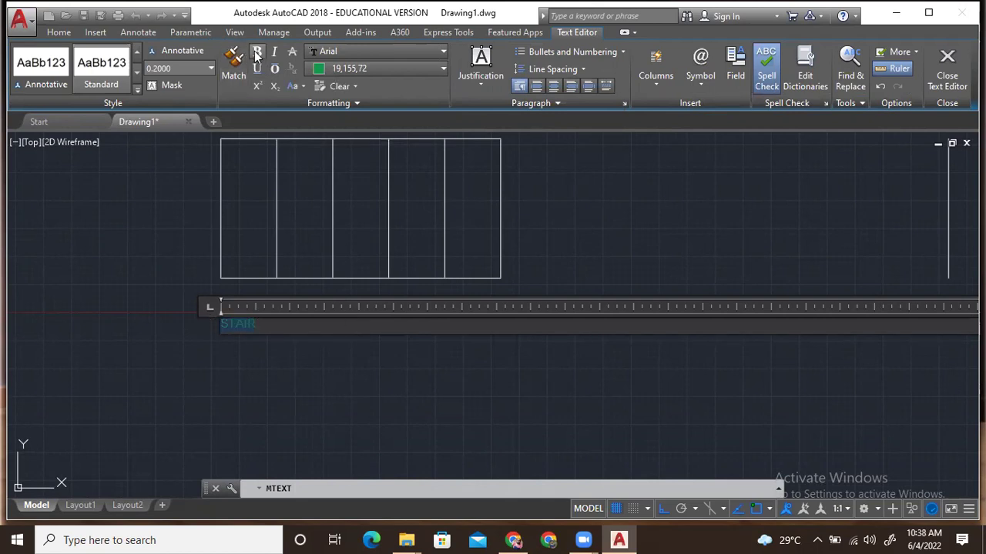
left_click(308, 431)
scroll(216, 337, "up", 2)
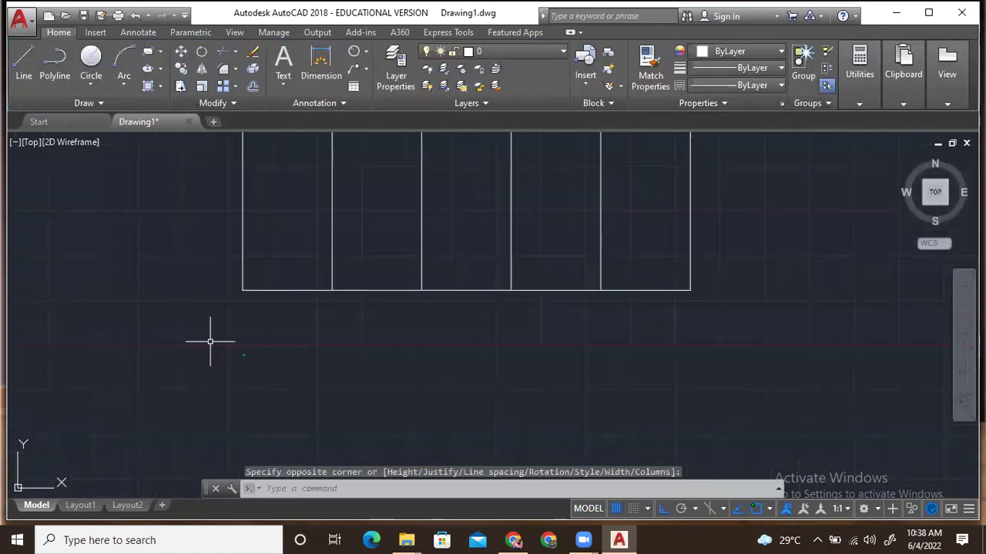
Edit the STAIR text to set its height to 5, and close the text editor
type("ED")
key("Return")
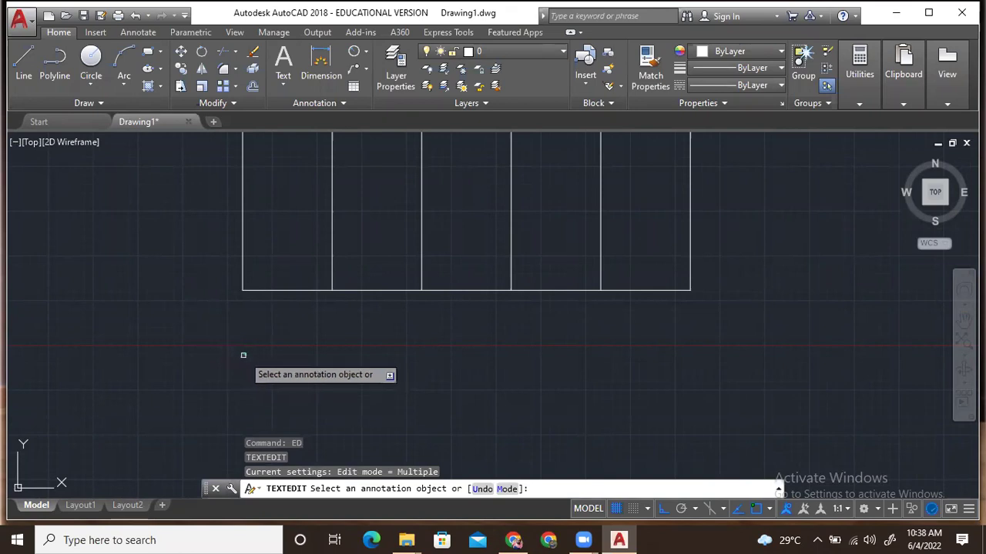
left_click(243, 355)
double_click(282, 359)
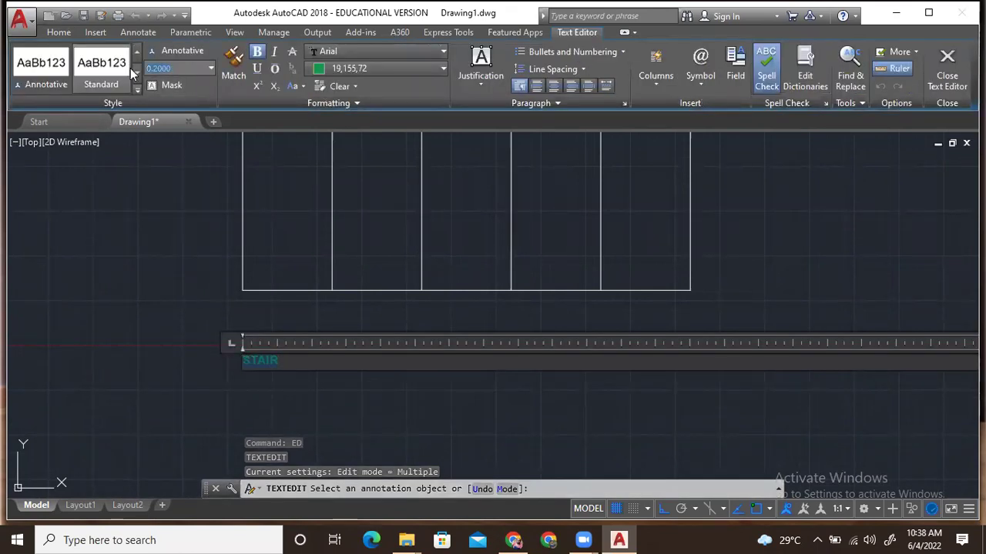
type("6")
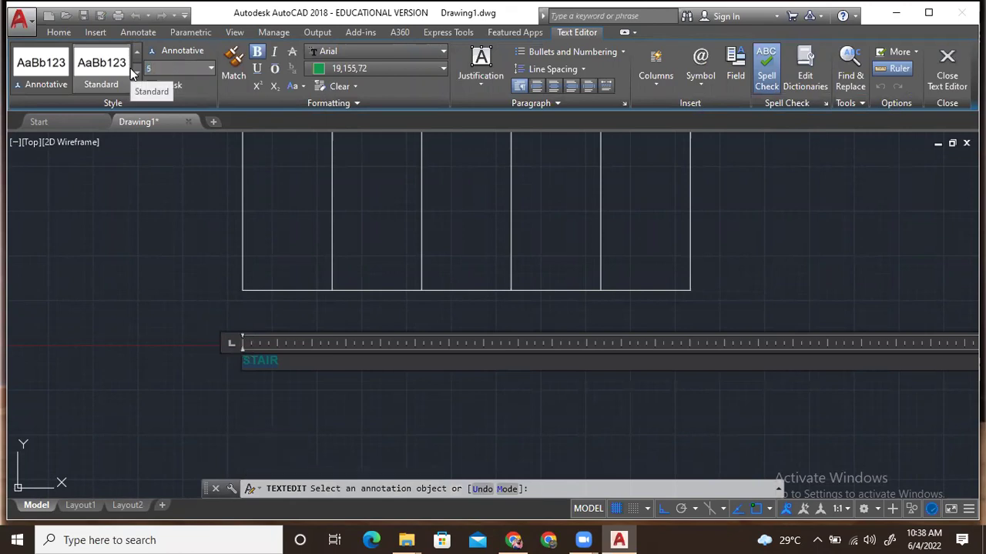
key("Return")
left_click(291, 329)
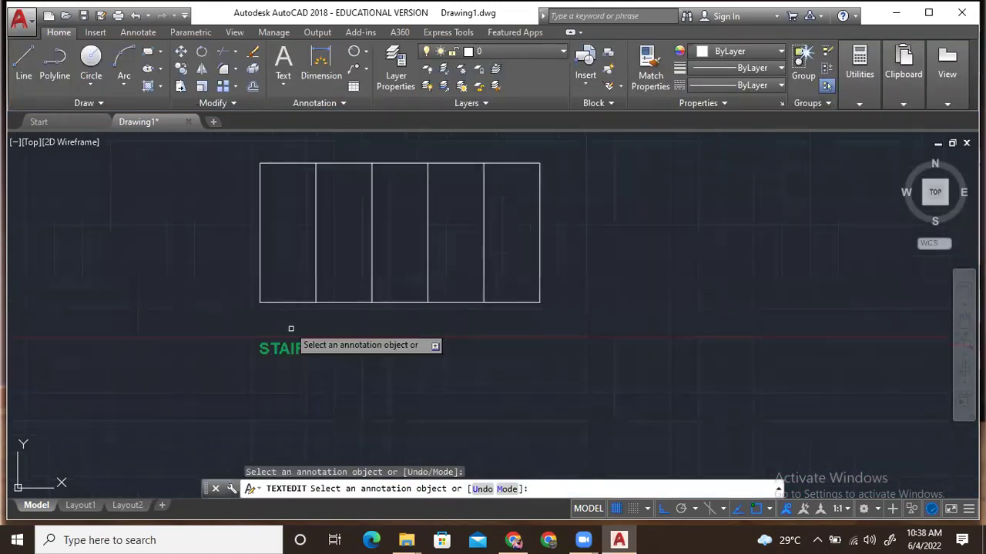
Move the STAIR text to just below the middle of the divided rectangle, switching from ortho to polar tracking for free placement
mouse_move(291, 328)
middle_mouse_down()
mouse_move(206, 308)
mouse_move(260, 341)
middle_mouse_up()
scroll(204, 304, "down", 2)
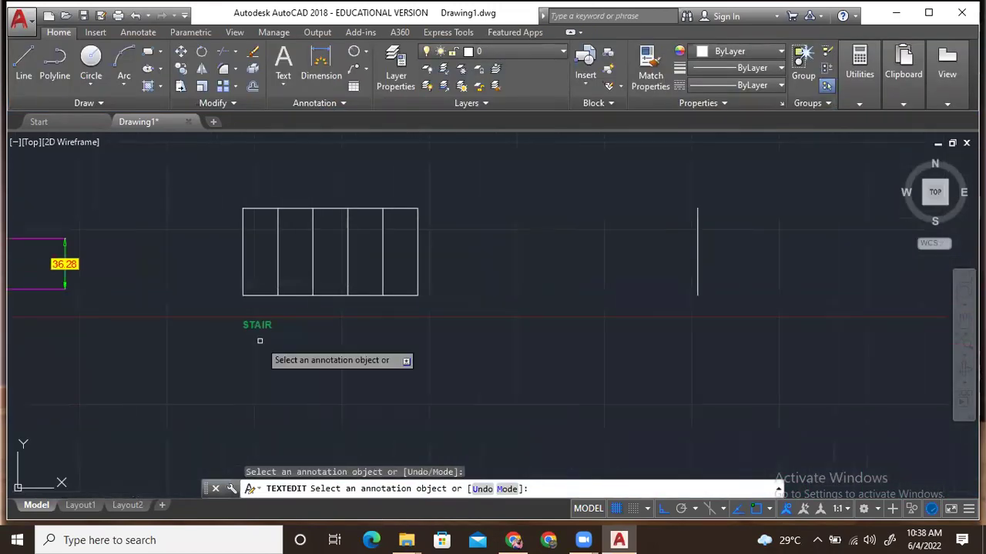
key("Escape")
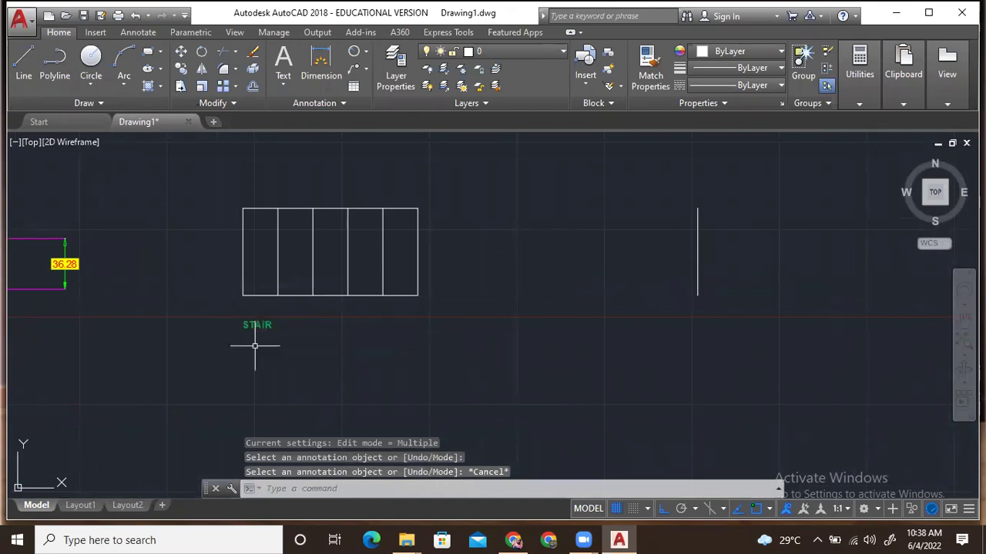
type("m")
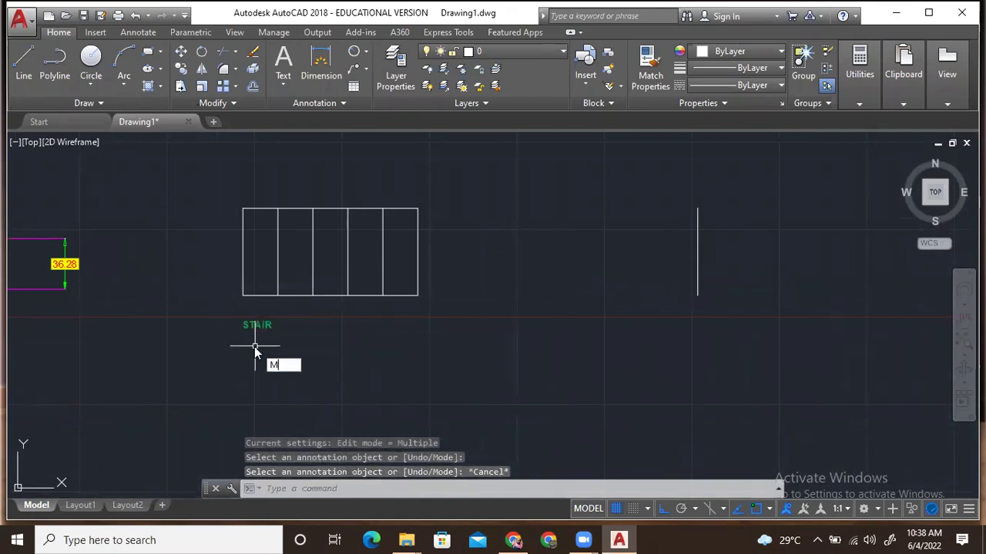
key("Return")
left_click(257, 325)
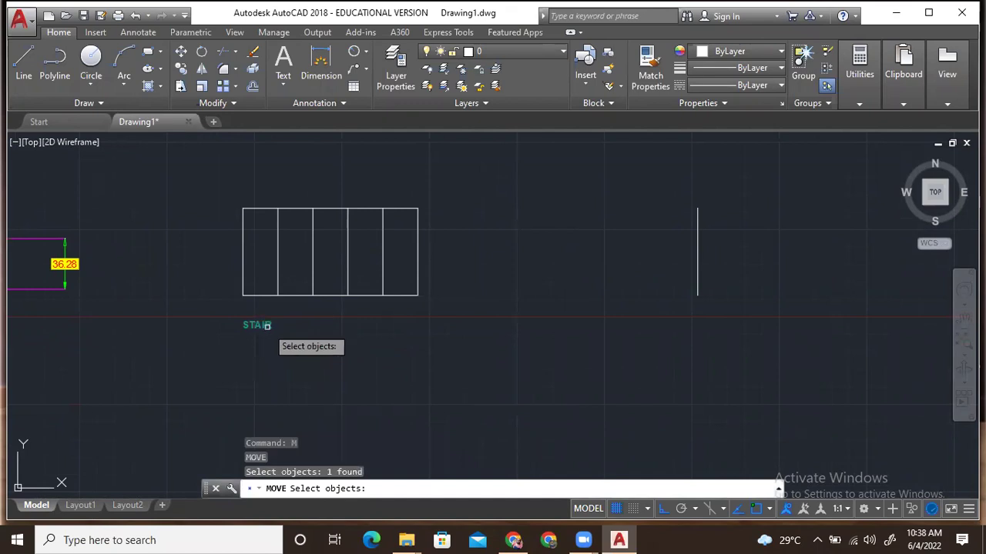
key("Return")
left_click(243, 327)
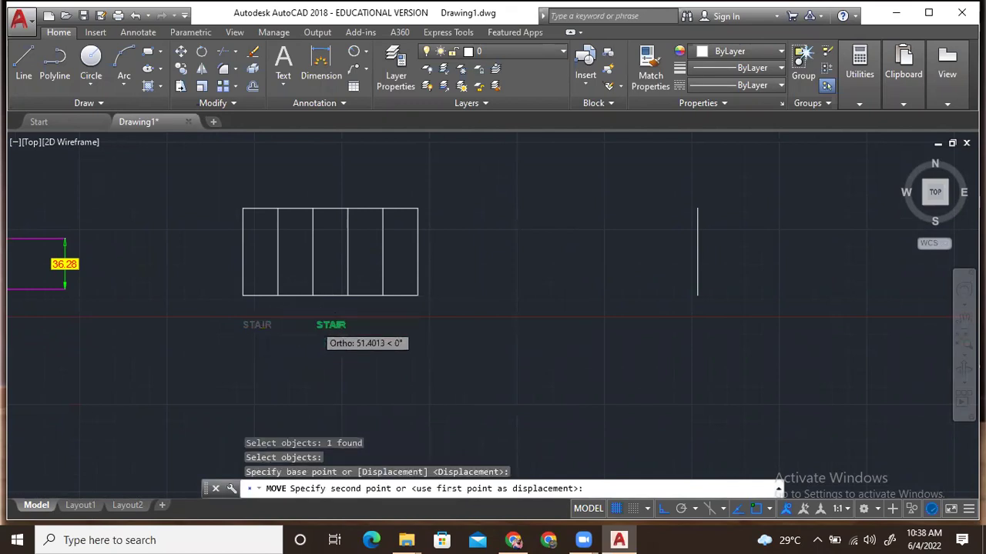
scroll(318, 320, "up", 2)
left_click(681, 508)
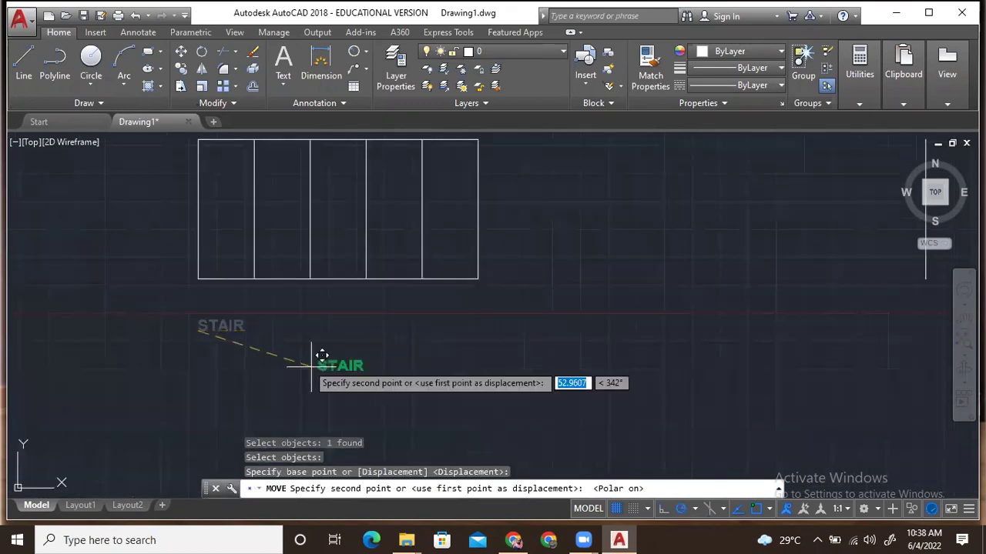
left_click(338, 301)
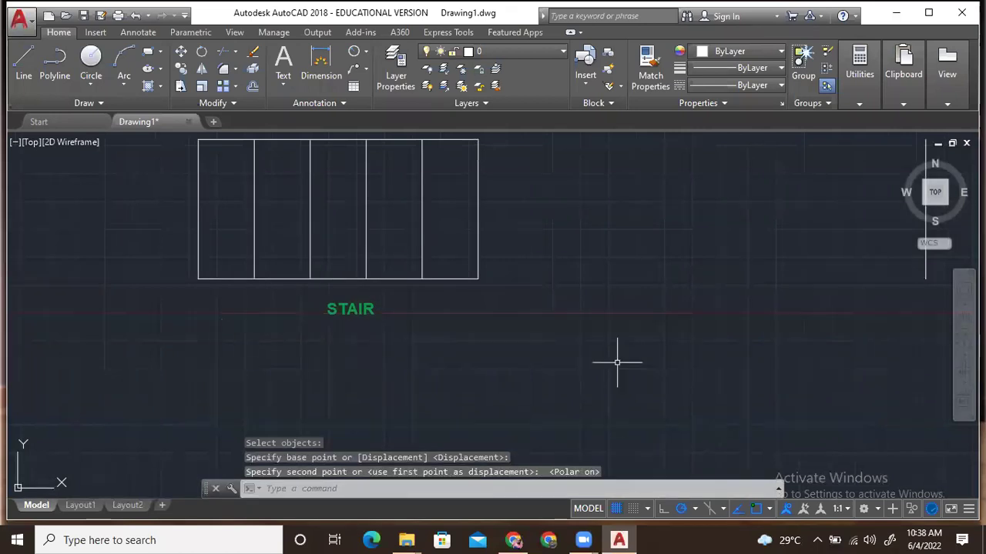
key("Escape")
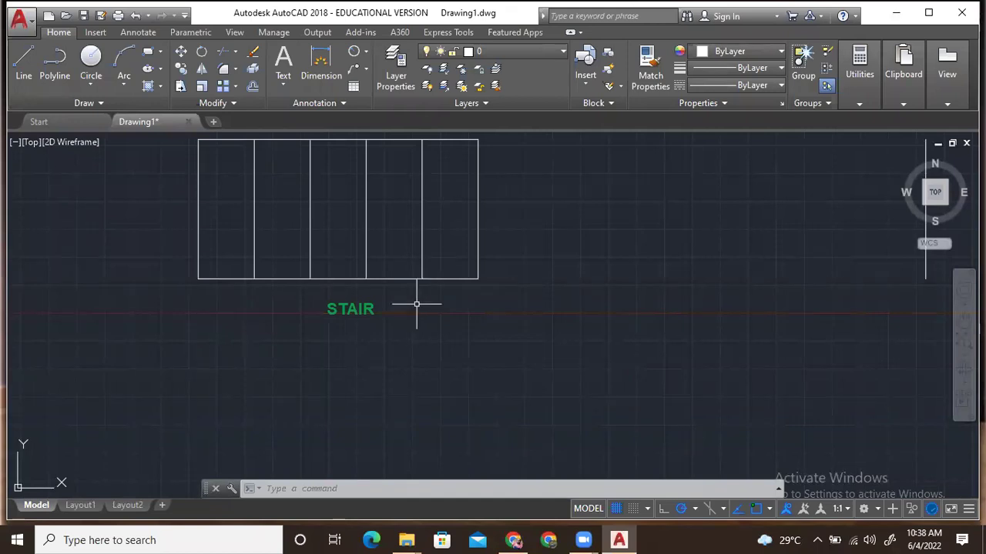
left_click(355, 310)
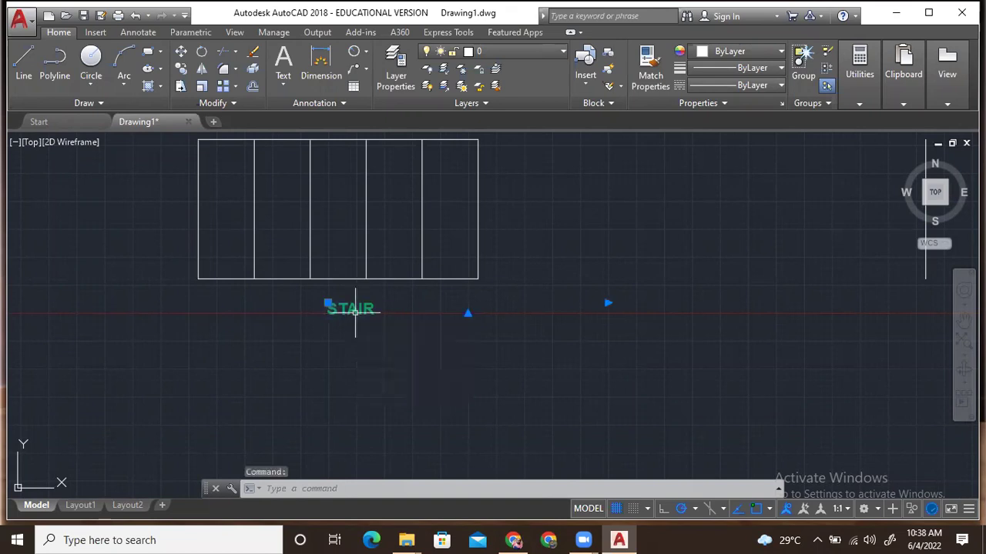
key("Escape")
key("Escape")
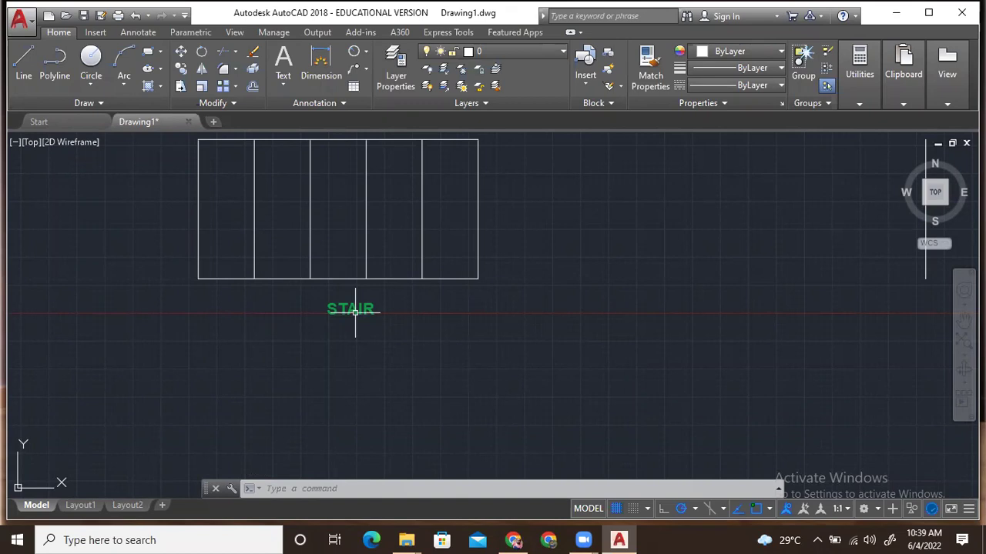
Edit the STAIR text with TEXTEDIT so that it reads STAIR ROOM, and end the command
type("ED")
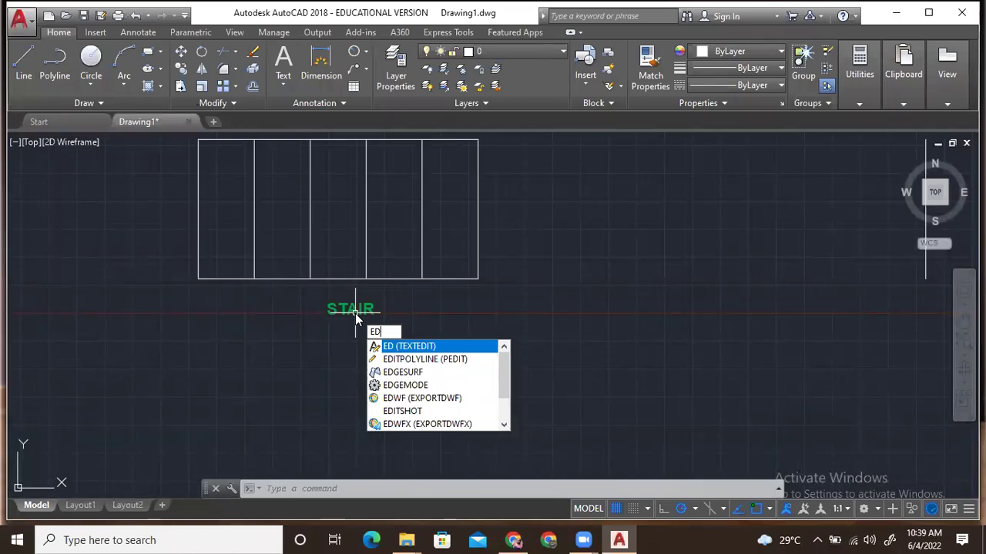
key("Return")
left_click(355, 310)
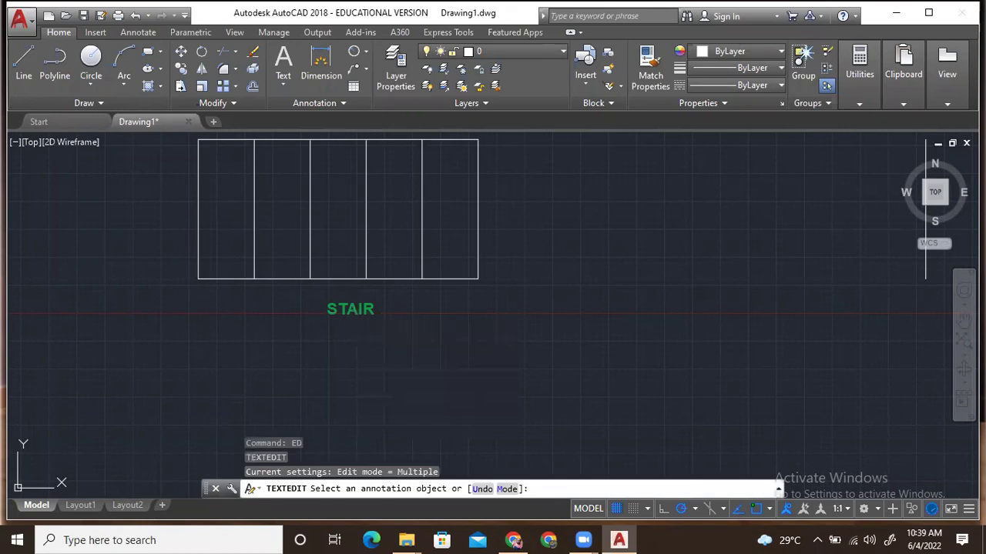
left_click(330, 343)
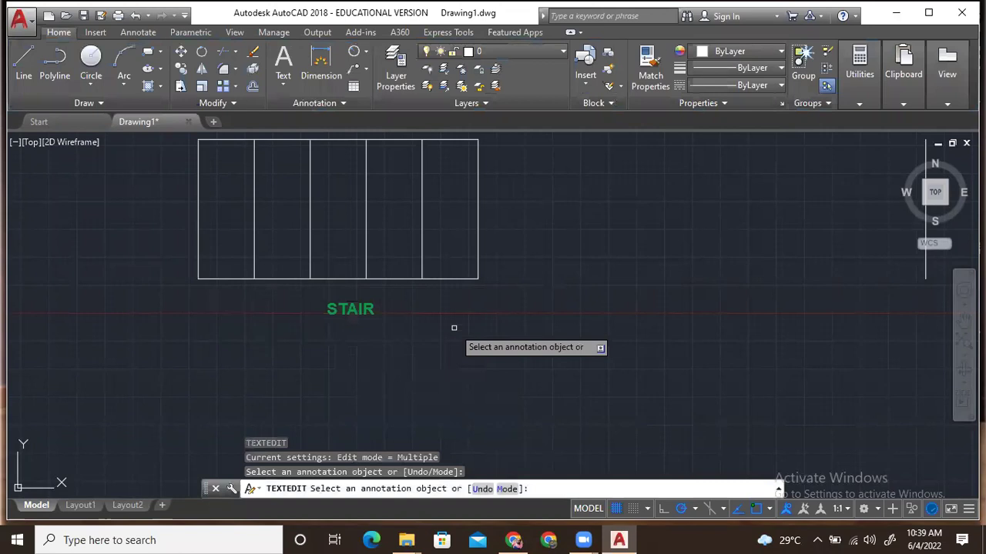
left_click(350, 311)
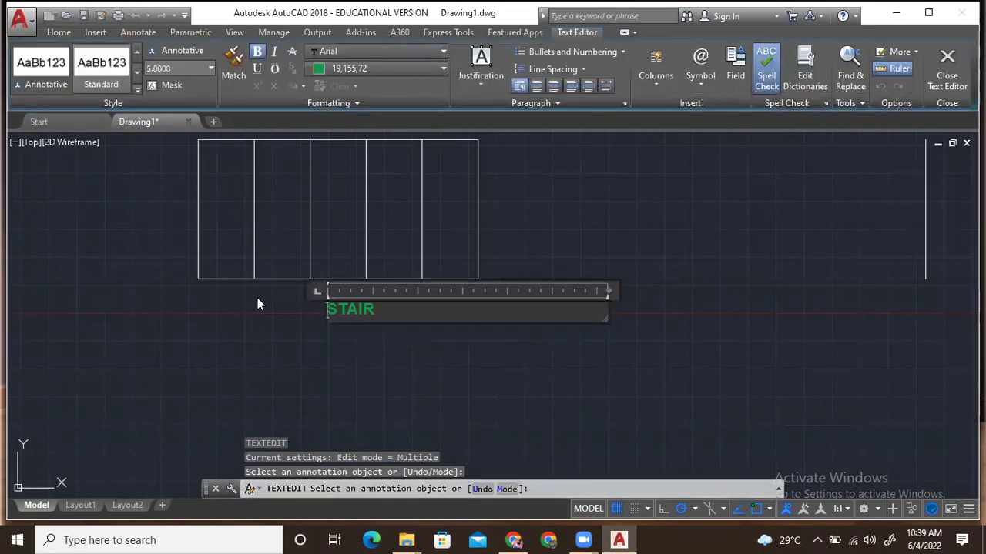
type("F")
type("OOM")
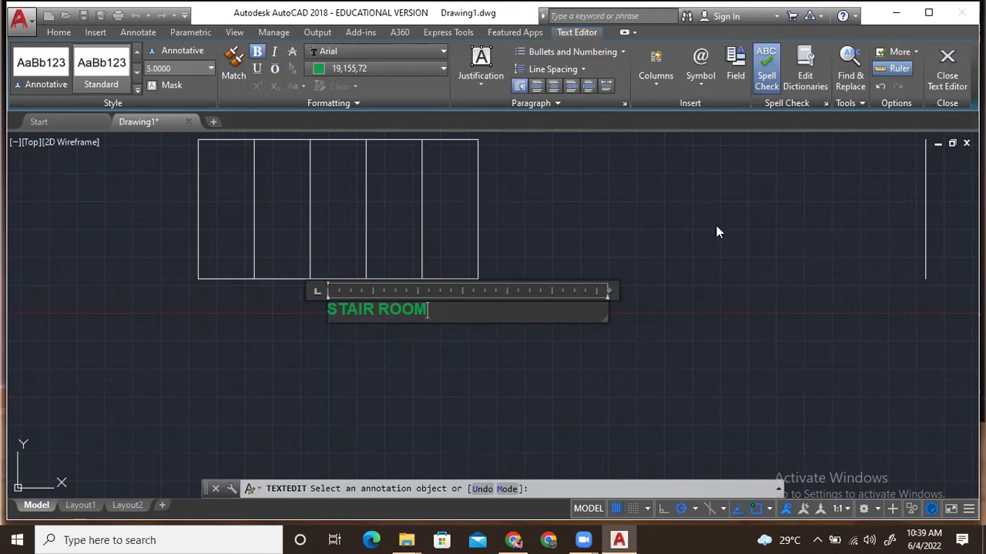
left_click(608, 235)
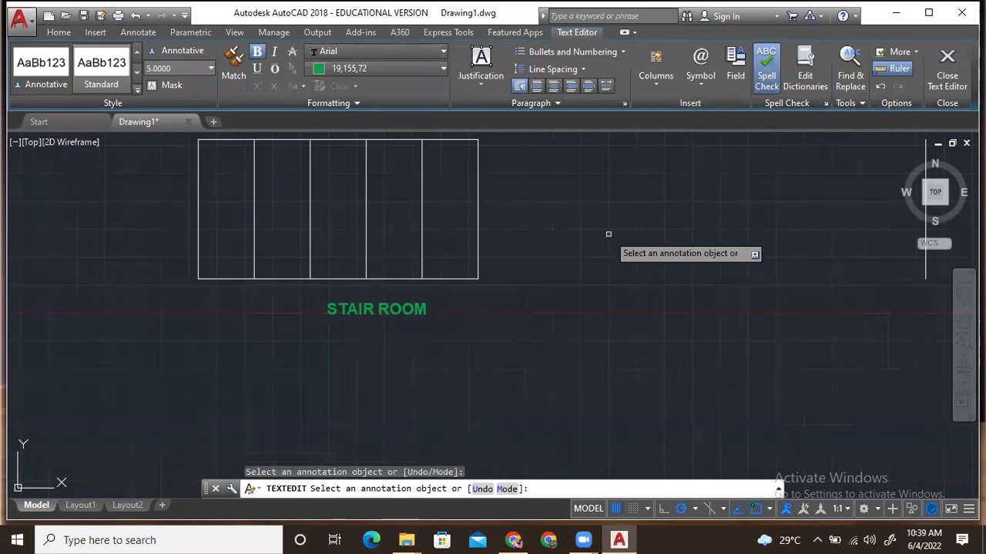
key("Escape")
Override the text of the horizontal dimension above the sloped line with 40.00 using TEXTEDIT, and end the command
scroll(608, 234, "down", 5)
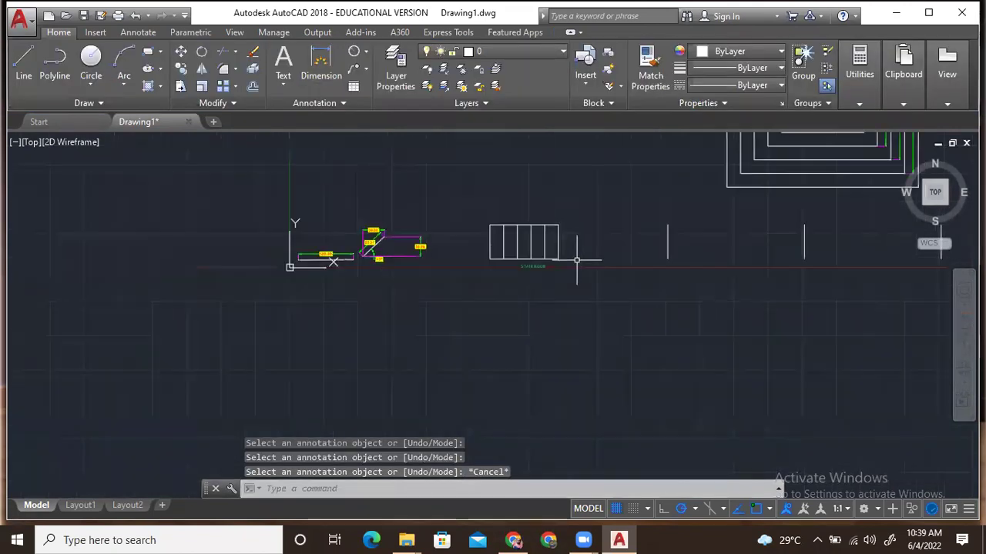
scroll(384, 285, "up", 5)
middle_click_drag(462, 200, 443, 307)
scroll(443, 307, "up", 4)
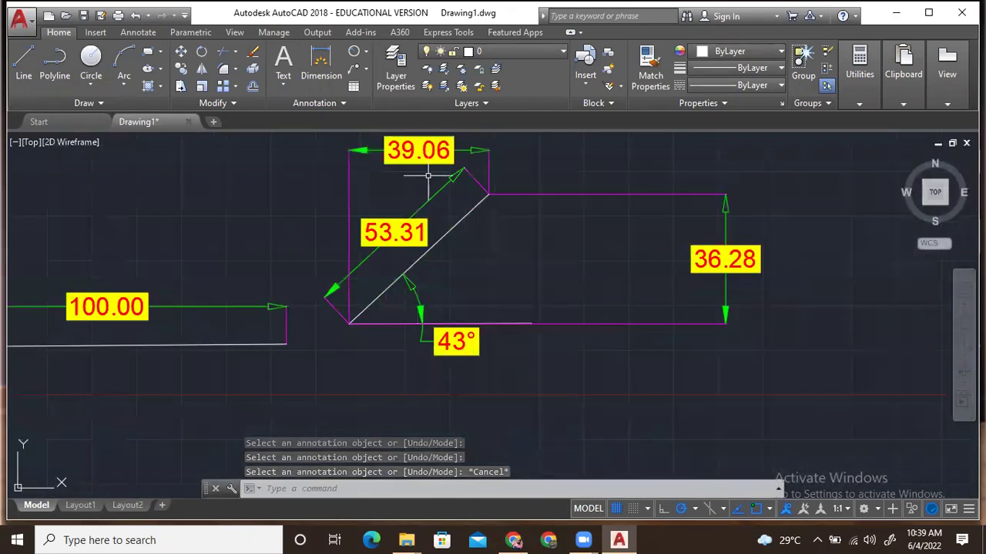
scroll(485, 189, "down", 4)
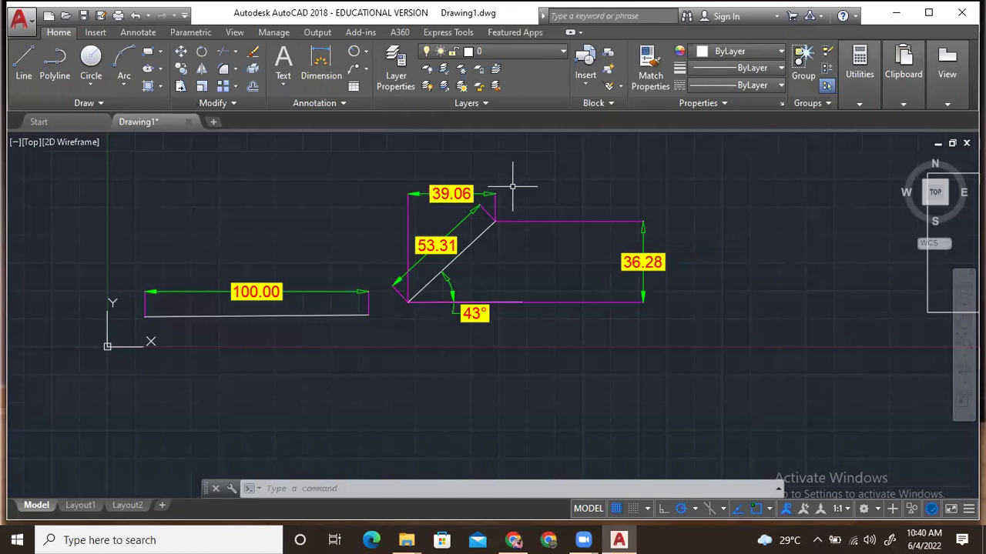
scroll(424, 210, "up", 2)
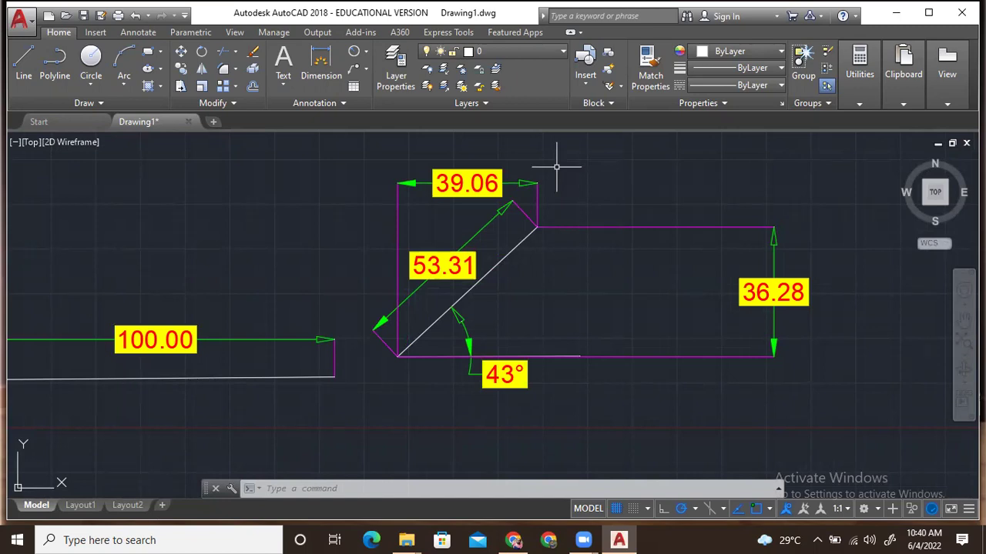
type("ED")
key("Return")
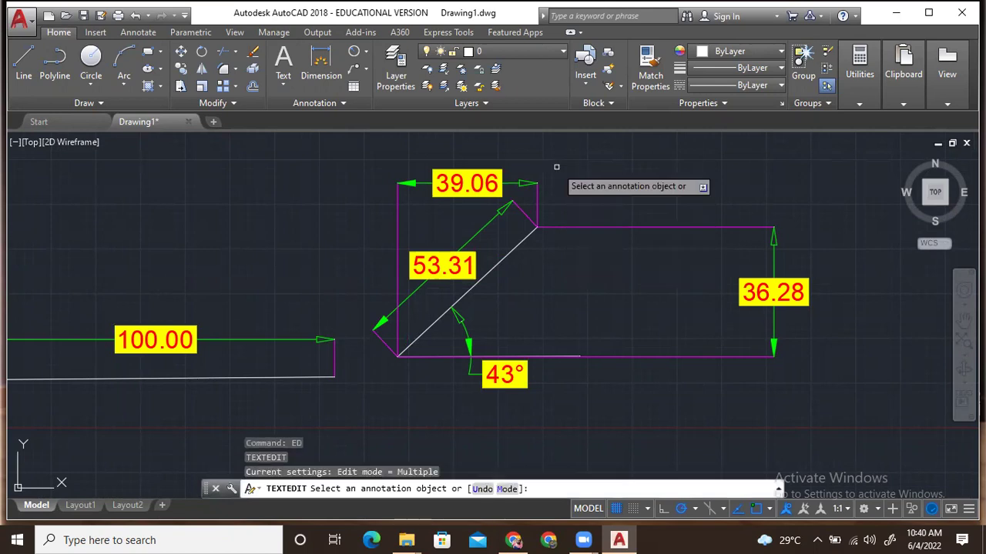
left_click(485, 185)
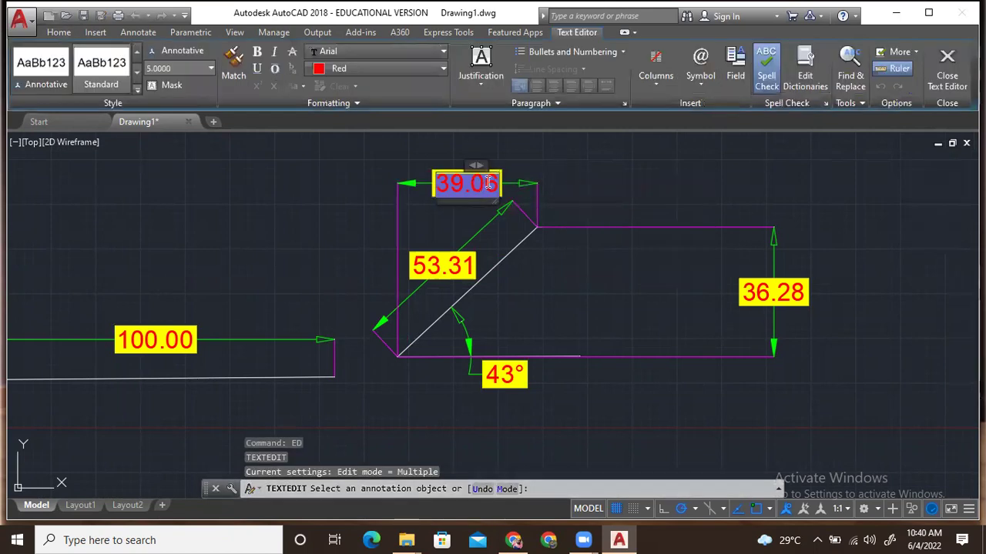
type("40")
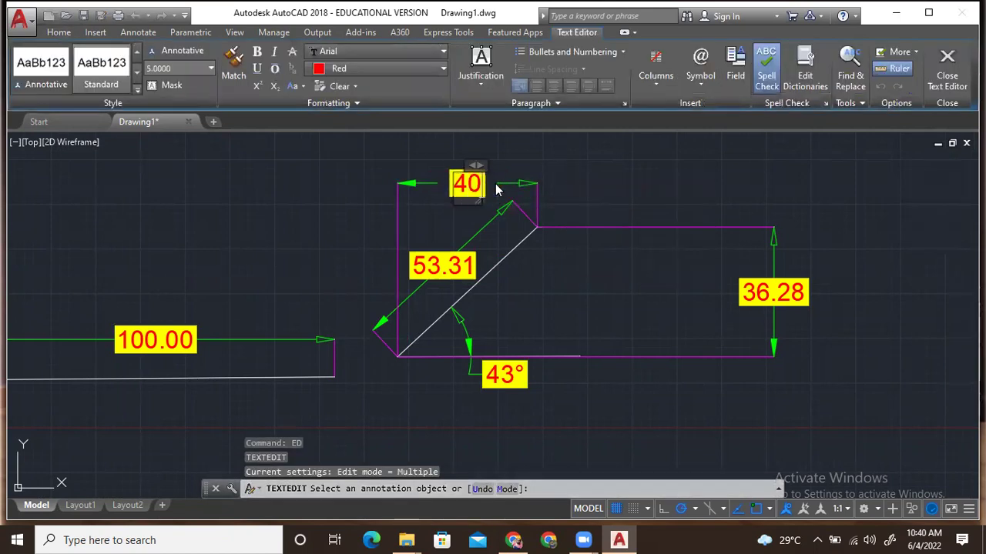
type(".00")
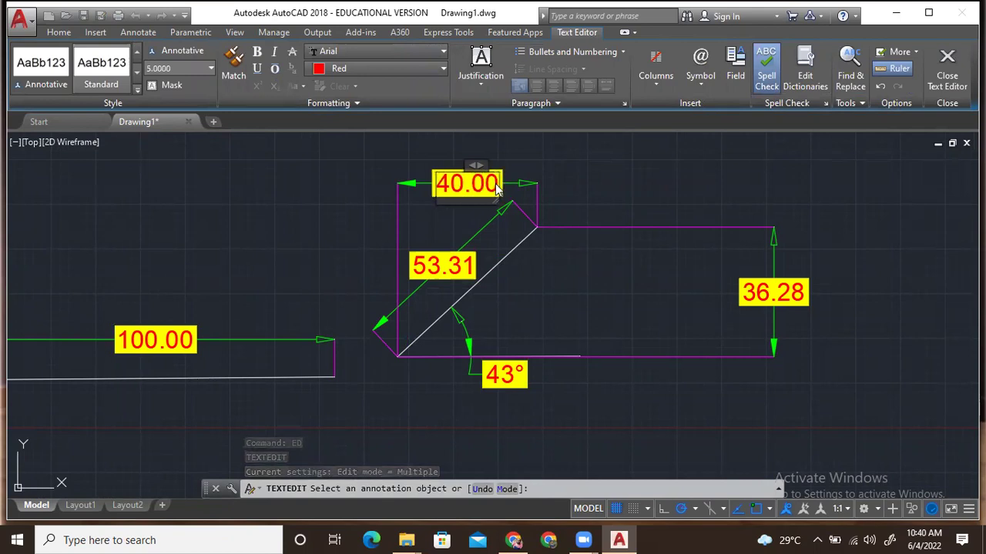
left_click(596, 174)
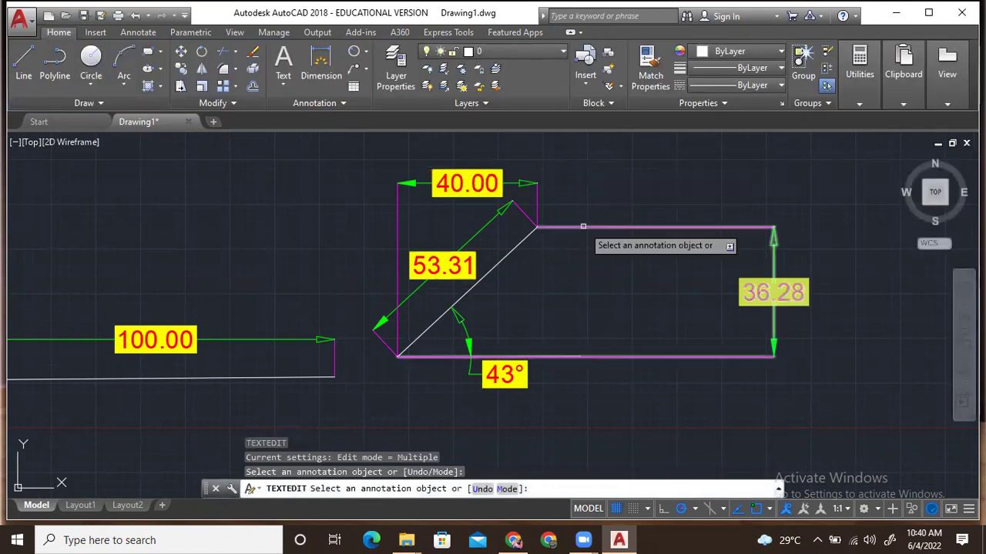
key("Escape")
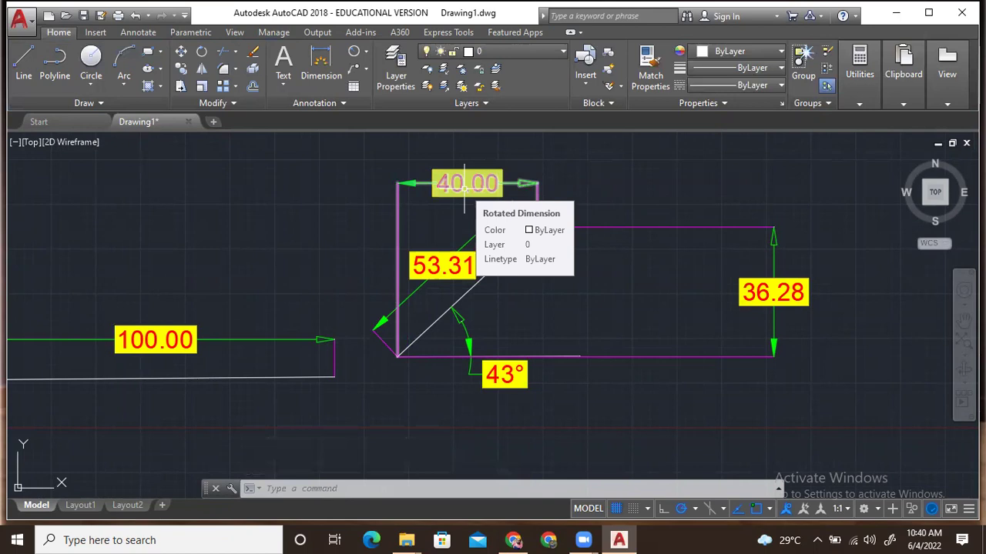
scroll(532, 254, "down", 4)
middle_click_drag(578, 313, 408, 308)
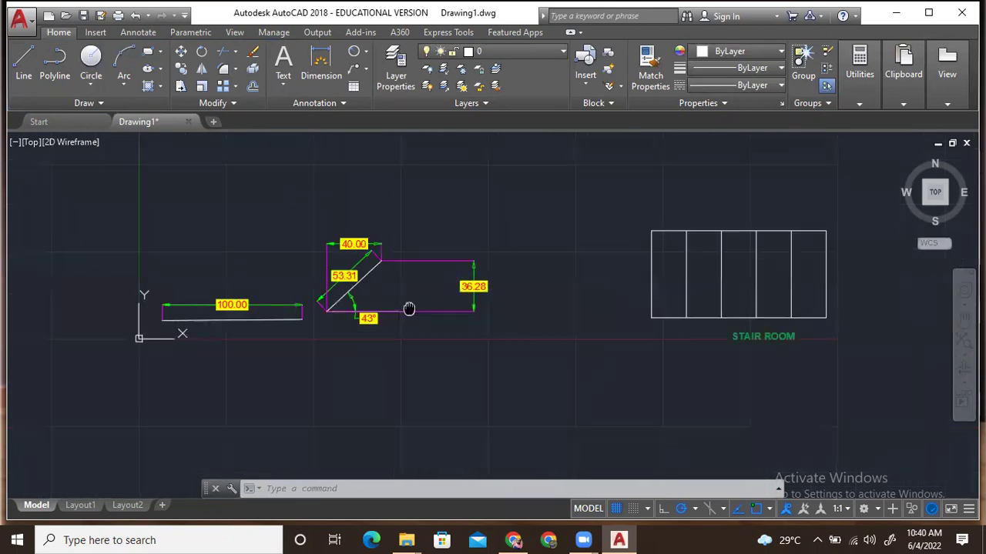